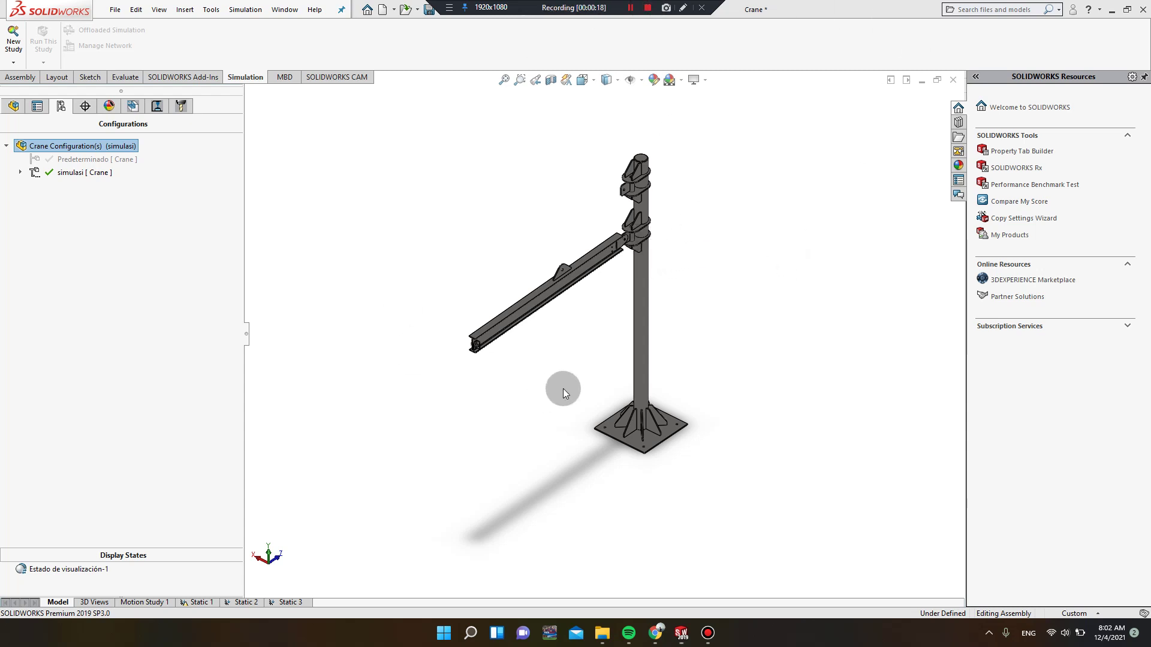
- Examine the crane assembly from several distances and from its opposite side
{"action": "scroll", "coordinate": [570, 433], "scroll_direction": "down", "scroll_amount": 1}
{"action": "scroll", "coordinate": [635, 367], "scroll_direction": "up", "scroll_amount": 2}
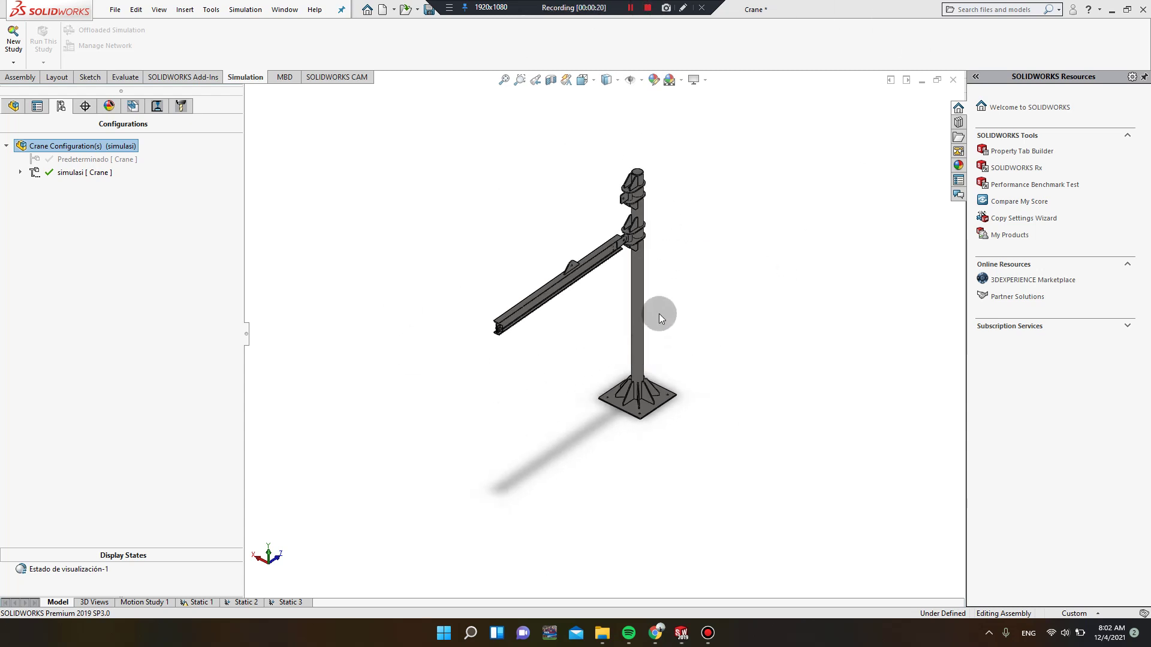
{"action": "scroll", "coordinate": [657, 303], "scroll_direction": "down", "scroll_amount": 1}
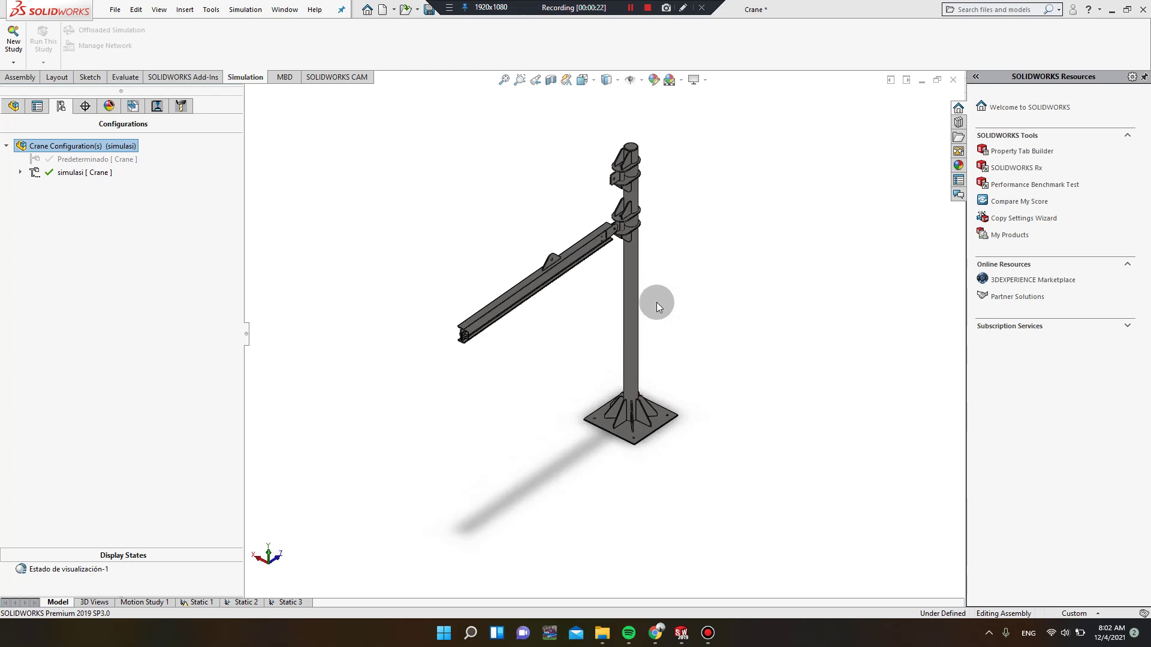
{"action": "scroll", "coordinate": [656, 290], "scroll_direction": "down", "scroll_amount": 1}
{"action": "scroll", "coordinate": [645, 308], "scroll_direction": "up", "scroll_amount": 2}
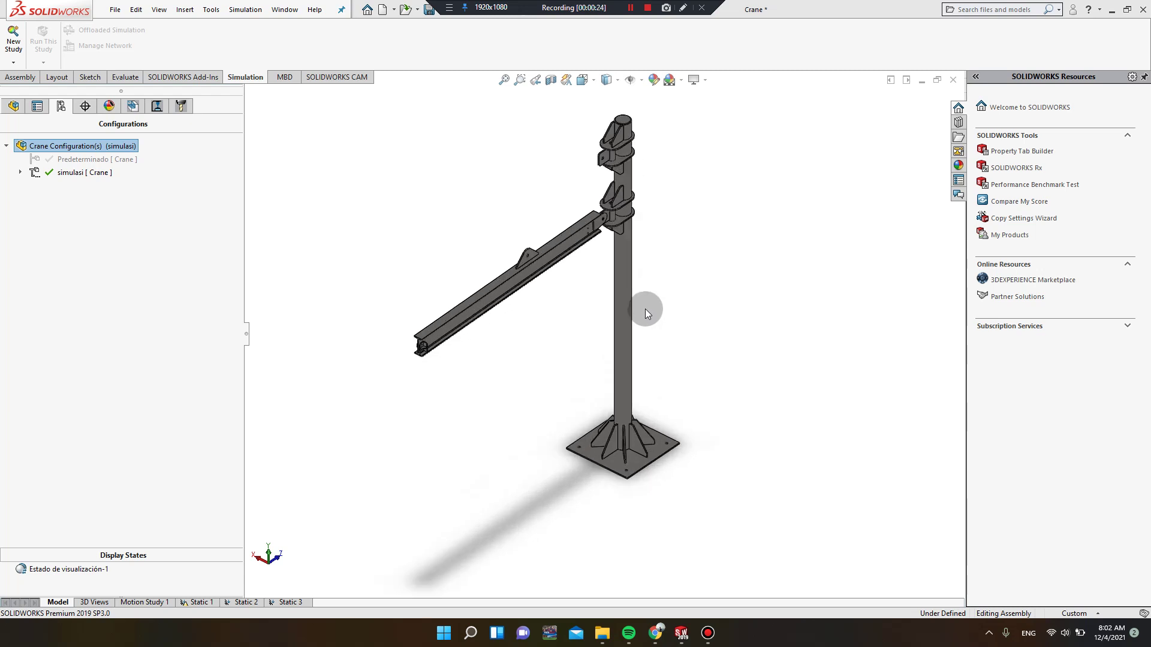
{"action": "middle_click_drag", "start_coordinate": [606, 281], "coordinate": [739, 282]}
{"action": "mouse_move", "coordinate": [595, 241]}
{"action": "middle_mouse_down"}
{"action": "mouse_move", "coordinate": [606, 224]}
{"action": "mouse_move", "coordinate": [560, 213]}
{"action": "mouse_move", "coordinate": [568, 252]}
{"action": "mouse_move", "coordinate": [606, 239]}
{"action": "middle_mouse_up"}
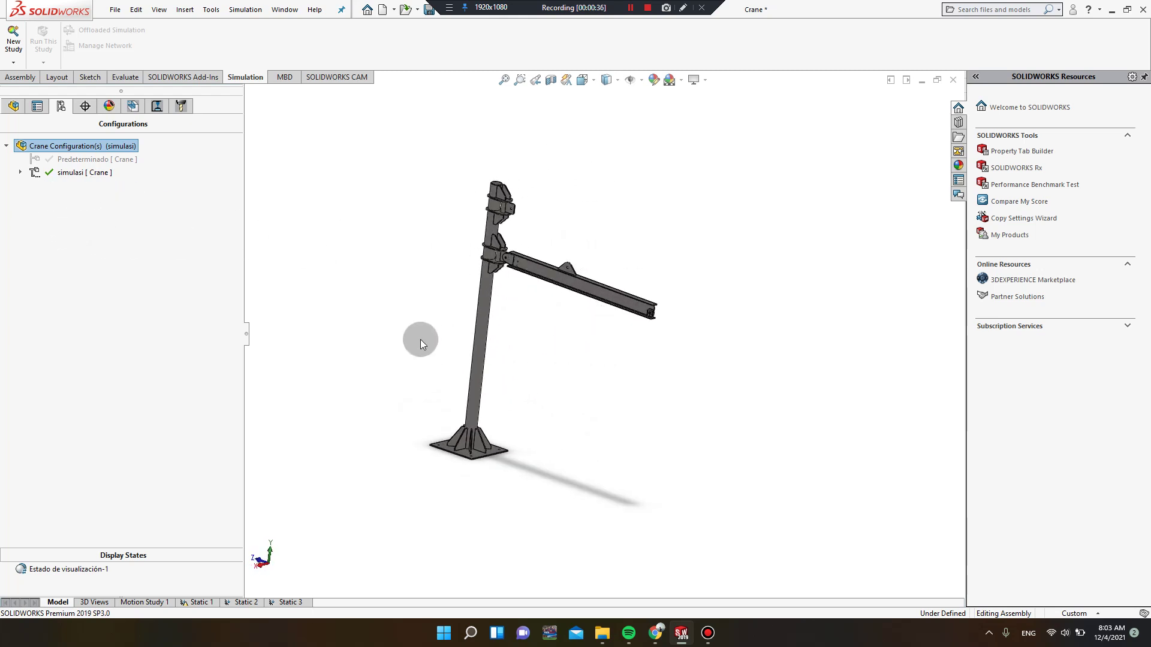
- Create a new static simulation study for the crane assembly
{"action": "left_click", "coordinate": [13, 106]}
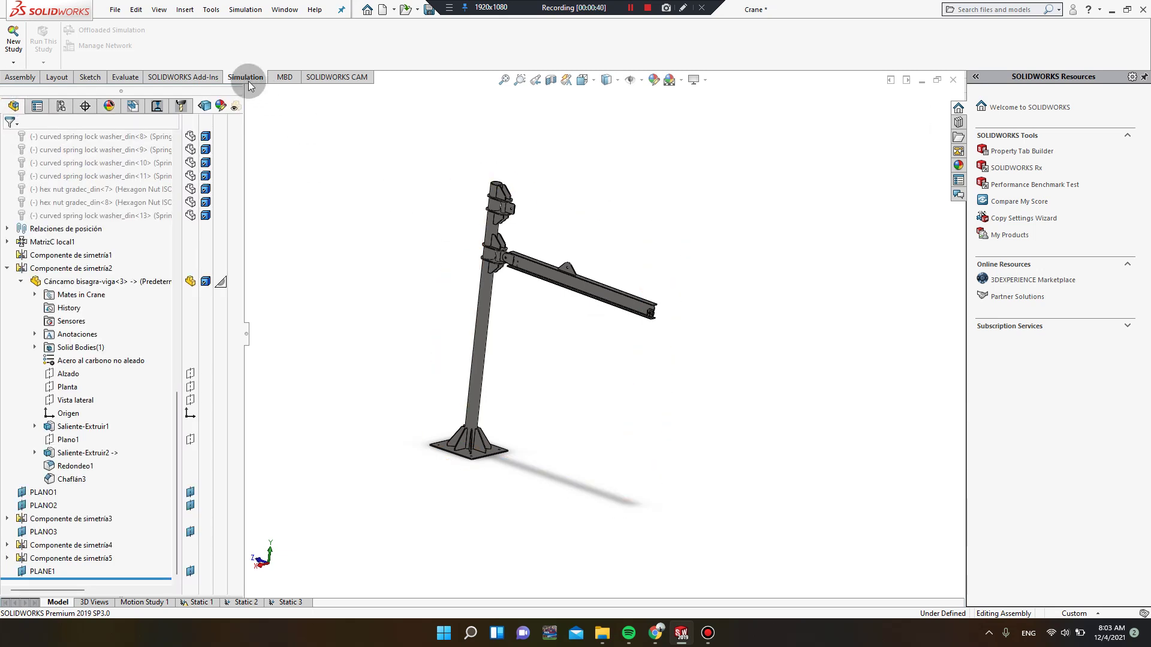
{"action": "left_click", "coordinate": [10, 47]}
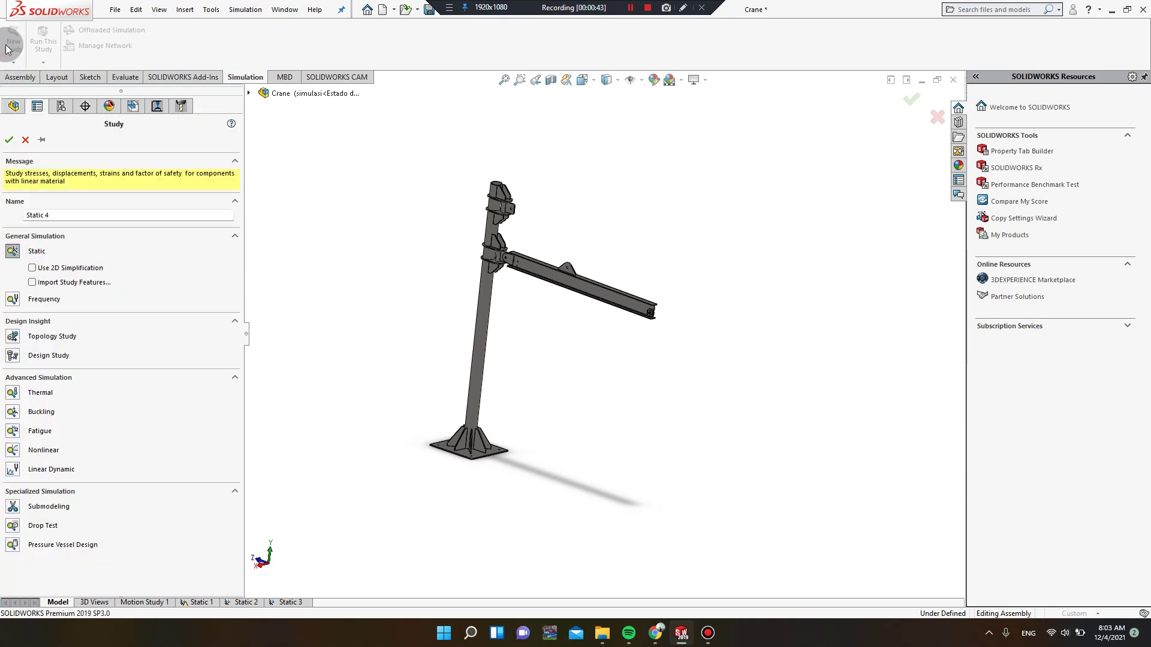
{"action": "left_click", "coordinate": [12, 253]}
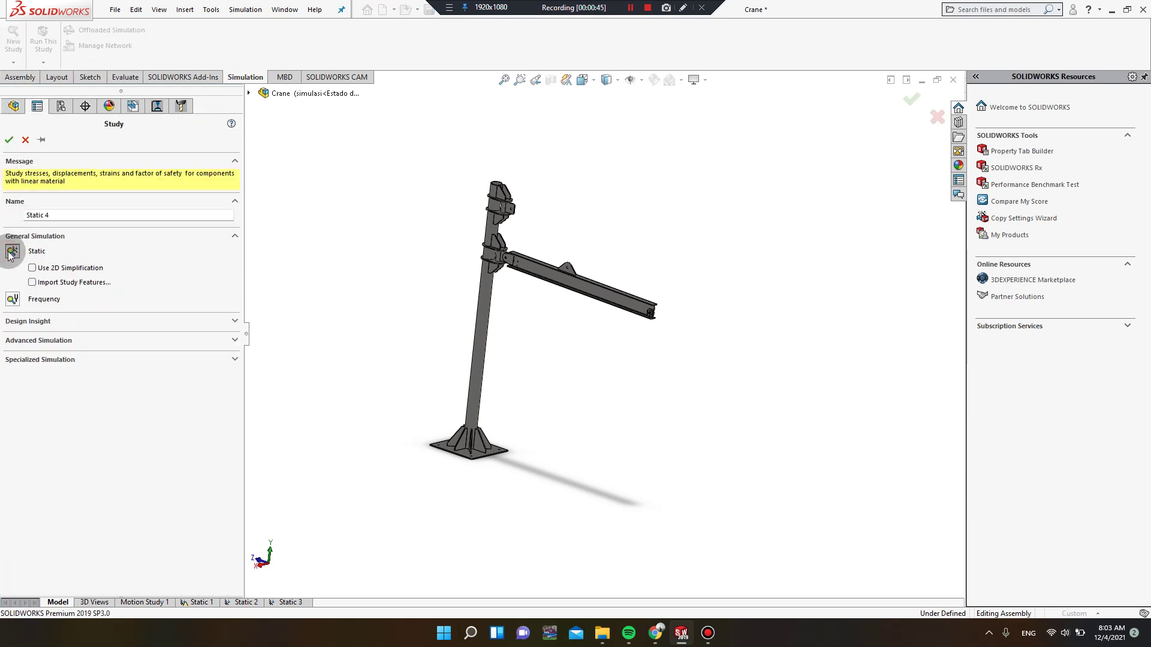
{"action": "left_click", "coordinate": [9, 140]}
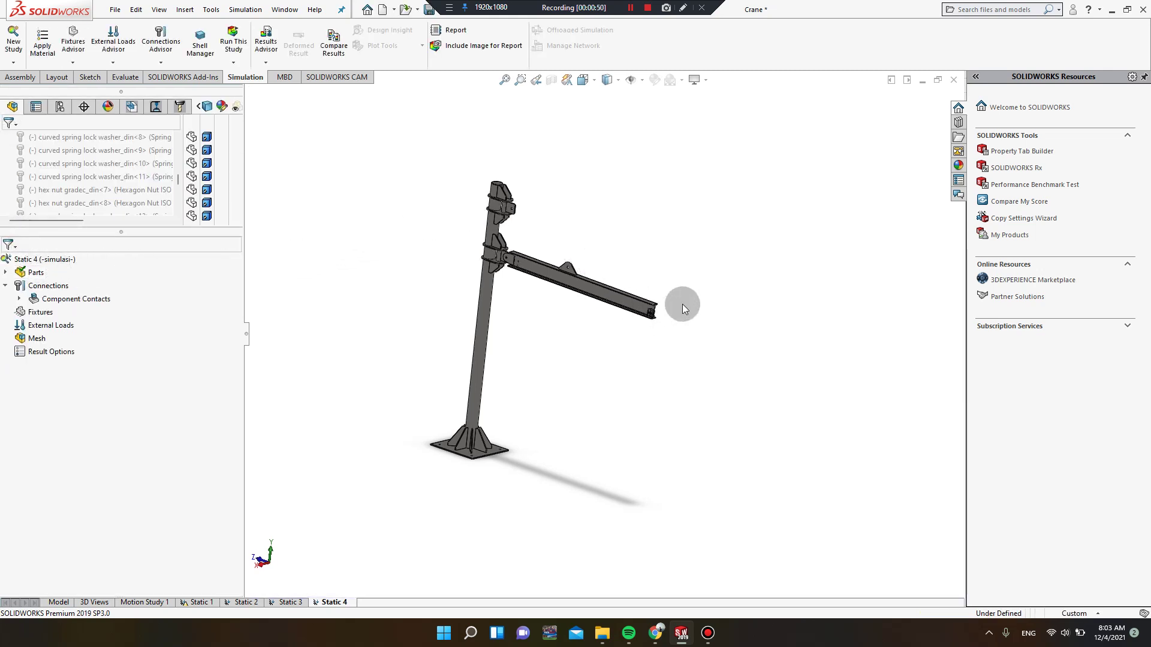
- Apply Alloy Steel from the SOLIDWORKS Materials steel library to all parts of the study
{"action": "scroll", "coordinate": [695, 319], "scroll_direction": "down", "scroll_amount": 1}
{"action": "scroll", "coordinate": [565, 329], "scroll_direction": "up", "scroll_amount": 2}
{"action": "scroll", "coordinate": [558, 333], "scroll_direction": "down", "scroll_amount": 1}
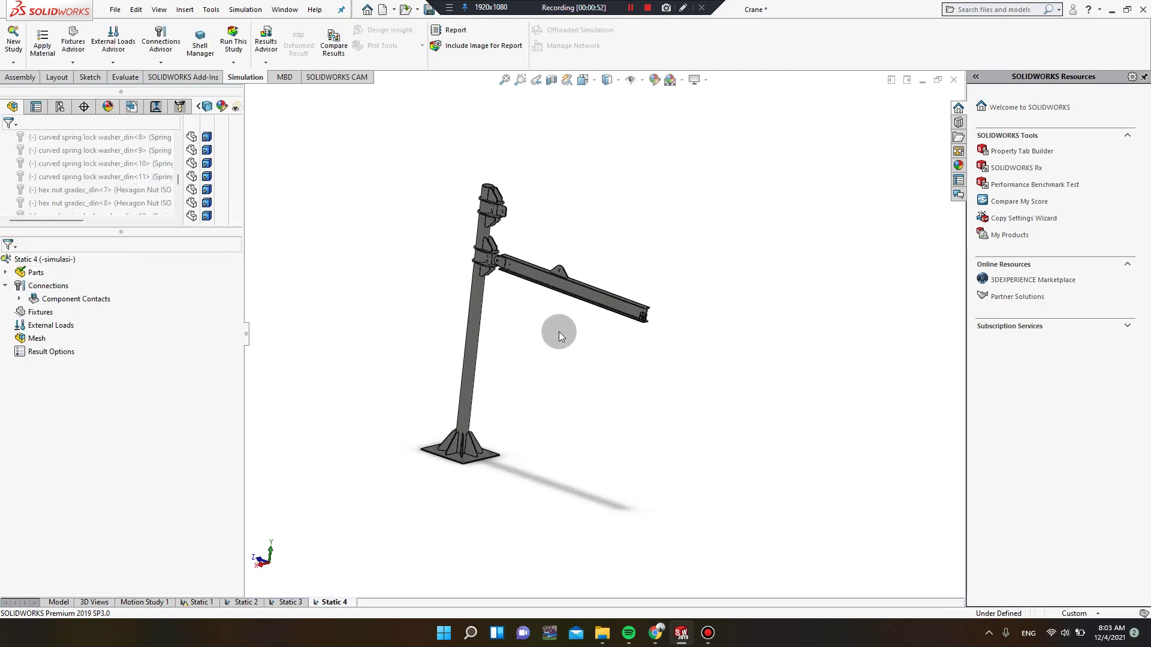
{"action": "right_click", "coordinate": [38, 273]}
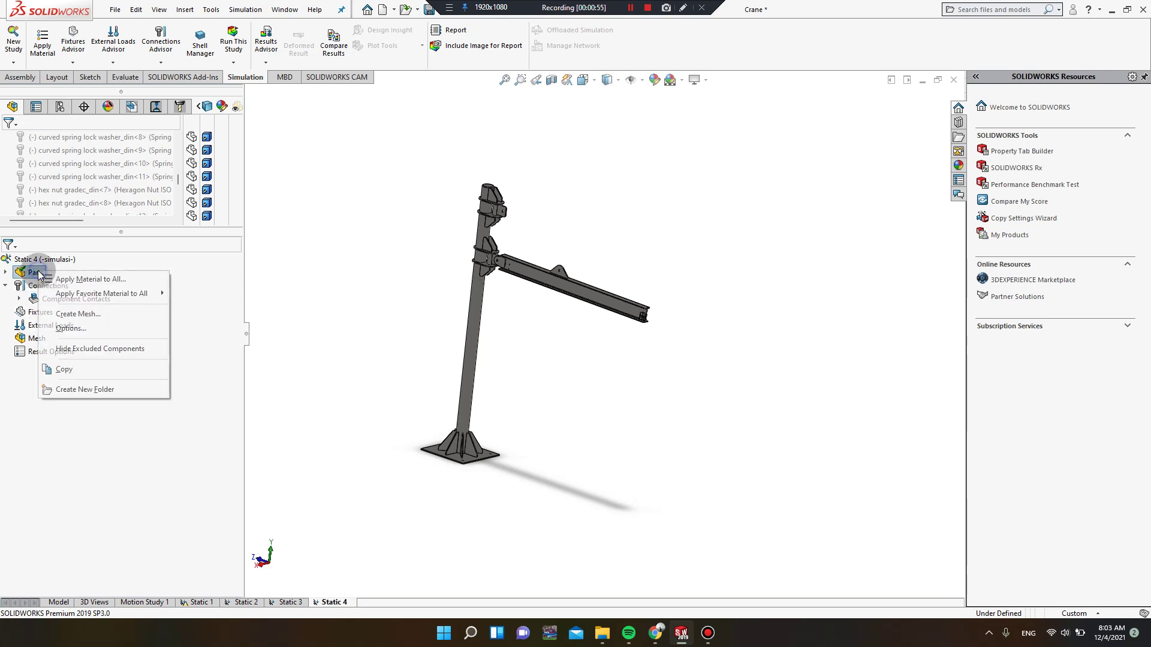
{"action": "left_click", "coordinate": [51, 280]}
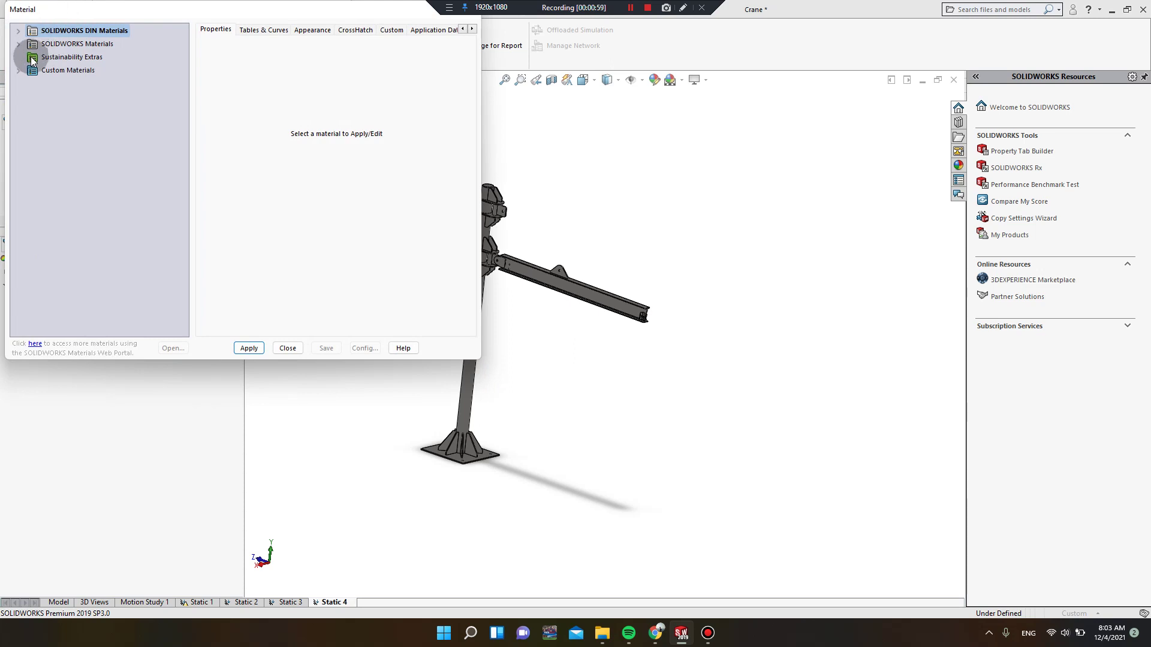
{"action": "left_click", "coordinate": [19, 44]}
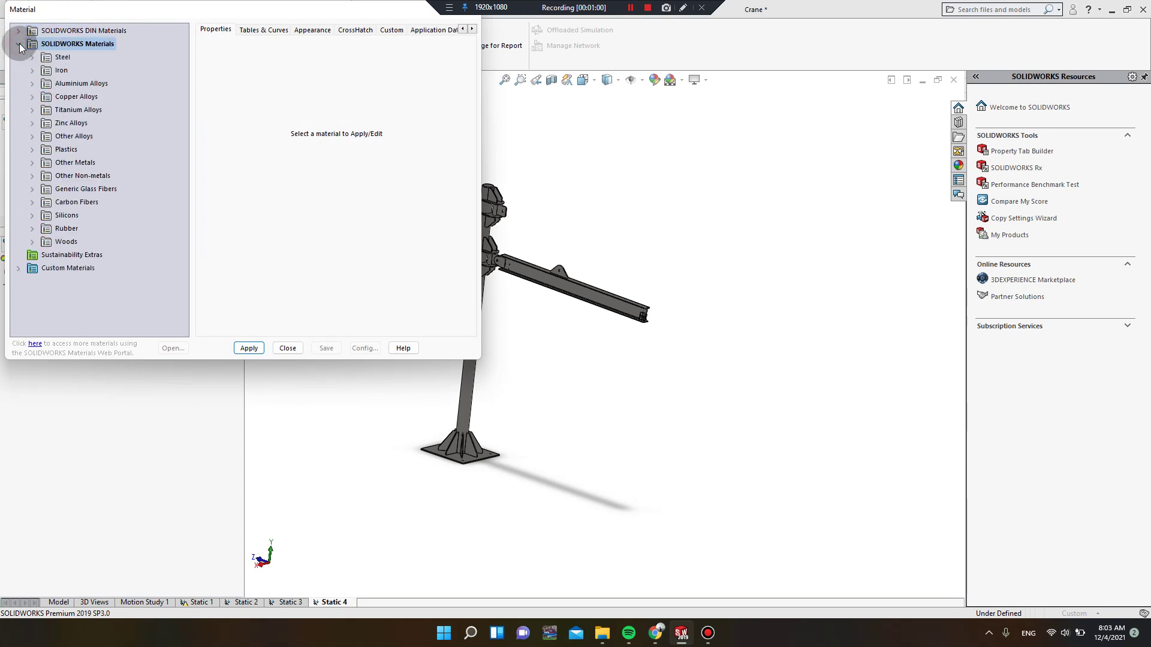
{"action": "left_click", "coordinate": [33, 56]}
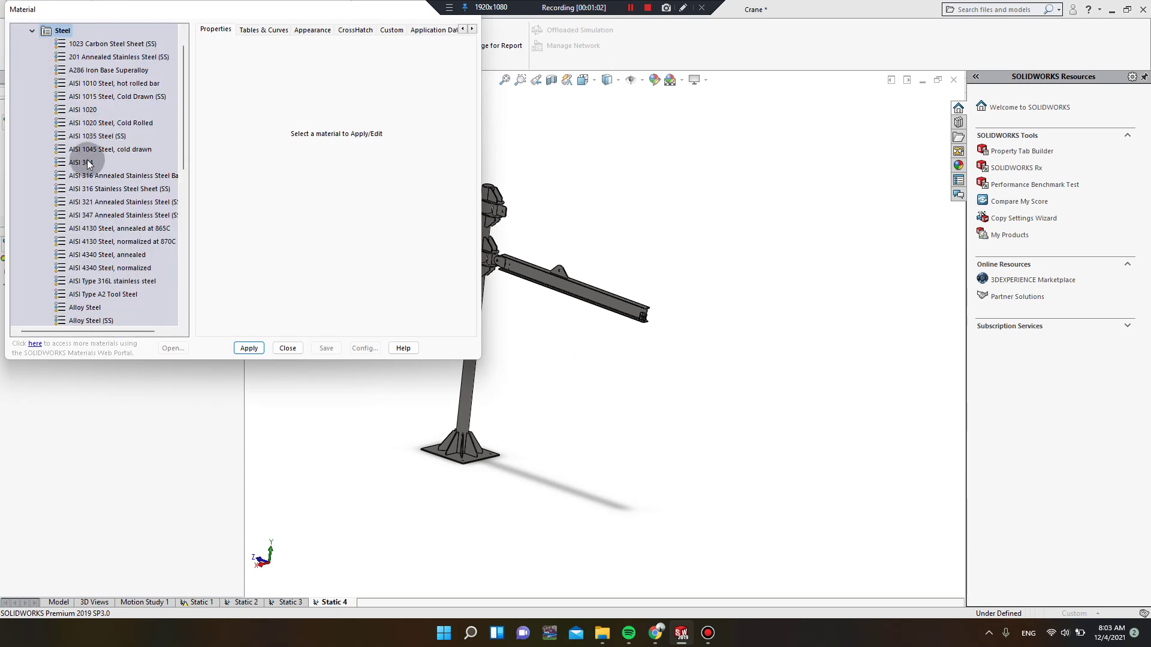
{"action": "scroll", "coordinate": [98, 174], "scroll_direction": "down", "scroll_amount": 4}
{"action": "left_click", "coordinate": [76, 186]}
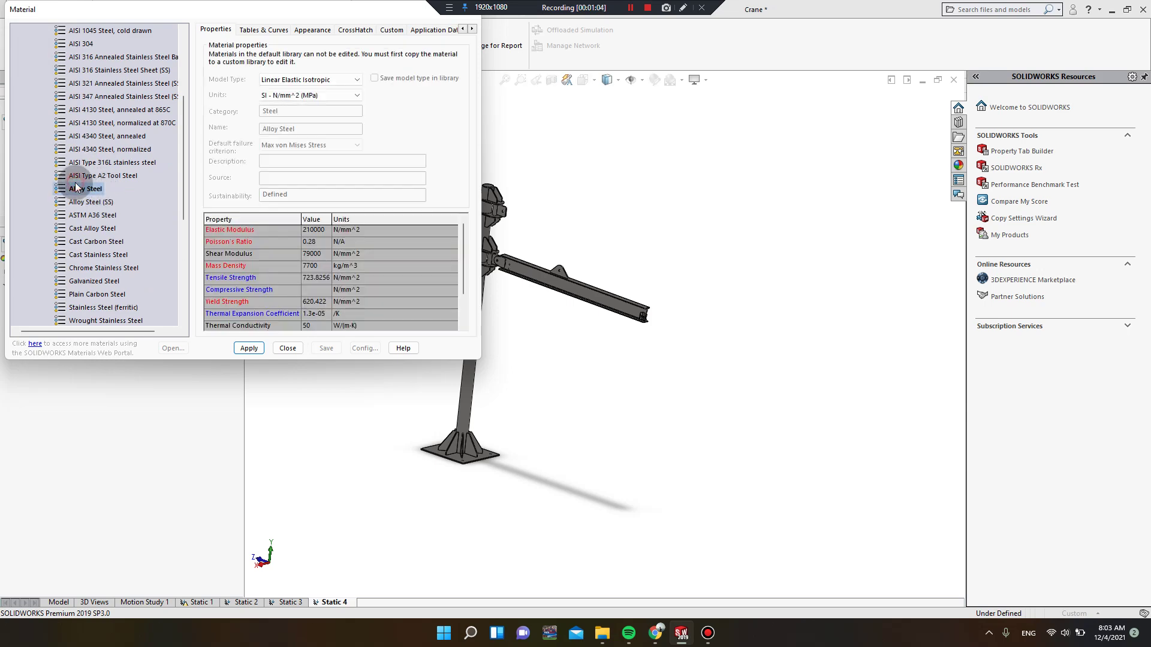
{"action": "left_click", "coordinate": [249, 348]}
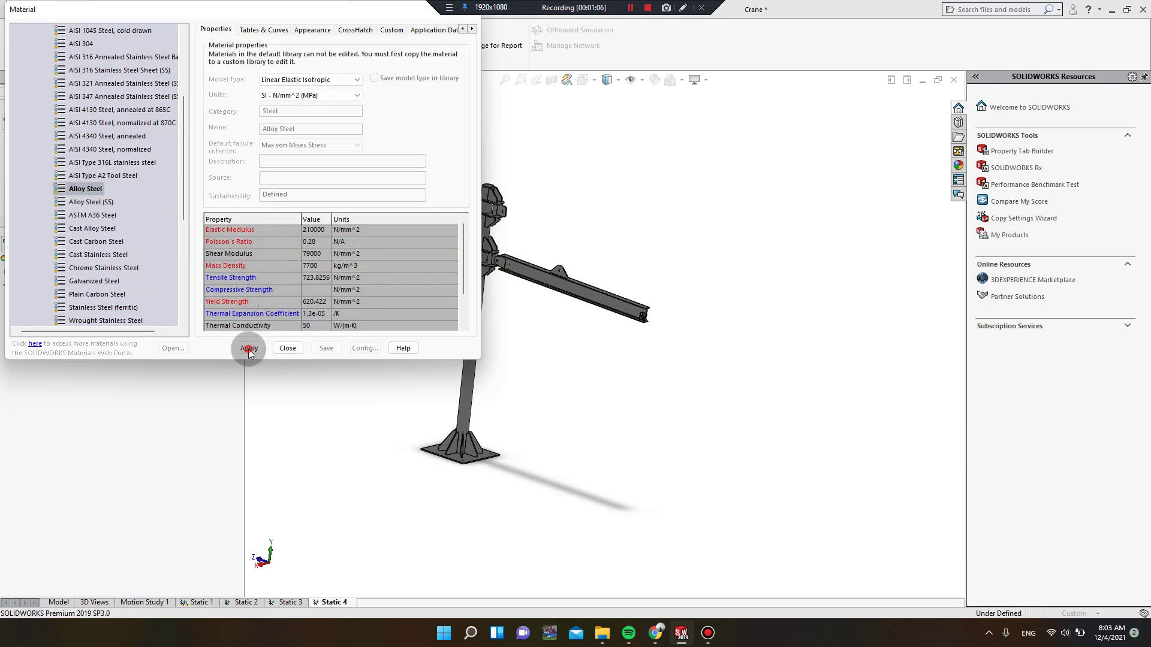
{"action": "left_click", "coordinate": [286, 348]}
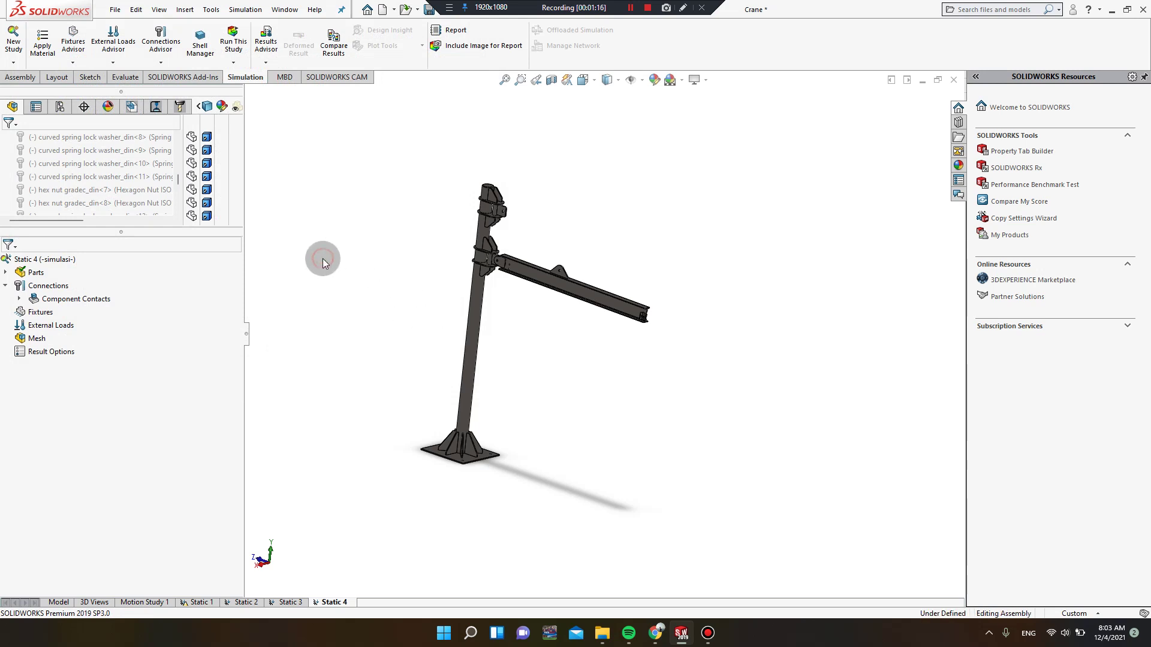
- Start defining contact sets for the study's connections, using automatic detection of contacts
{"action": "right_click", "coordinate": [39, 289]}
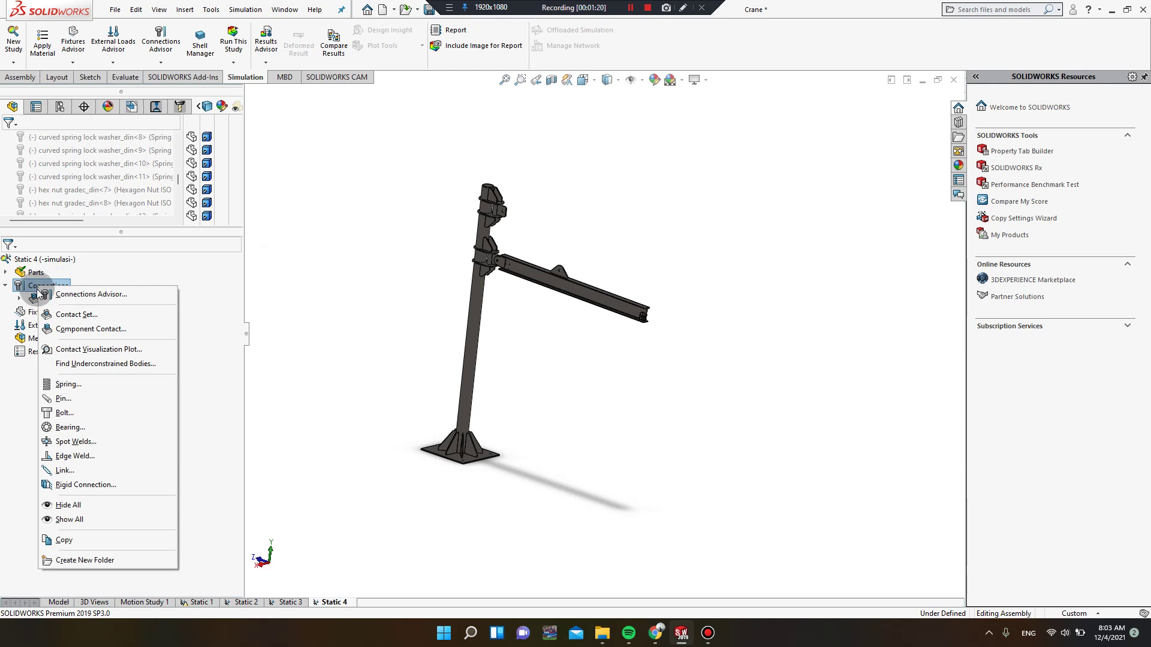
{"action": "left_click", "coordinate": [75, 314]}
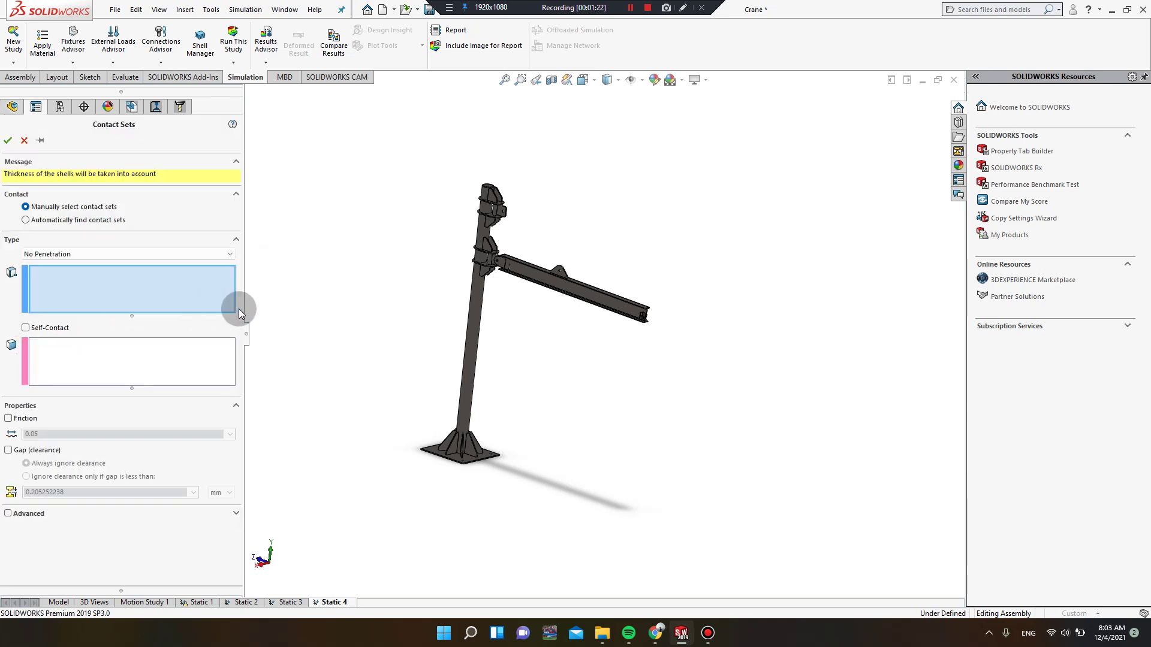
{"action": "left_click", "coordinate": [70, 227]}
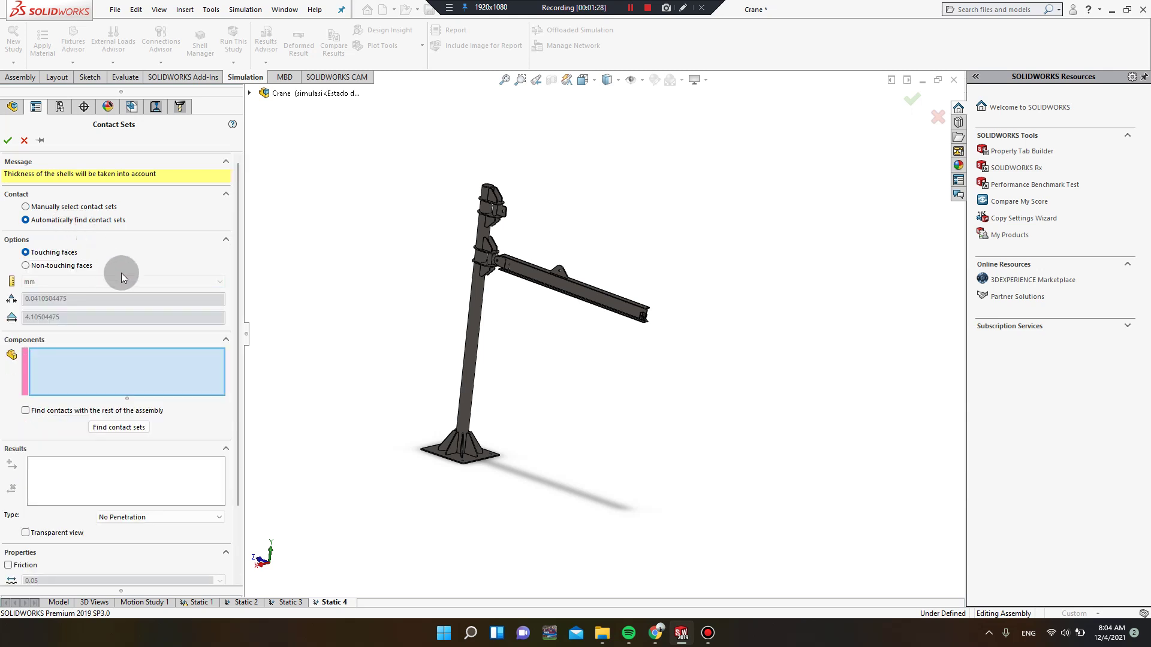
- Find touching-face contact sets between the upper hinge's two supports (Soporte bisagra sup-1 and sup-3) and the hinge Bisagra con buje-1
{"action": "scroll", "coordinate": [556, 246], "scroll_direction": "down", "scroll_amount": 2}
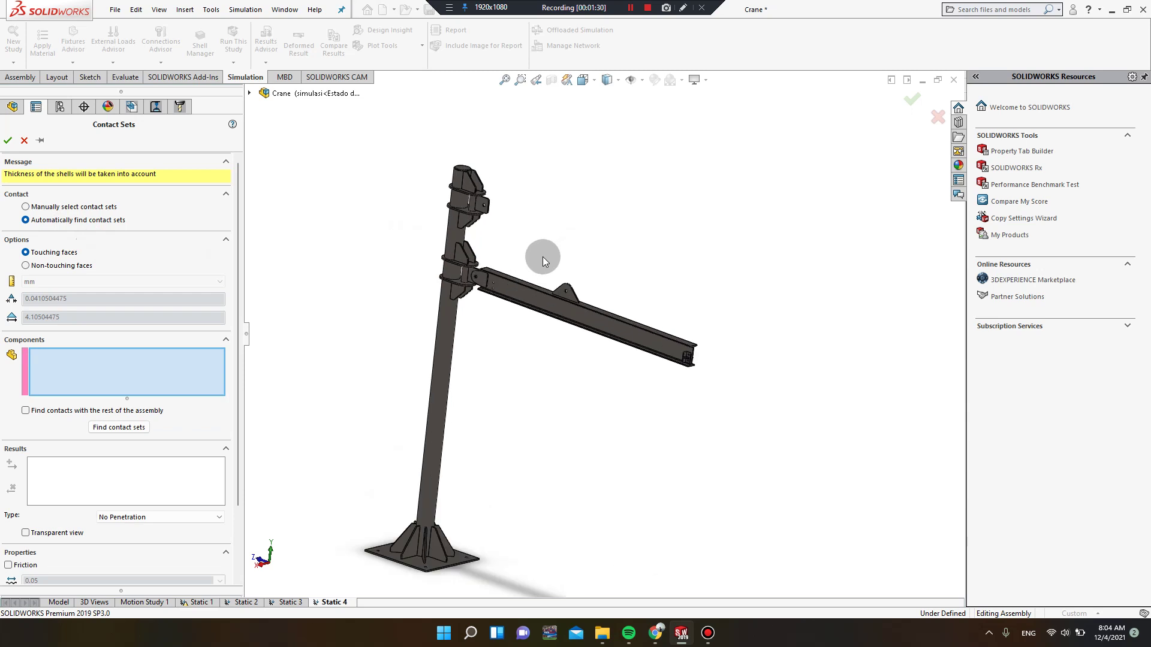
{"action": "scroll", "coordinate": [498, 208], "scroll_direction": "down", "scroll_amount": 3}
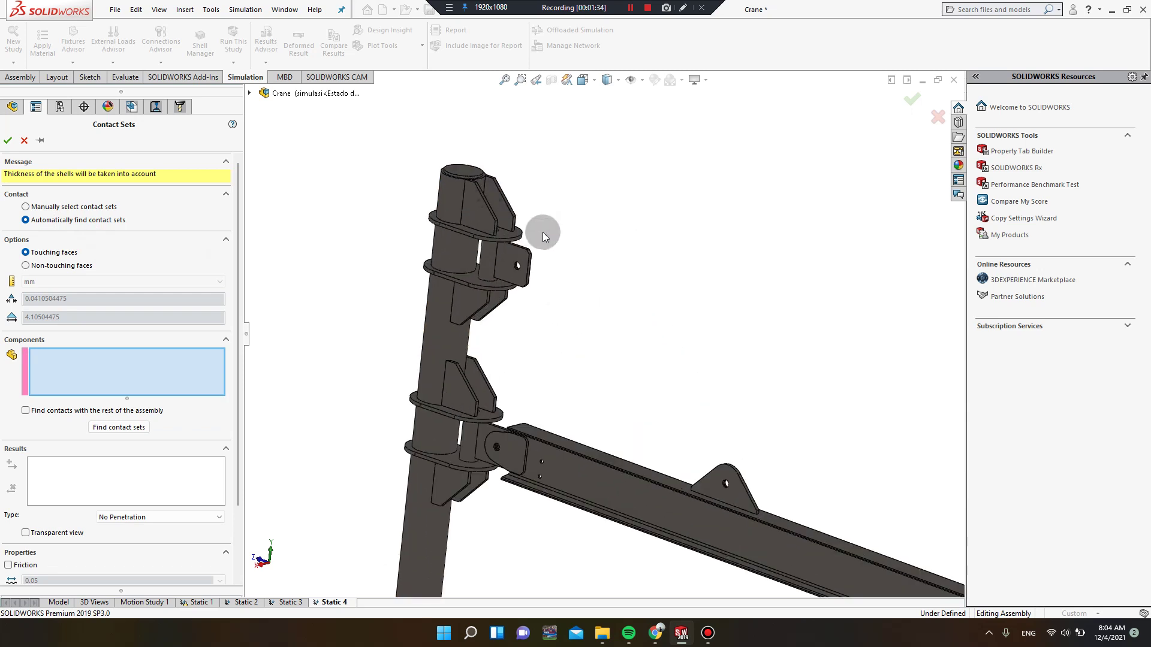
{"action": "scroll", "coordinate": [542, 232], "scroll_direction": "down", "scroll_amount": 2}
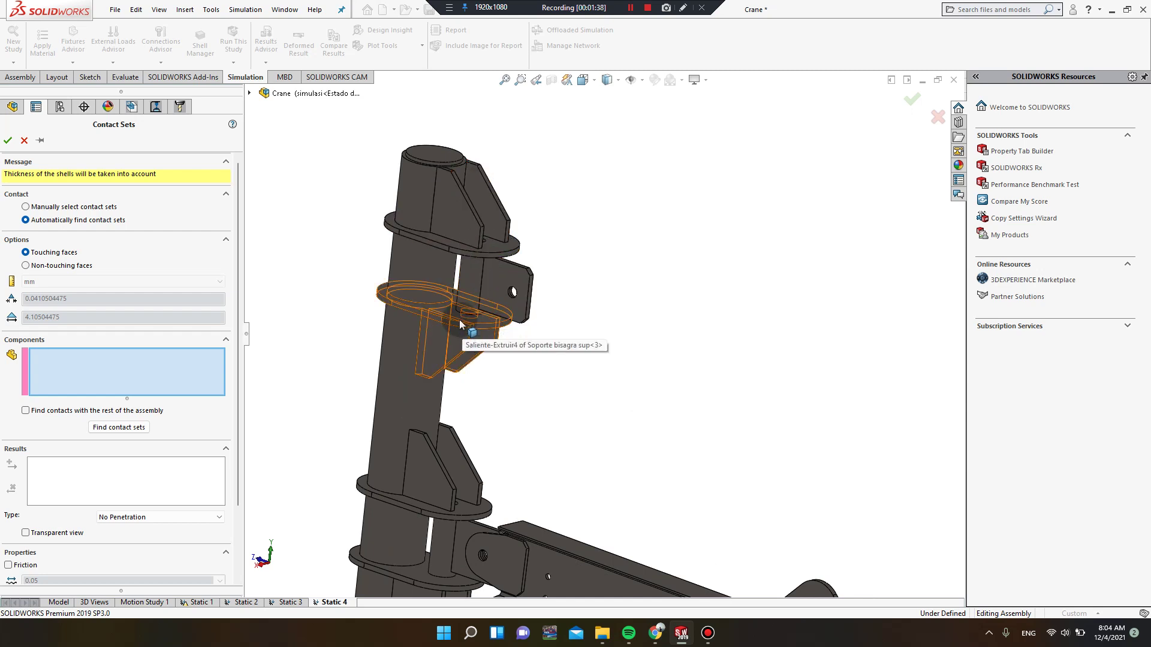
{"action": "left_click", "coordinate": [153, 354]}
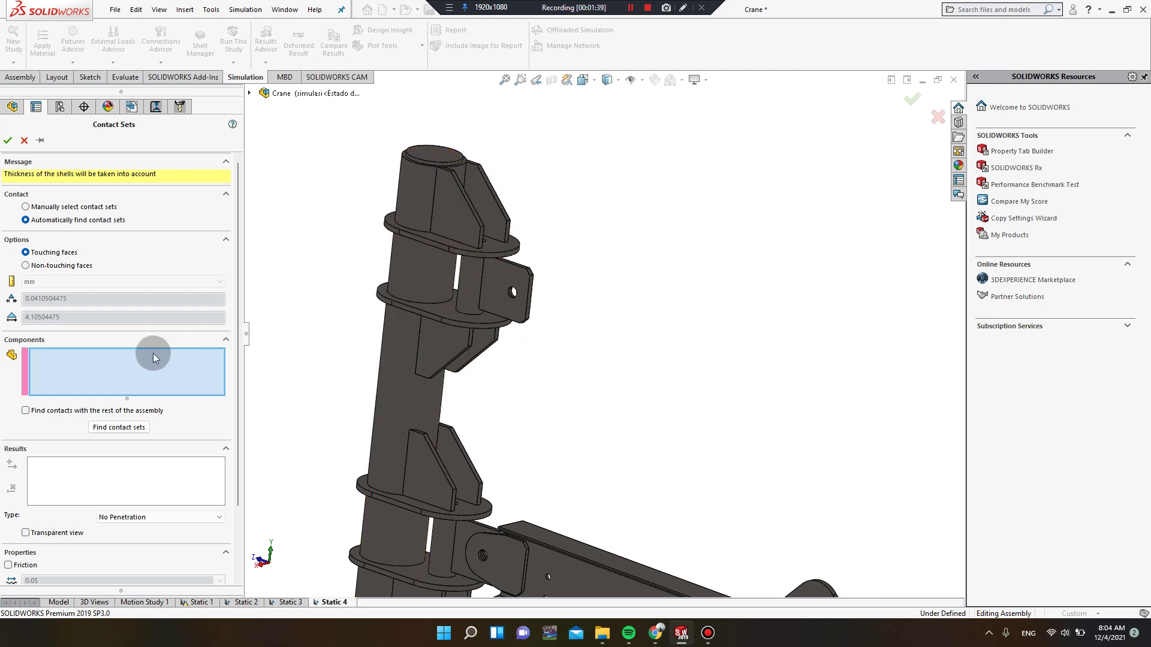
{"action": "left_click", "coordinate": [478, 234]}
{"action": "left_click", "coordinate": [494, 278]}
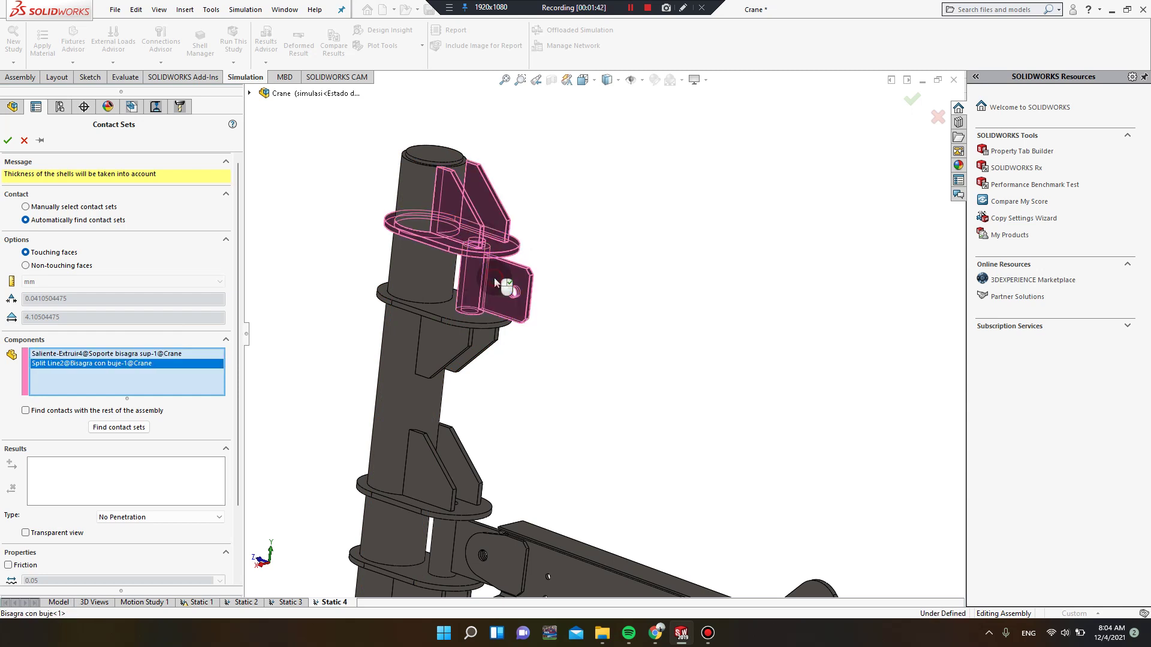
{"action": "left_click", "coordinate": [451, 344]}
{"action": "scroll", "coordinate": [516, 363], "scroll_direction": "up", "scroll_amount": 3}
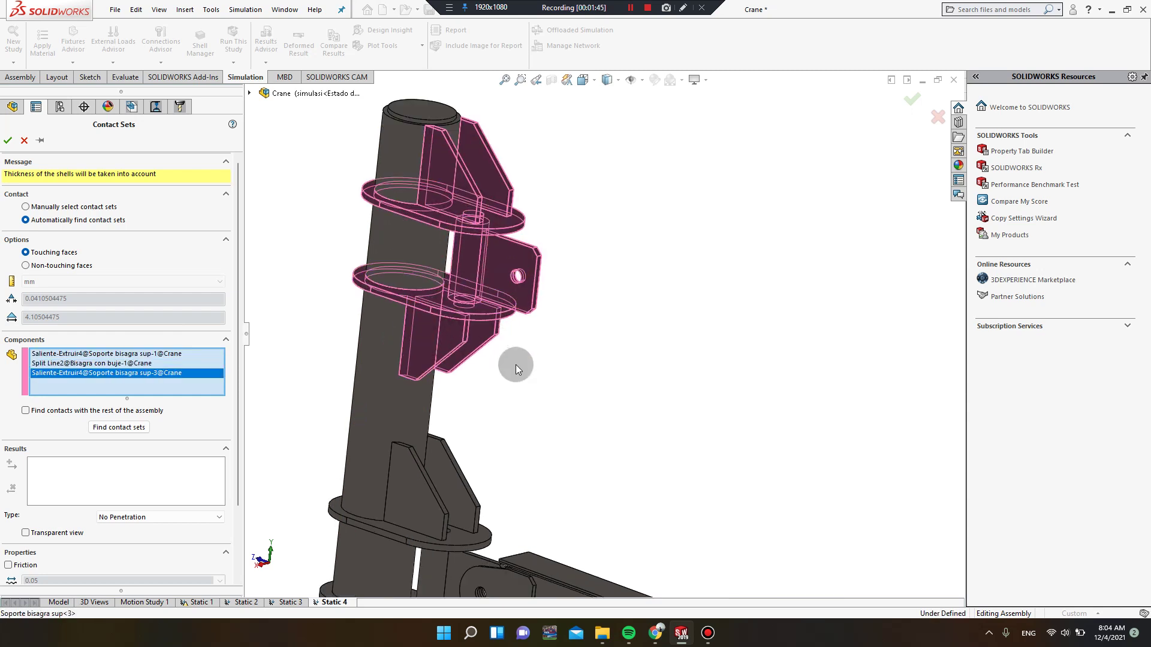
{"action": "left_click", "coordinate": [119, 427]}
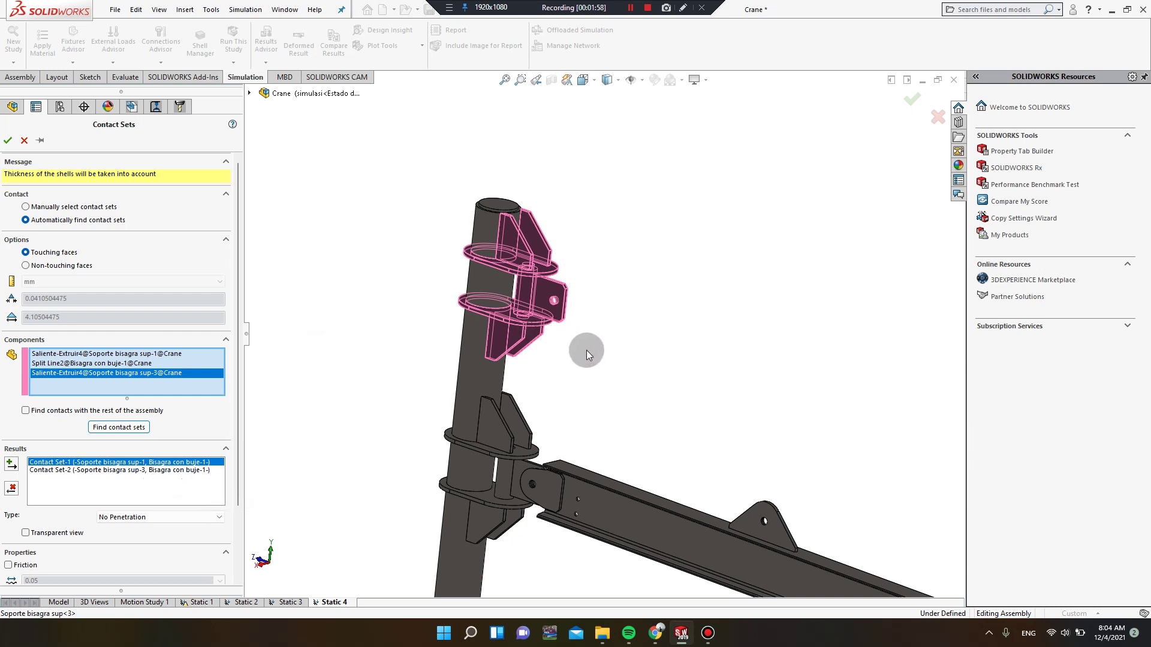
- Create both found upper hinge contact sets as No Penetration with the advanced surface to surface option
{"action": "scroll", "coordinate": [546, 368], "scroll_direction": "up", "scroll_amount": 5}
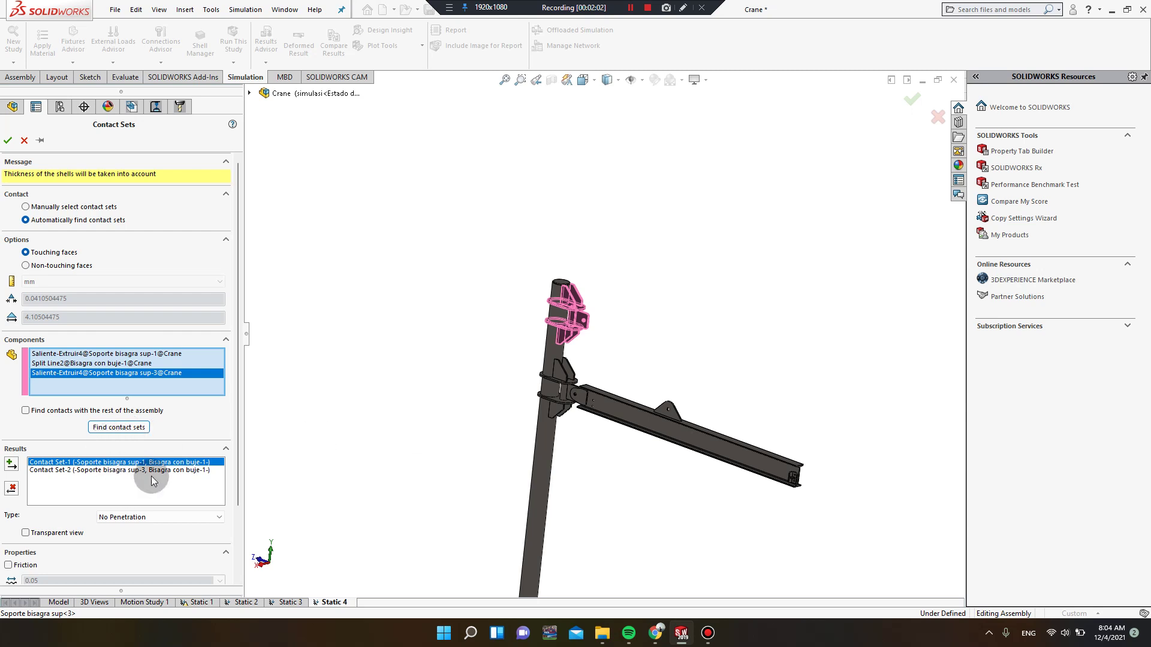
{"action": "scroll", "coordinate": [200, 418], "scroll_direction": "down", "scroll_amount": 3}
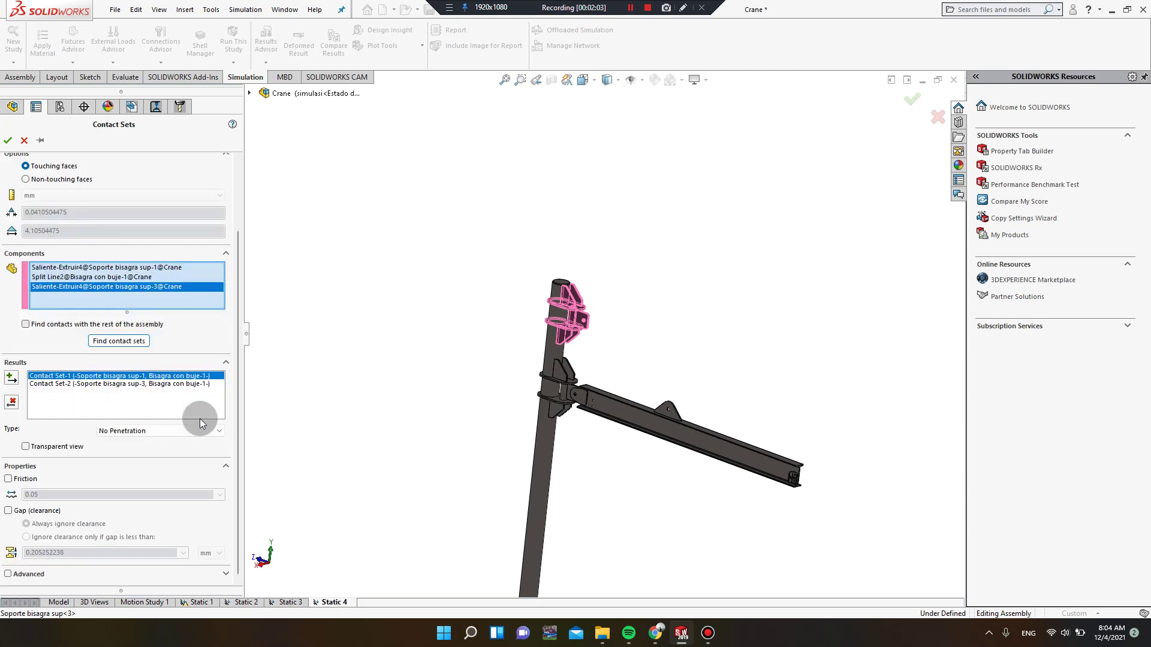
{"action": "left_click", "coordinate": [28, 577]}
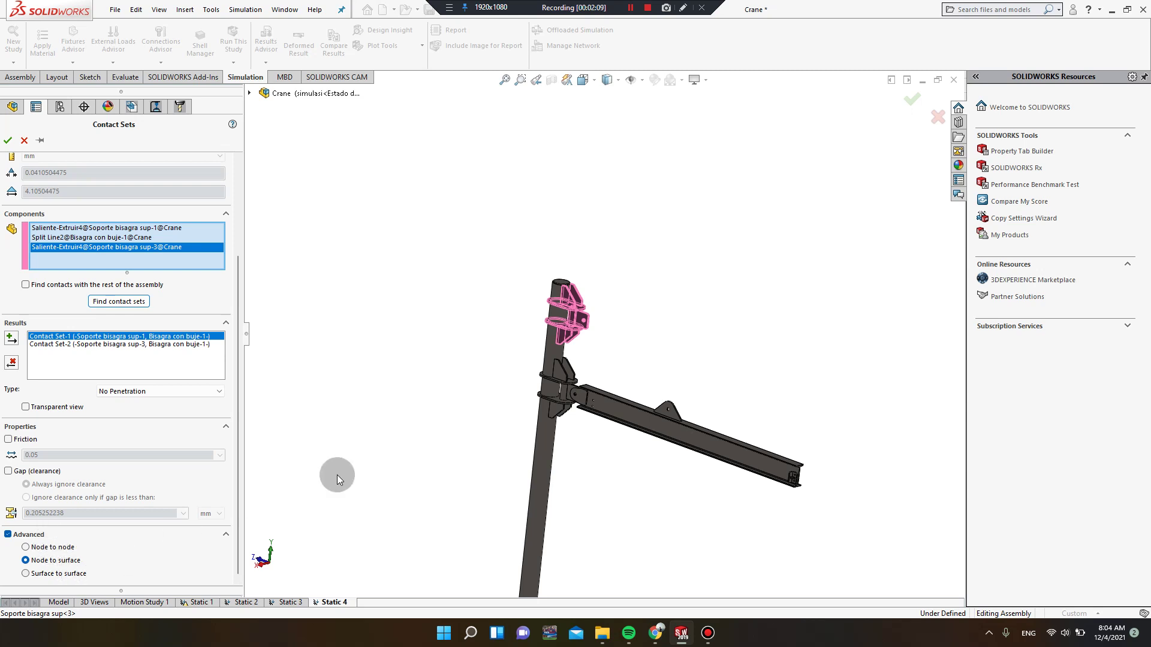
{"action": "left_click", "coordinate": [43, 573]}
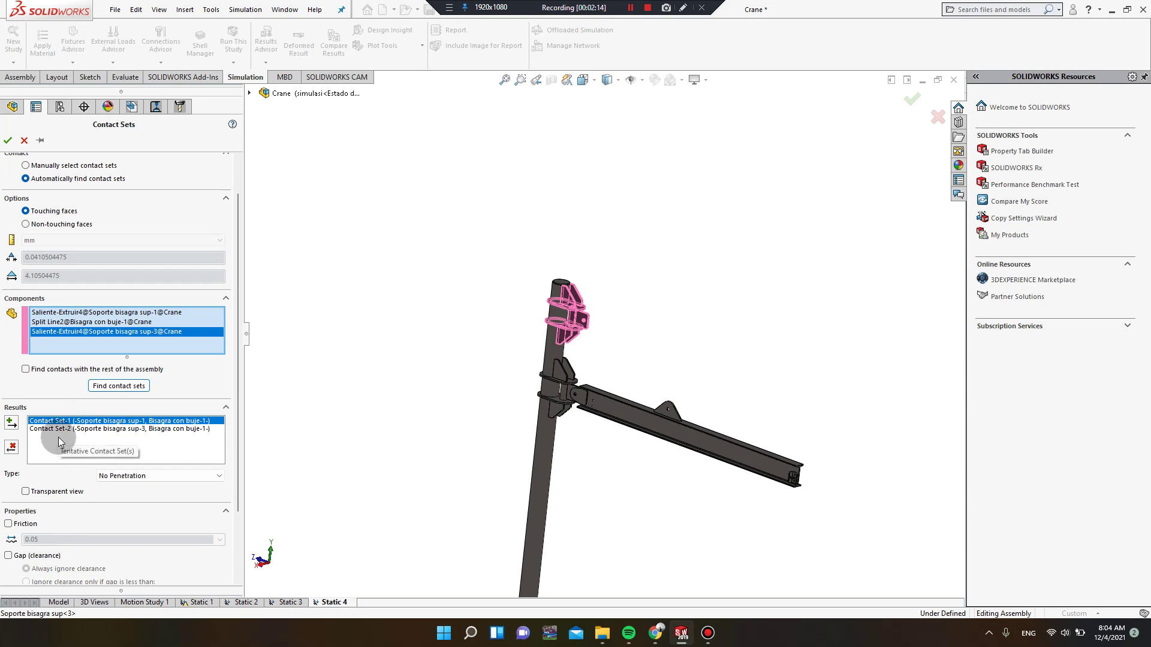
{"action": "left_click", "coordinate": [59, 430], "text": "shift"}
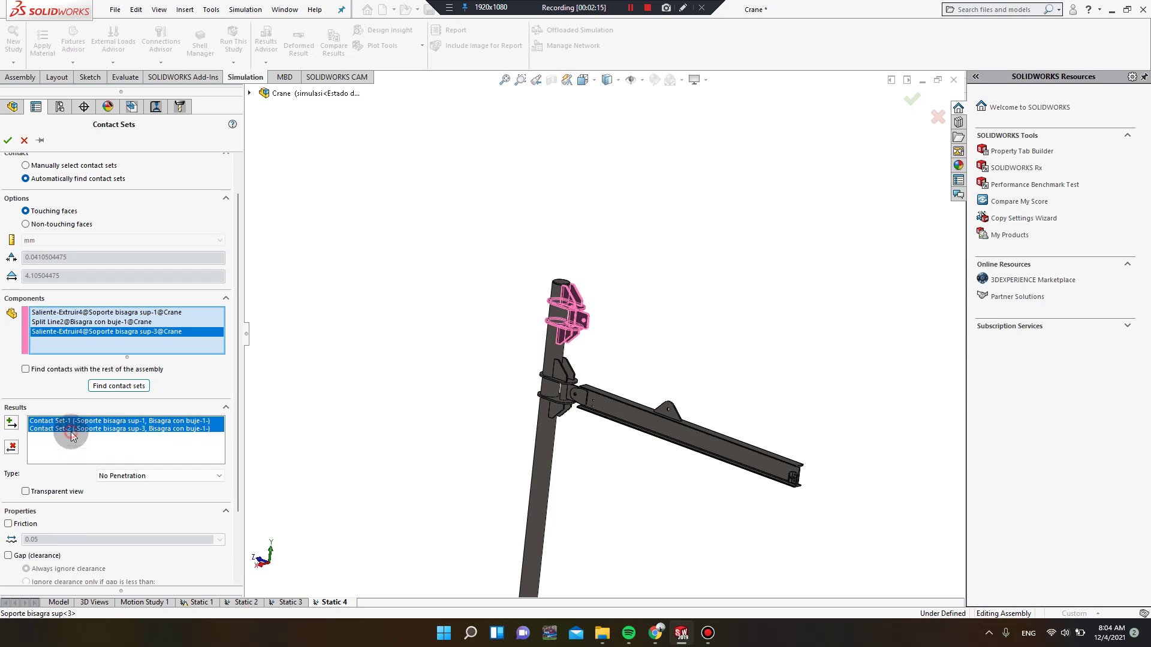
{"action": "left_click", "coordinate": [13, 423]}
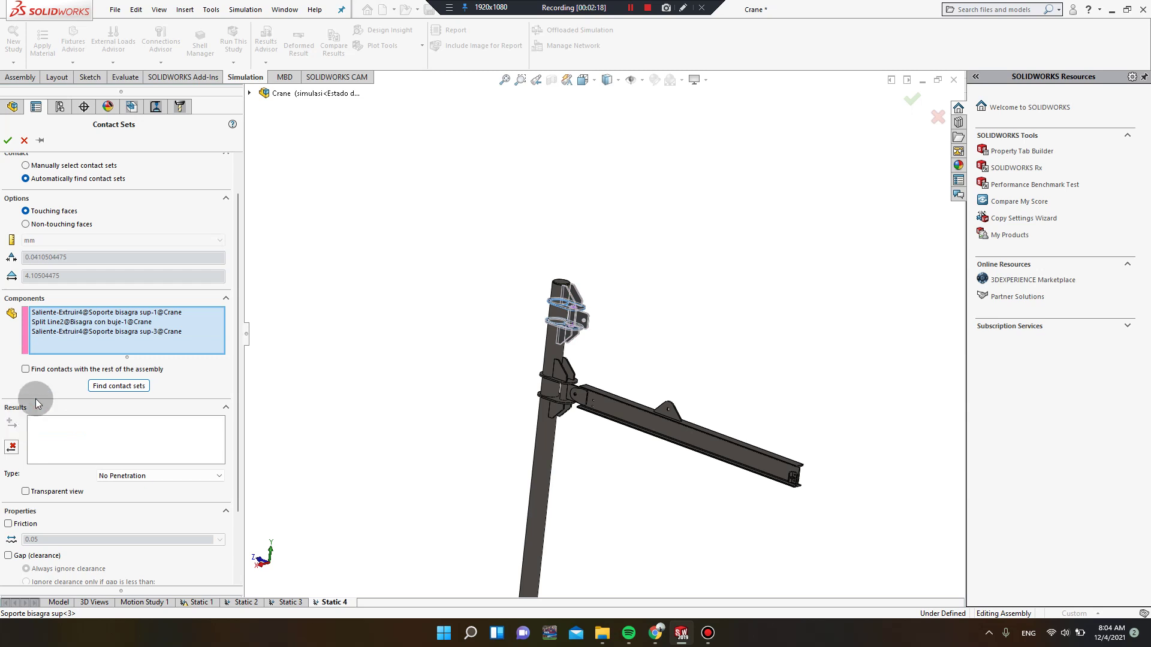
- Find touching-face contact sets between the lower hinge's two supports (Soporte bisagra sup-2 and sup-4) and the hinge Bisagra con buje-2
{"action": "right_click", "coordinate": [93, 342]}
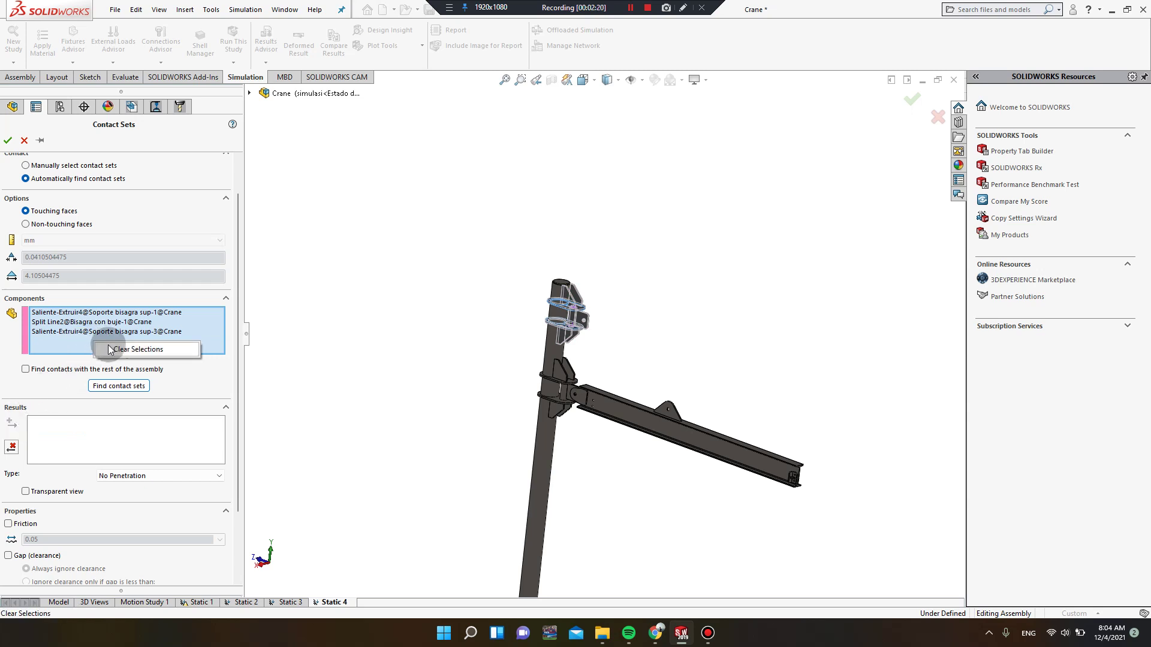
{"action": "left_click", "coordinate": [109, 348]}
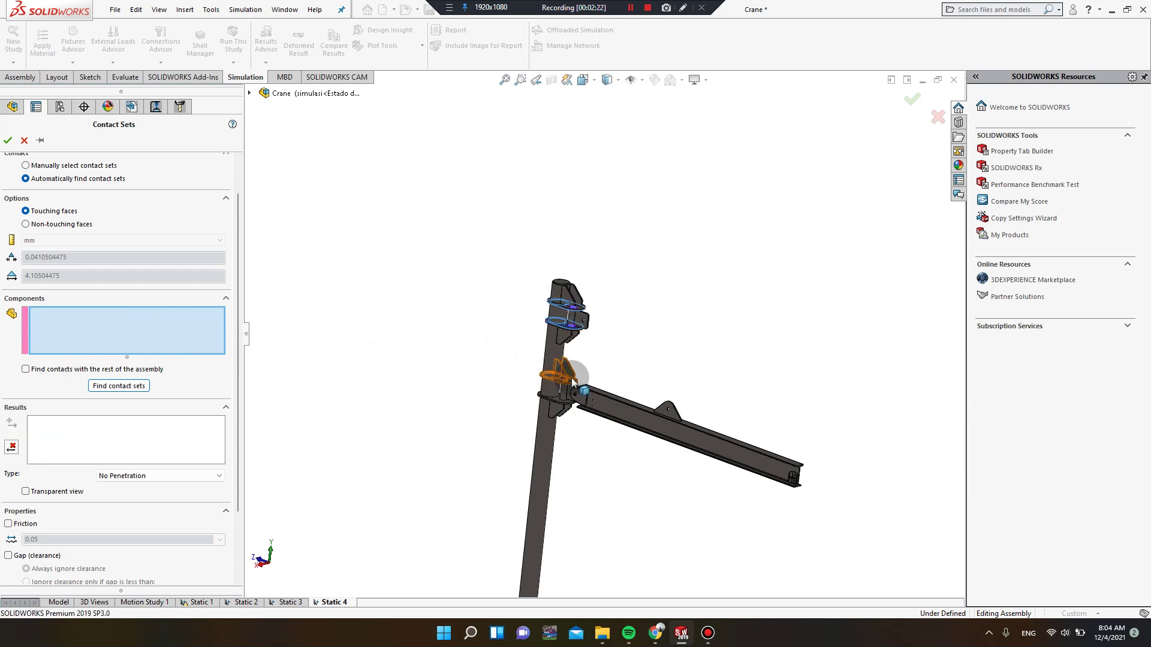
{"action": "scroll", "coordinate": [572, 379], "scroll_direction": "down", "scroll_amount": 6}
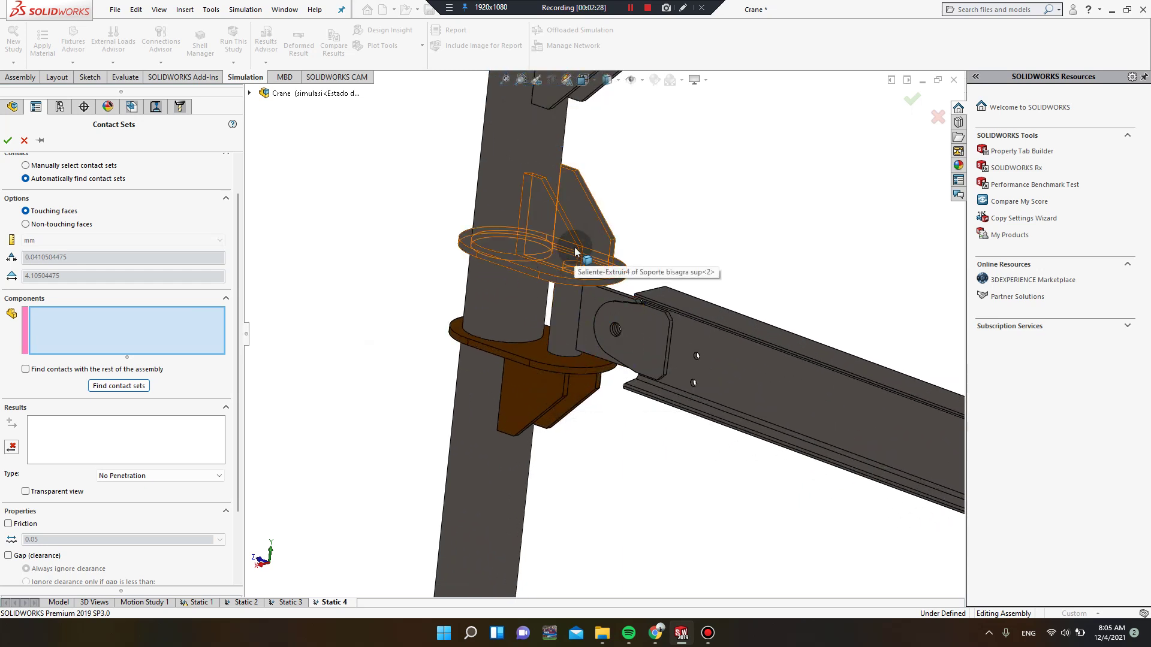
{"action": "left_click", "coordinate": [575, 255]}
{"action": "left_click", "coordinate": [575, 301]}
{"action": "left_click", "coordinate": [508, 386]}
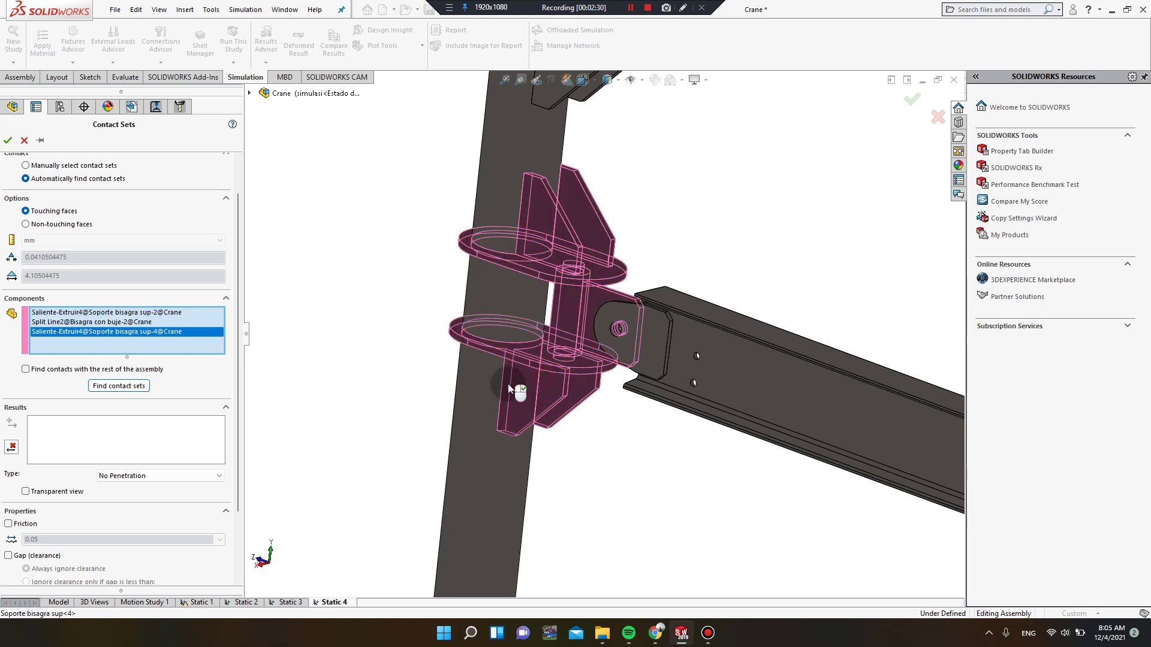
{"action": "left_click", "coordinate": [119, 386]}
- Create both found lower hinge contact sets as No Penetration with the advanced surface to surface option
{"action": "scroll", "coordinate": [192, 379], "scroll_direction": "down", "scroll_amount": 3}
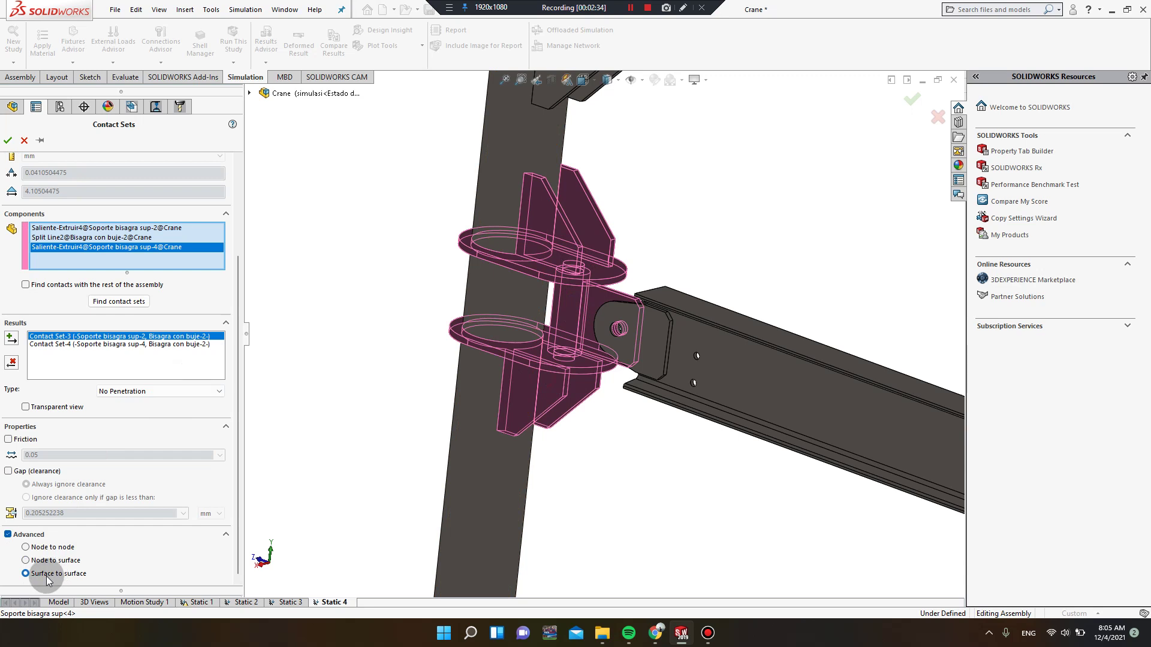
{"action": "left_click", "coordinate": [69, 344], "text": "shift"}
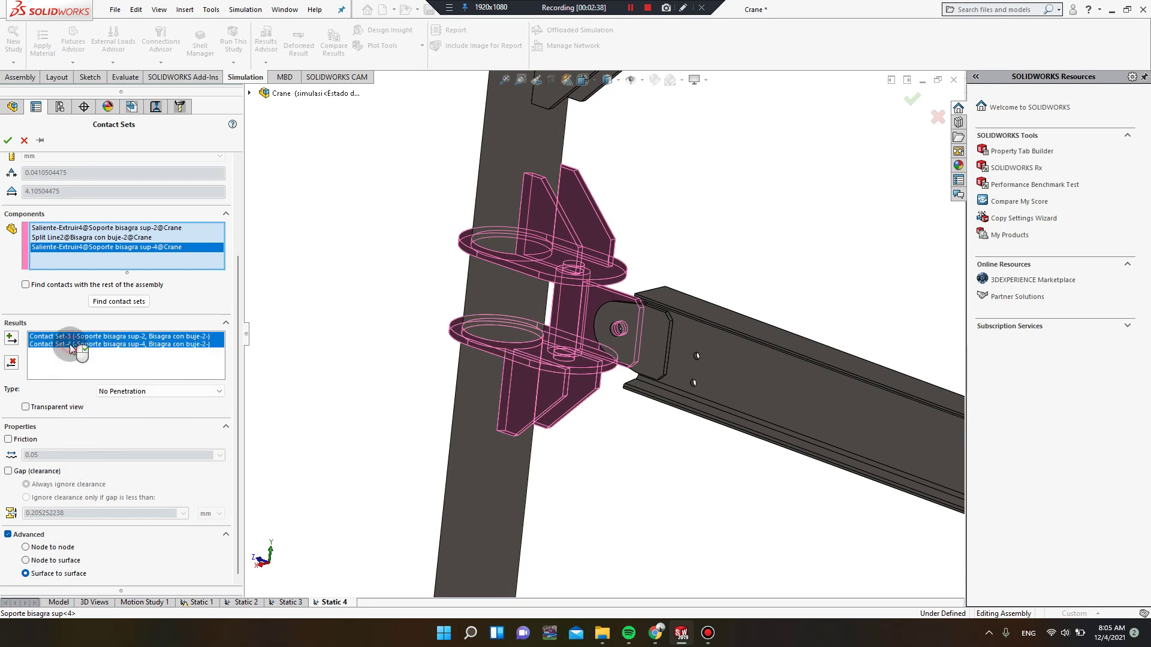
{"action": "left_click", "coordinate": [11, 337]}
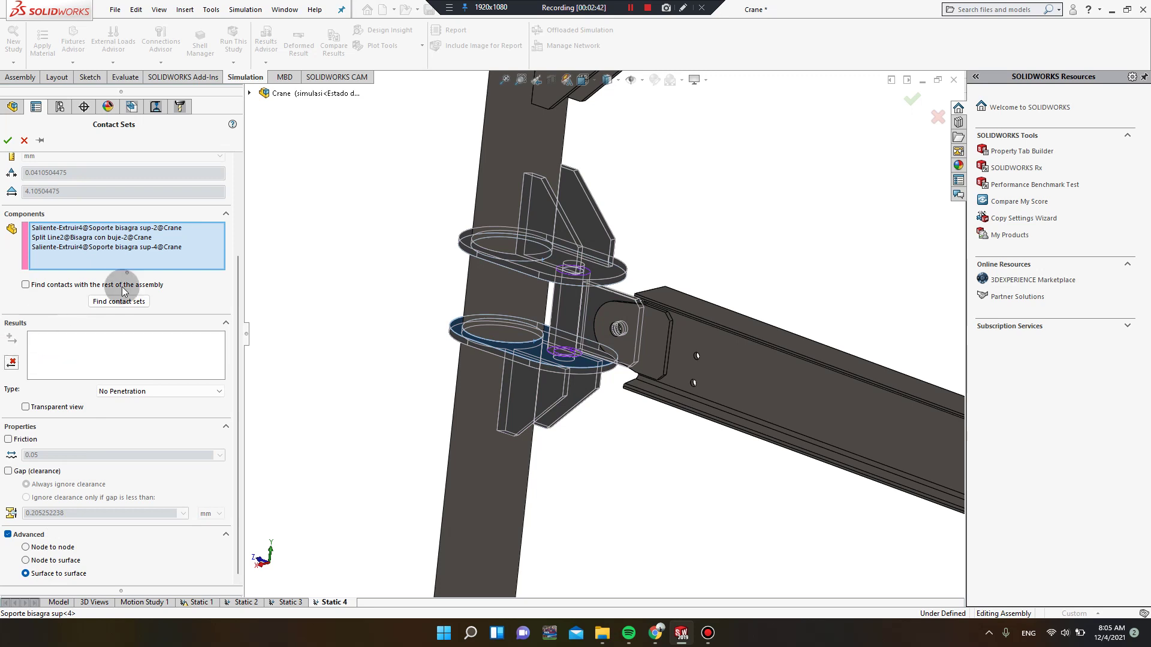
- Replace the components with Bisagra con buje-2, Cáncamo bisagra-viga-1 and Cáncamo bisagra-viga-3, and find their touching-face contact sets
{"action": "right_click", "coordinate": [121, 264]}
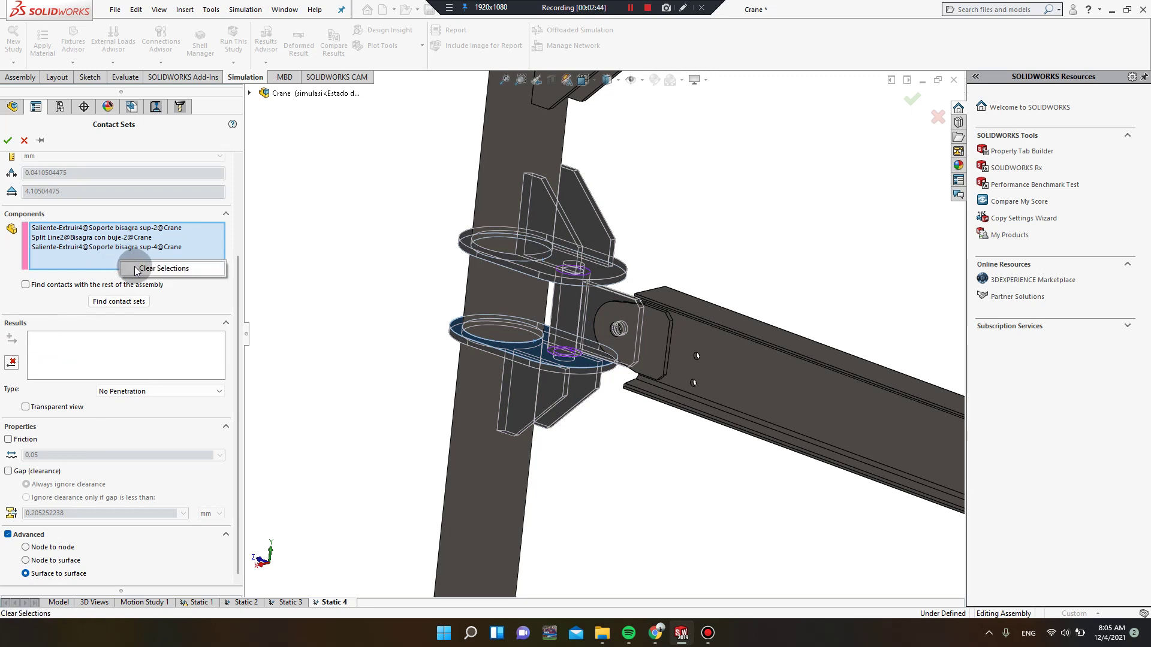
{"action": "left_click", "coordinate": [136, 269]}
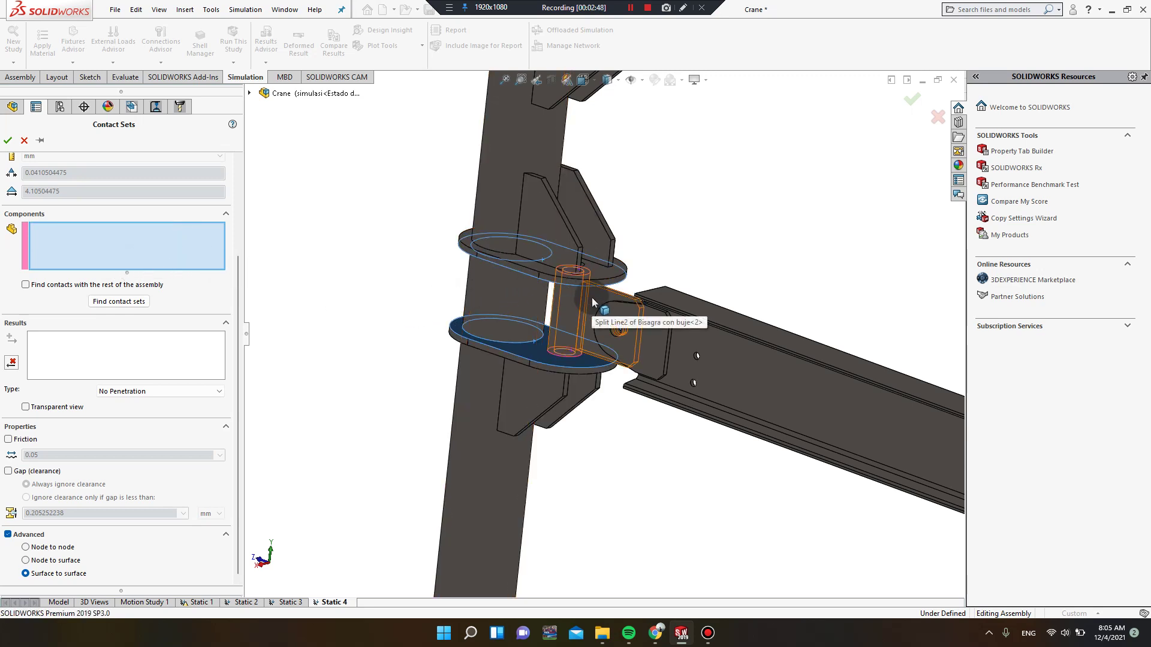
{"action": "left_click", "coordinate": [592, 297]}
{"action": "left_click", "coordinate": [667, 295]}
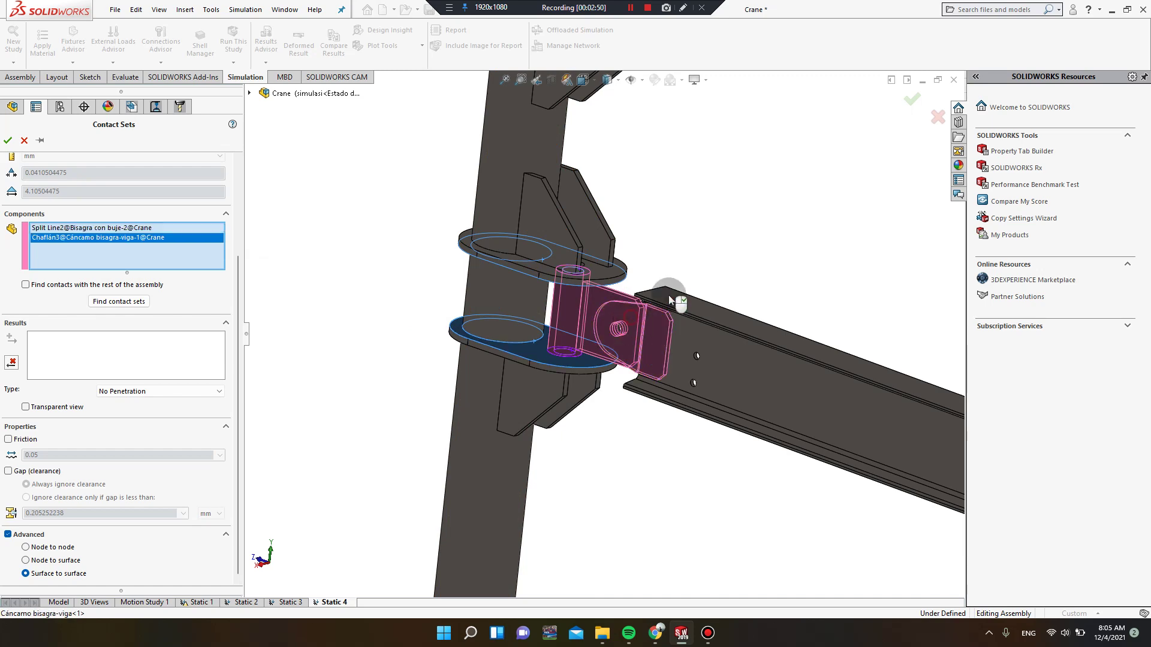
{"action": "middle_click_drag", "start_coordinate": [668, 295], "coordinate": [887, 239]}
{"action": "left_click", "coordinate": [898, 246]}
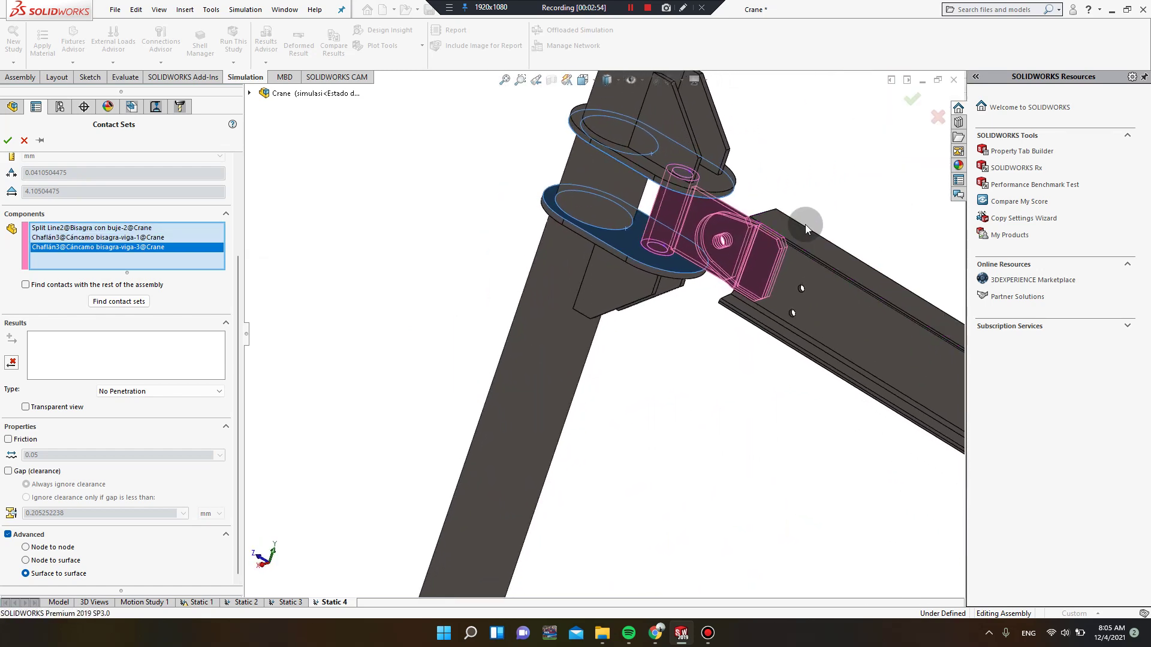
{"action": "scroll", "coordinate": [805, 226], "scroll_direction": "down", "scroll_amount": 5}
{"action": "scroll", "coordinate": [699, 236], "scroll_direction": "up", "scroll_amount": 6}
{"action": "scroll", "coordinate": [583, 296], "scroll_direction": "down", "scroll_amount": 4}
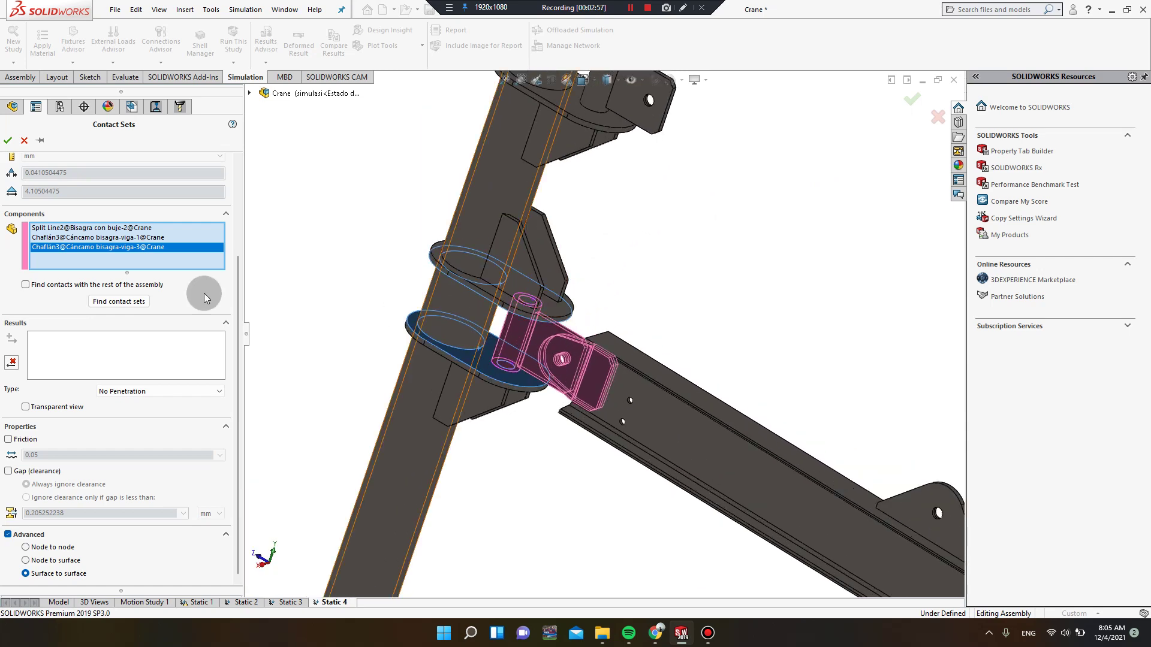
{"action": "left_click", "coordinate": [119, 301]}
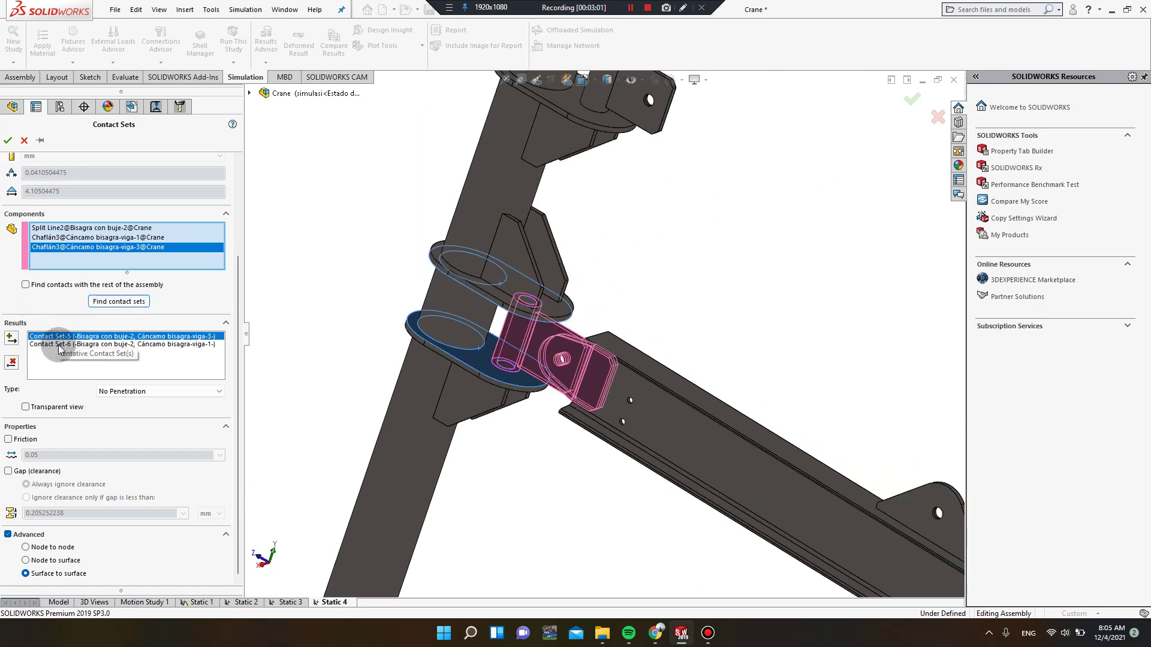
- Create both found hinge-to-beam lug contact sets as No Penetration, surface to surface, and finish the contact set definition
{"action": "left_click", "coordinate": [27, 345], "text": "shift"}
{"action": "left_click", "coordinate": [12, 339]}
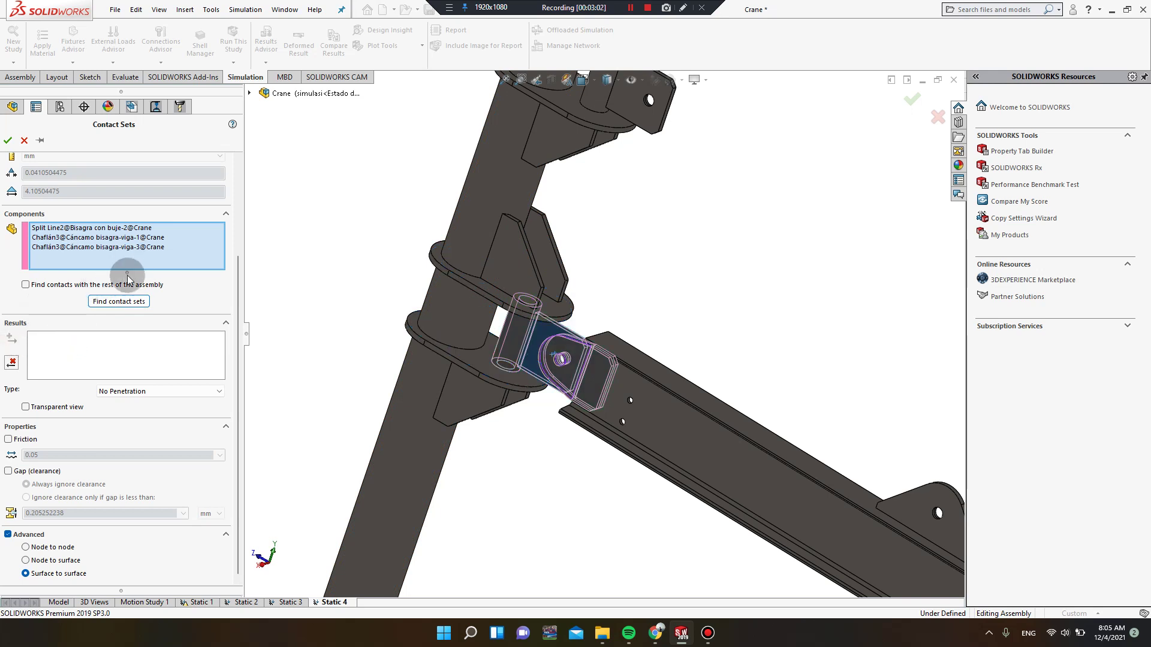
{"action": "left_click", "coordinate": [7, 140]}
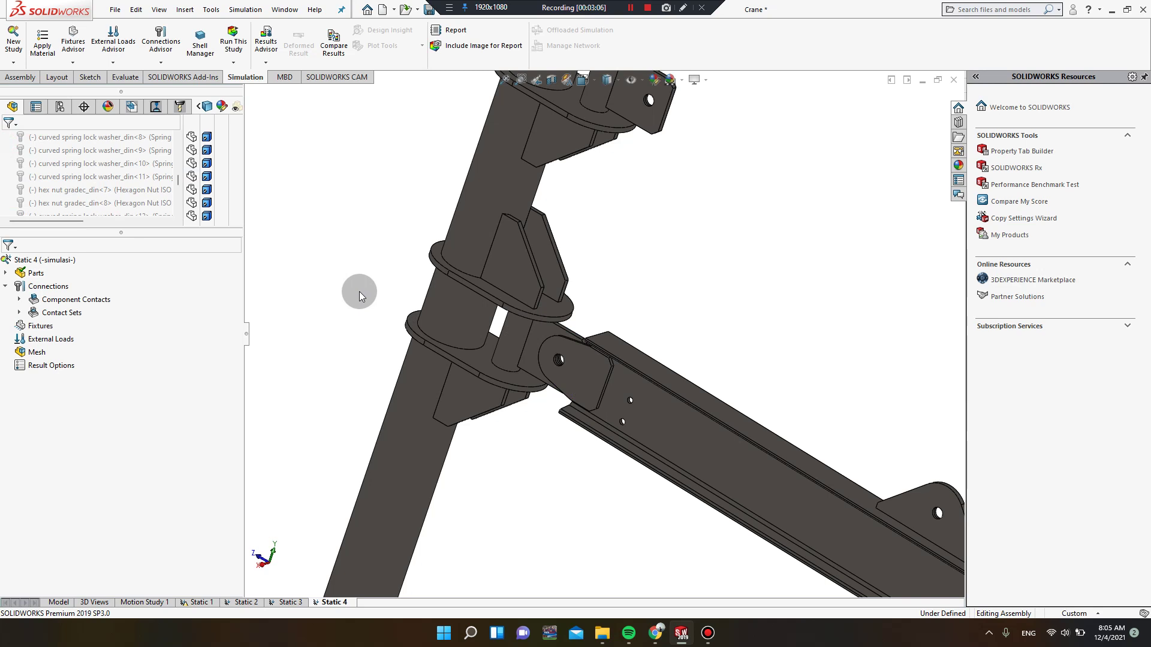
- Examine the base plate, its bolt holes and the stiffeners at the foot of the crane column
{"action": "scroll", "coordinate": [525, 336], "scroll_direction": "up", "scroll_amount": 5}
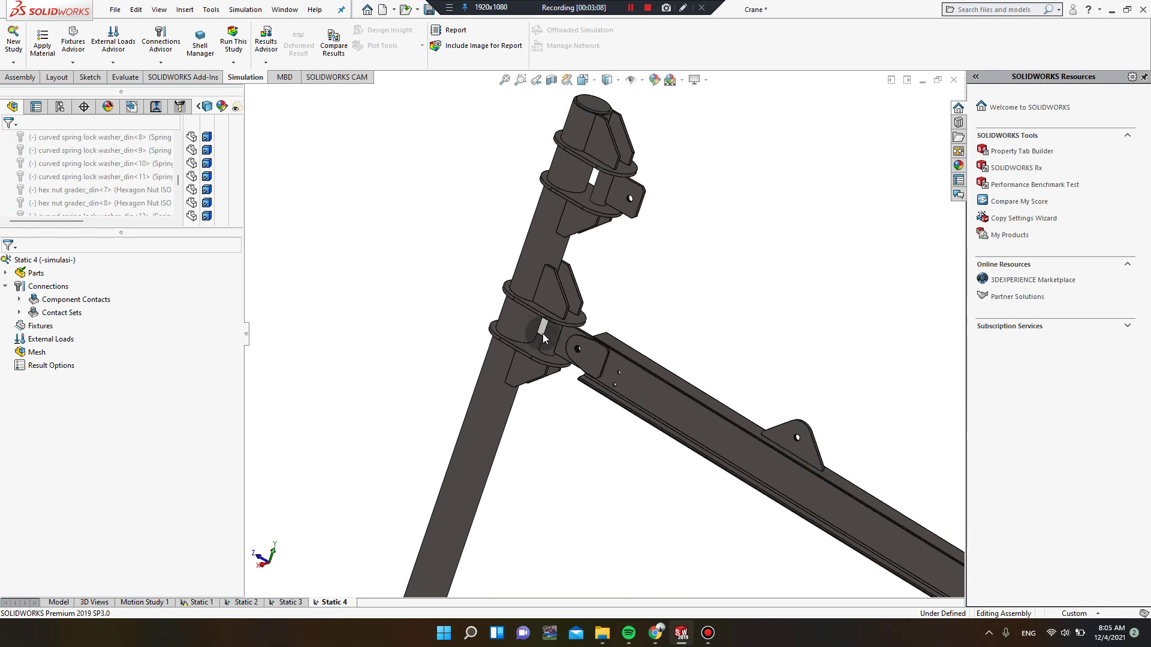
{"action": "scroll", "coordinate": [539, 370], "scroll_direction": "up", "scroll_amount": 2}
{"action": "scroll", "coordinate": [539, 370], "scroll_direction": "up", "scroll_amount": 4}
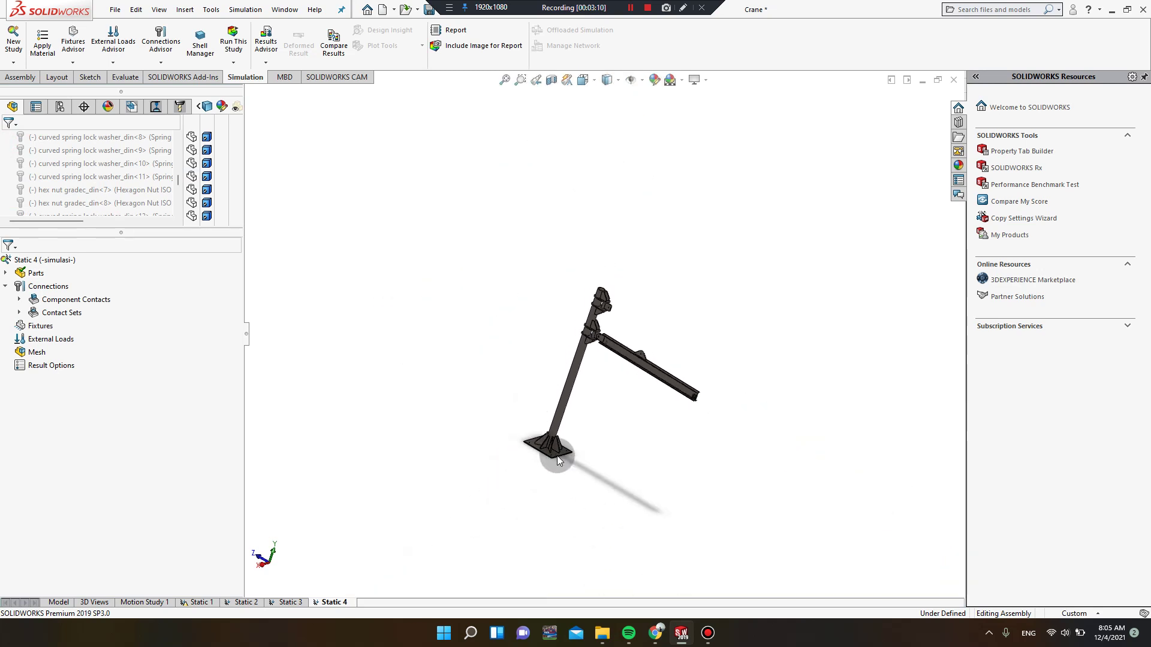
{"action": "scroll", "coordinate": [535, 386], "scroll_direction": "down", "scroll_amount": 8}
{"action": "middle_click_drag", "start_coordinate": [549, 389], "coordinate": [607, 419]}
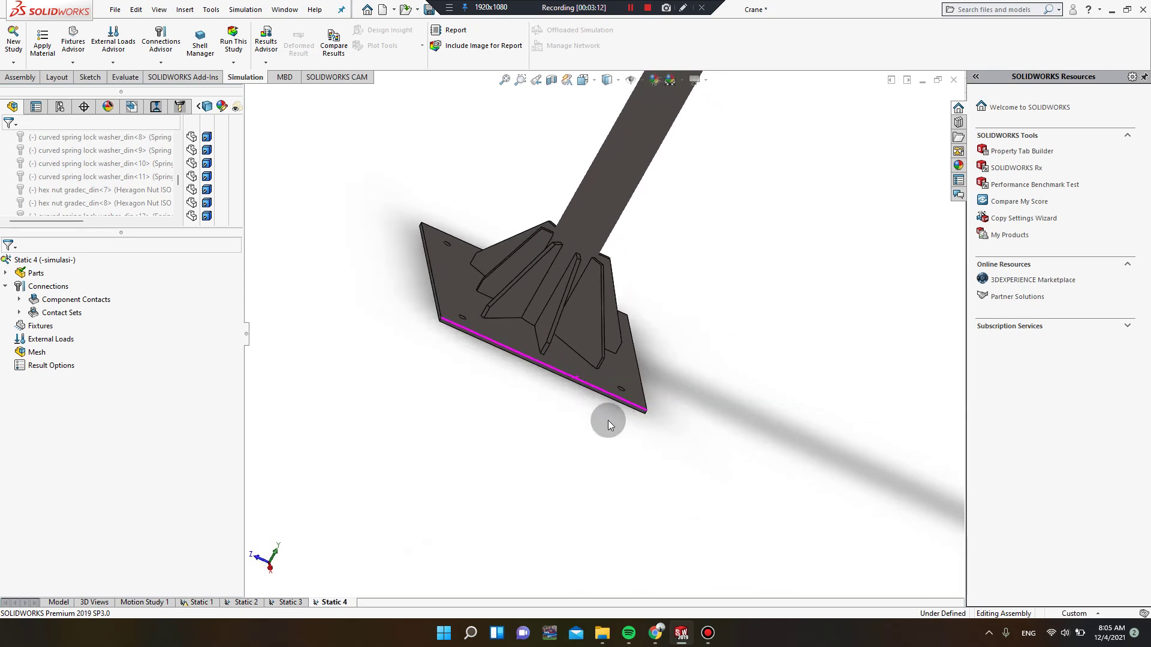
{"action": "scroll", "coordinate": [463, 325], "scroll_direction": "down", "scroll_amount": 5}
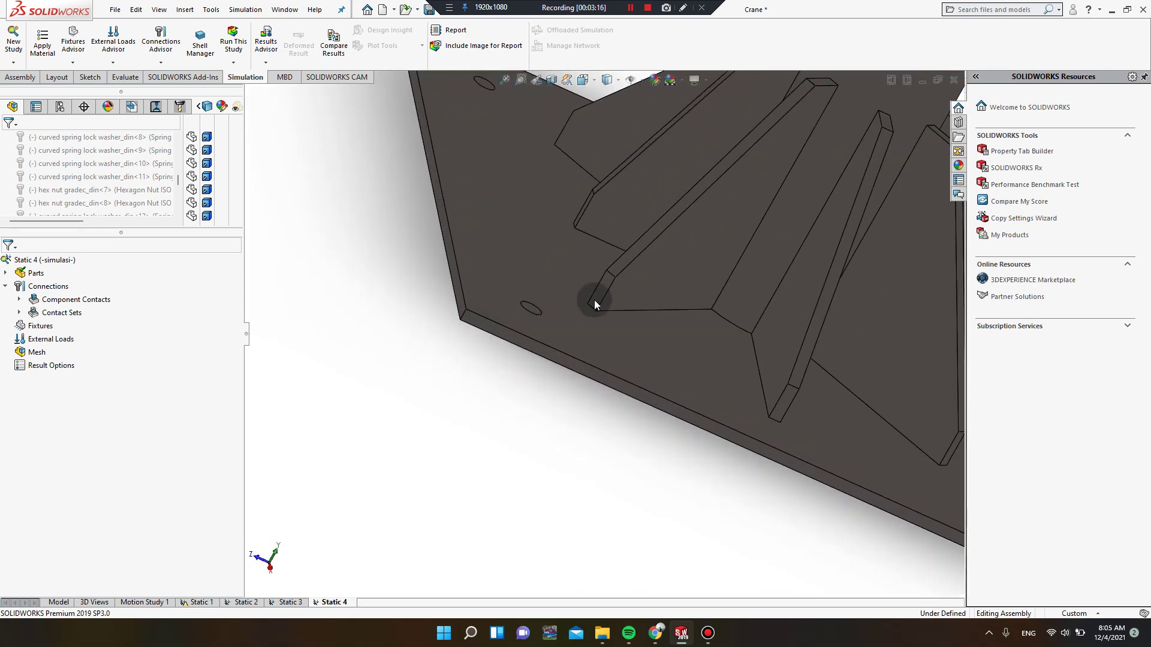
{"action": "scroll", "coordinate": [594, 300], "scroll_direction": "up", "scroll_amount": 6}
{"action": "scroll", "coordinate": [578, 307], "scroll_direction": "down", "scroll_amount": 3}
{"action": "middle_click_drag", "start_coordinate": [601, 324], "coordinate": [529, 290]}
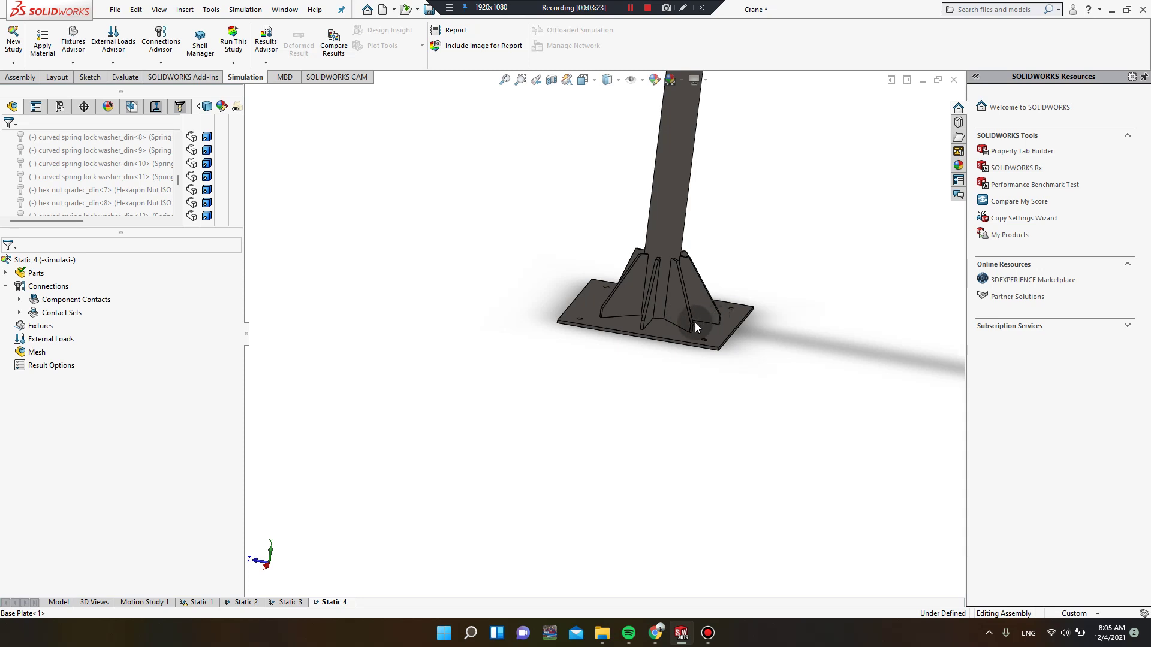
{"action": "scroll", "coordinate": [662, 327], "scroll_direction": "up", "scroll_amount": 5}
{"action": "scroll", "coordinate": [586, 339], "scroll_direction": "down", "scroll_amount": 5}
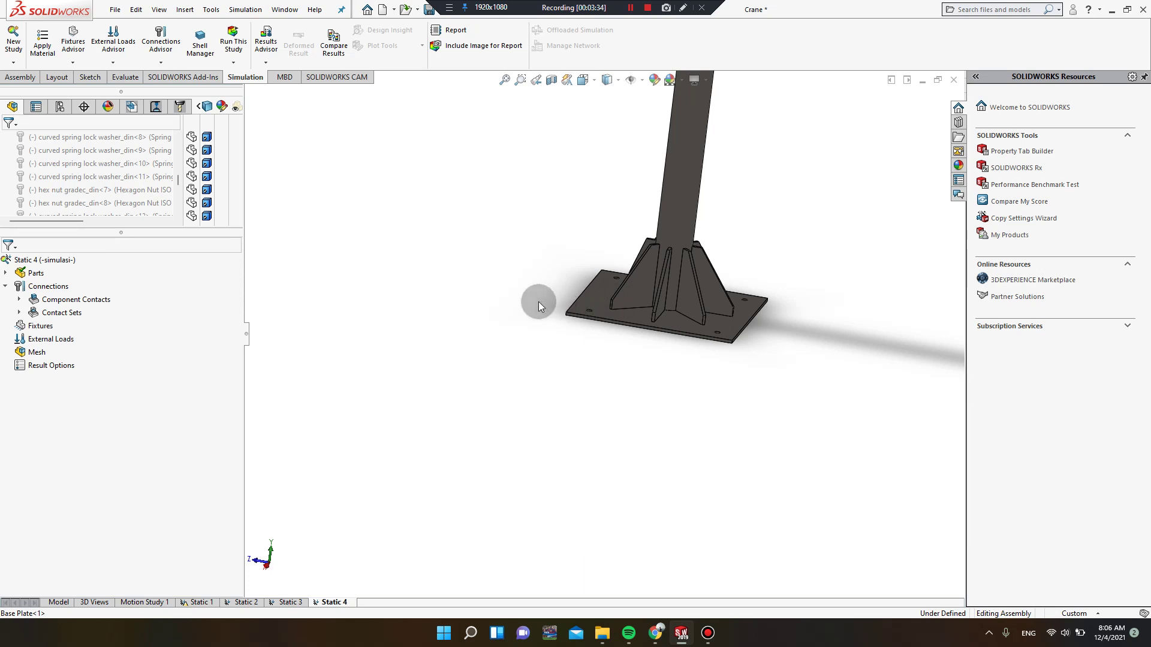
{"action": "middle_click_drag", "start_coordinate": [538, 301], "coordinate": [546, 300]}
- Start a manually selected contact set for the study's connections with the type Virtual Wall
{"action": "left_click", "coordinate": [42, 287]}
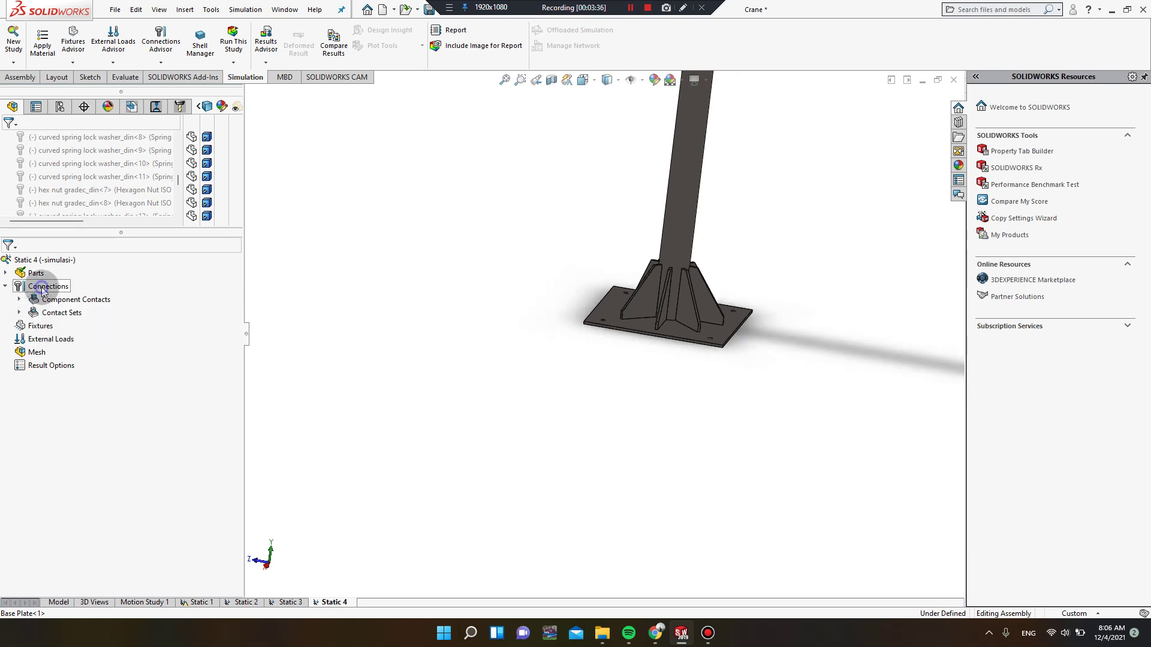
{"action": "right_click", "coordinate": [43, 290]}
{"action": "left_click", "coordinate": [80, 316]}
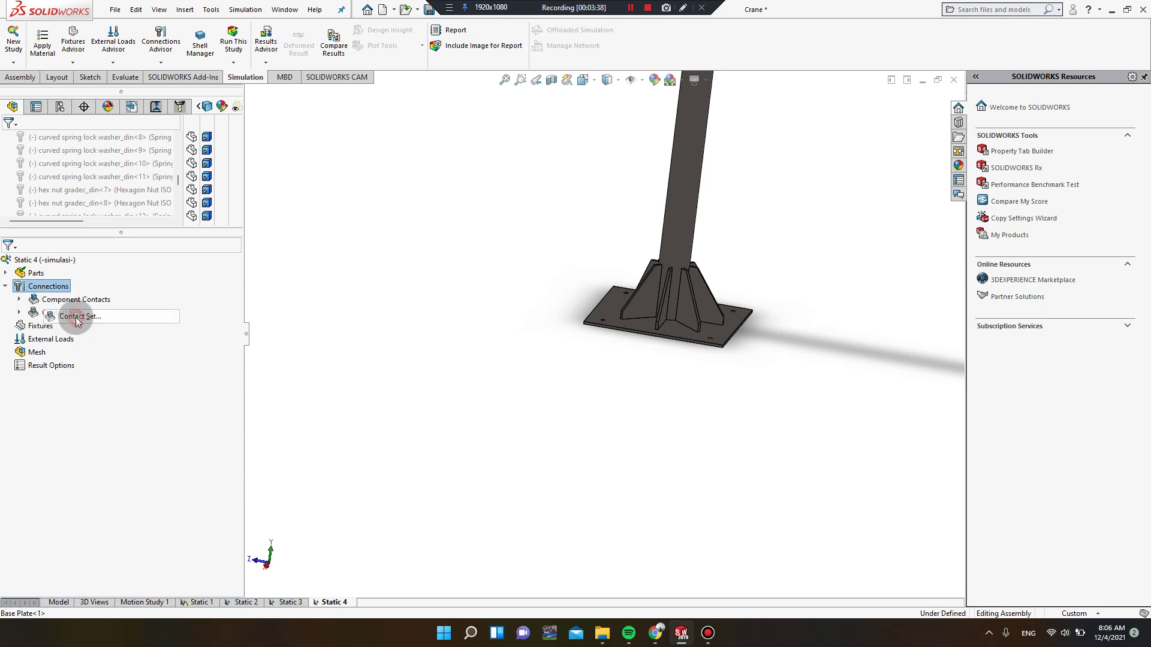
{"action": "left_click", "coordinate": [49, 258]}
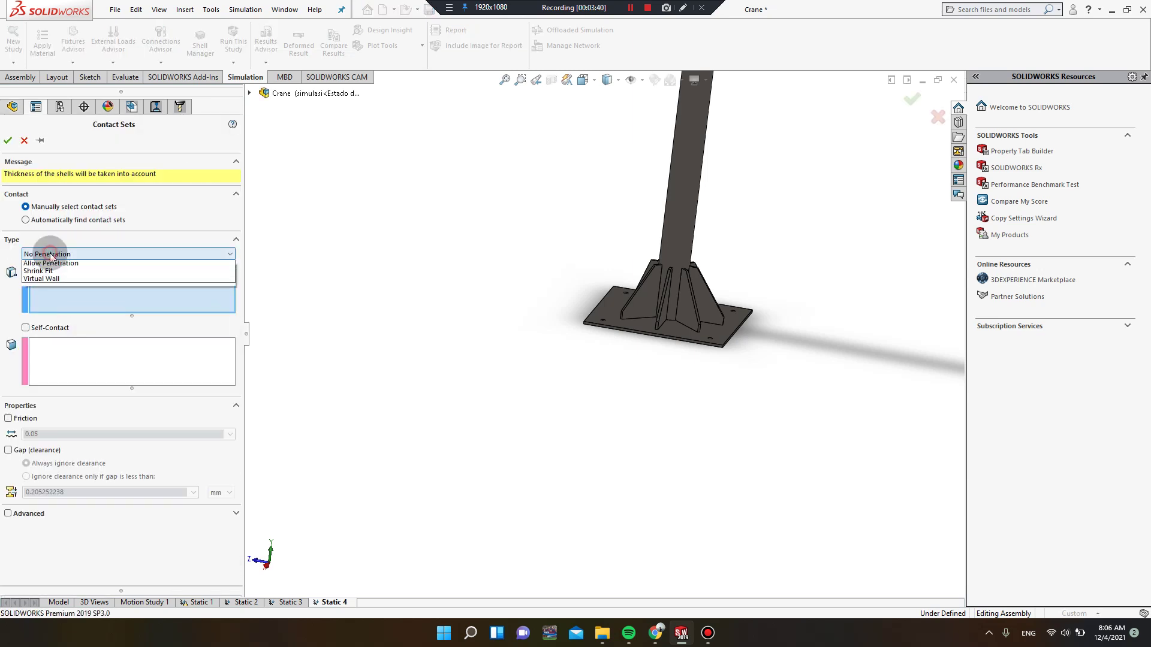
{"action": "left_click", "coordinate": [57, 297]}
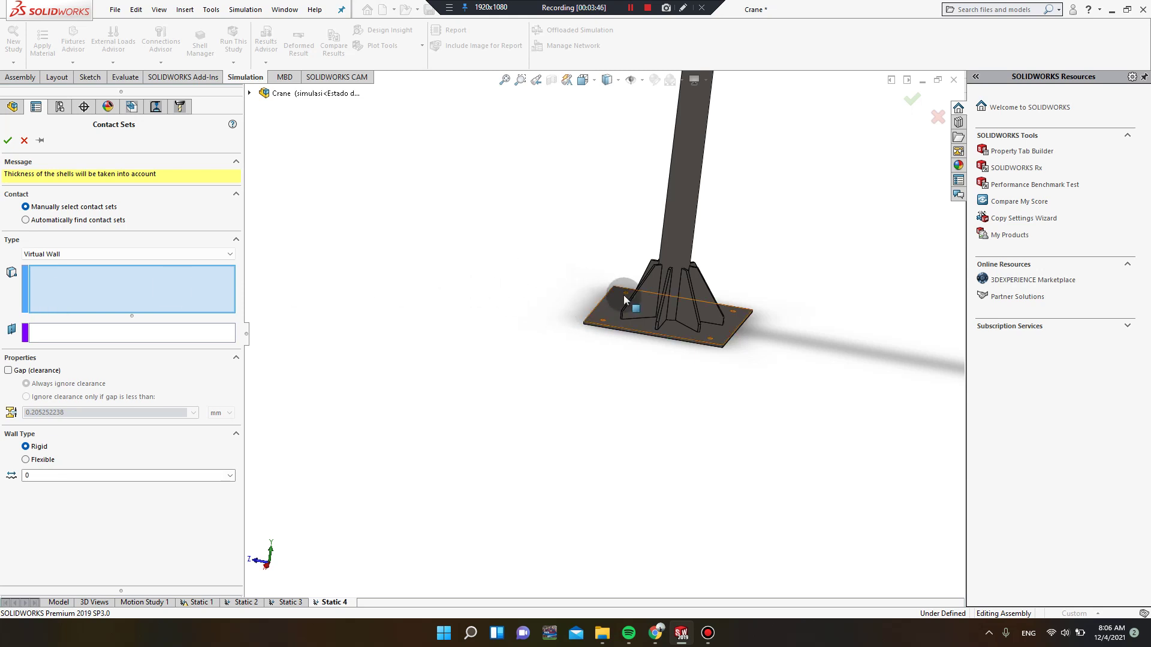
- Select the underside face of the base plate as the contact face of the virtual wall
{"action": "scroll", "coordinate": [623, 295], "scroll_direction": "down", "scroll_amount": 3}
{"action": "middle_click_drag", "start_coordinate": [434, 322], "coordinate": [660, 319]}
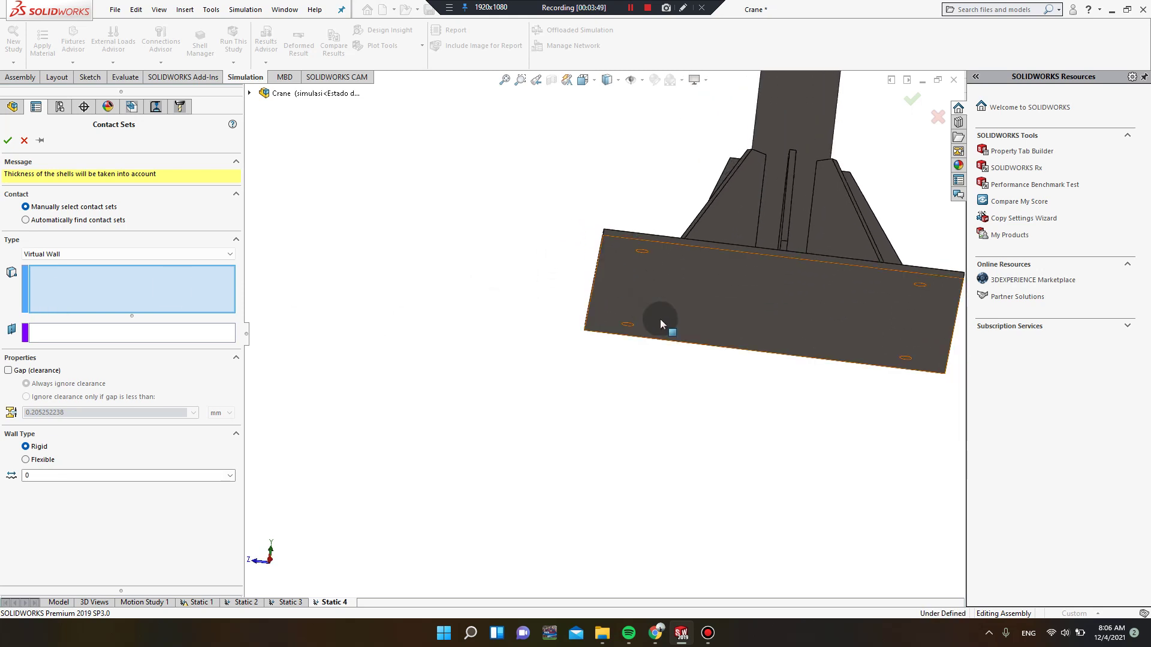
{"action": "left_click", "coordinate": [660, 318]}
- Set the assembly plane PLANE1 as the target plane of the rigid virtual wall
{"action": "left_click", "coordinate": [175, 299]}
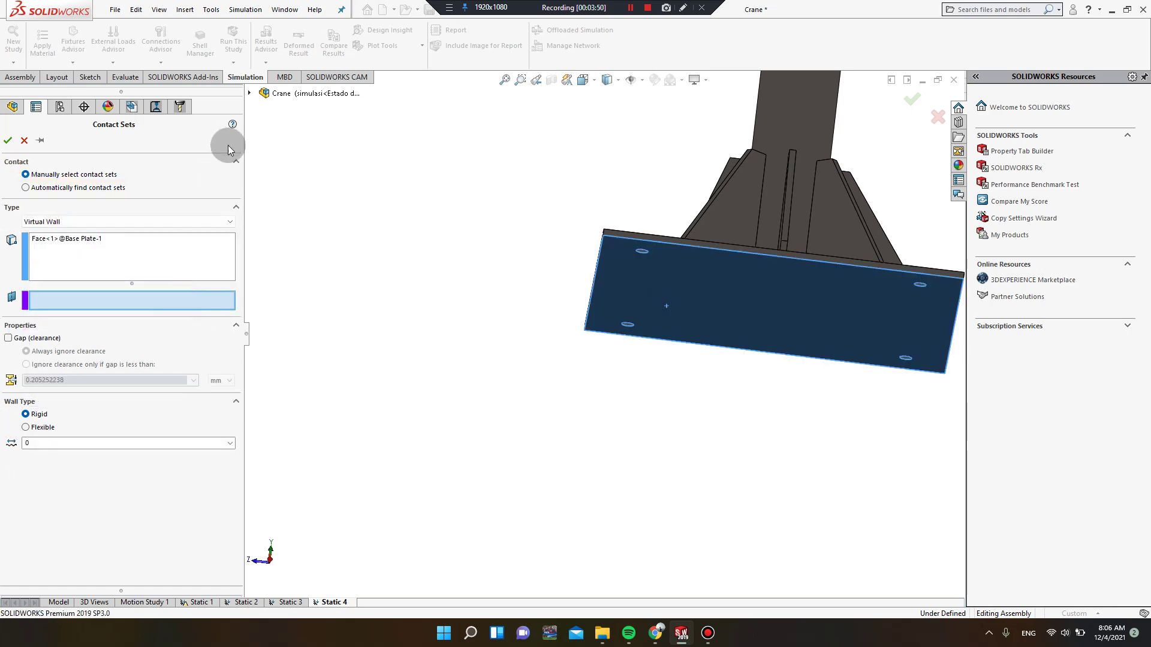
{"action": "left_click", "coordinate": [250, 93]}
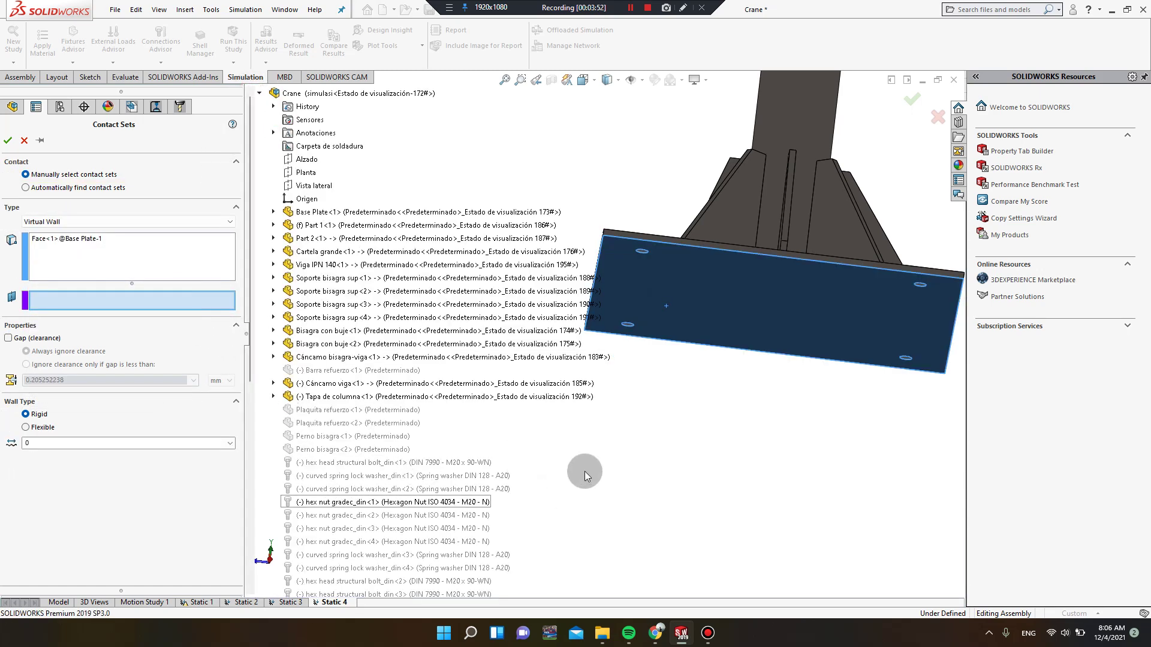
{"action": "scroll", "coordinate": [584, 471], "scroll_direction": "down", "scroll_amount": 5}
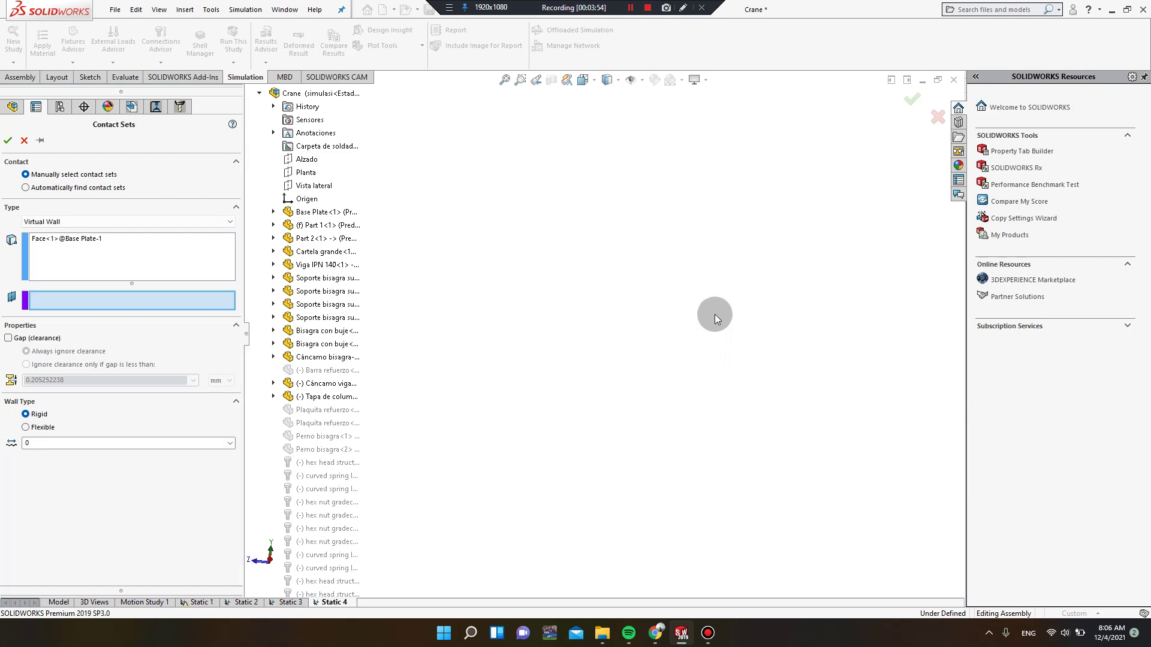
{"action": "middle_click_drag", "start_coordinate": [714, 314], "coordinate": [751, 275]}
{"action": "key", "text": "space"}
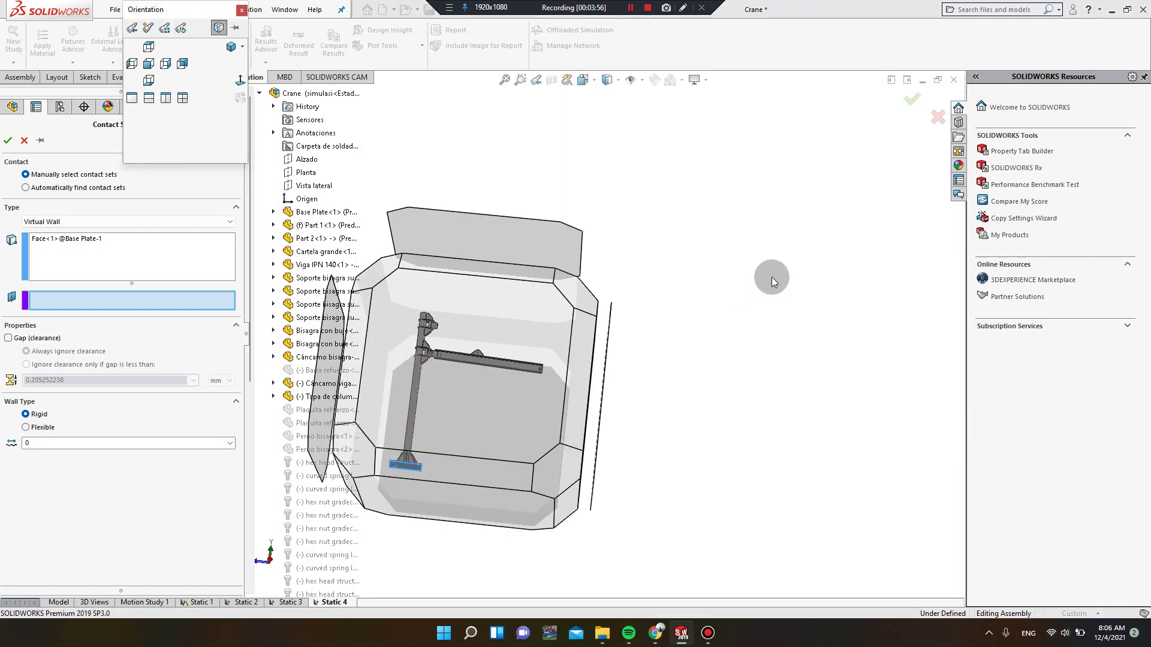
{"action": "left_click", "coordinate": [573, 447]}
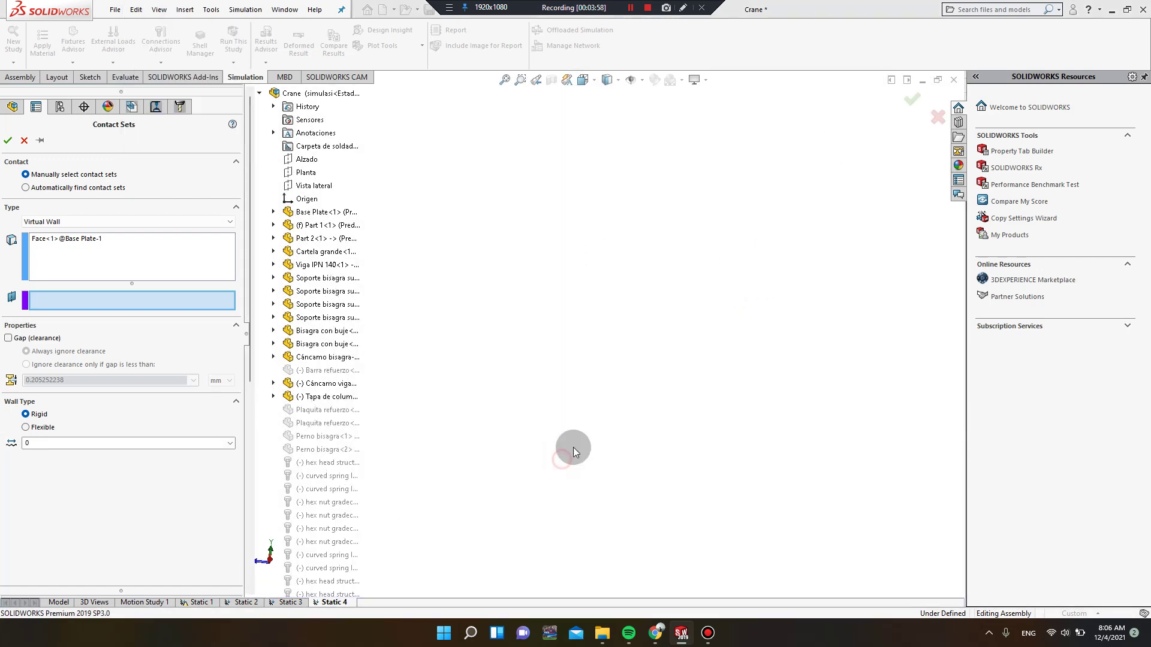
{"action": "middle_click_drag", "start_coordinate": [642, 375], "coordinate": [626, 381]}
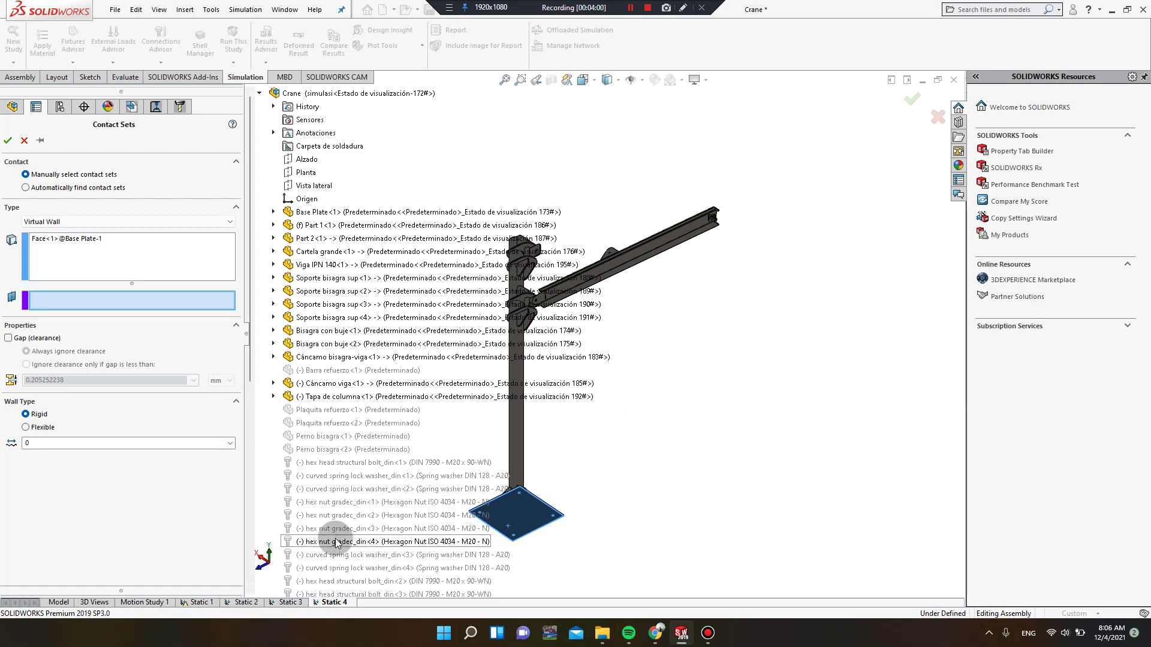
{"action": "scroll", "coordinate": [409, 533], "scroll_direction": "up", "scroll_amount": 5}
{"action": "scroll", "coordinate": [721, 399], "scroll_direction": "down", "scroll_amount": 3}
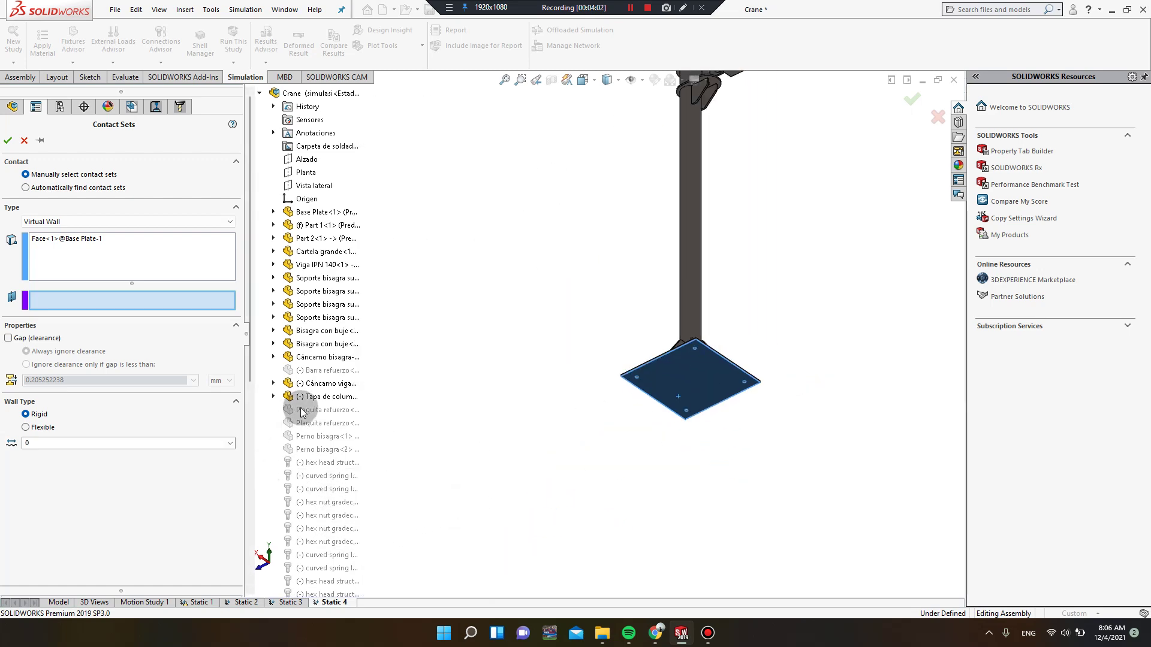
{"action": "scroll", "coordinate": [285, 356], "scroll_direction": "down", "scroll_amount": 2}
{"action": "scroll", "coordinate": [285, 357], "scroll_direction": "down", "scroll_amount": 7}
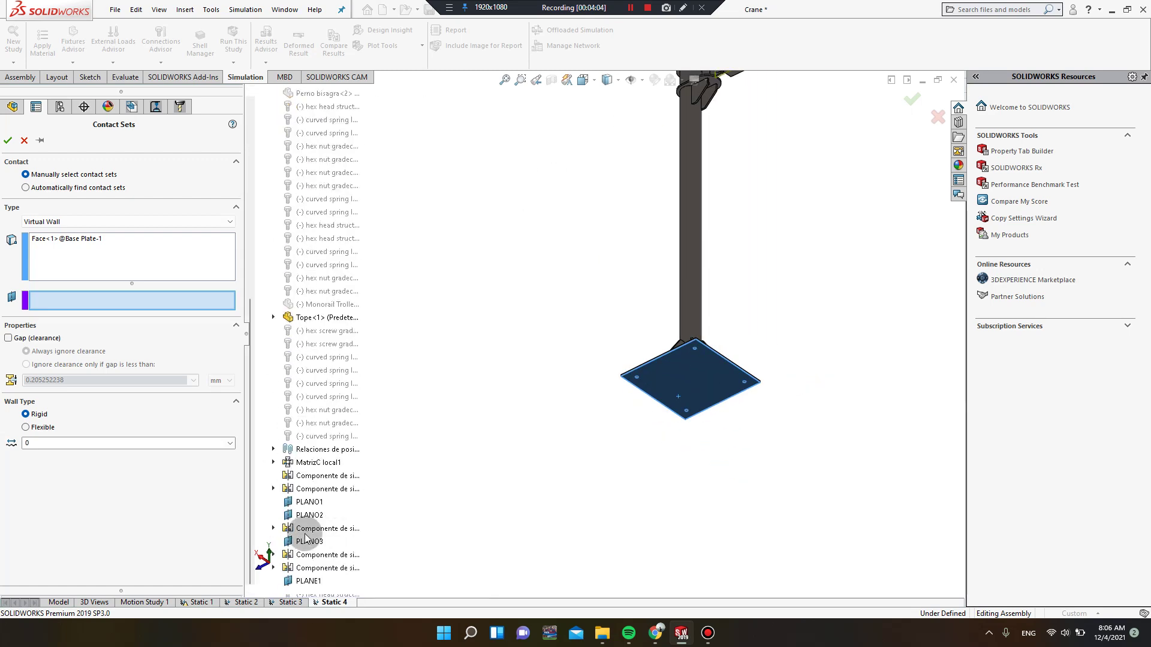
{"action": "left_click", "coordinate": [303, 581]}
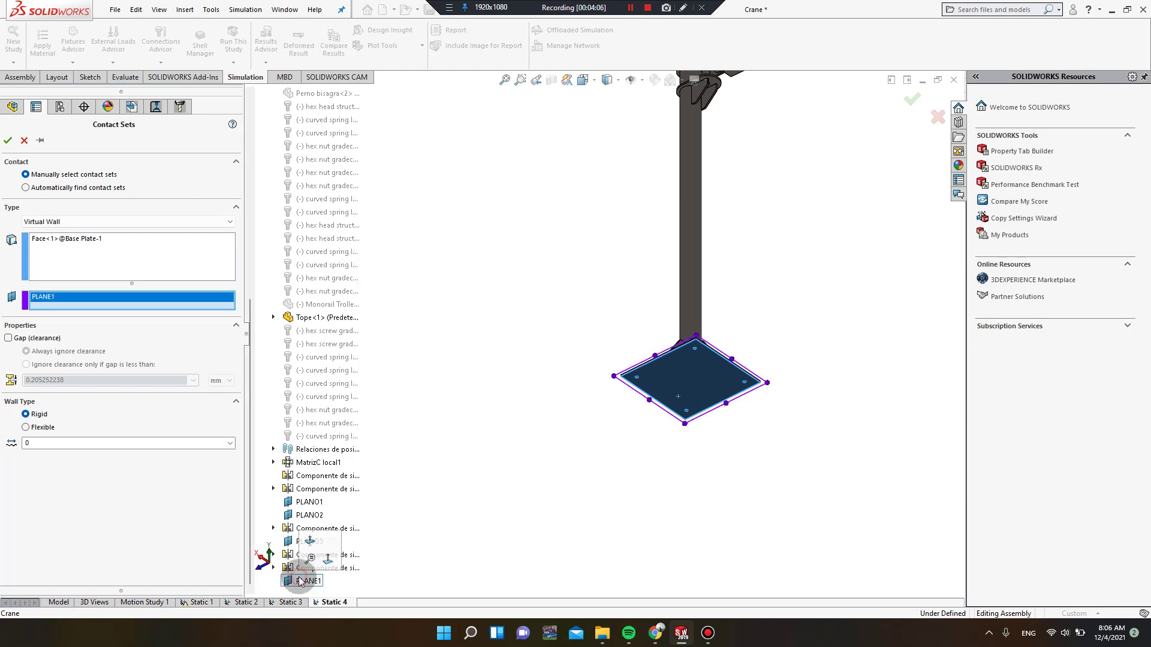
- Keep the wall type rigid and create the virtual wall contact between the base plate and PLANE1
{"action": "left_click", "coordinate": [40, 415]}
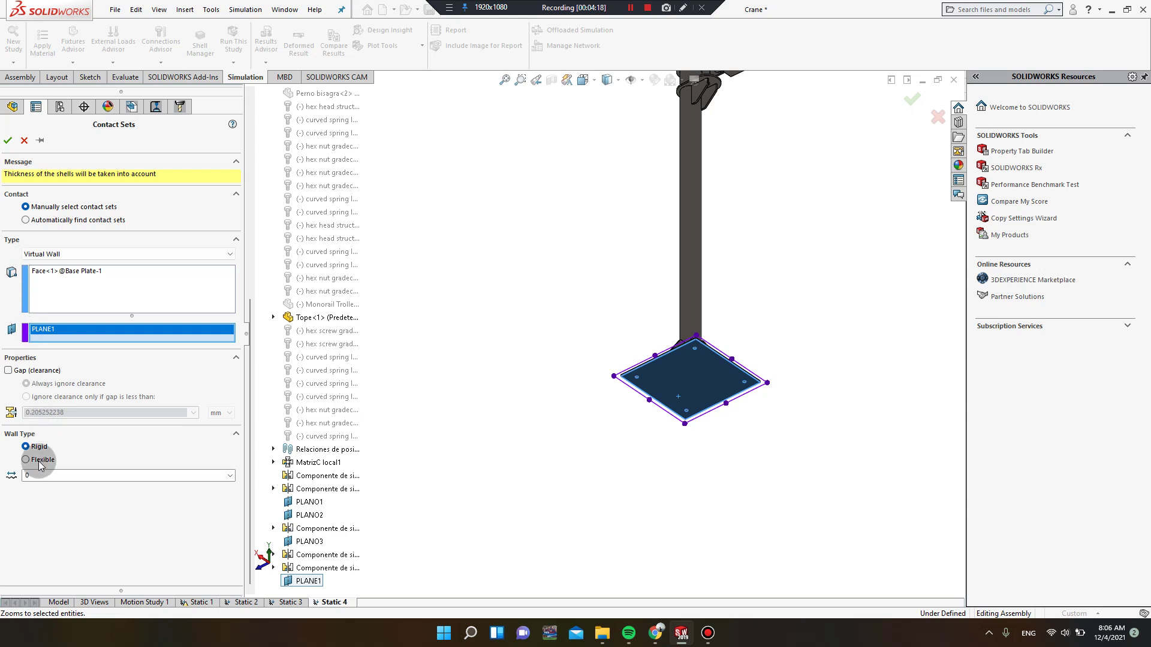
{"action": "left_click", "coordinate": [8, 139]}
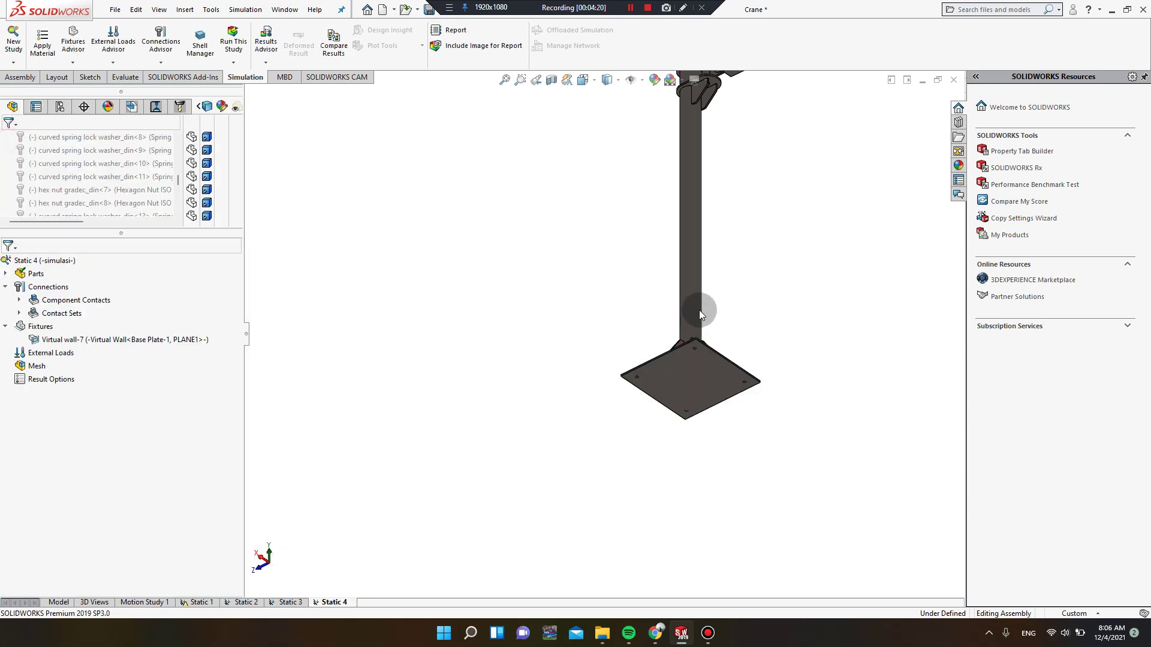
{"action": "middle_click_drag", "start_coordinate": [699, 311], "coordinate": [414, 368]}
{"action": "left_click", "coordinate": [64, 340]}
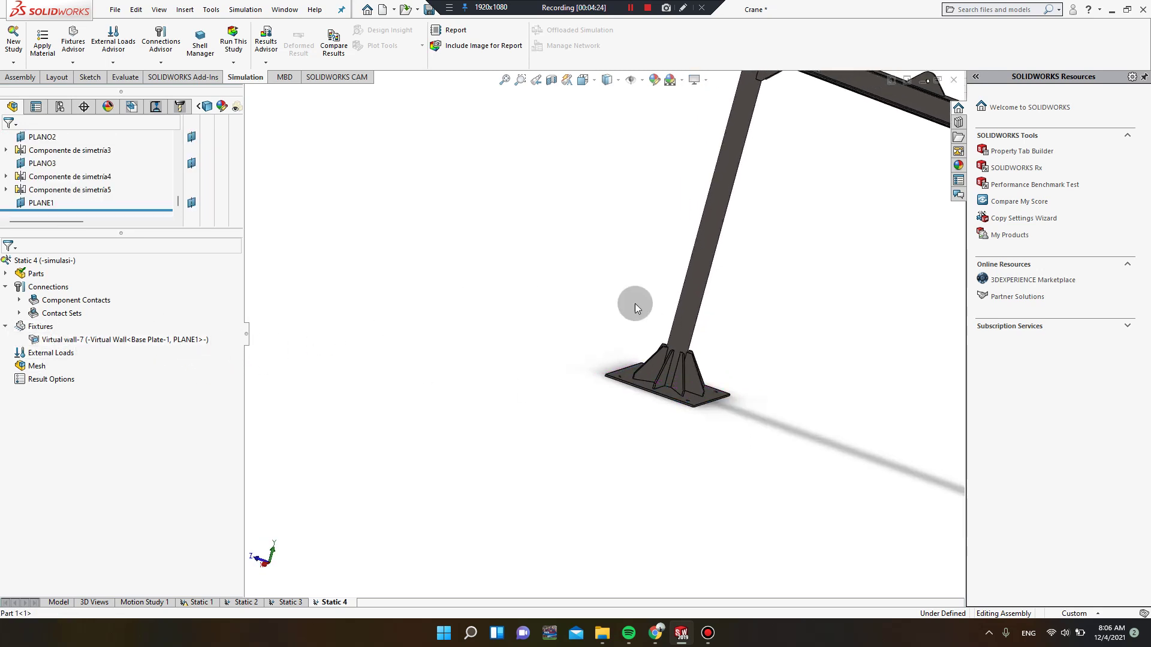
- Start a bolt connector for the study's connections and set its type to foundation bolt
{"action": "scroll", "coordinate": [798, 277], "scroll_direction": "down", "scroll_amount": 3}
{"action": "scroll", "coordinate": [806, 275], "scroll_direction": "up", "scroll_amount": 5}
{"action": "middle_click_drag", "start_coordinate": [770, 275], "coordinate": [617, 289]}
{"action": "scroll", "coordinate": [595, 275], "scroll_direction": "down", "scroll_amount": 2}
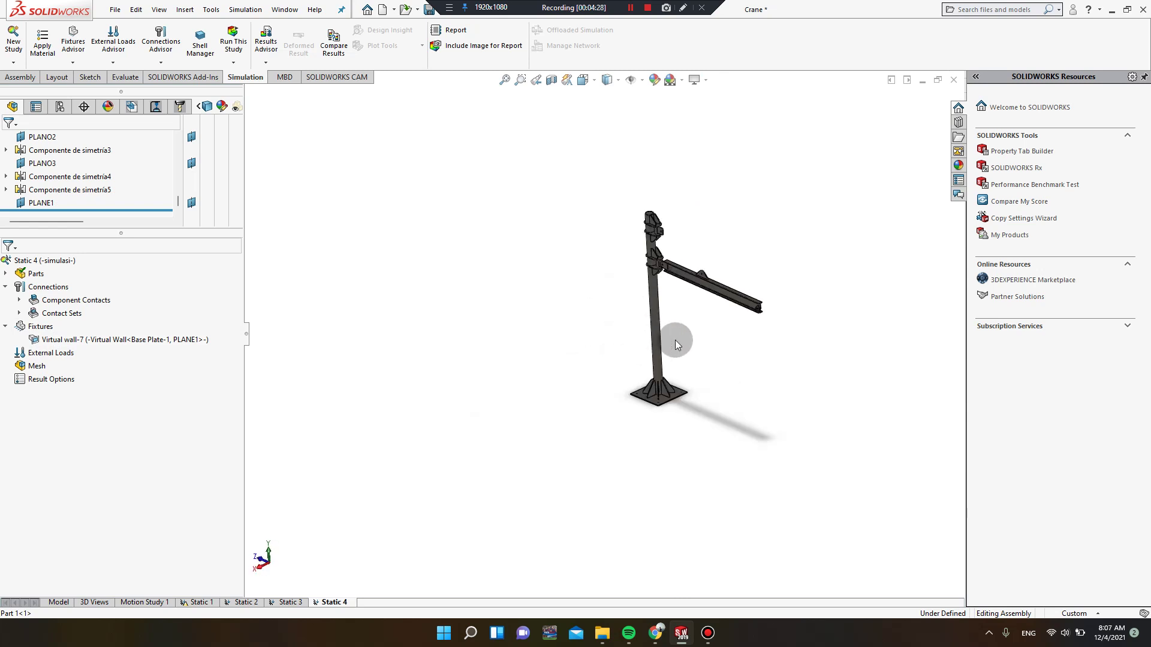
{"action": "scroll", "coordinate": [644, 360], "scroll_direction": "down", "scroll_amount": 2}
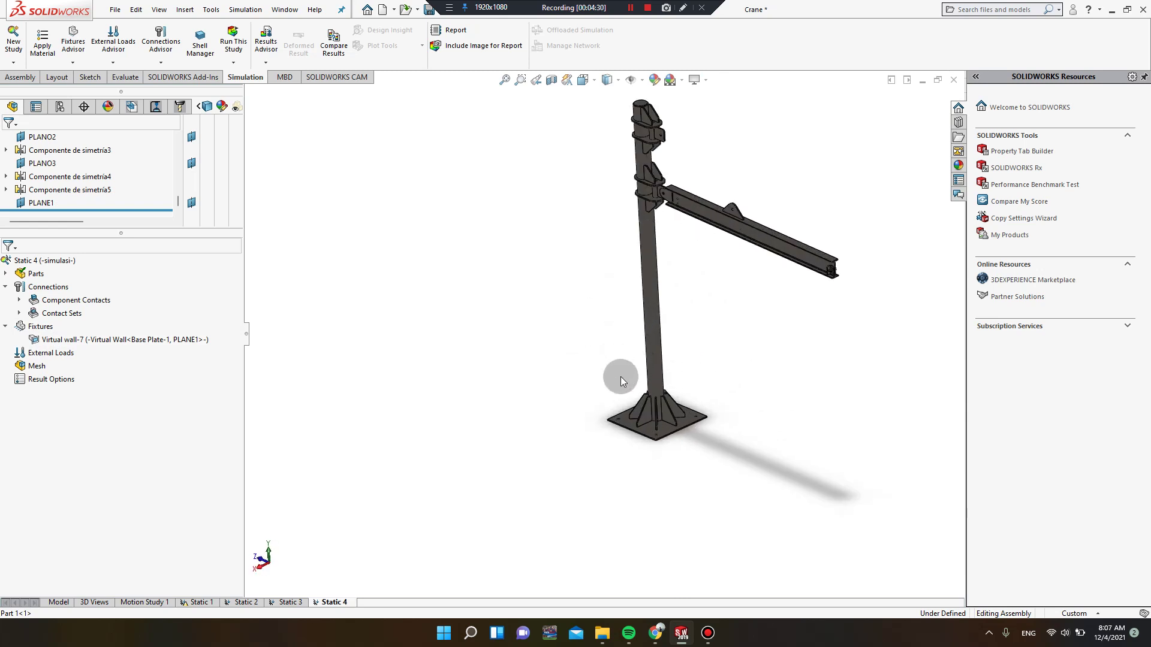
{"action": "scroll", "coordinate": [609, 399], "scroll_direction": "down", "scroll_amount": 4}
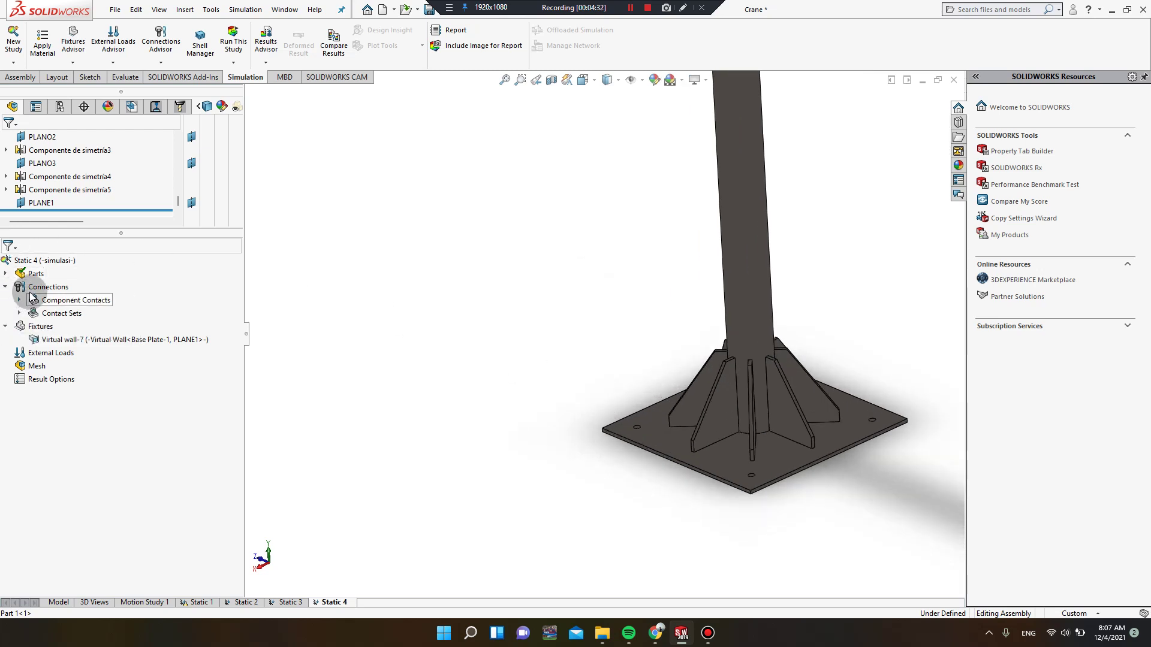
{"action": "left_click", "coordinate": [35, 288]}
{"action": "right_click", "coordinate": [34, 292]}
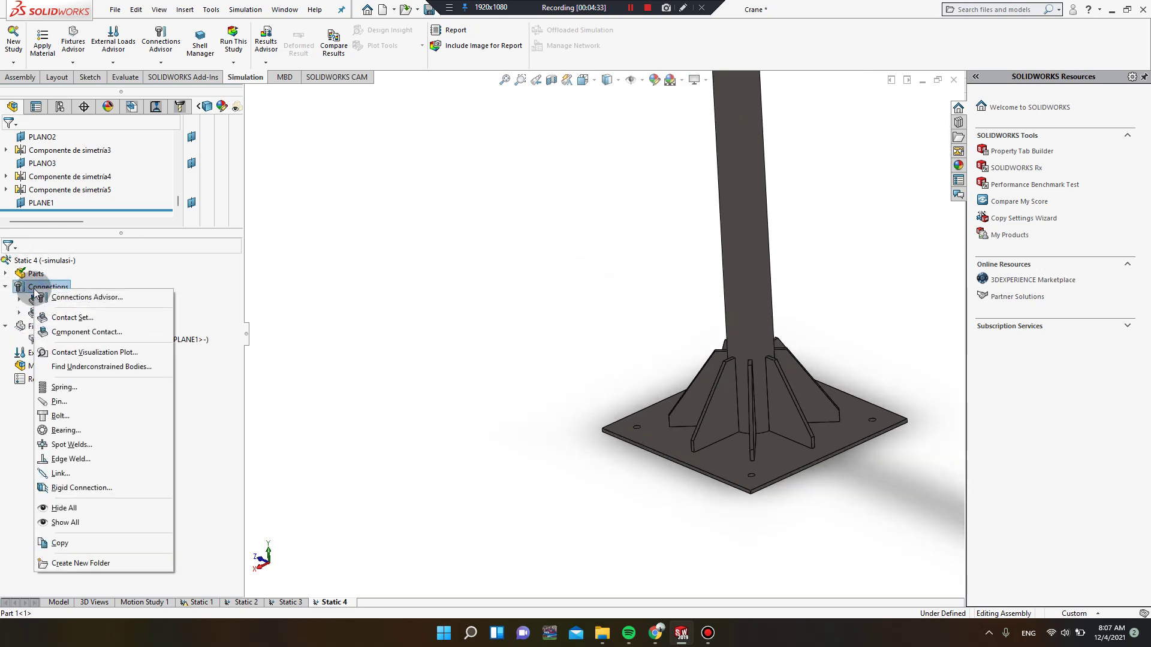
{"action": "left_click", "coordinate": [57, 416]}
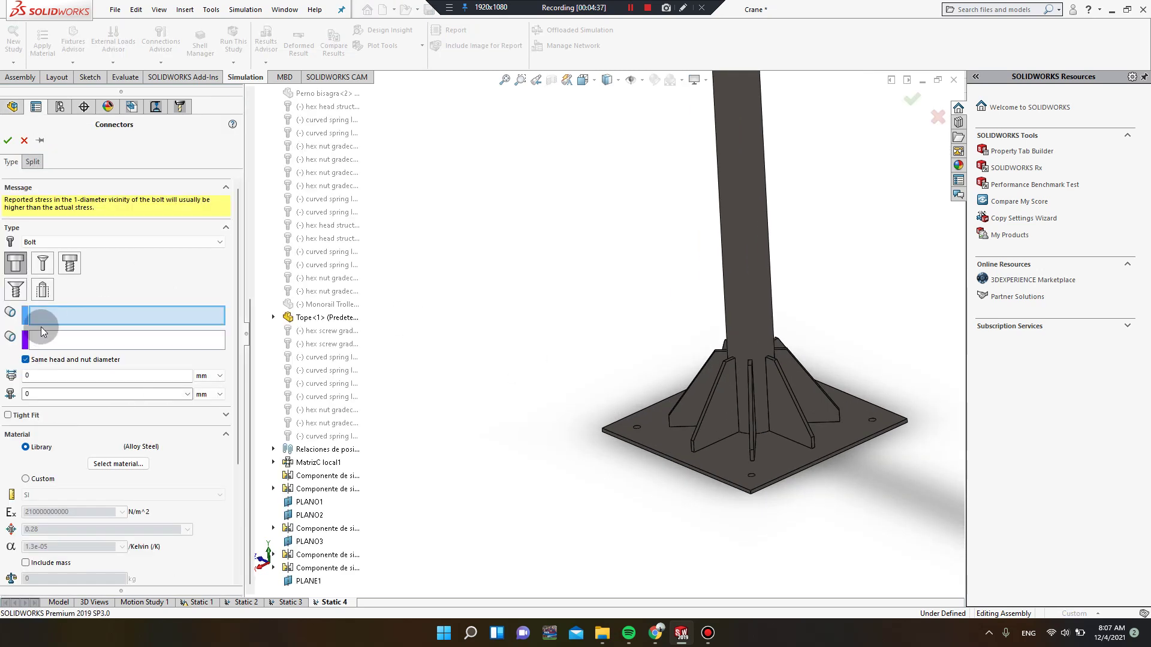
{"action": "left_click", "coordinate": [43, 290]}
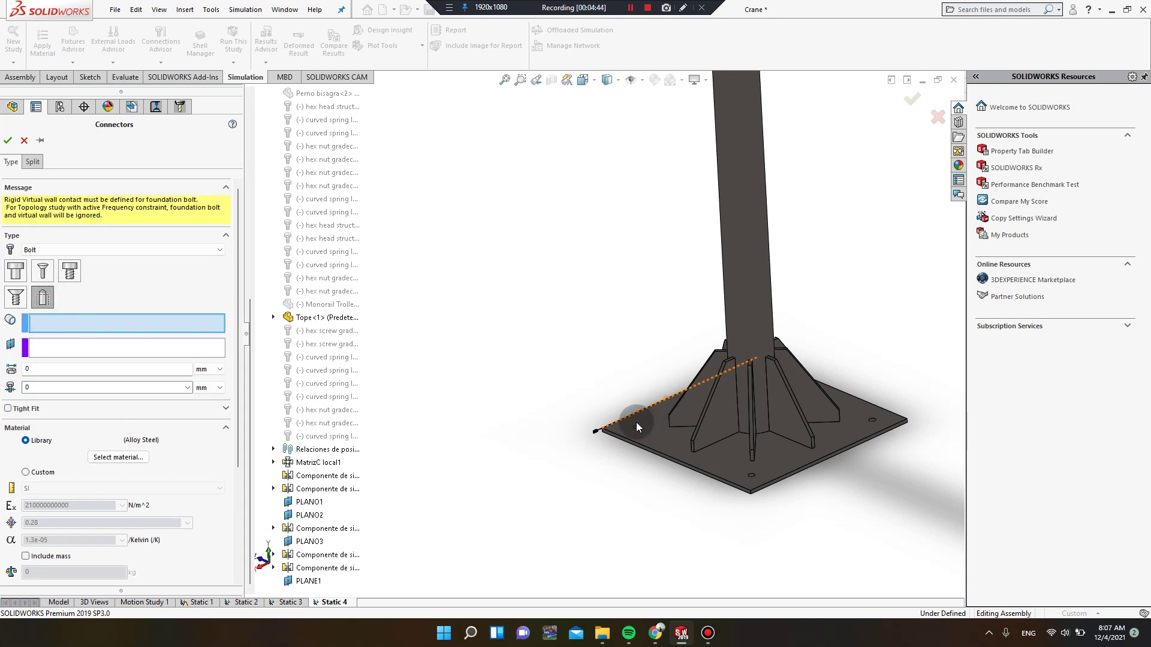
- Select the upper edge of the bolt hole at the base plate's left corner and set PLANE1 as the bolt's target plane
{"action": "scroll", "coordinate": [638, 426], "scroll_direction": "down", "scroll_amount": 5}
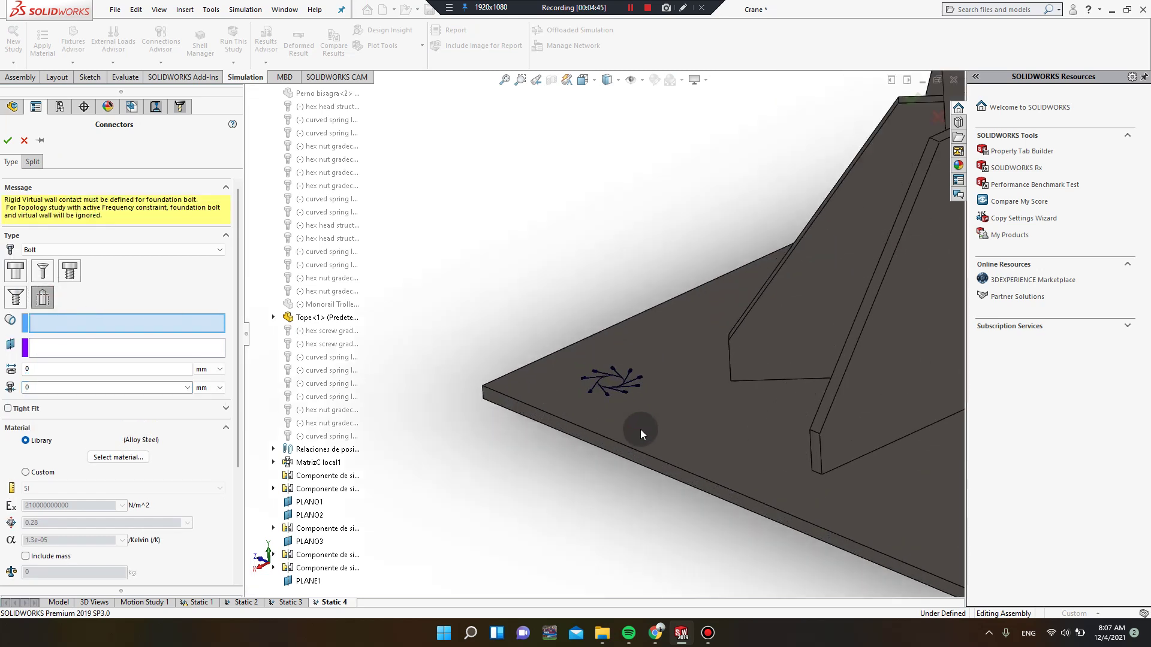
{"action": "left_click", "coordinate": [618, 388]}
{"action": "left_click", "coordinate": [127, 349]}
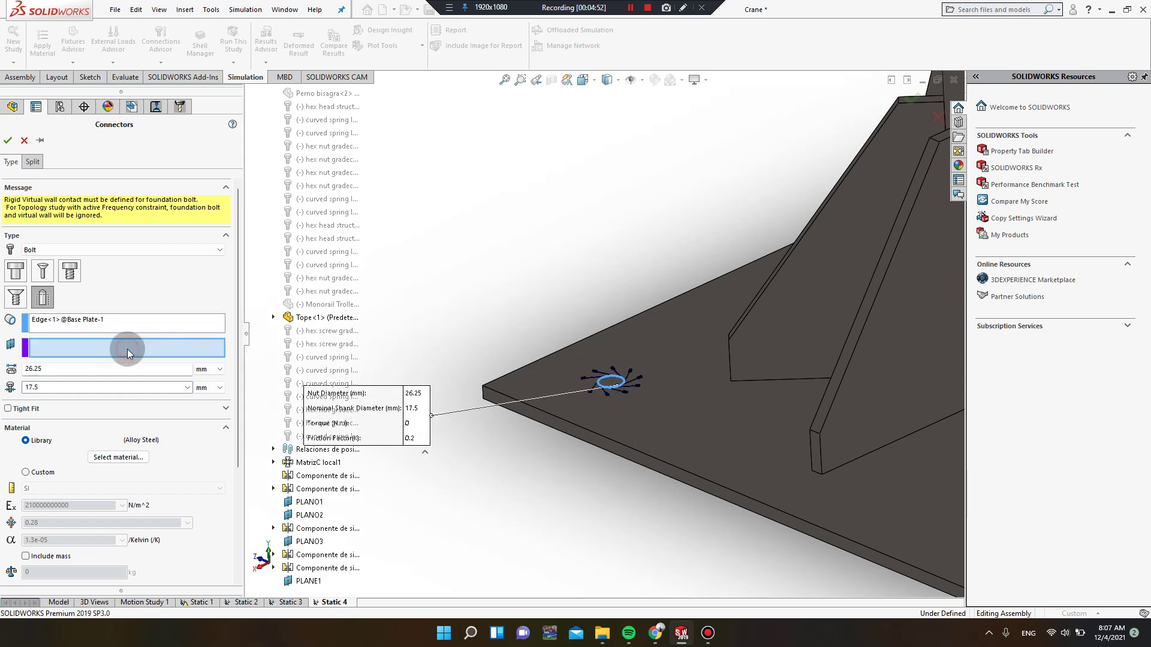
{"action": "left_click", "coordinate": [309, 581]}
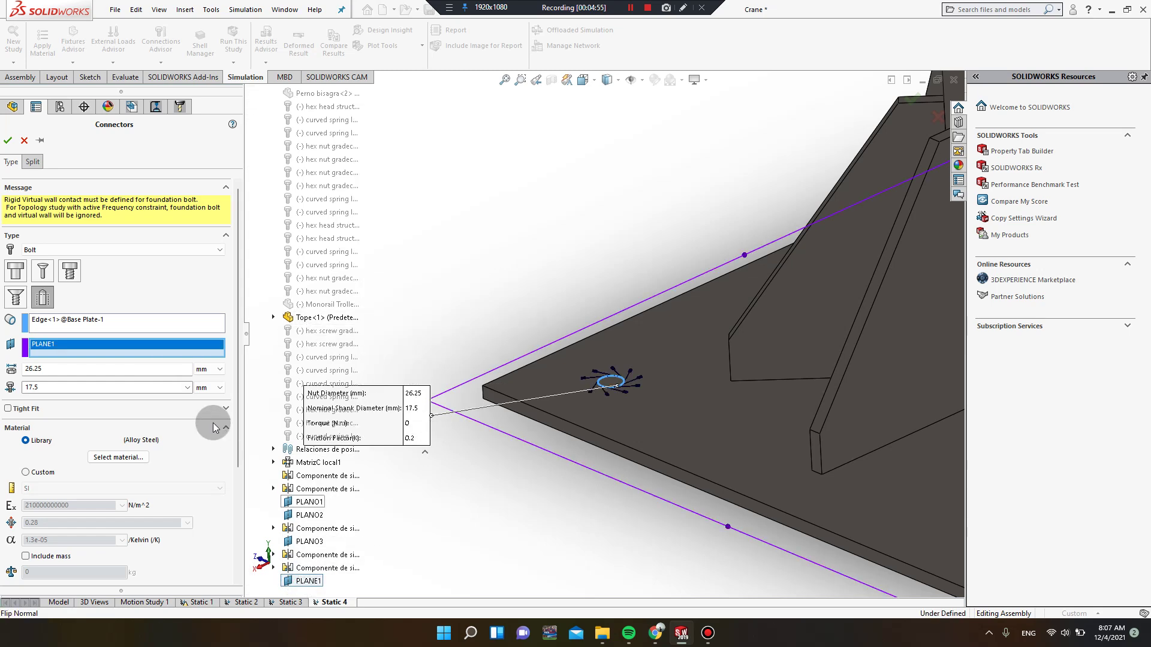
- Set the foundation bolt's nut diameter to 26 mm and its nominal shank diameter to 16 mm
{"action": "double_click", "coordinate": [27, 369]}
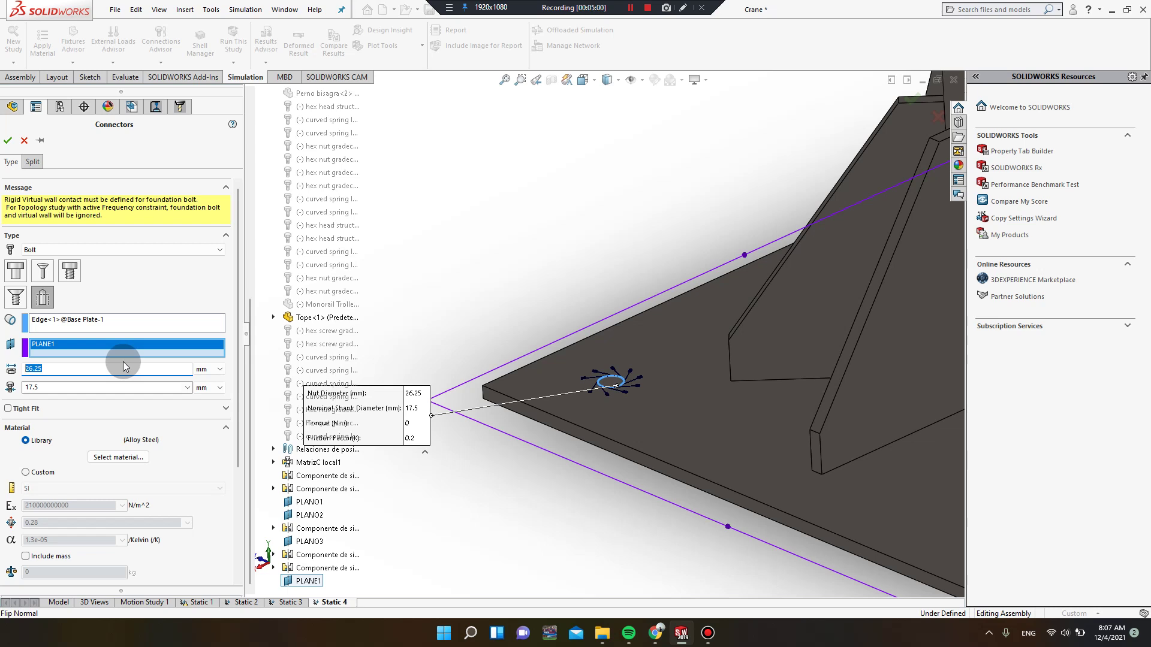
{"action": "type", "text": "26"}
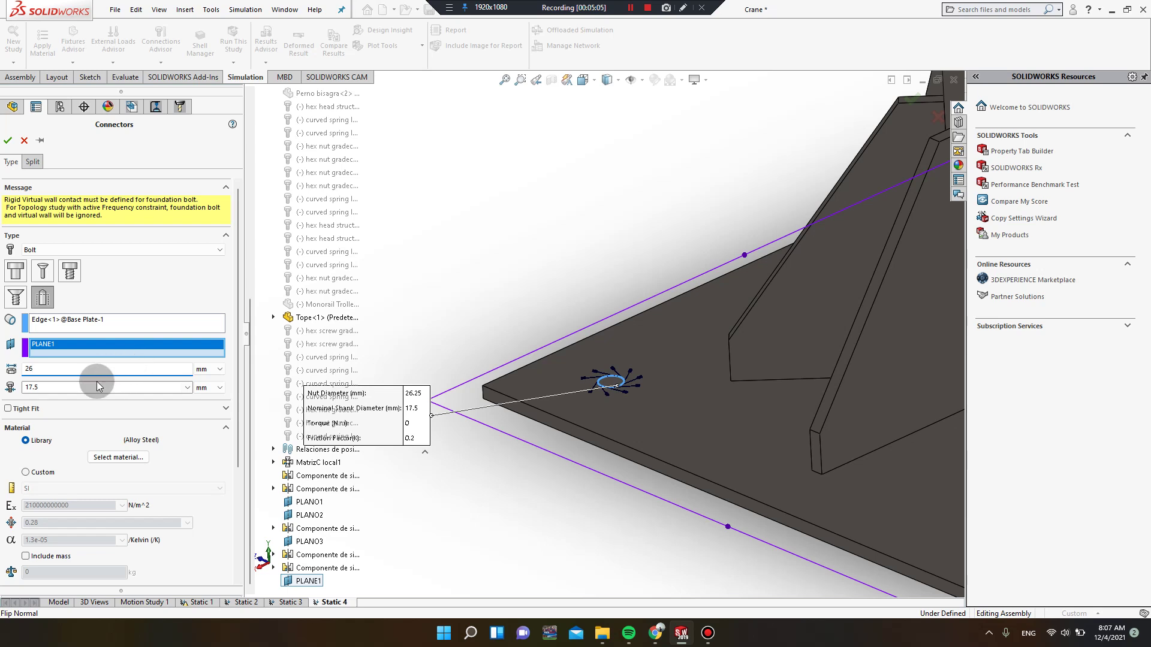
{"action": "double_click", "coordinate": [65, 384]}
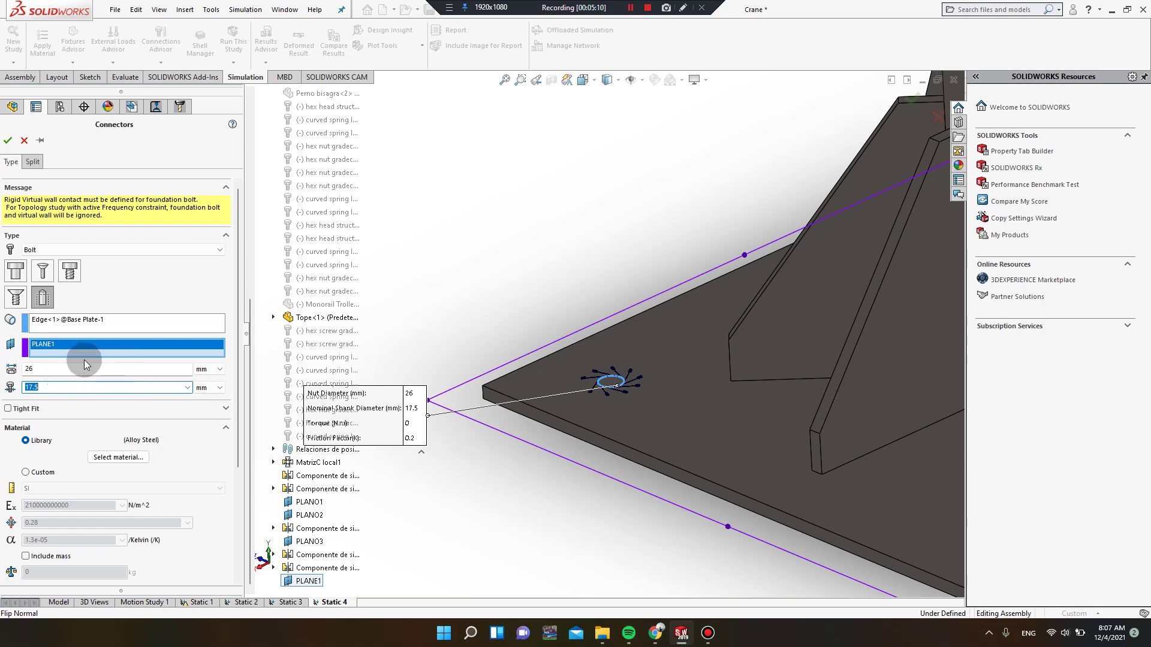
{"action": "type", "text": "16"}
- Enable the bolt's strength data with a calculated tensile stress area and set the thread count to 1 threads/mm
{"action": "scroll", "coordinate": [72, 440], "scroll_direction": "down", "scroll_amount": 3}
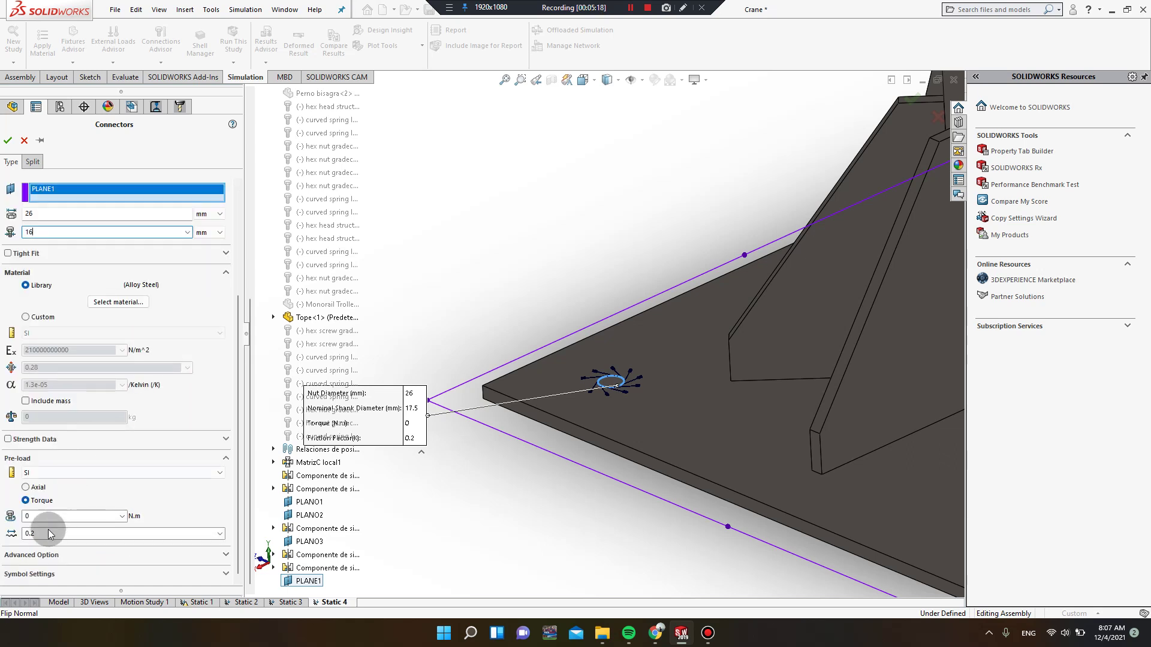
{"action": "left_click", "coordinate": [8, 440]}
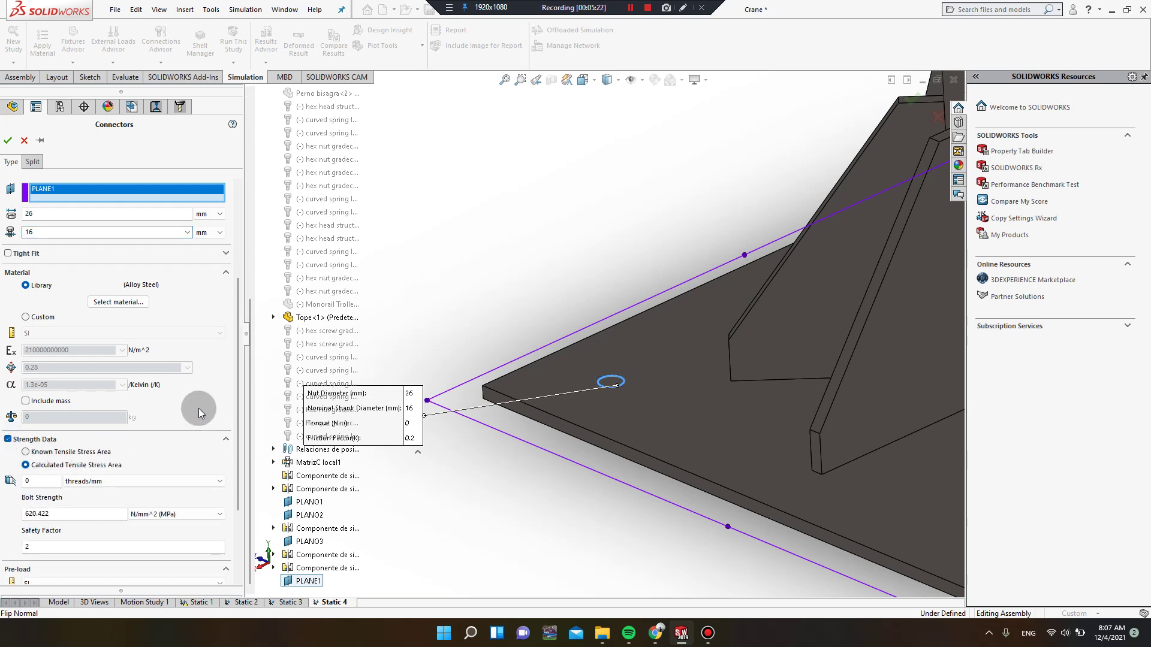
{"action": "left_click_drag", "start_coordinate": [240, 305], "coordinate": [232, 397]}
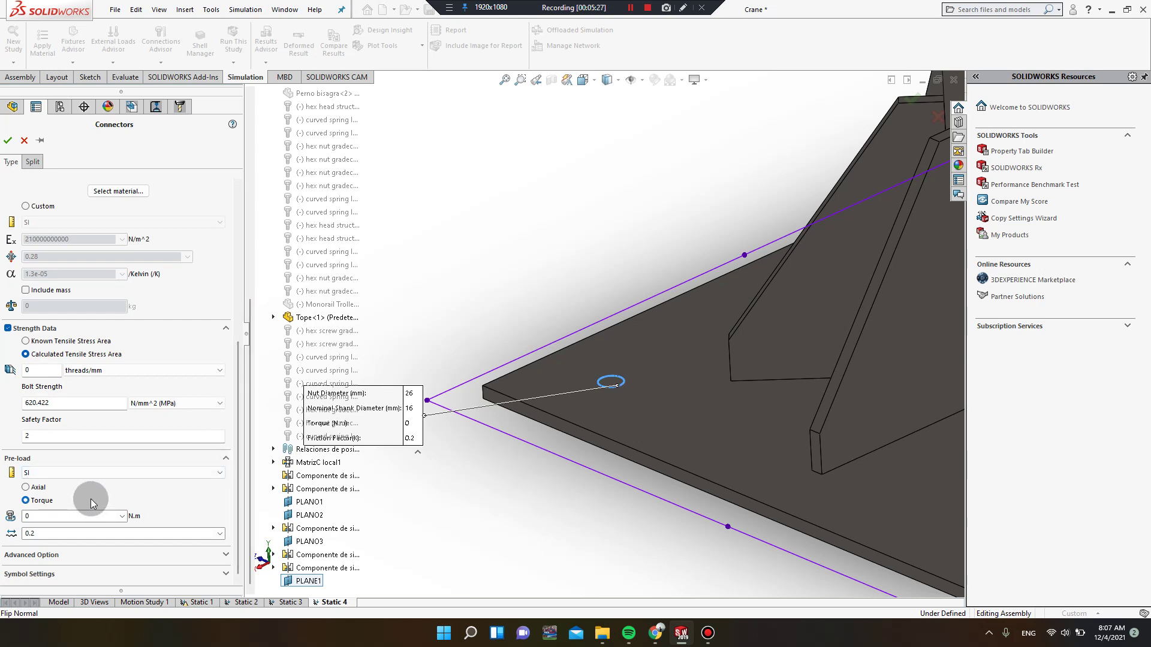
{"action": "left_click_drag", "start_coordinate": [49, 515], "coordinate": [0, 508]}
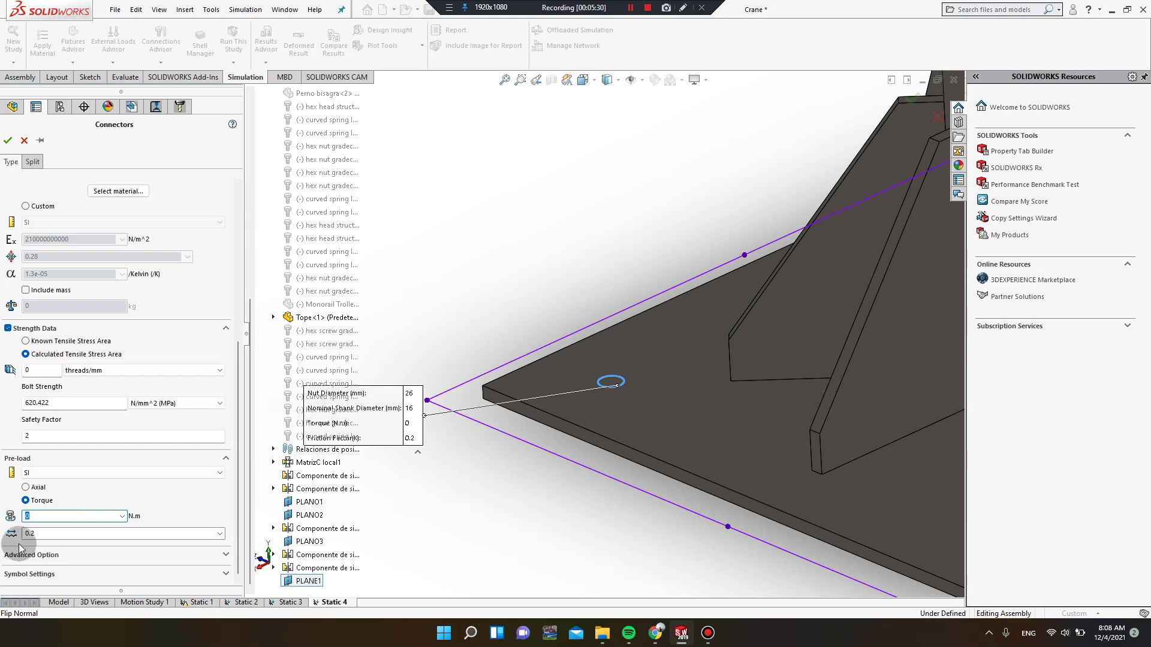
{"action": "left_click", "coordinate": [38, 371]}
{"action": "left_click_drag", "start_coordinate": [38, 371], "coordinate": [2, 379]}
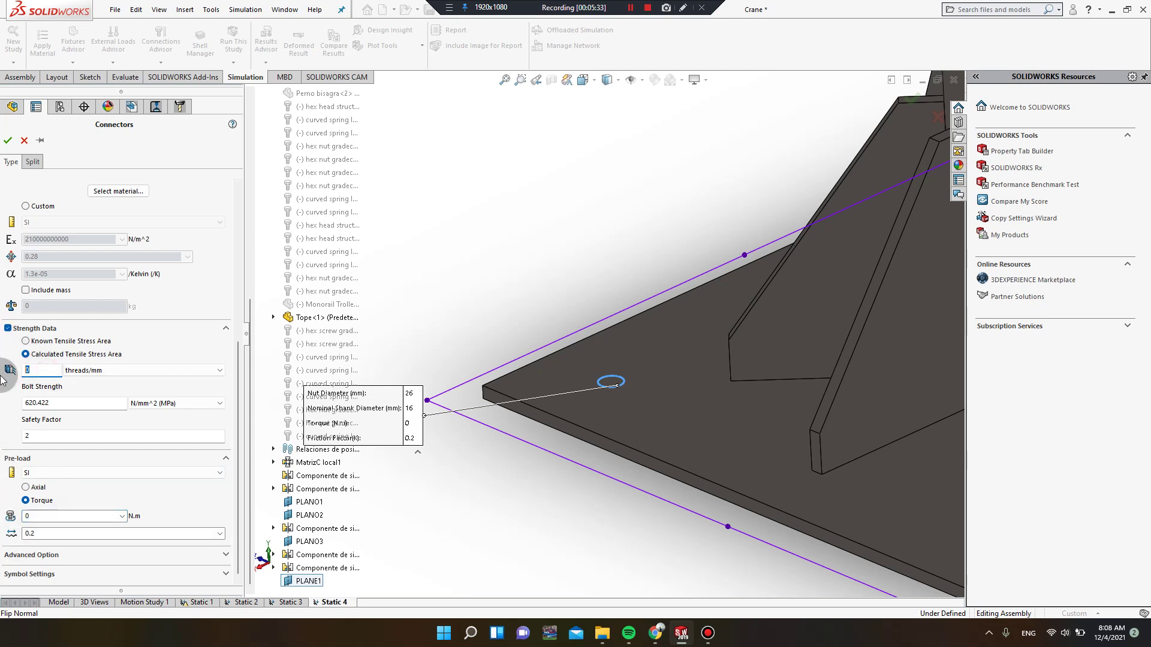
{"action": "type", "text": "1"}
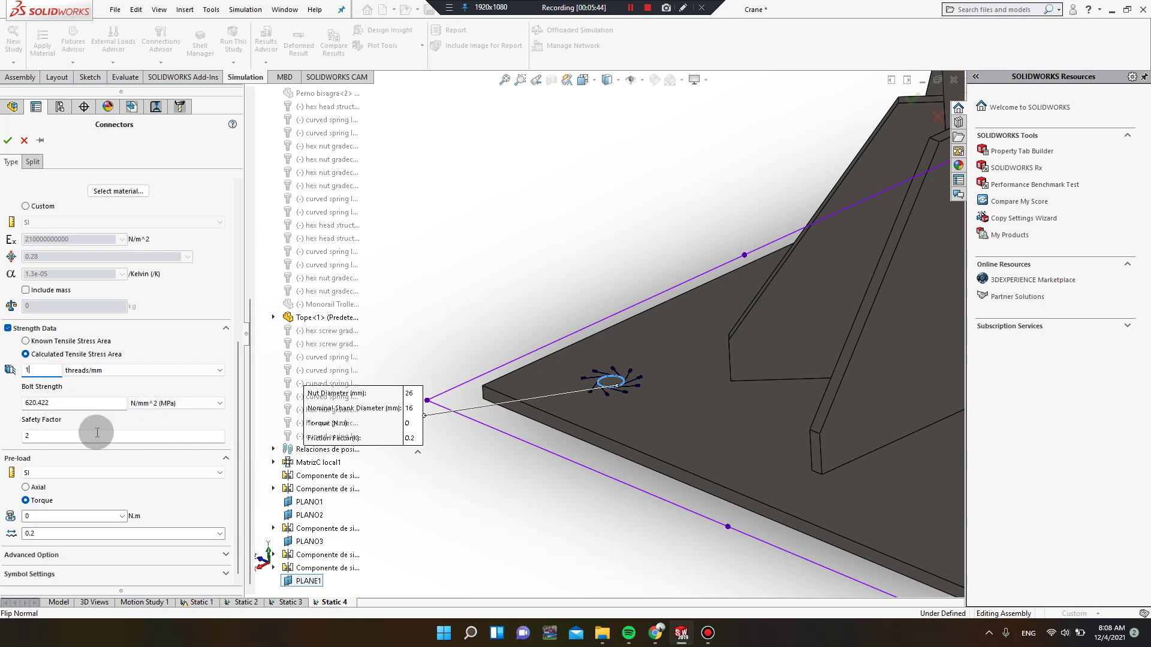
- Set the bolt's torque pre-load to 40 N.m and create the foundation bolt
{"action": "scroll", "coordinate": [71, 497], "scroll_direction": "up", "scroll_amount": 2}
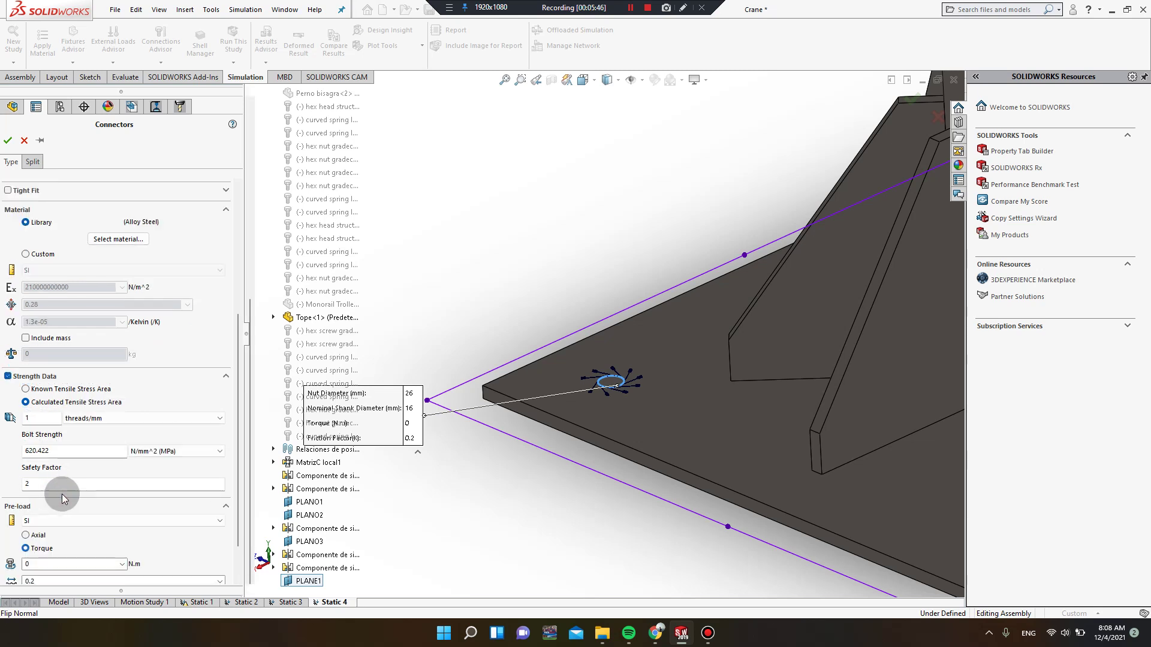
{"action": "scroll", "coordinate": [83, 544], "scroll_direction": "down", "scroll_amount": 2}
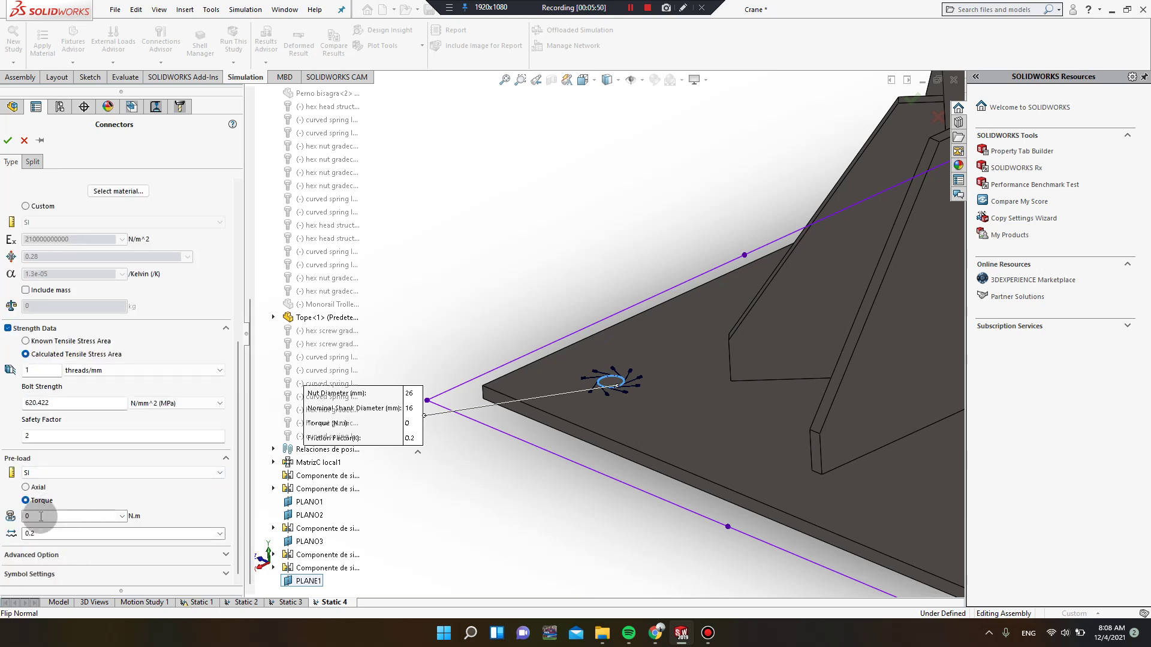
{"action": "left_click_drag", "start_coordinate": [38, 516], "coordinate": [16, 519]}
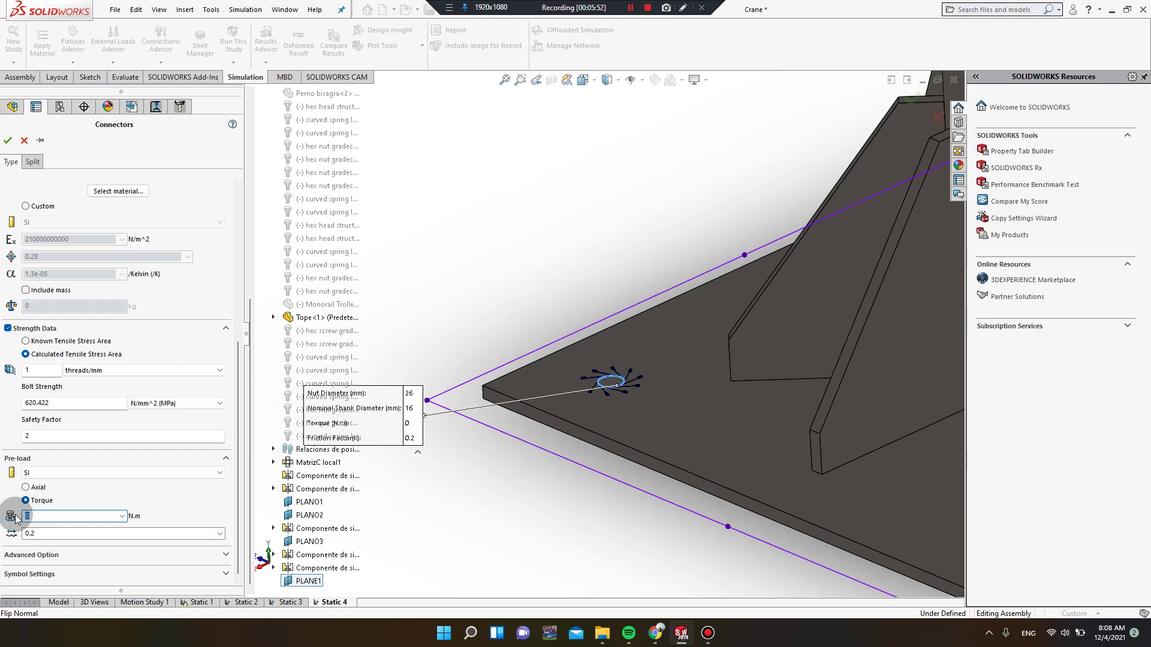
{"action": "type", "text": "4"}
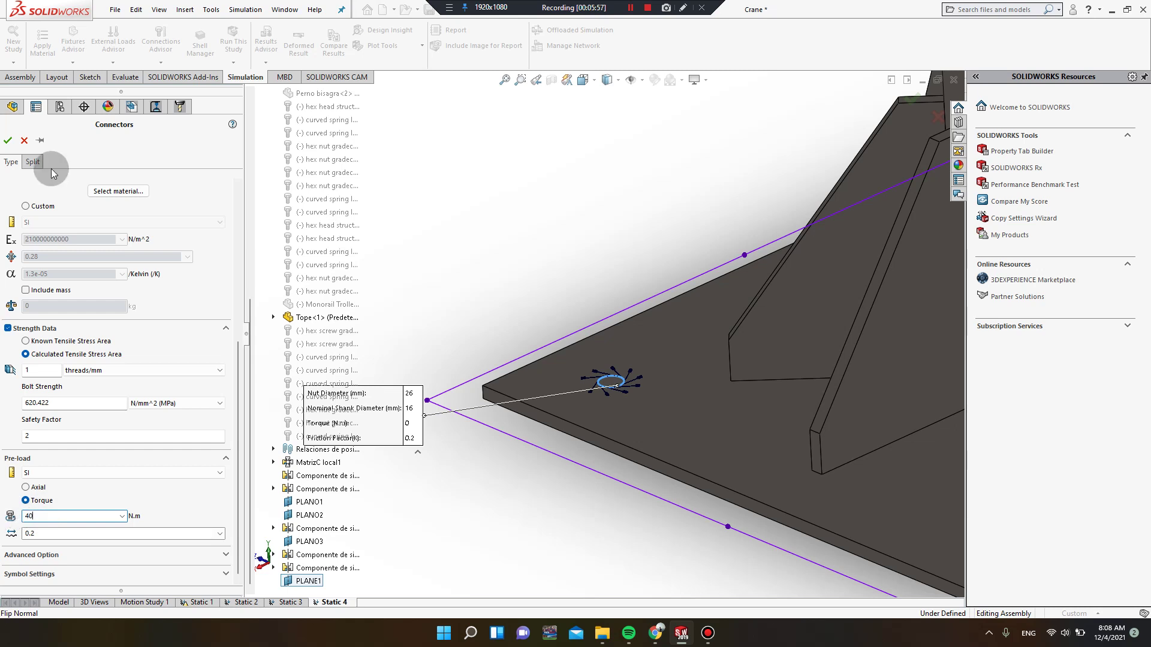
{"action": "left_click", "coordinate": [8, 139]}
- Start a second bolt connector of the foundation bolt type for the base plate
{"action": "scroll", "coordinate": [635, 383], "scroll_direction": "down", "scroll_amount": 4}
{"action": "scroll", "coordinate": [611, 379], "scroll_direction": "up", "scroll_amount": 14}
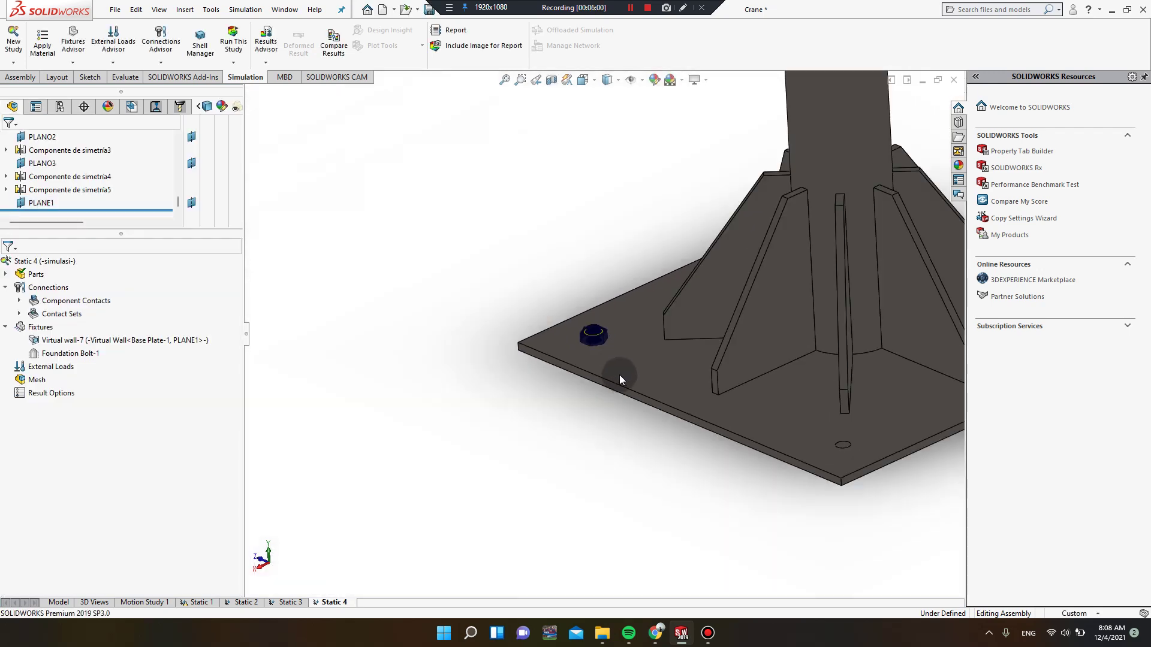
{"action": "middle_click_drag", "start_coordinate": [749, 305], "coordinate": [691, 289]}
{"action": "middle_click_drag", "start_coordinate": [671, 359], "coordinate": [655, 353]}
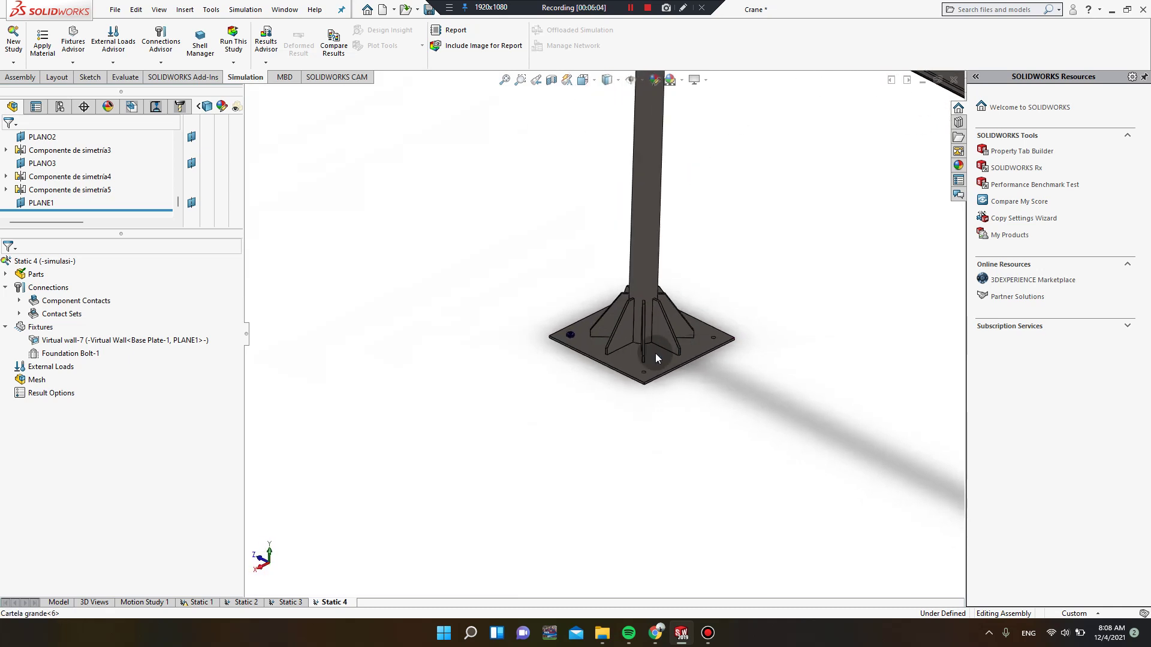
{"action": "scroll", "coordinate": [656, 354], "scroll_direction": "down", "scroll_amount": 5}
{"action": "right_click", "coordinate": [30, 287]}
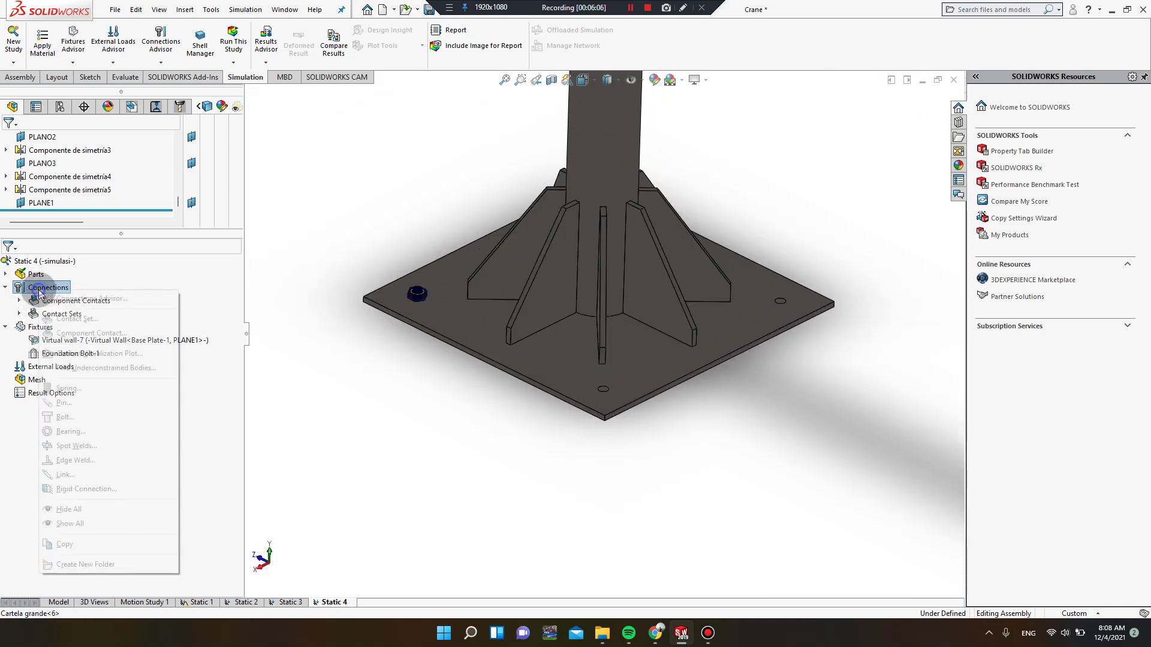
{"action": "left_click", "coordinate": [66, 417]}
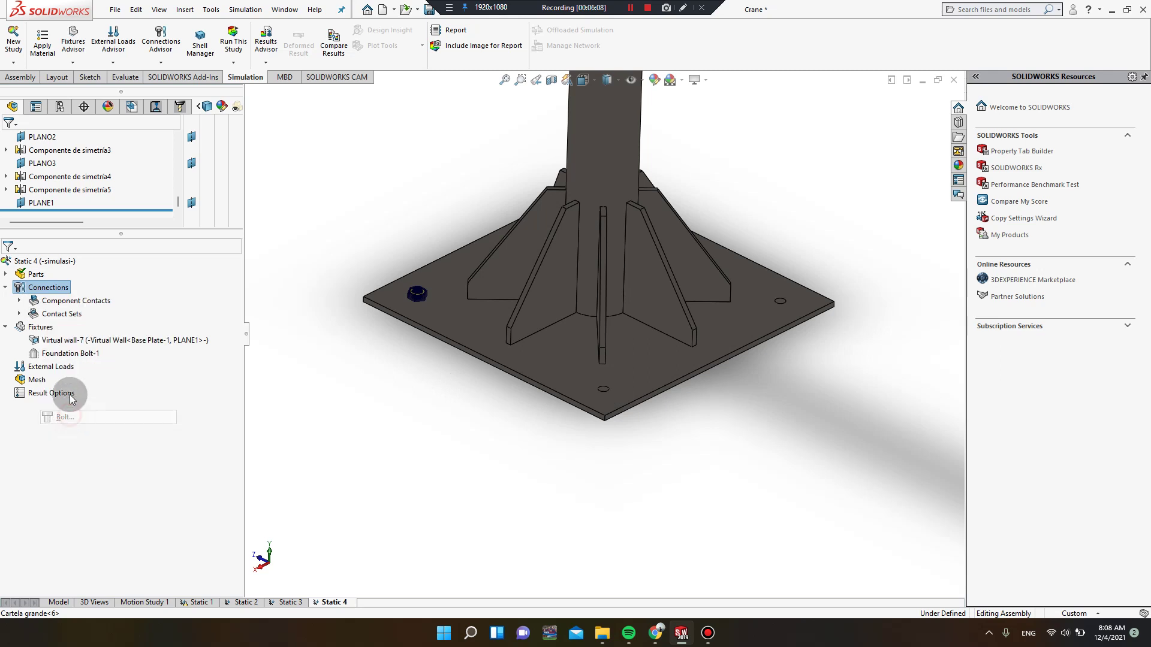
{"action": "left_click", "coordinate": [45, 293]}
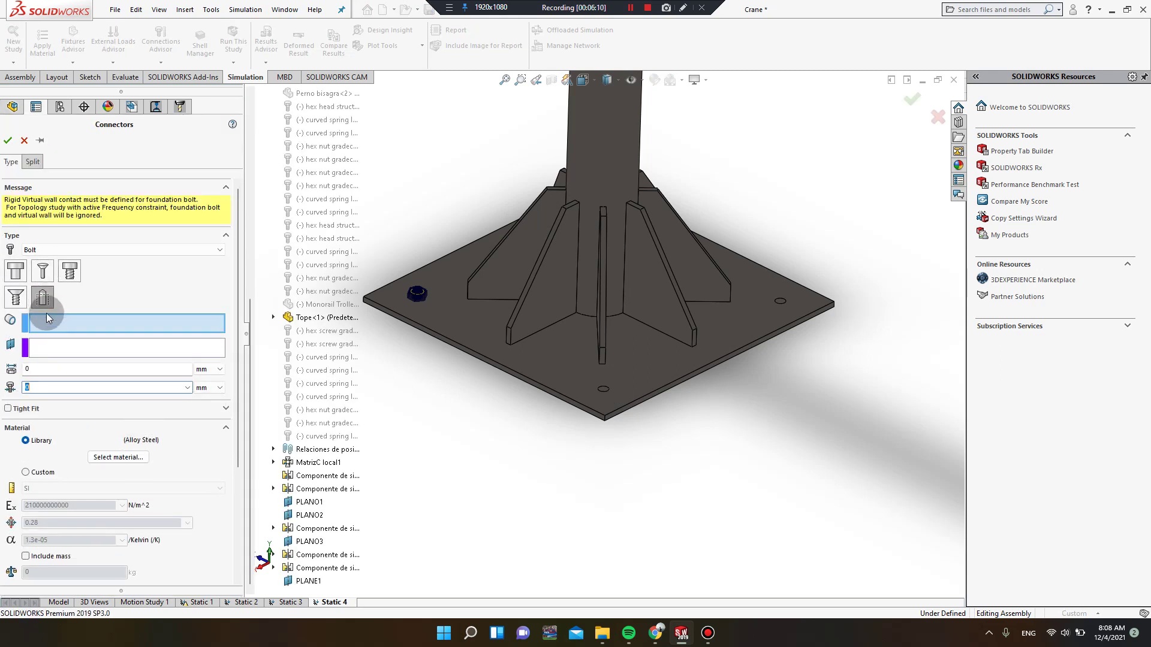
- Select the bolt hole edge at the base plate's front corner and set PLANE1 as the second bolt's target plane
{"action": "left_click", "coordinate": [605, 390]}
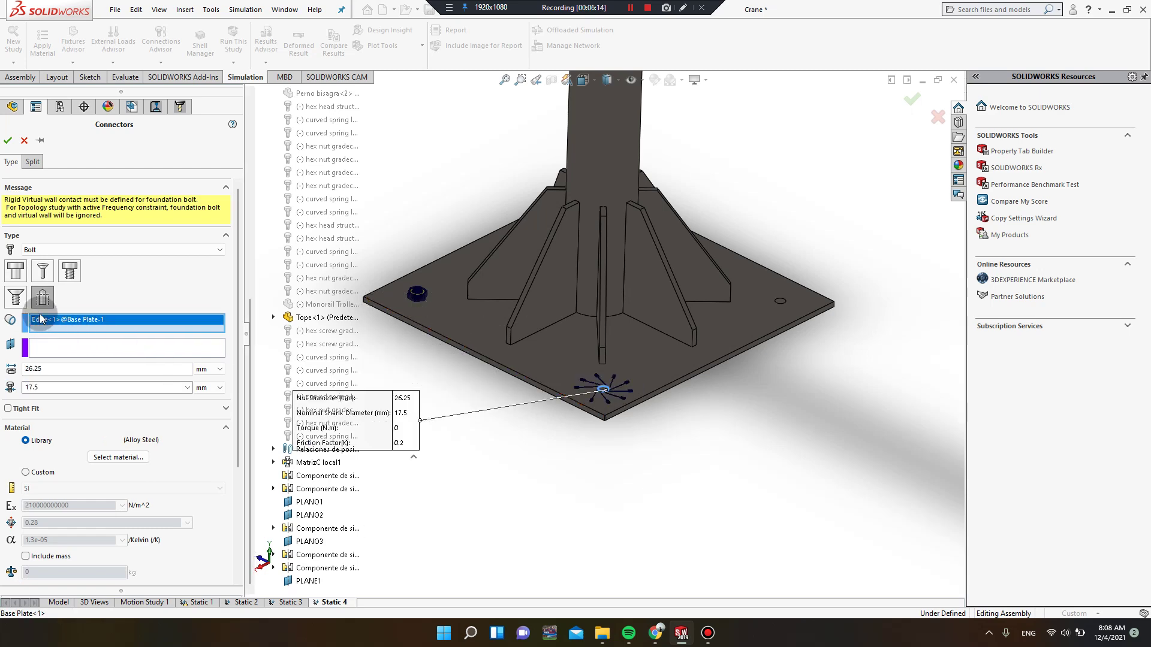
{"action": "left_click", "coordinate": [42, 351]}
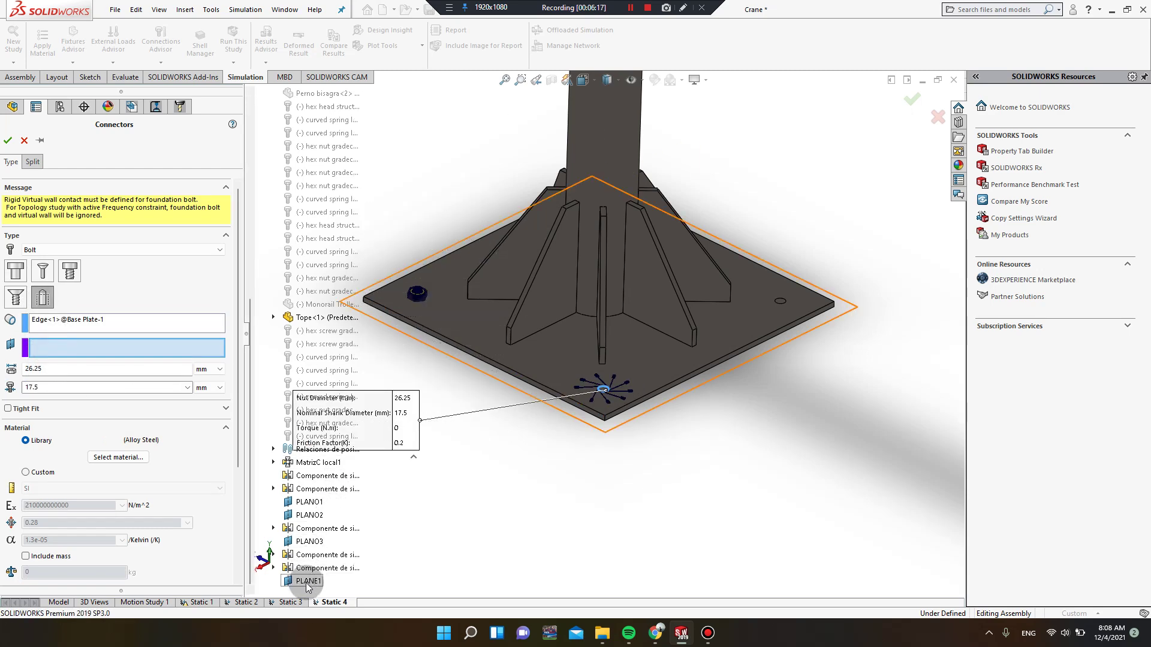
{"action": "left_click", "coordinate": [306, 582]}
- Set the second foundation bolt's nut diameter to 26 mm and try a nominal shank diameter of 16 mm
{"action": "left_click", "coordinate": [62, 370]}
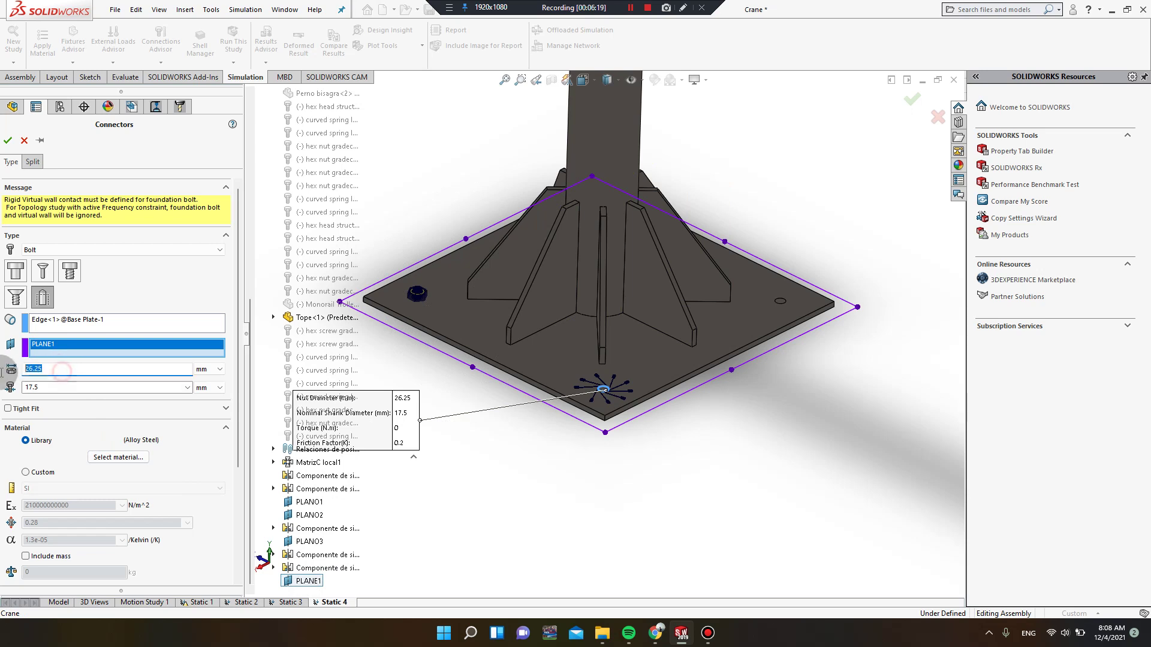
{"action": "type", "text": "2"}
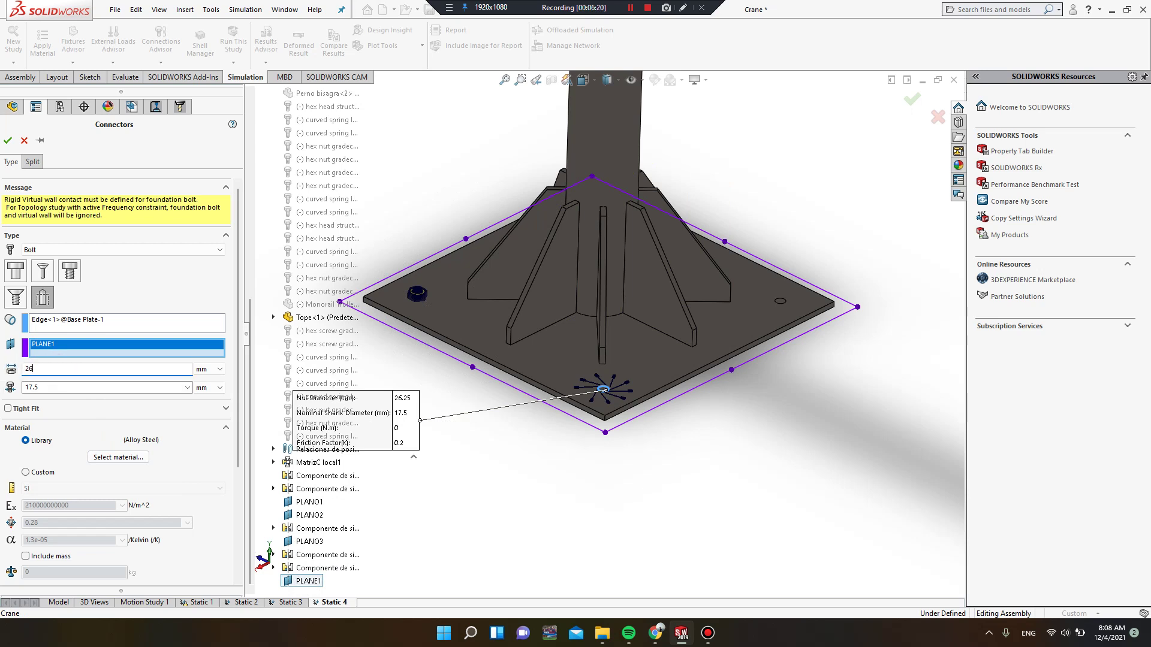
{"action": "type", "text": "6"}
{"action": "key", "text": "Tab"}
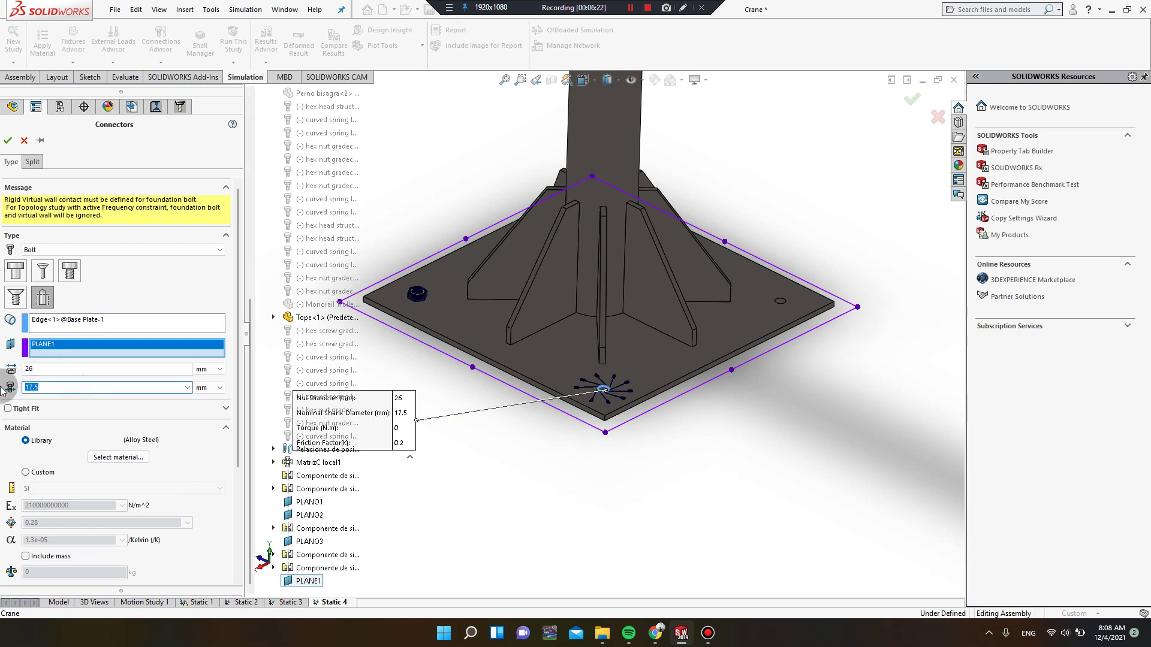
{"action": "type", "text": "16"}
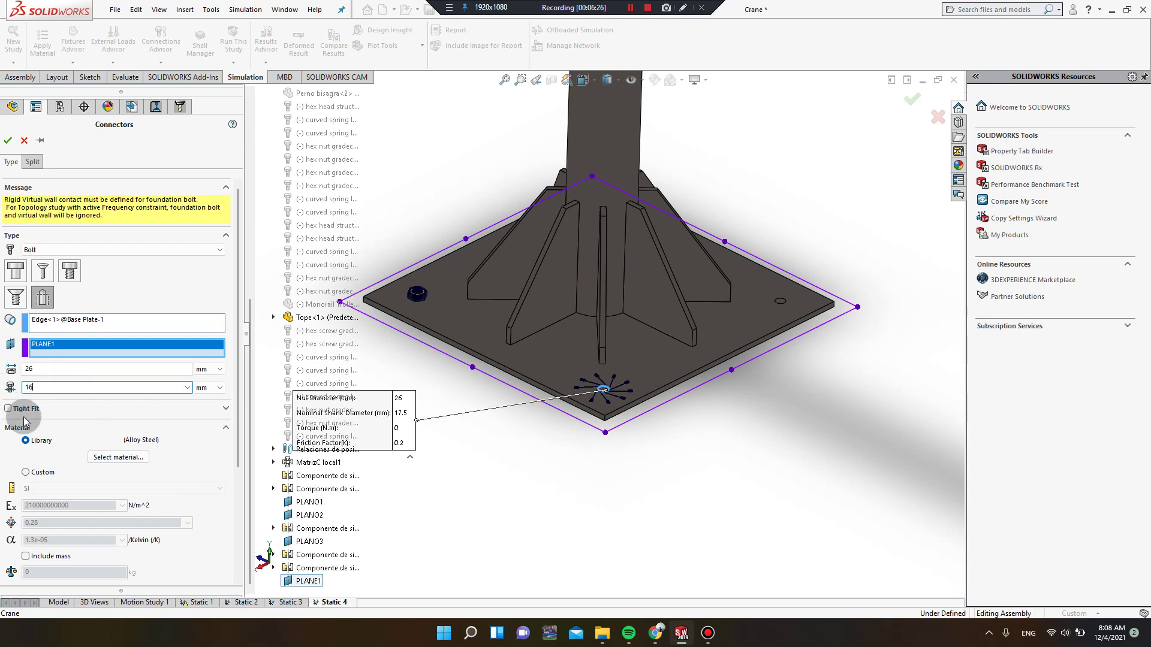
- Enable the second bolt's strength data with a calculated tensile stress area and a thread count of 1 threads/mm
{"action": "scroll", "coordinate": [193, 473], "scroll_direction": "down", "scroll_amount": 5}
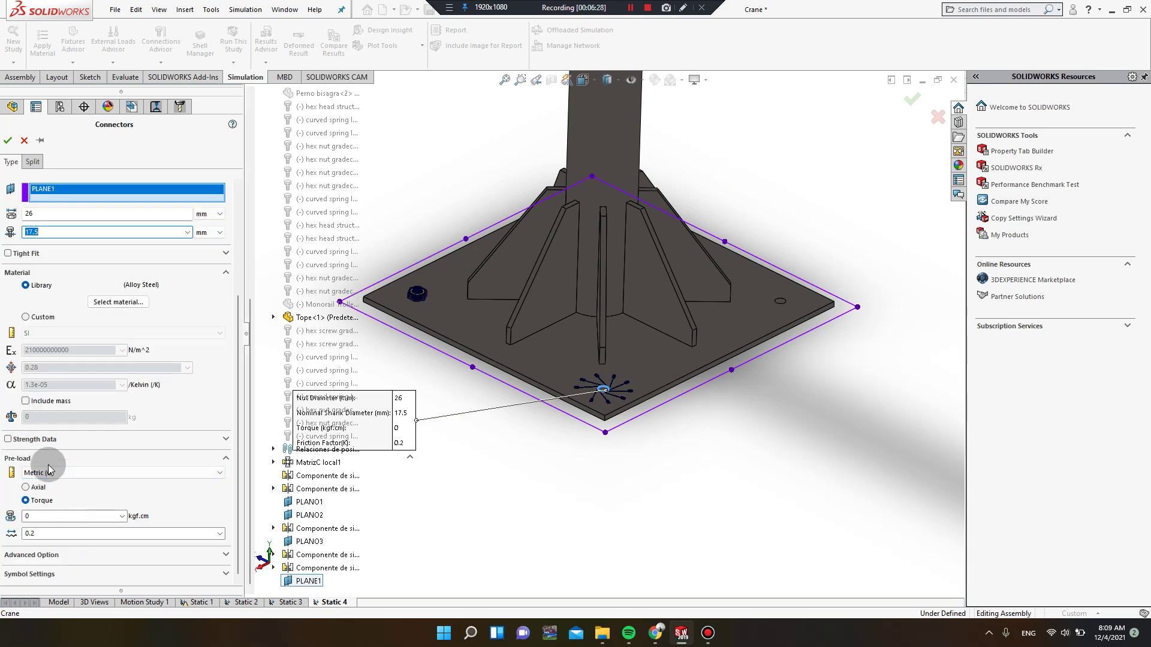
{"action": "left_click", "coordinate": [35, 440]}
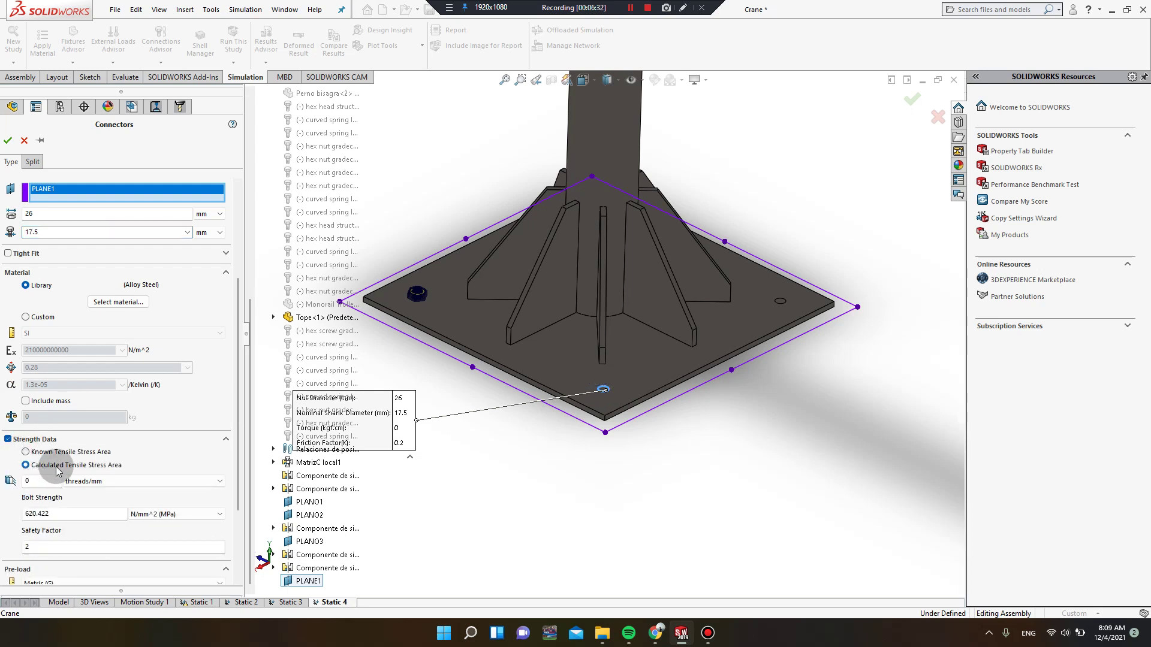
{"action": "left_click_drag", "start_coordinate": [39, 482], "coordinate": [5, 484]}
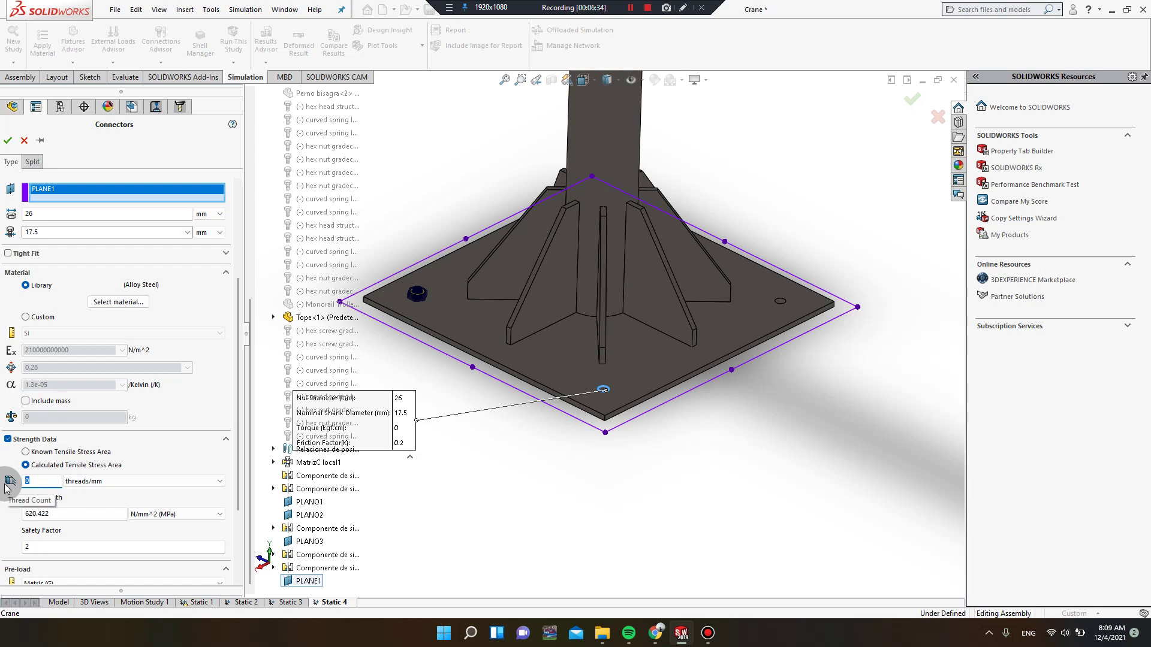
{"action": "type", "text": "1"}
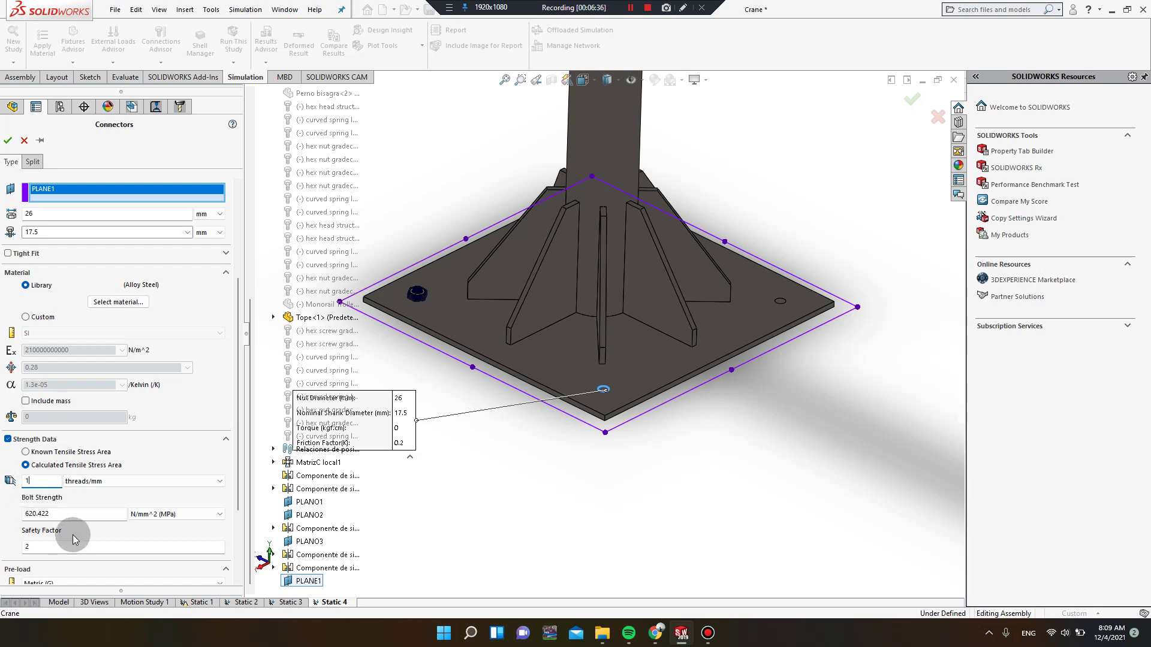
- Set the torque pre-load to 40 kgf.cm in Metric (G) units and create the second foundation bolt
{"action": "scroll", "coordinate": [78, 534], "scroll_direction": "down", "scroll_amount": 3}
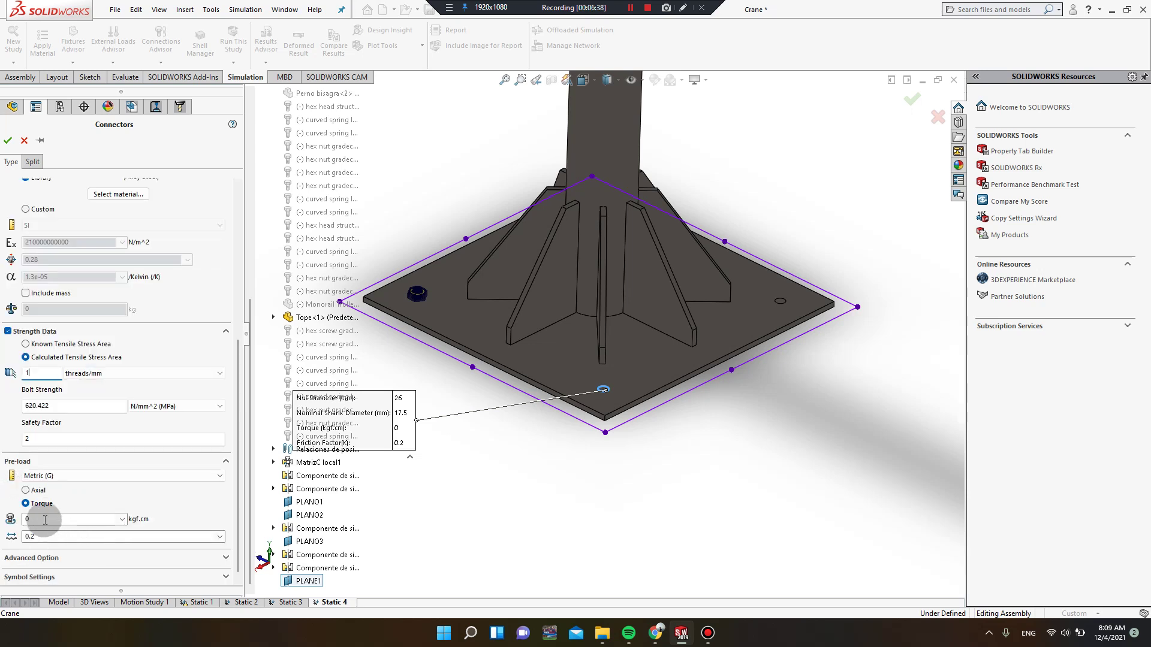
{"action": "left_click_drag", "start_coordinate": [42, 519], "coordinate": [7, 519]}
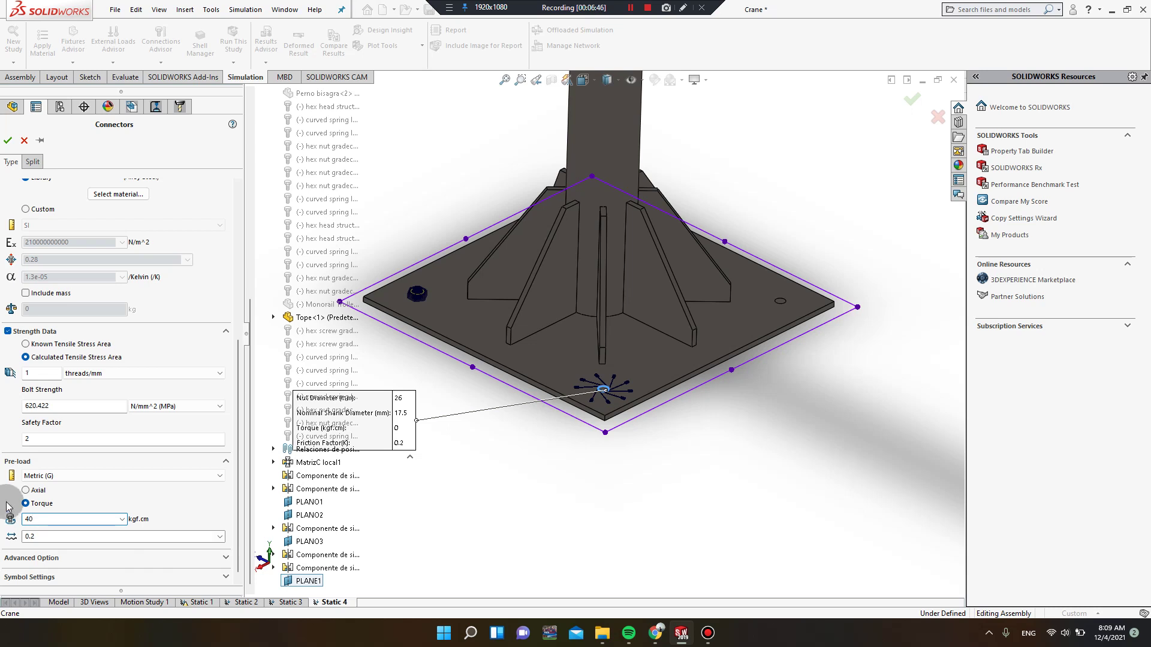
{"action": "left_click", "coordinate": [37, 476]}
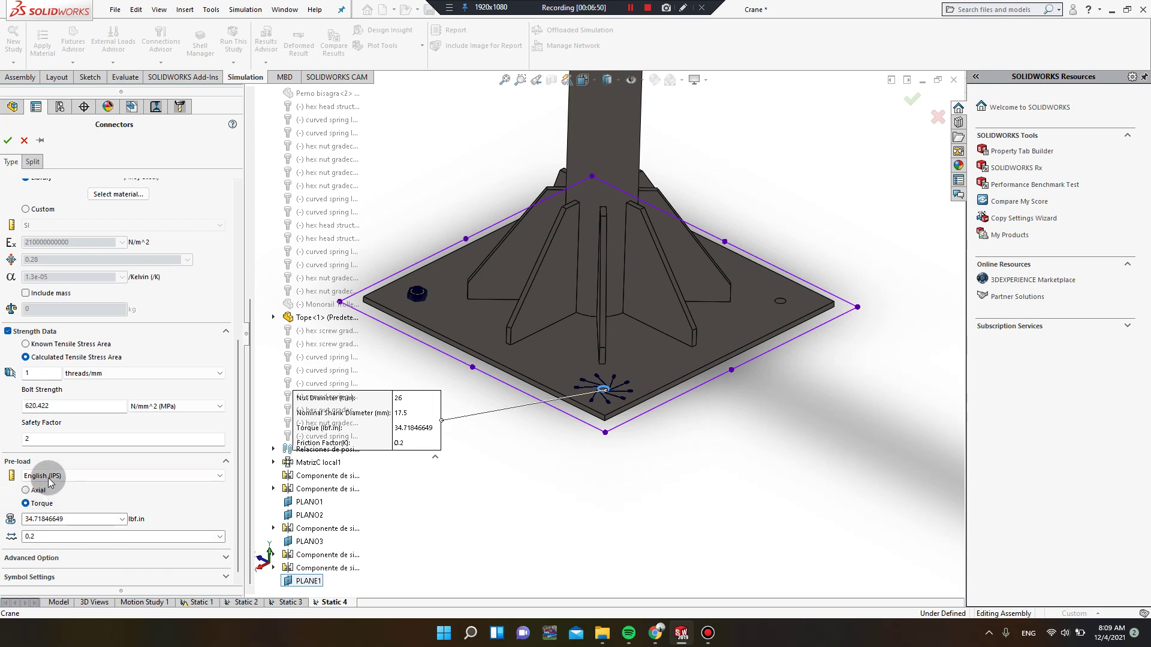
{"action": "left_click", "coordinate": [45, 475]}
{"action": "left_click", "coordinate": [41, 502]}
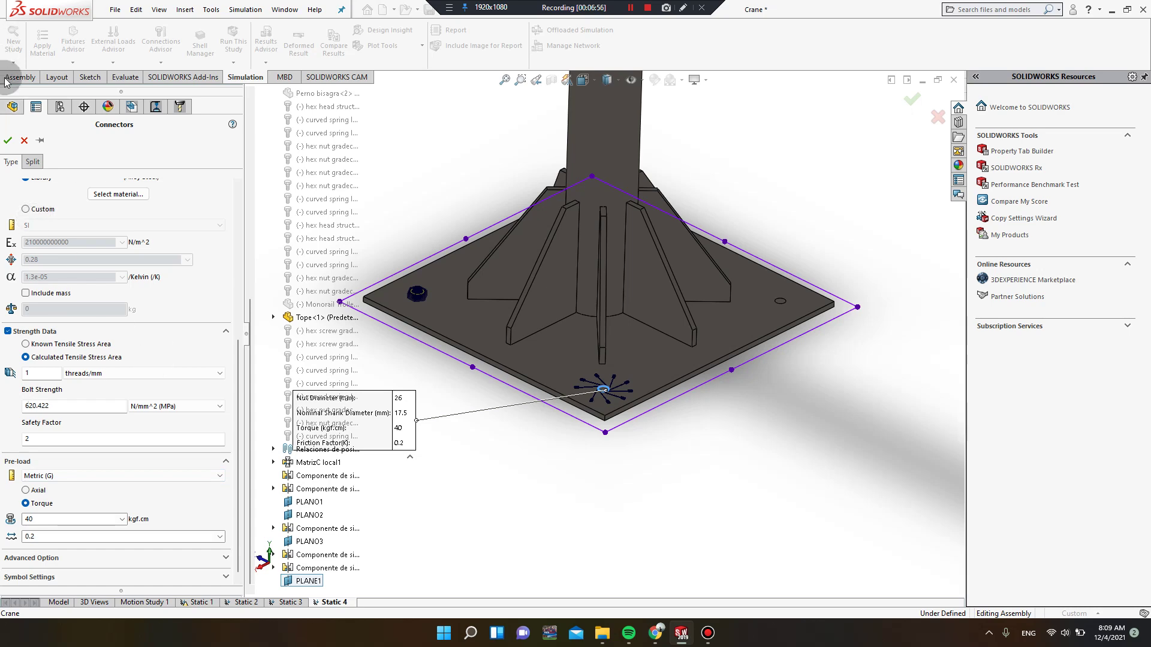
{"action": "left_click", "coordinate": [9, 141]}
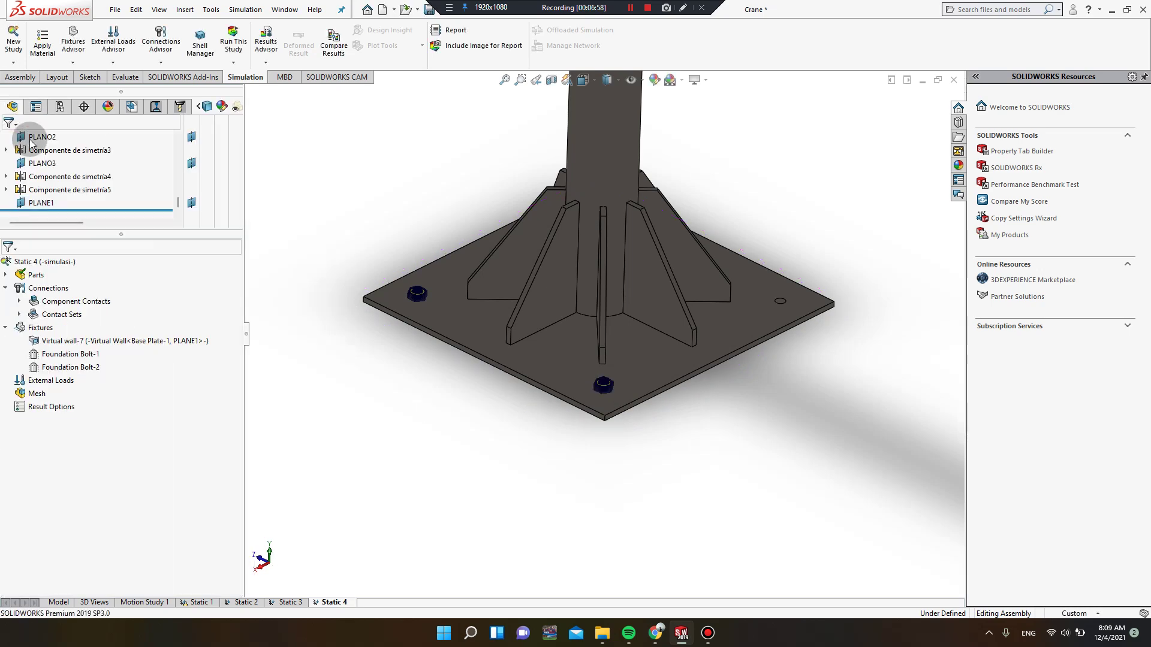
{"action": "middle_click_drag", "start_coordinate": [845, 314], "coordinate": [756, 405]}
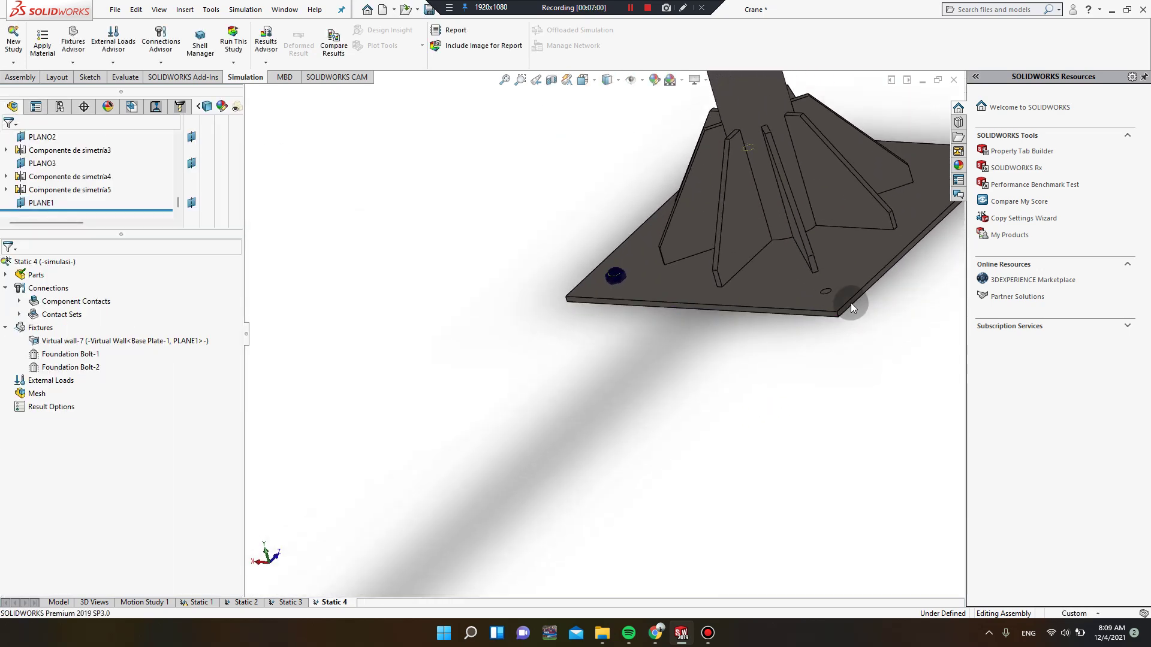
{"action": "scroll", "coordinate": [851, 303], "scroll_direction": "up", "scroll_amount": 2}
{"action": "scroll", "coordinate": [835, 238], "scroll_direction": "down", "scroll_amount": 2}
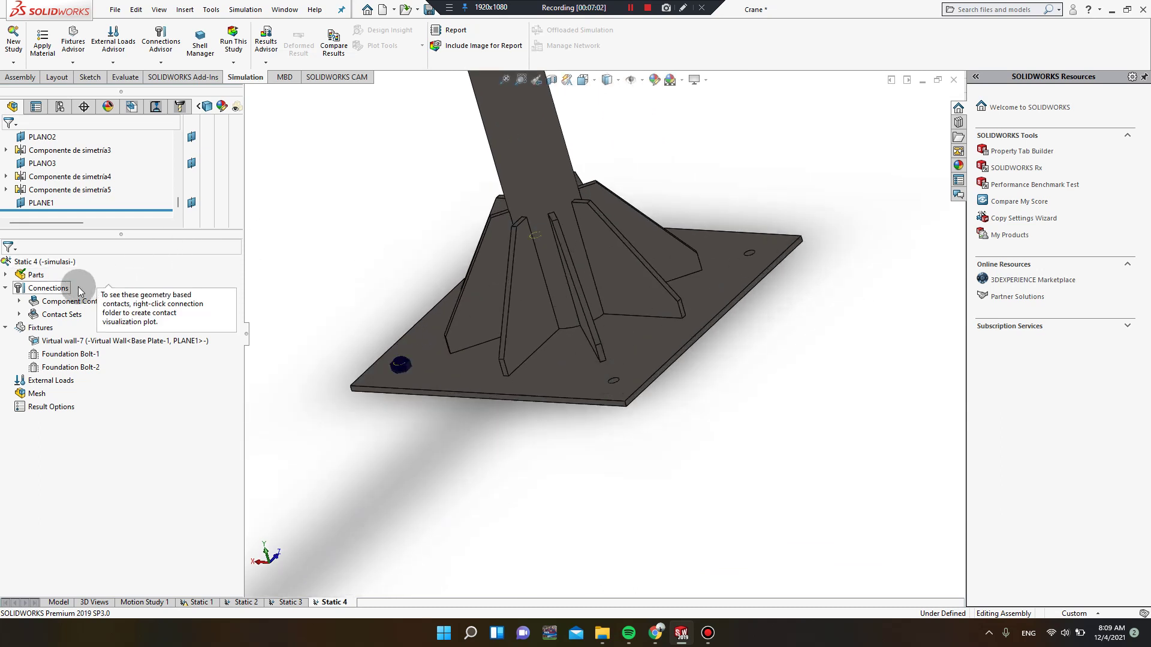
{"action": "right_click", "coordinate": [48, 288]}
{"action": "left_click", "coordinate": [68, 319]}
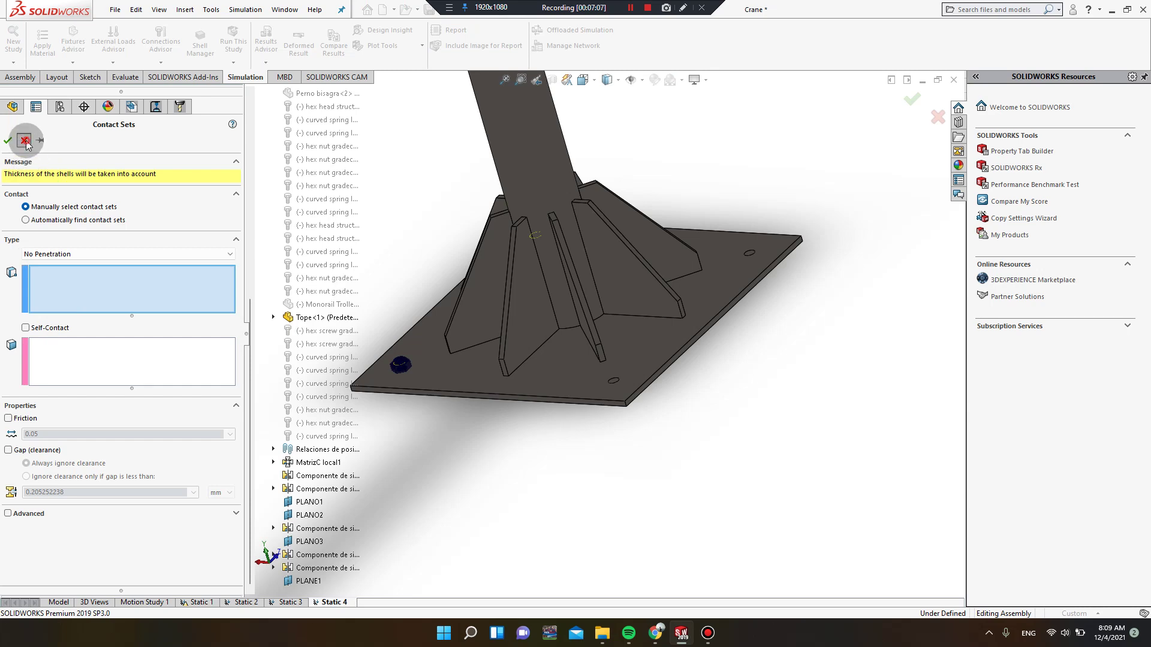
{"action": "left_click", "coordinate": [24, 141]}
- Start a third foundation bolt connector on the base plate's nearest empty bolt hole edge, with PLANE1 as its target plane
{"action": "right_click", "coordinate": [48, 288]}
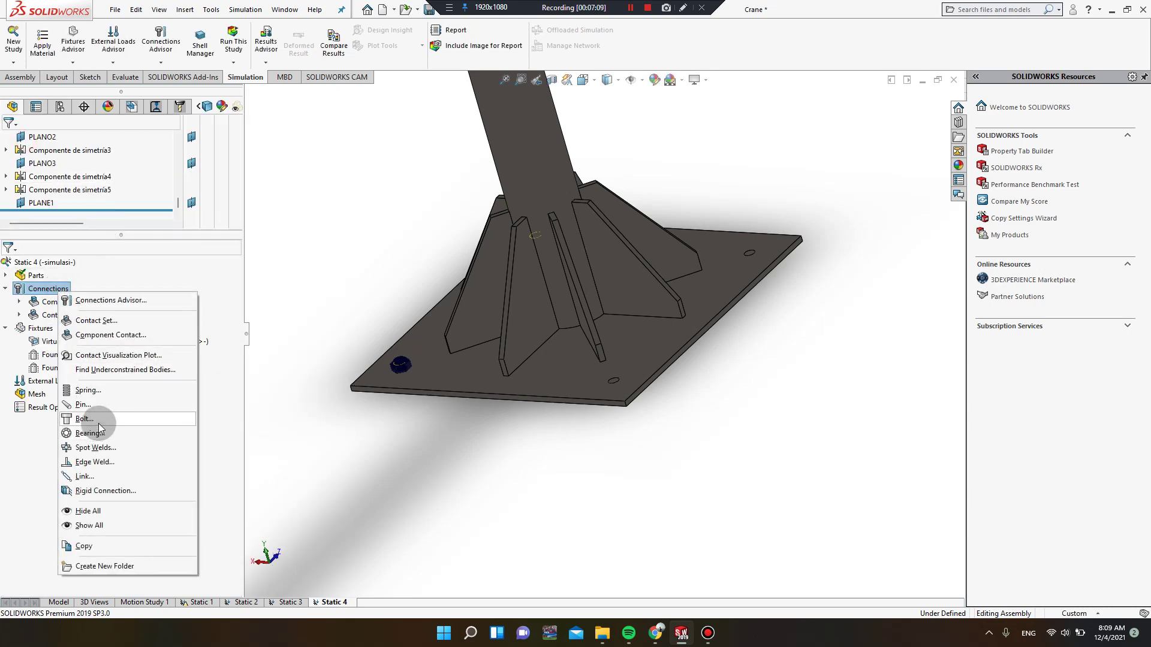
{"action": "left_click", "coordinate": [96, 419]}
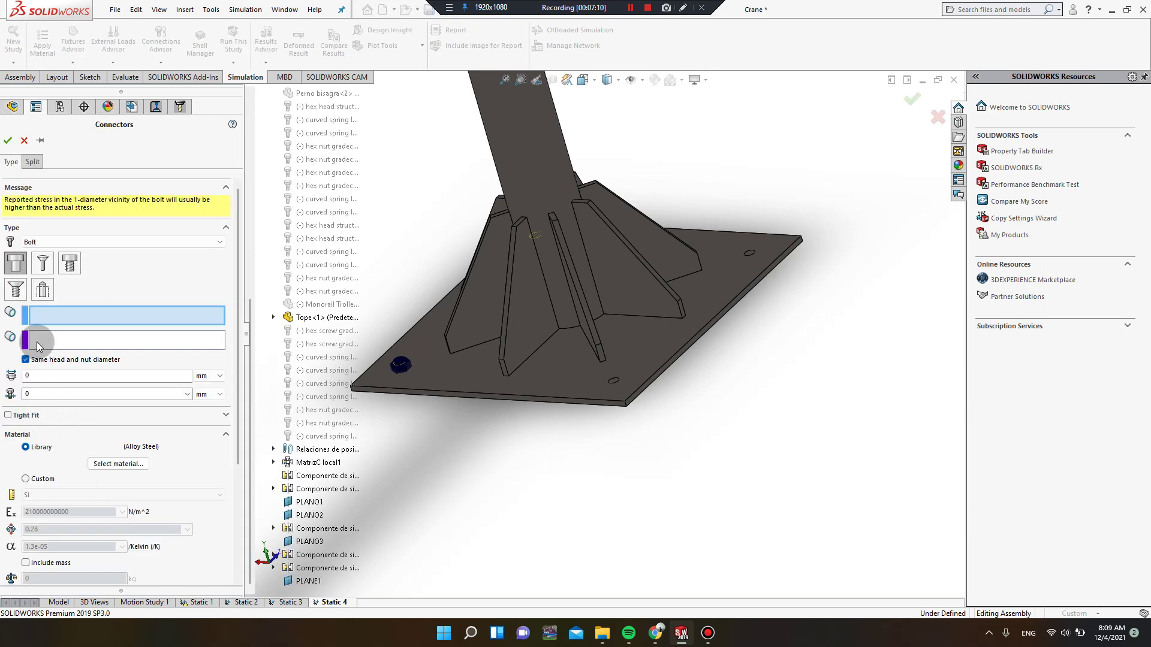
{"action": "left_click", "coordinate": [42, 290]}
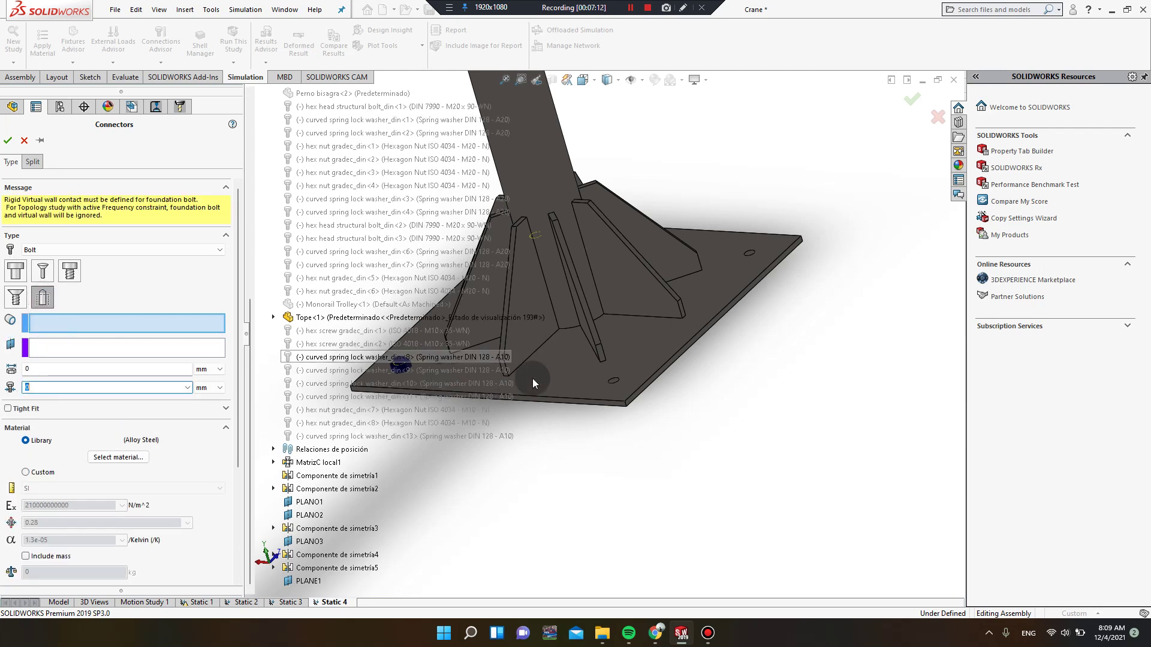
{"action": "left_click", "coordinate": [617, 380]}
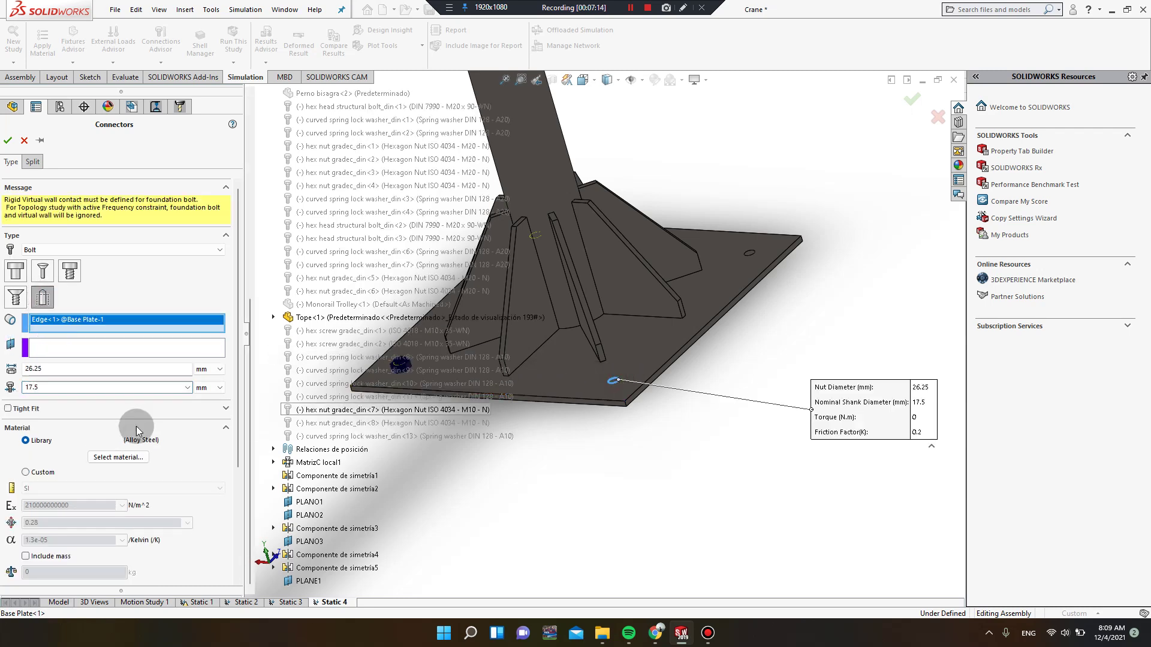
{"action": "left_click", "coordinate": [59, 346]}
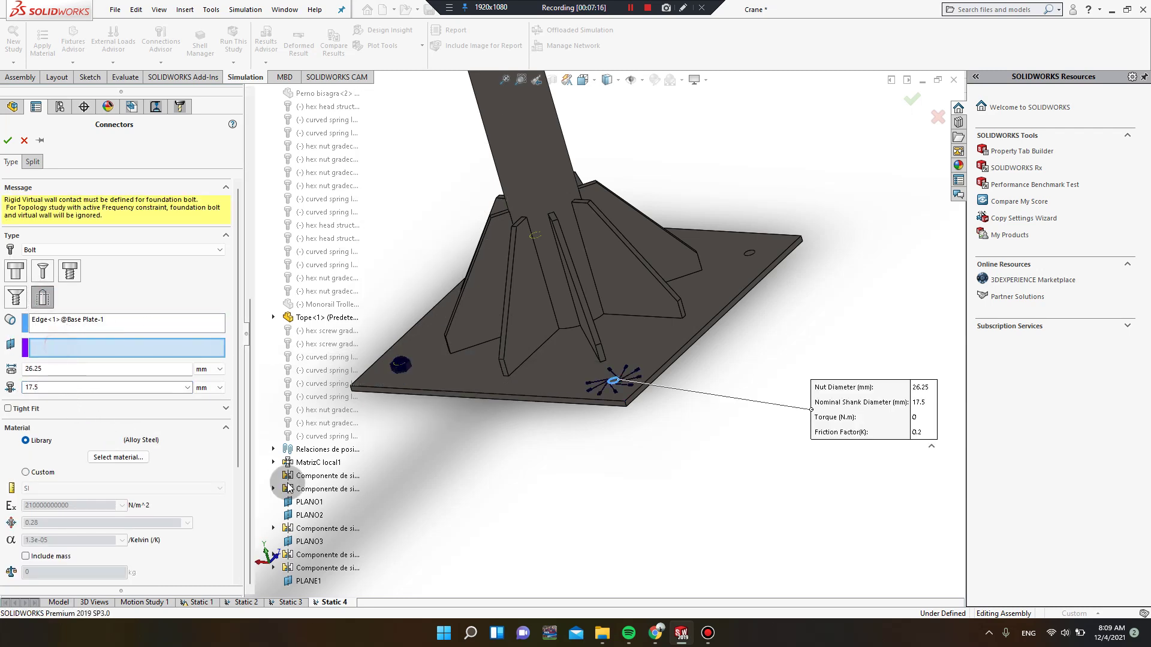
{"action": "left_click", "coordinate": [305, 581]}
- Enable strength data for the third bolt and set its thread count to 1 threads/mm
{"action": "scroll", "coordinate": [39, 527], "scroll_direction": "down", "scroll_amount": 3}
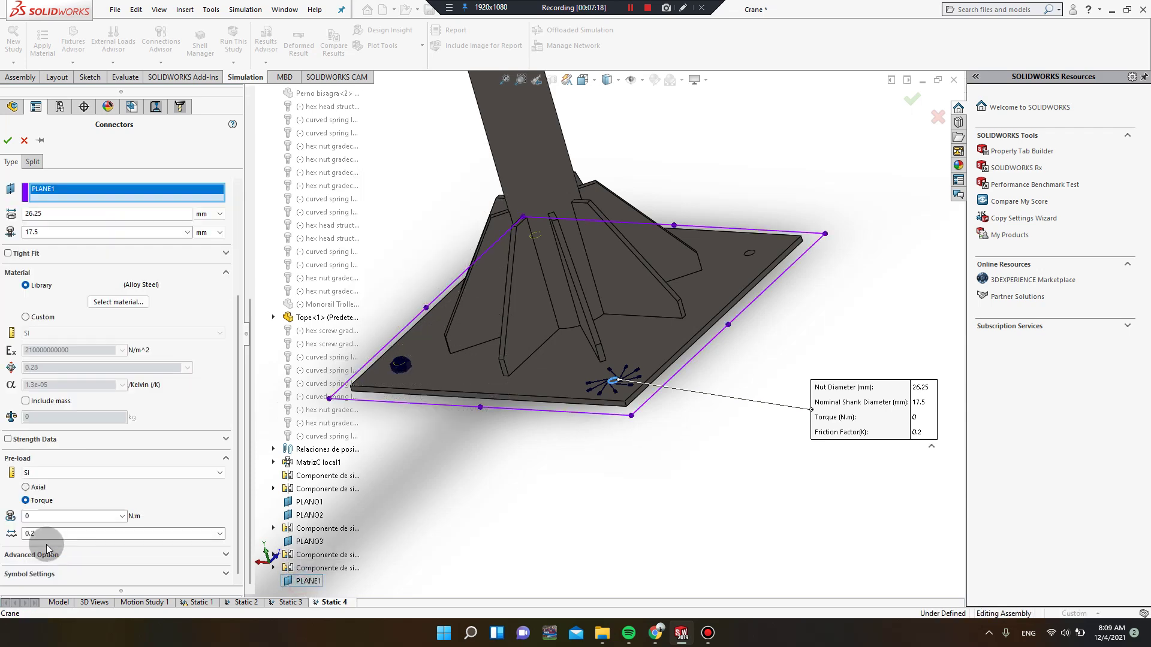
{"action": "left_click", "coordinate": [34, 438]}
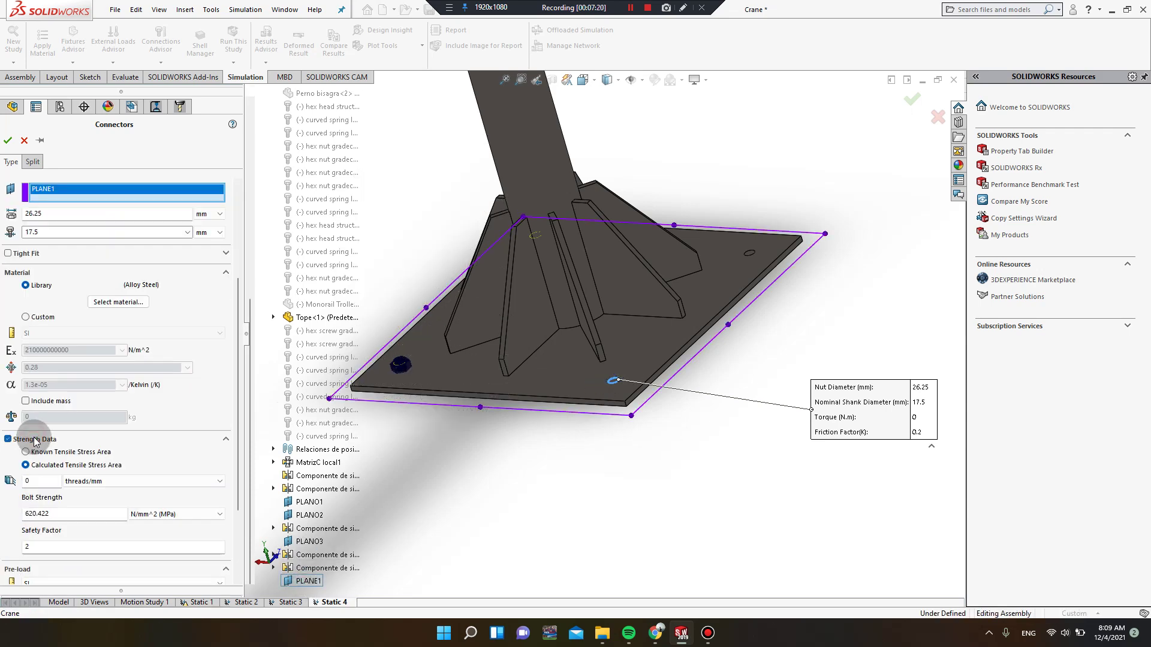
{"action": "double_click", "coordinate": [30, 480]}
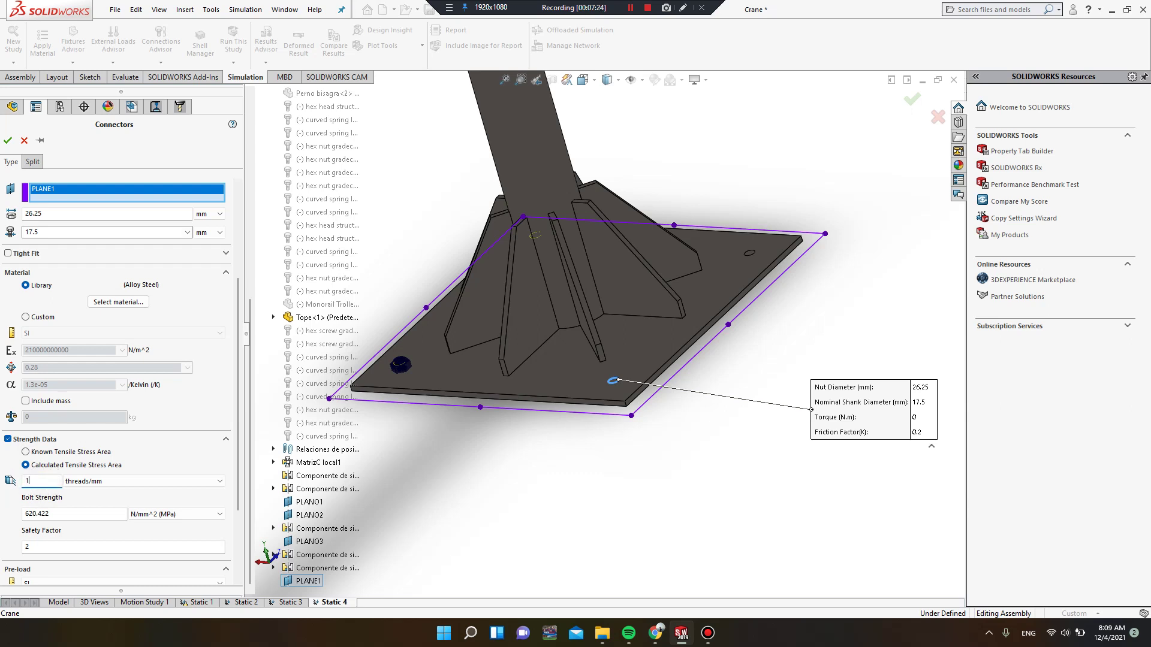
- Set the third bolt's torque pre-load to 40 N.m and create the foundation bolt
{"action": "scroll", "coordinate": [63, 527], "scroll_direction": "down", "scroll_amount": 2}
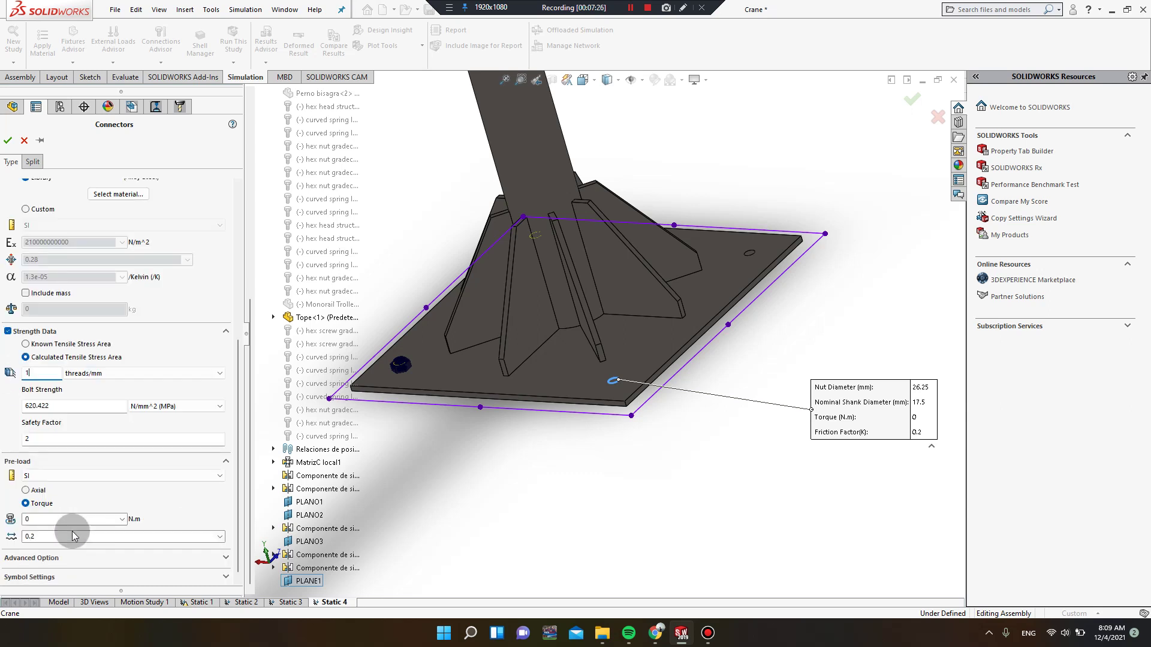
{"action": "left_click", "coordinate": [38, 519]}
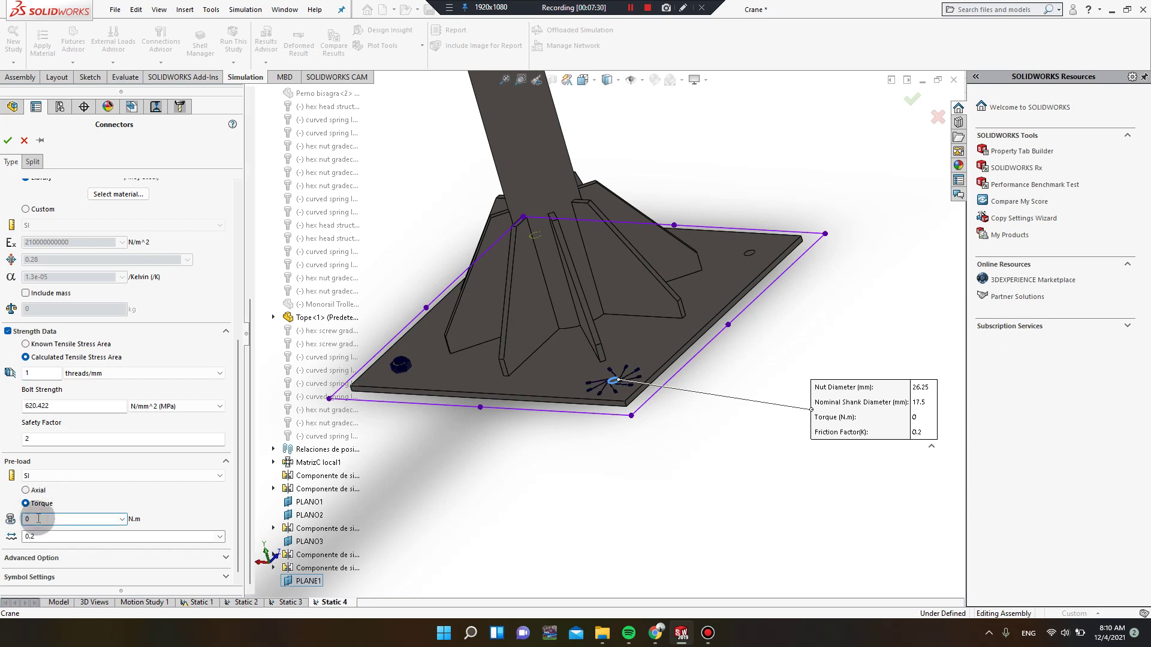
{"action": "type", "text": "5"}
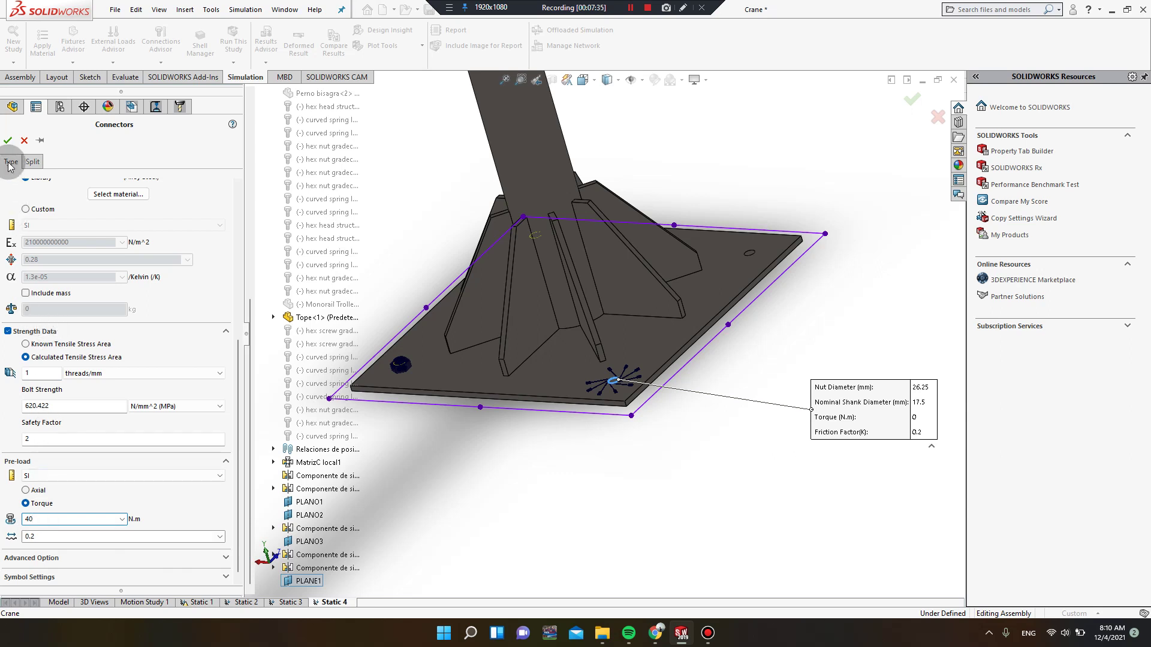
{"action": "left_click", "coordinate": [8, 142]}
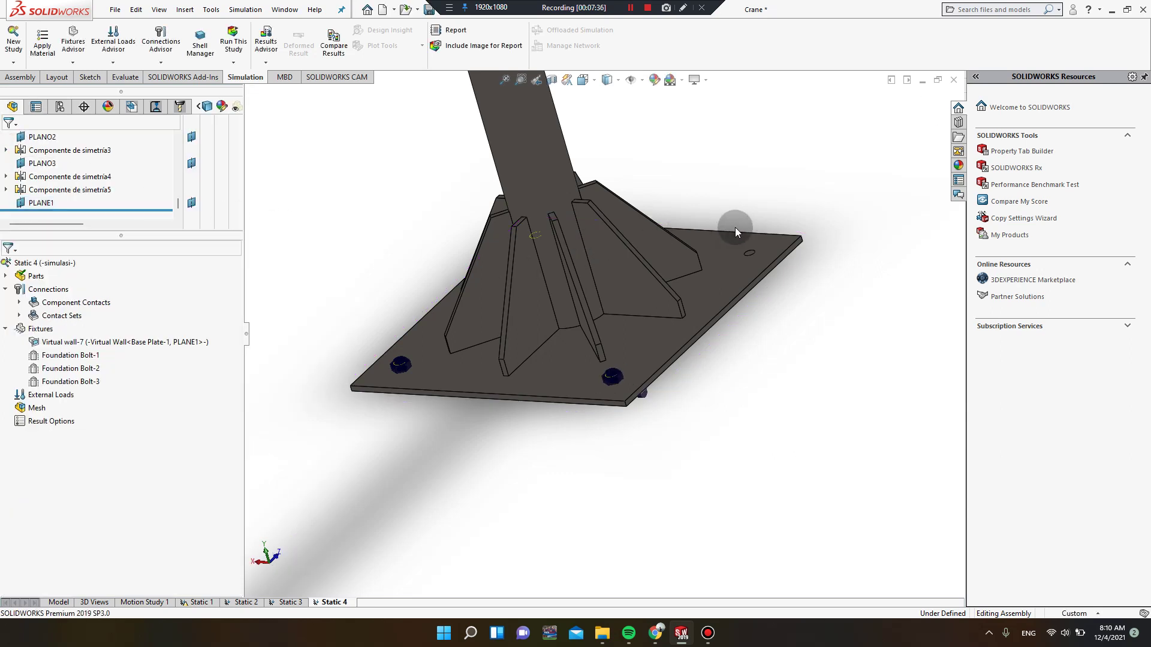
- Start a fourth foundation bolt connector on the base plate's last empty bolt hole edge, with PLANE1 as its target plane
{"action": "scroll", "coordinate": [734, 228], "scroll_direction": "down", "scroll_amount": 2}
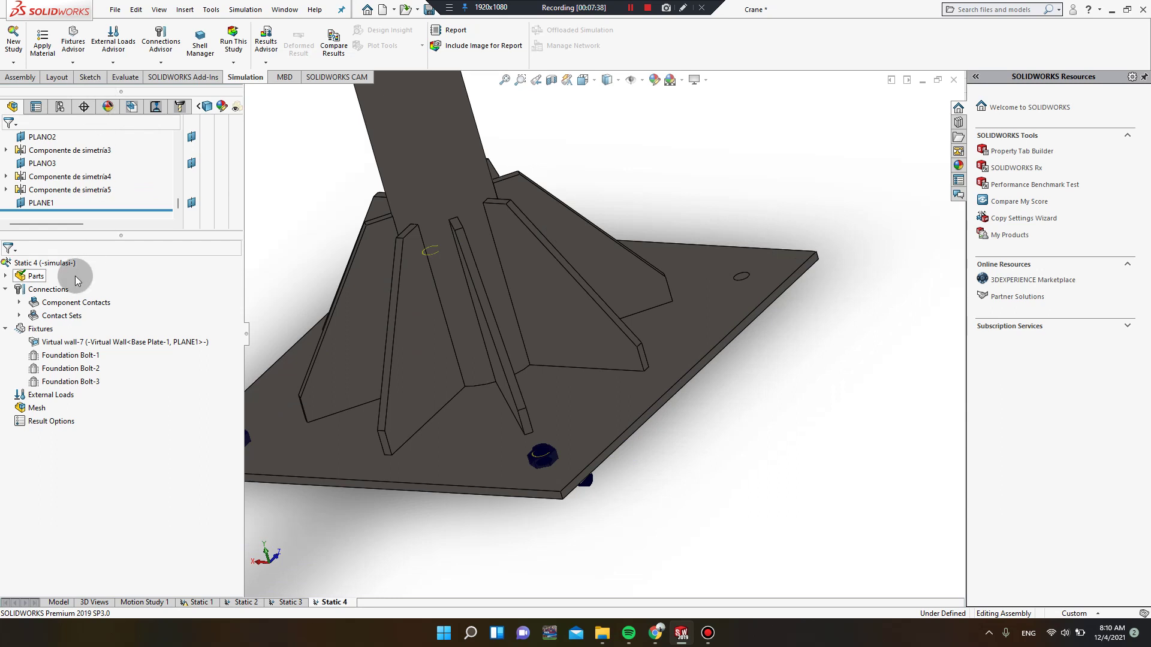
{"action": "right_click", "coordinate": [47, 289]}
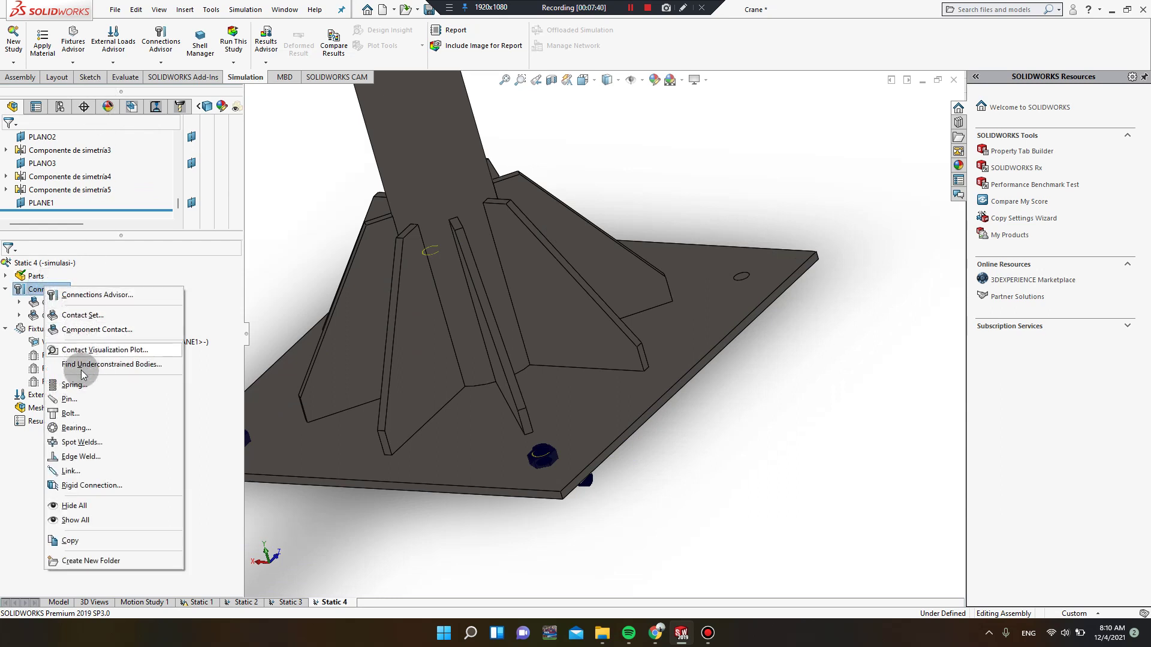
{"action": "left_click", "coordinate": [80, 413]}
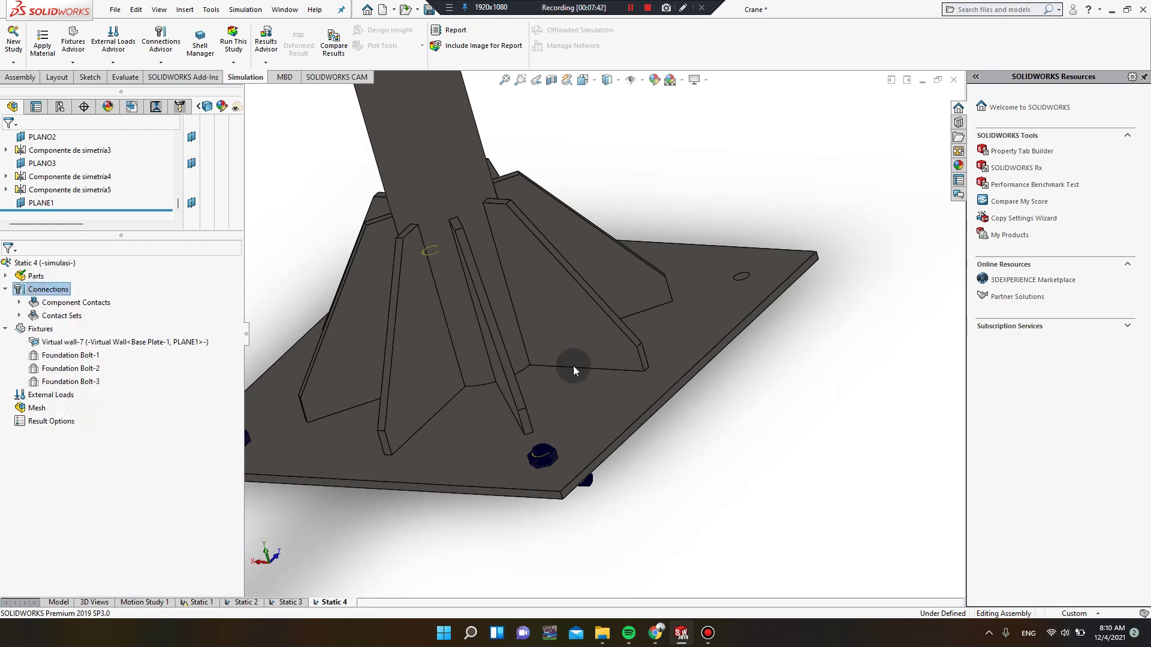
{"action": "left_click", "coordinate": [746, 277]}
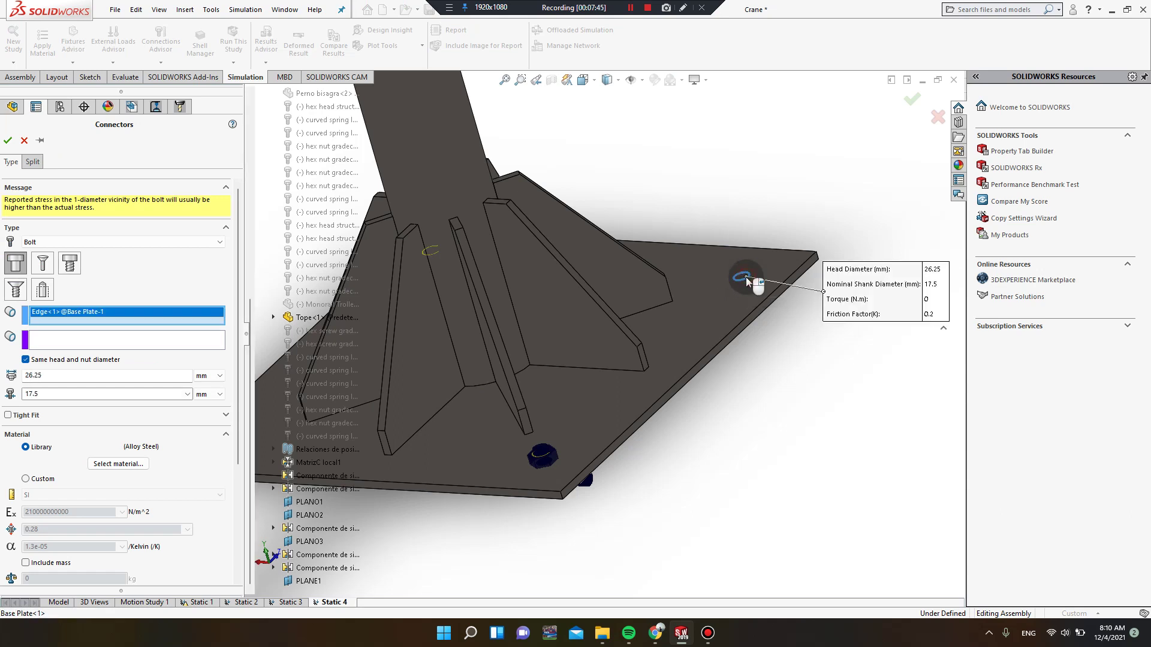
{"action": "left_click", "coordinate": [44, 291]}
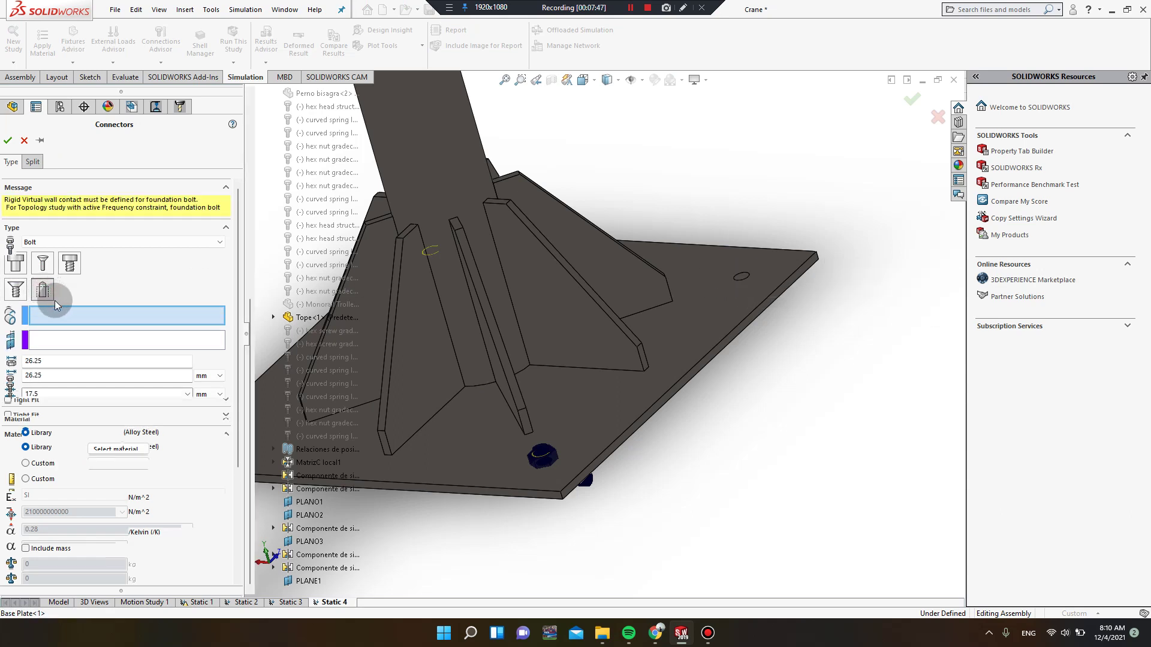
{"action": "left_click", "coordinate": [742, 277]}
{"action": "left_click", "coordinate": [63, 351]}
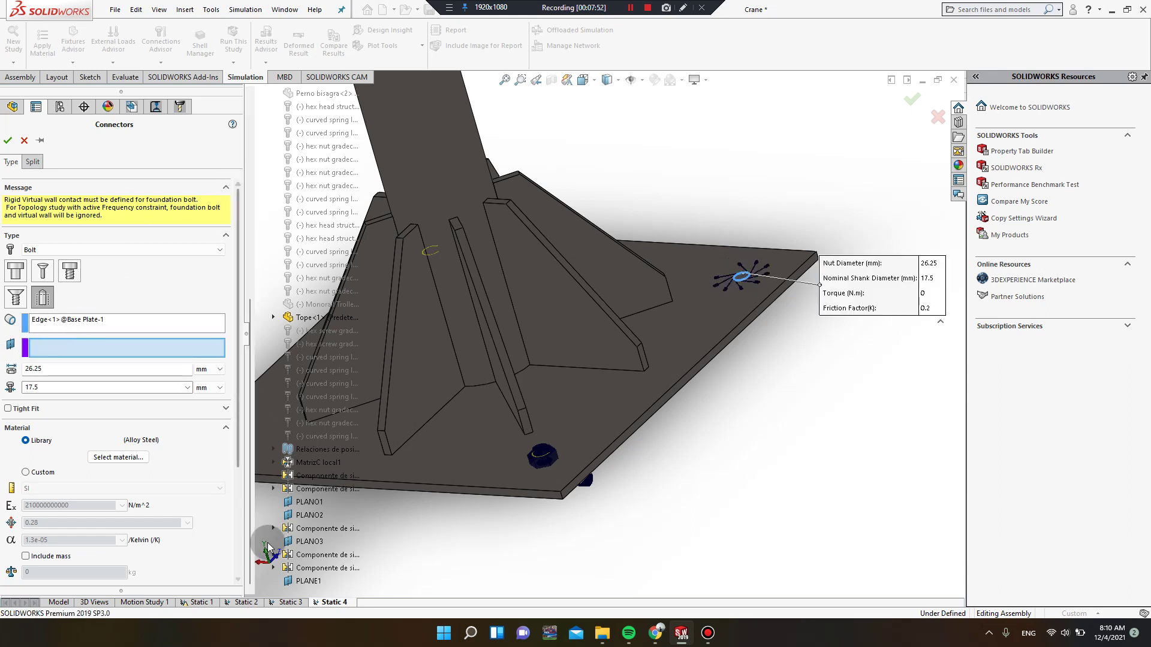
{"action": "left_click", "coordinate": [308, 581]}
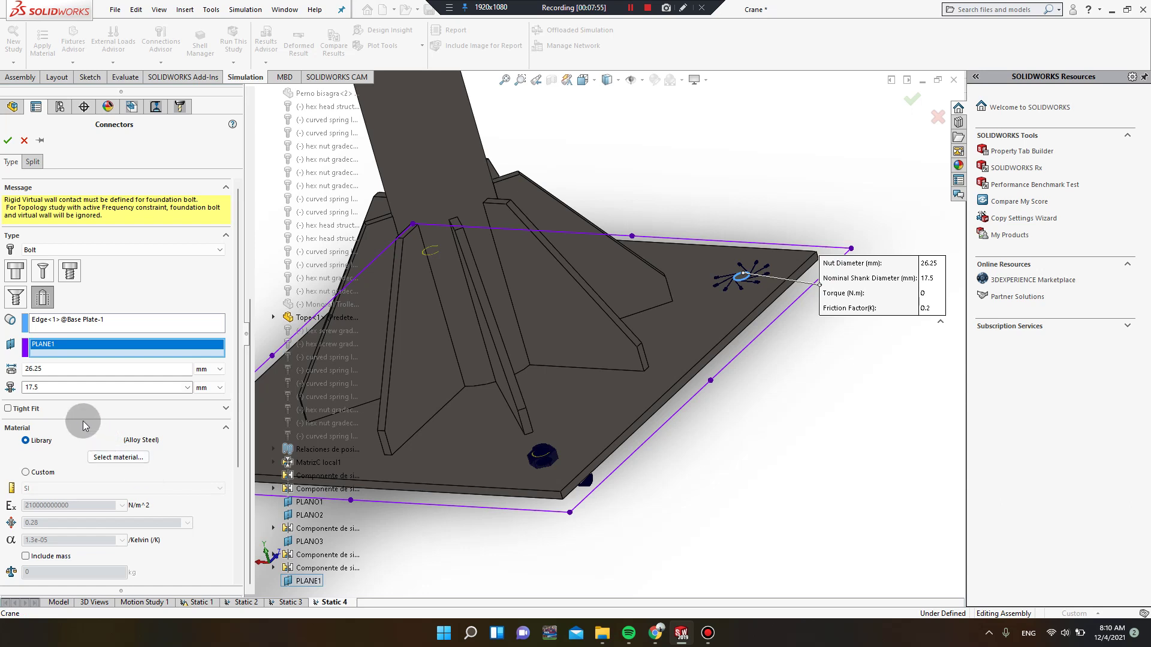
- Set the fourth foundation bolt's nut diameter to 26 mm and its nominal shank diameter to 16 mm
{"action": "double_click", "coordinate": [45, 369]}
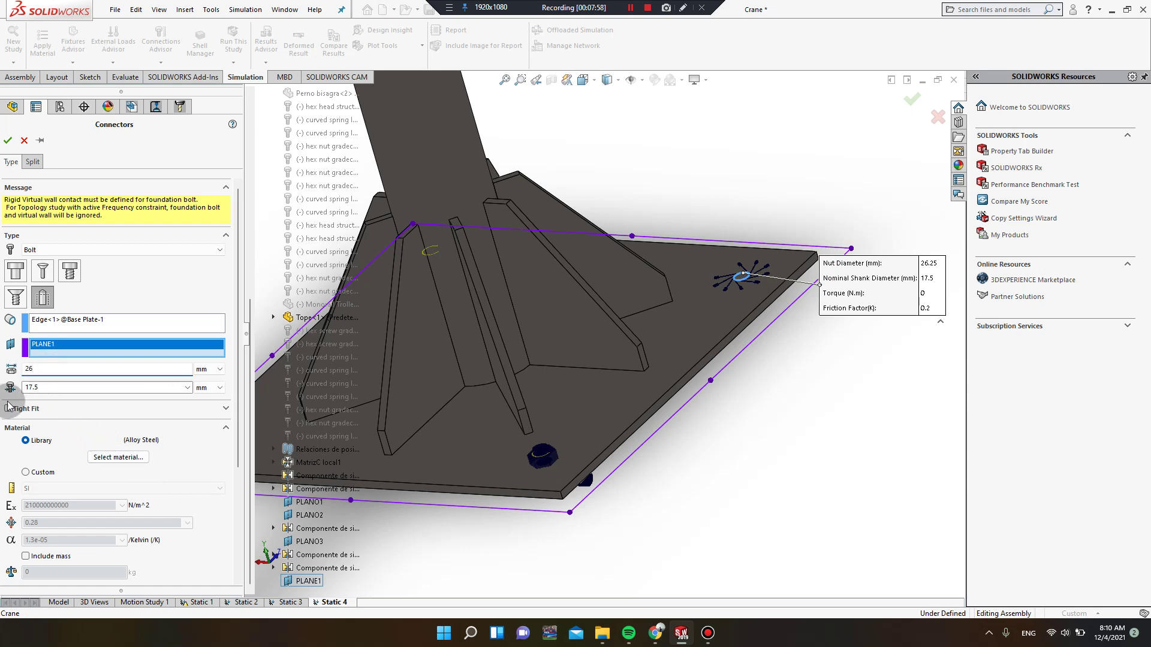
{"action": "type", "text": "26"}
{"action": "double_click", "coordinate": [45, 388]}
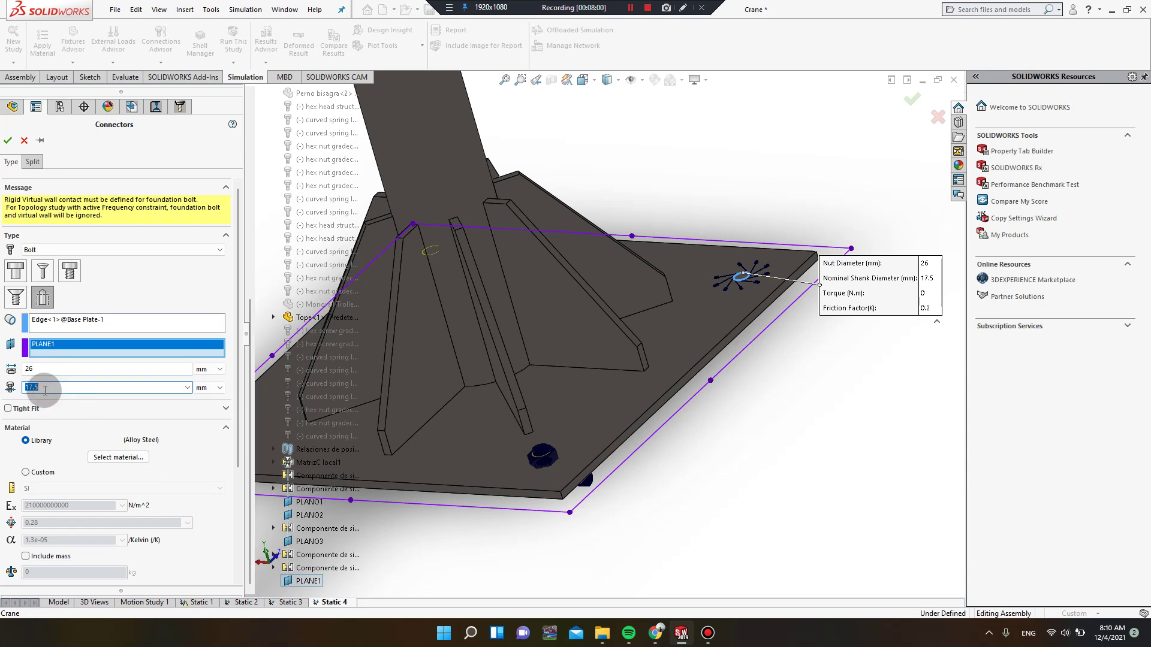
{"action": "type", "text": "16"}
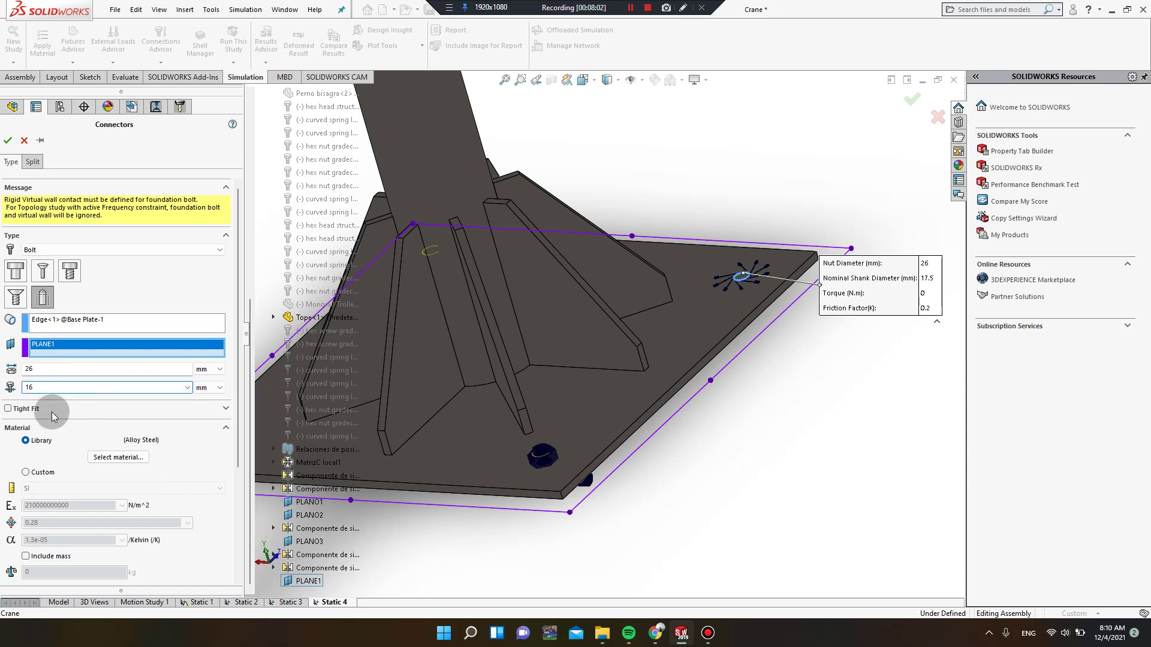
- Enable strength data for the fourth bolt and set its thread count to 1 threads/mm
{"action": "scroll", "coordinate": [218, 451], "scroll_direction": "down", "scroll_amount": 3}
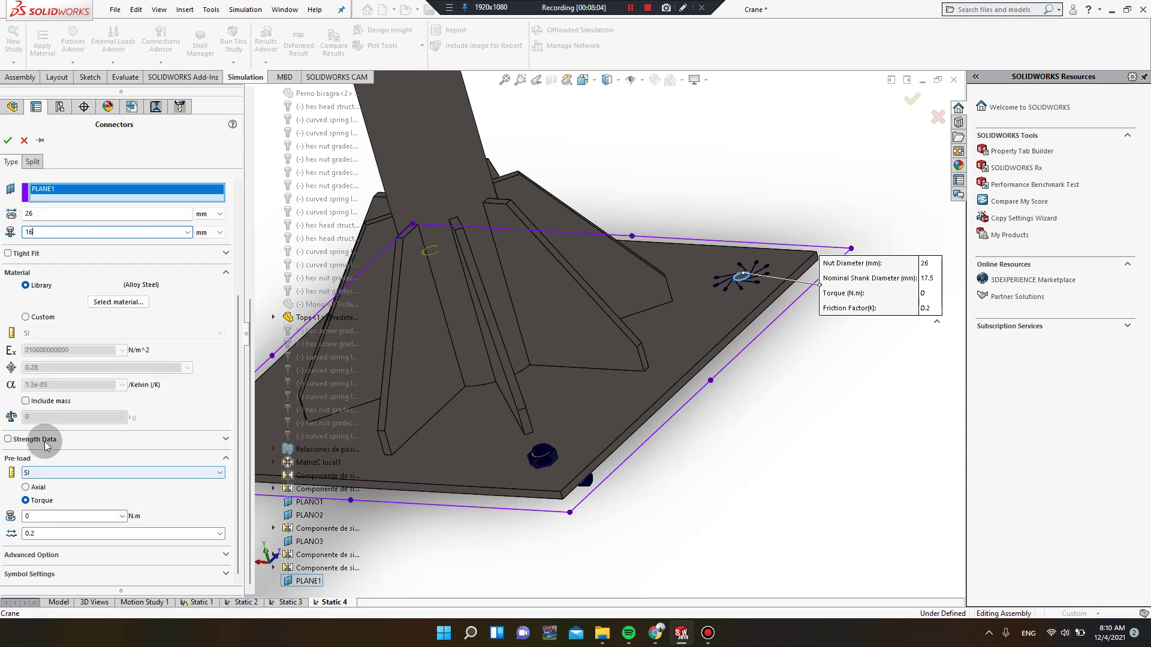
{"action": "left_click", "coordinate": [8, 438]}
{"action": "double_click", "coordinate": [41, 486]}
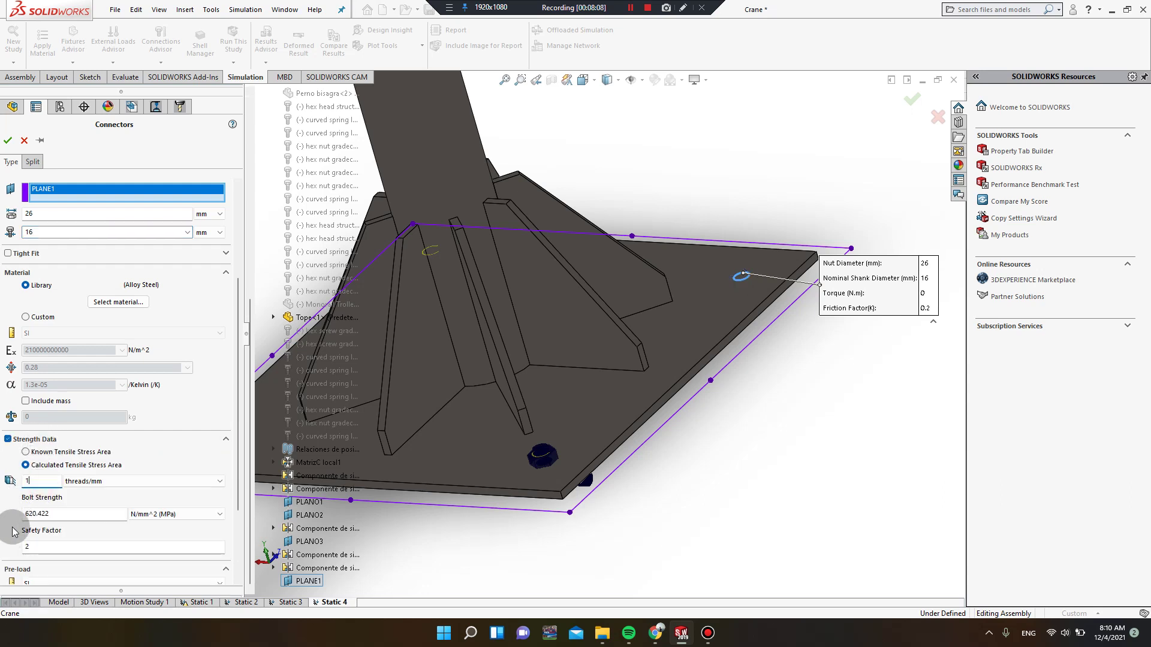
- Set the fourth bolt's torque pre-load to 40 N.m and create the foundation bolt
{"action": "scroll", "coordinate": [14, 530], "scroll_direction": "down", "scroll_amount": 3}
{"action": "left_click", "coordinate": [43, 526]}
{"action": "left_click_drag", "start_coordinate": [40, 517], "coordinate": [19, 519]}
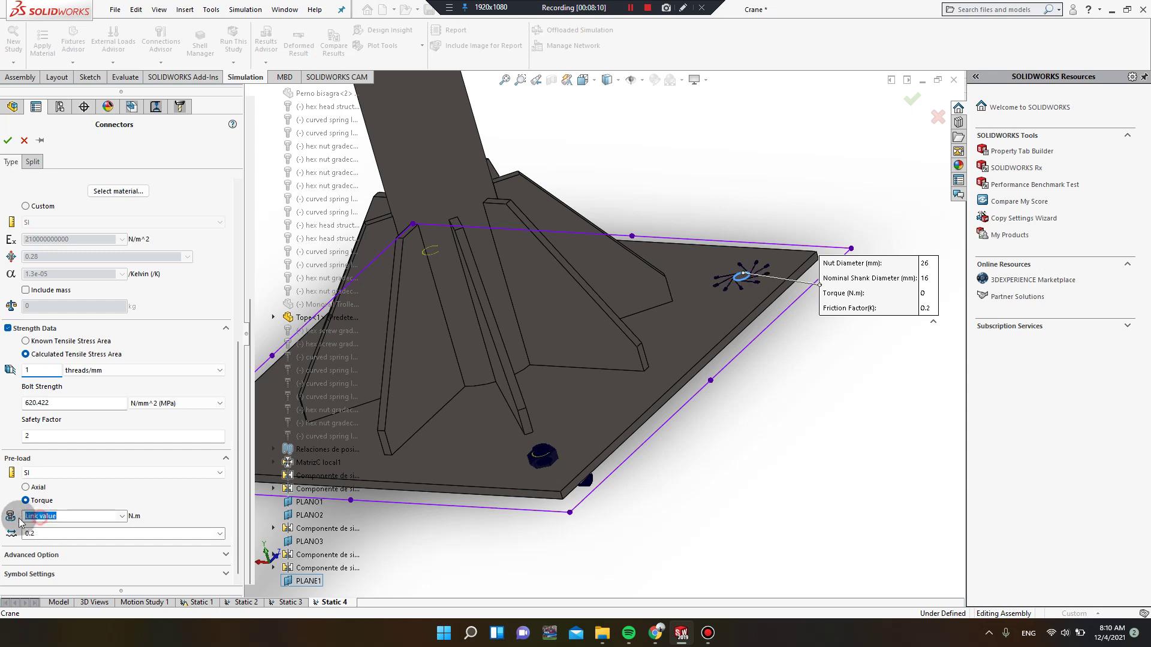
{"action": "type", "text": "40"}
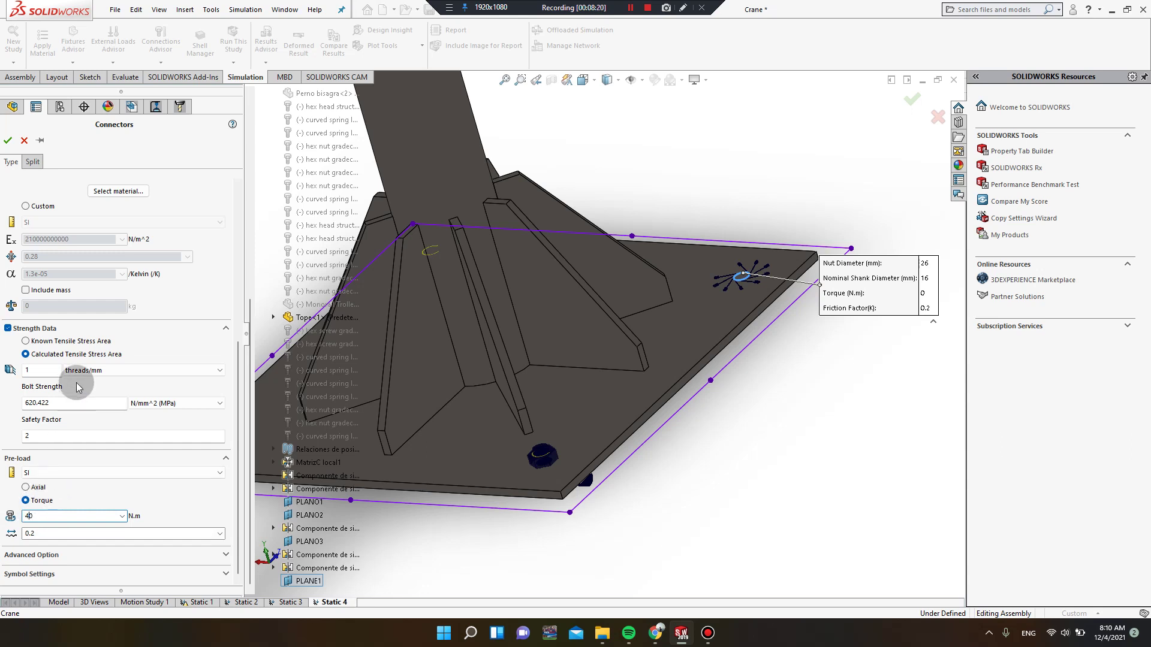
{"action": "left_click", "coordinate": [7, 142]}
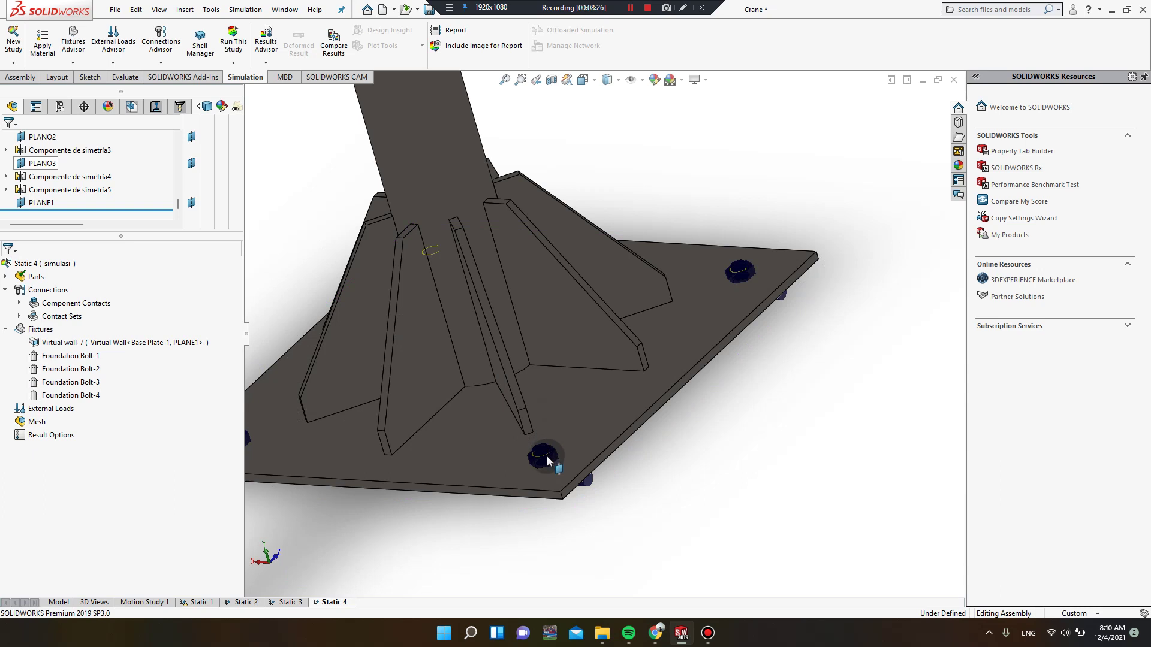
- Compare the diameters, strength data and torque pre-load of Foundation Bolt-3 with those of Foundation Bolt-1
{"action": "left_click", "coordinate": [120, 430]}
{"action": "right_click", "coordinate": [94, 383]}
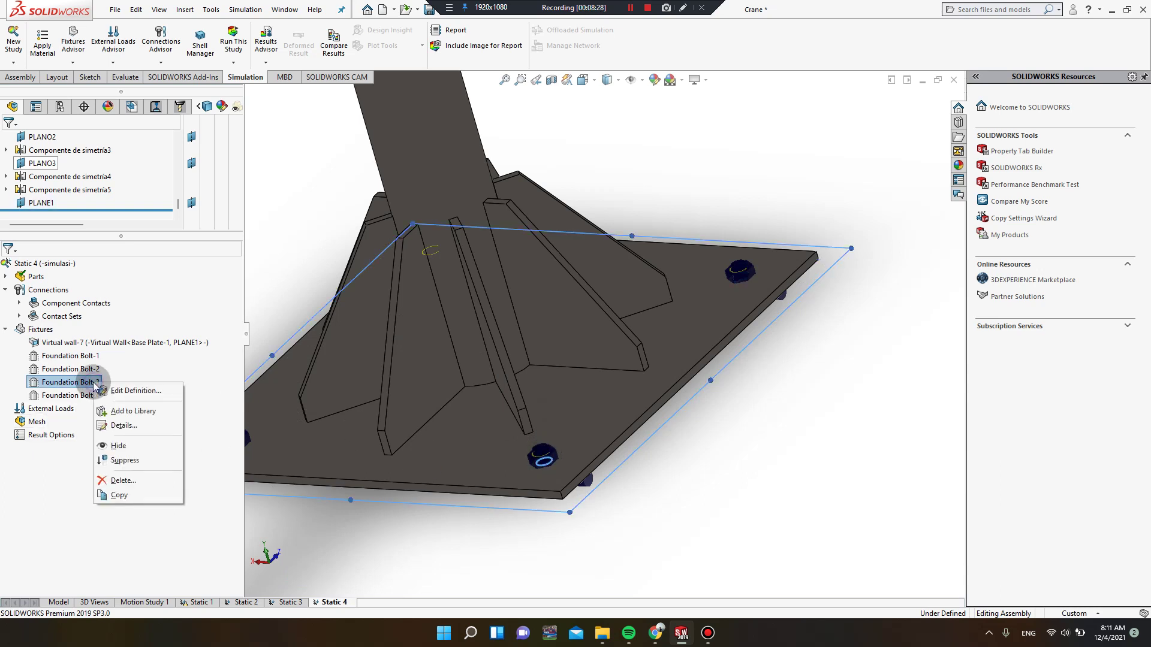
{"action": "left_click", "coordinate": [115, 390]}
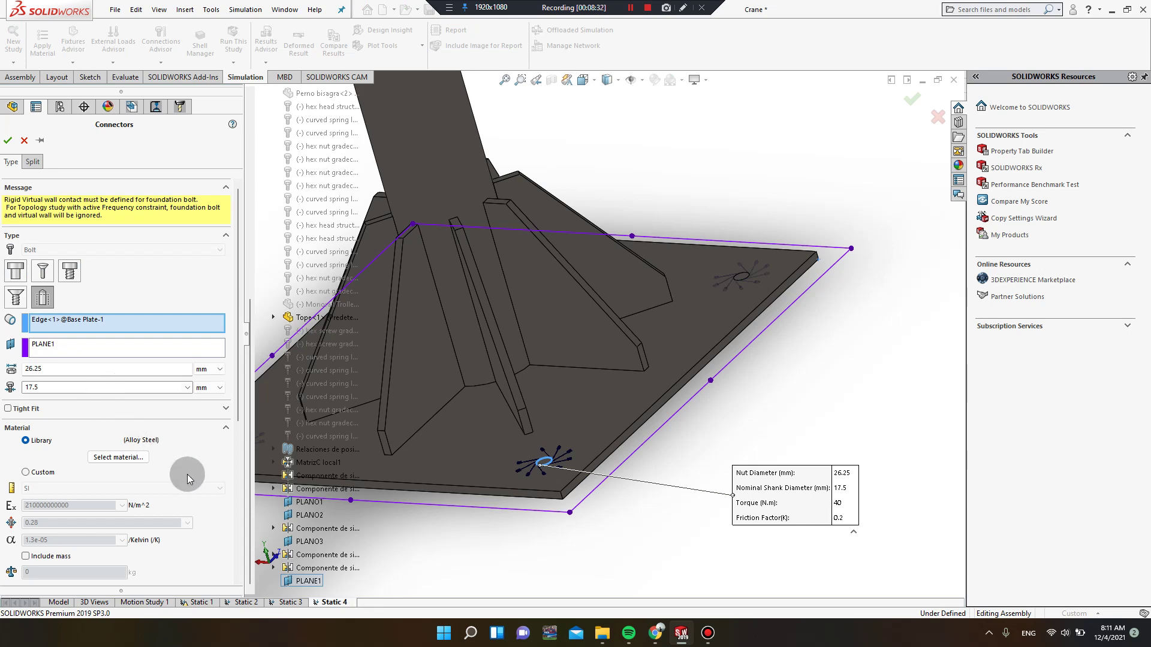
{"action": "scroll", "coordinate": [187, 473], "scroll_direction": "down", "scroll_amount": 4}
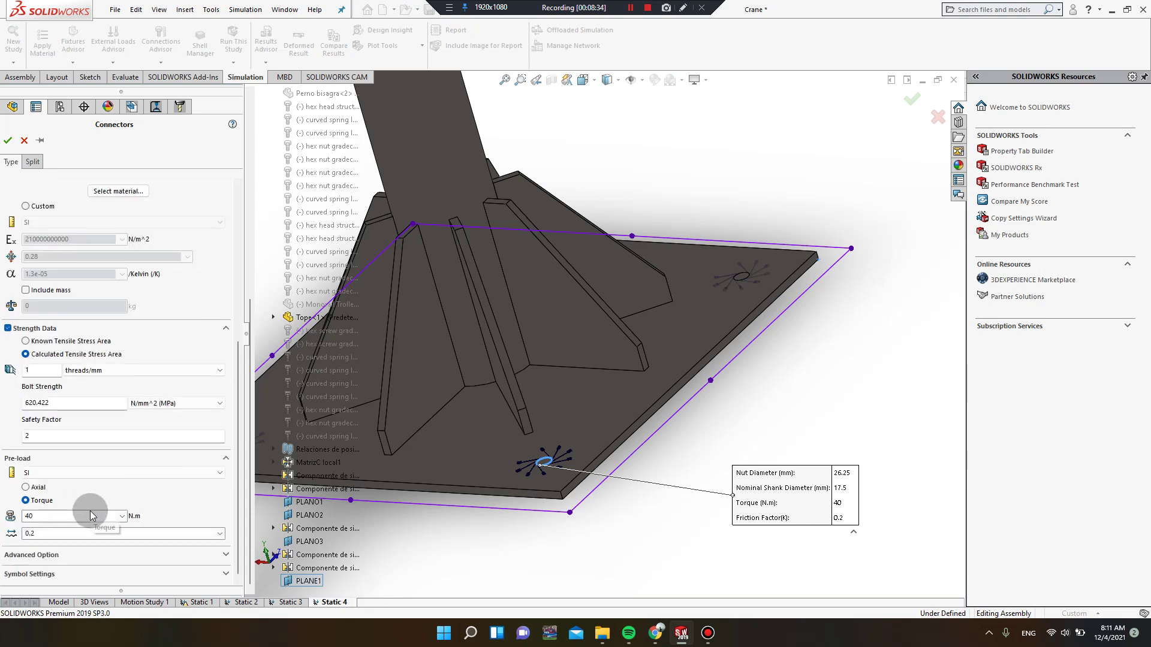
{"action": "left_click", "coordinate": [8, 141]}
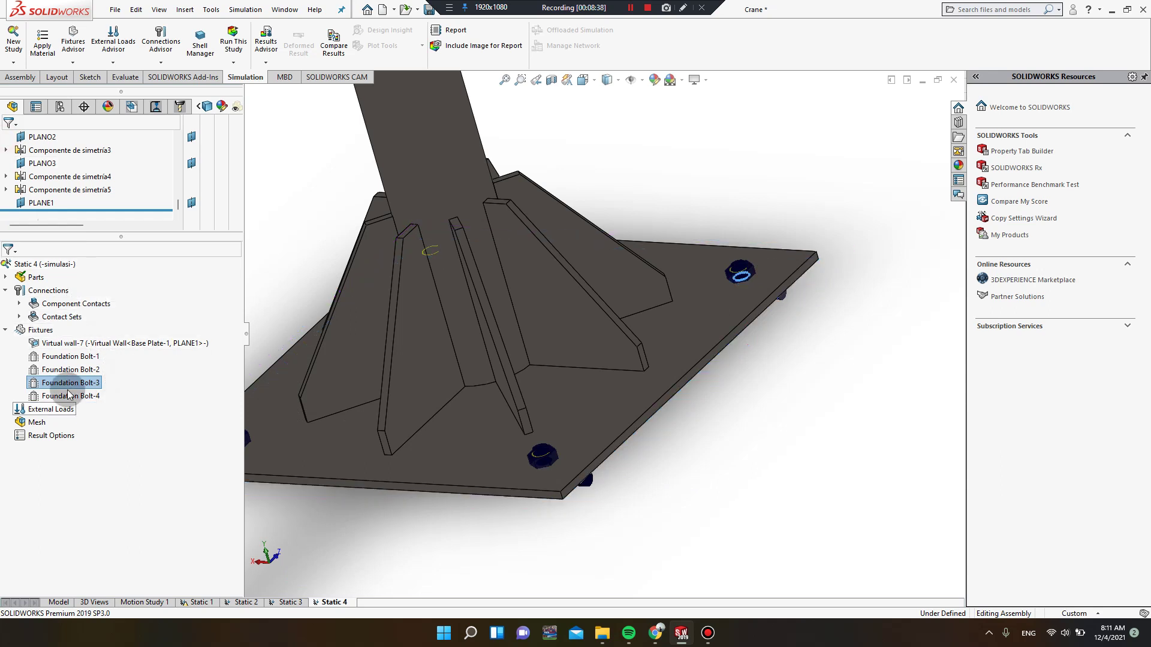
{"action": "right_click", "coordinate": [71, 362]}
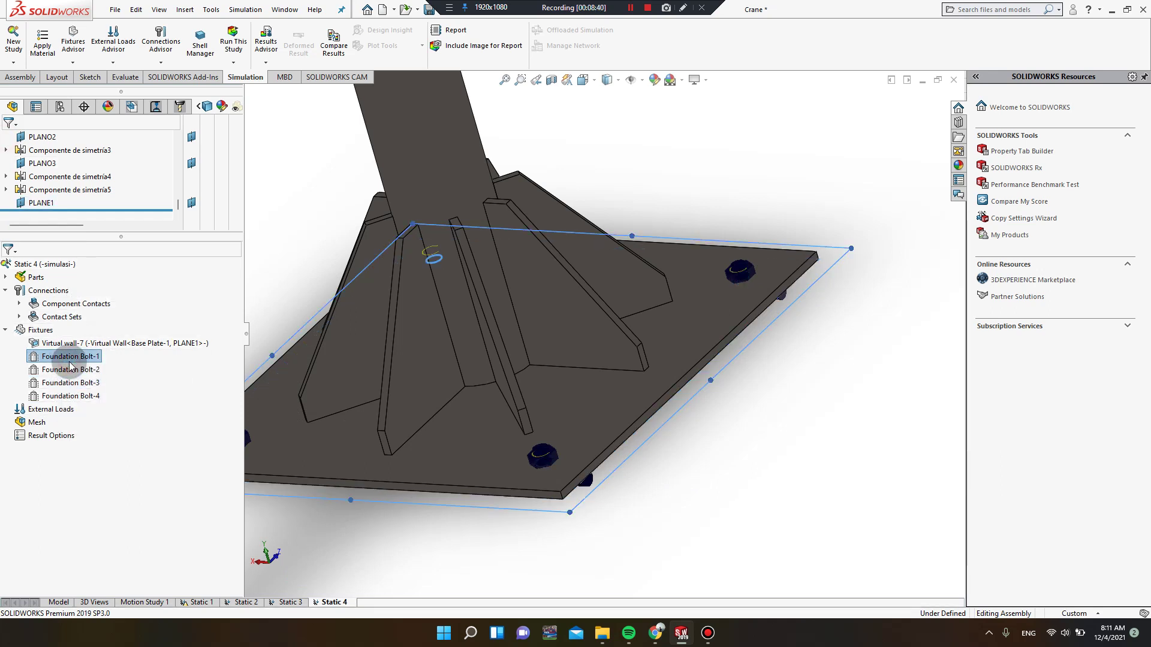
{"action": "left_click", "coordinate": [80, 371]}
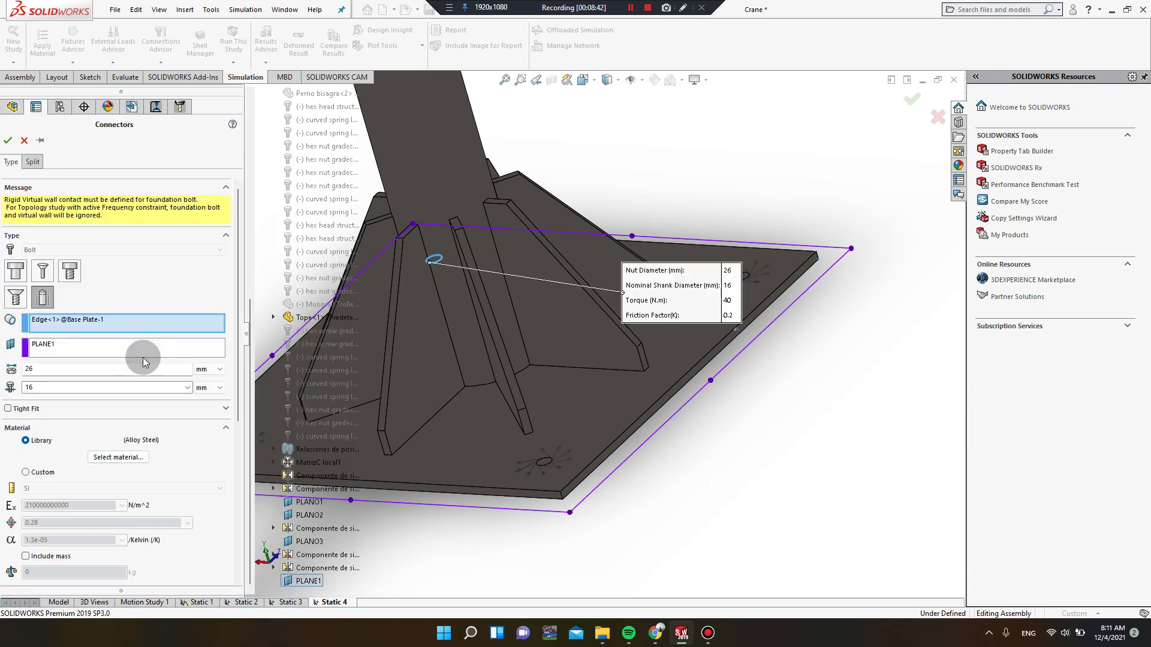
{"action": "scroll", "coordinate": [205, 469], "scroll_direction": "down", "scroll_amount": 6}
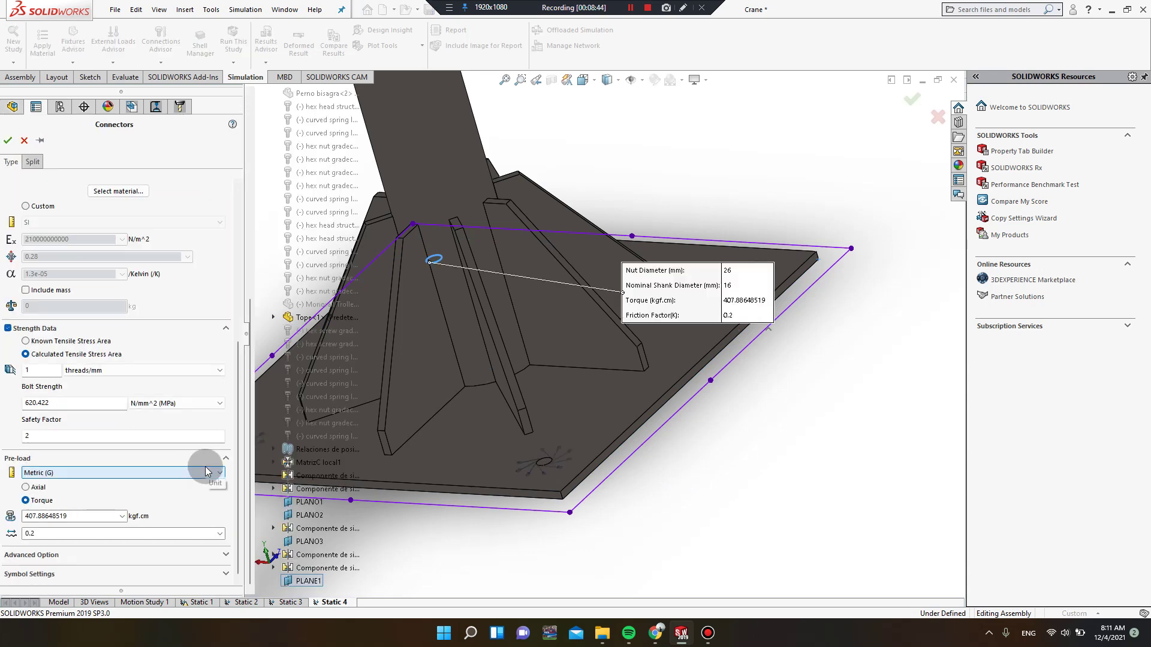
{"action": "scroll", "coordinate": [203, 469], "scroll_direction": "up", "scroll_amount": 2}
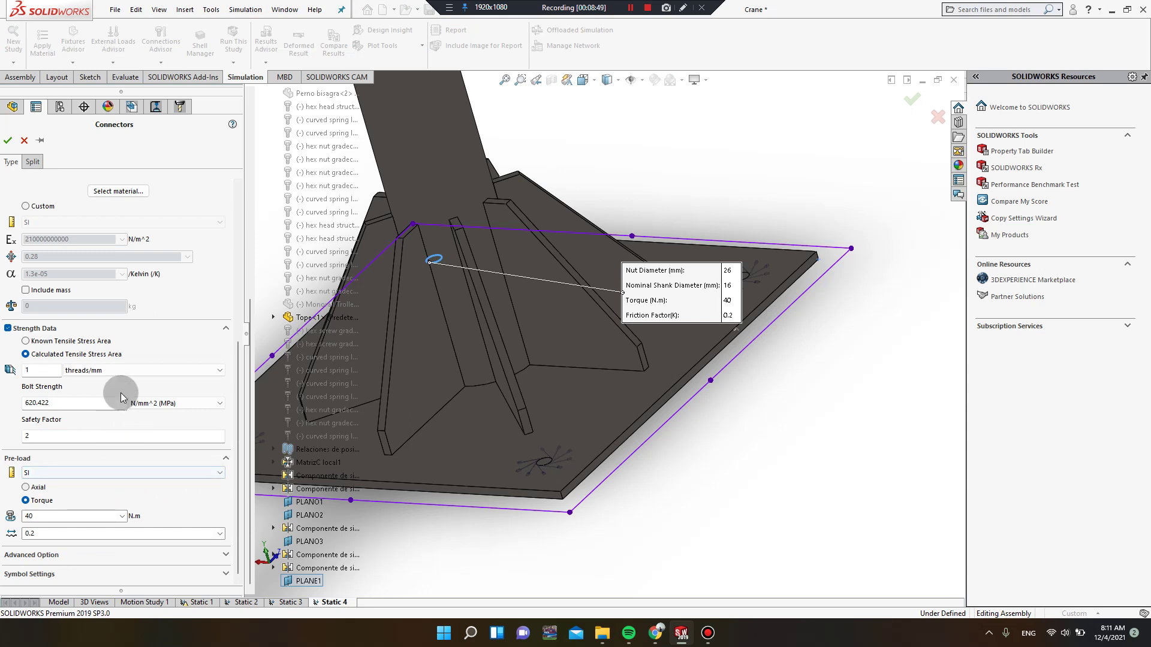
{"action": "scroll", "coordinate": [195, 191], "scroll_direction": "up", "scroll_amount": 6}
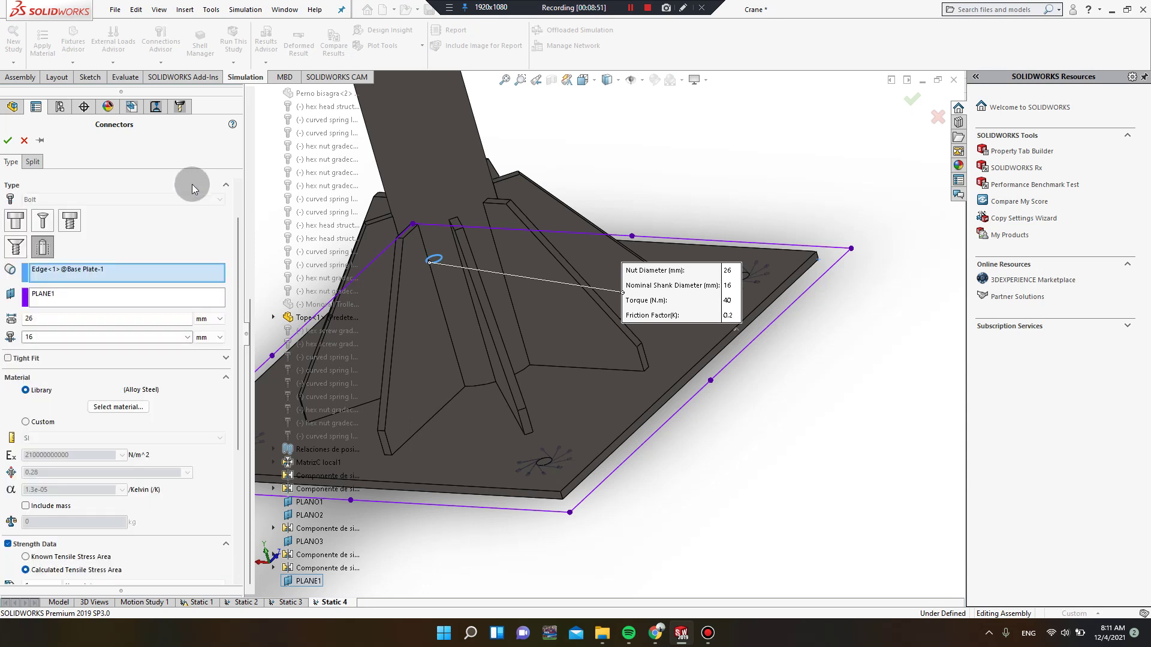
{"action": "left_click", "coordinate": [8, 142]}
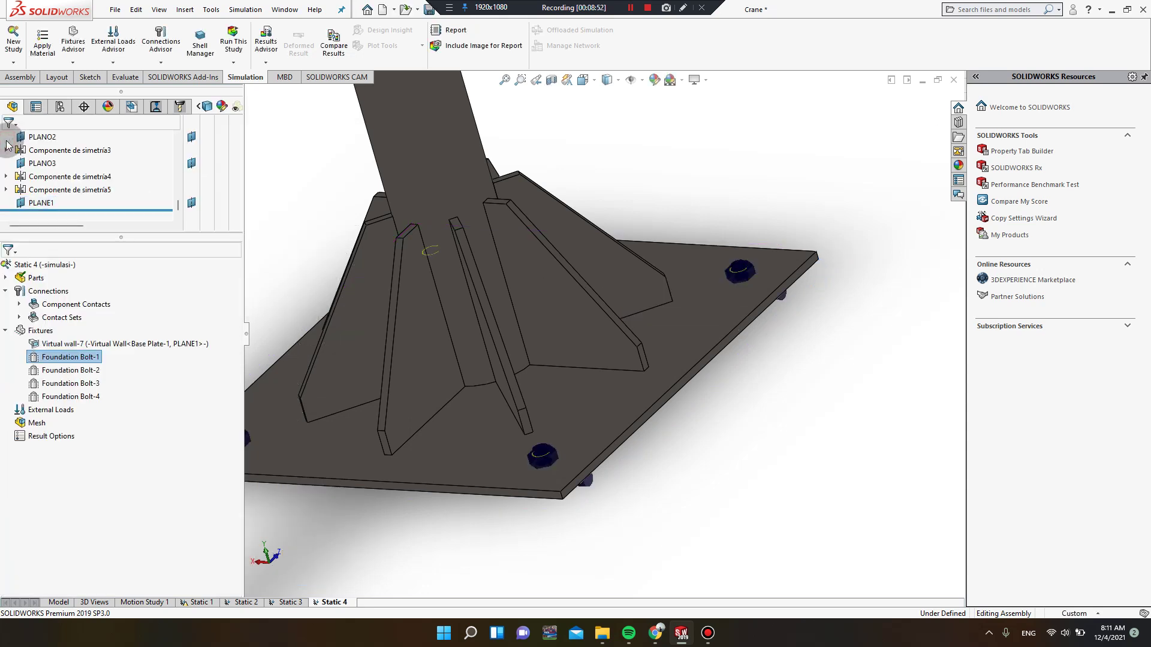
- Edit Foundation Bolt-3 to a nut diameter of 26 mm and a nominal shank diameter of 16 mm
{"action": "right_click", "coordinate": [76, 387]}
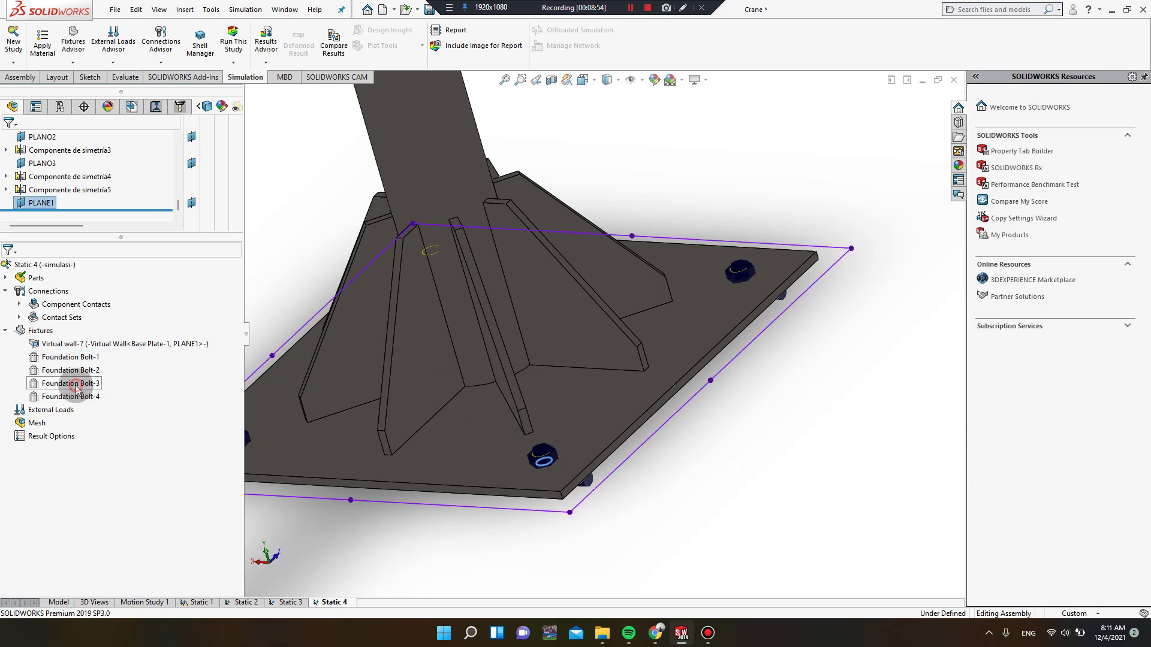
{"action": "left_click", "coordinate": [86, 394]}
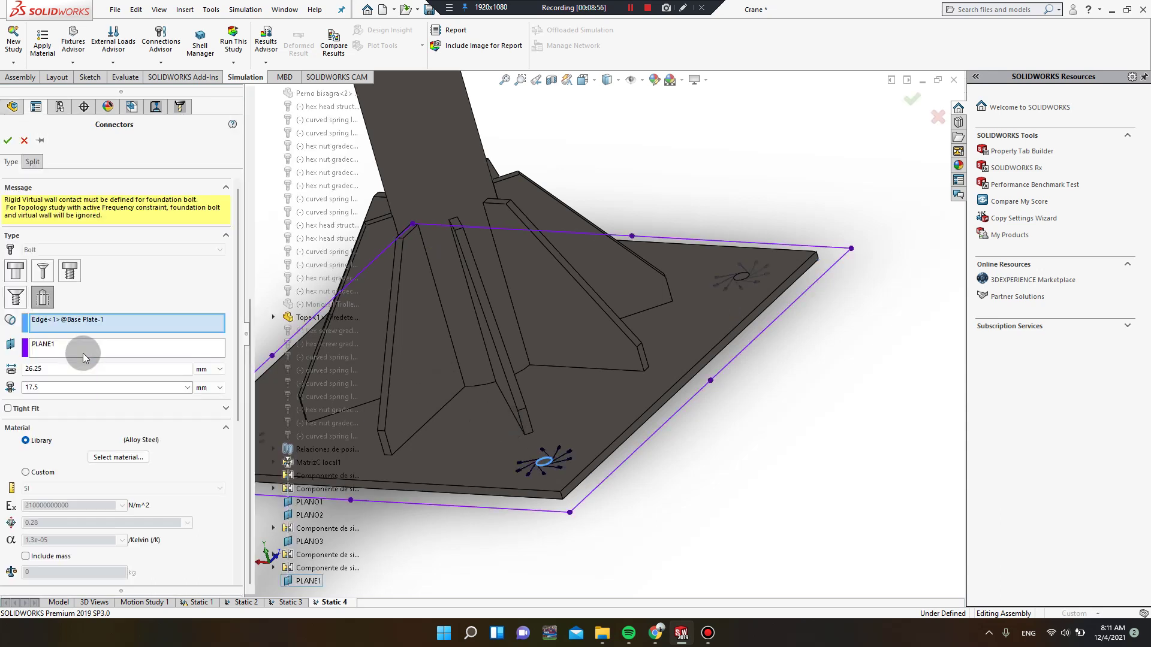
{"action": "left_click_drag", "start_coordinate": [82, 368], "coordinate": [2, 369]}
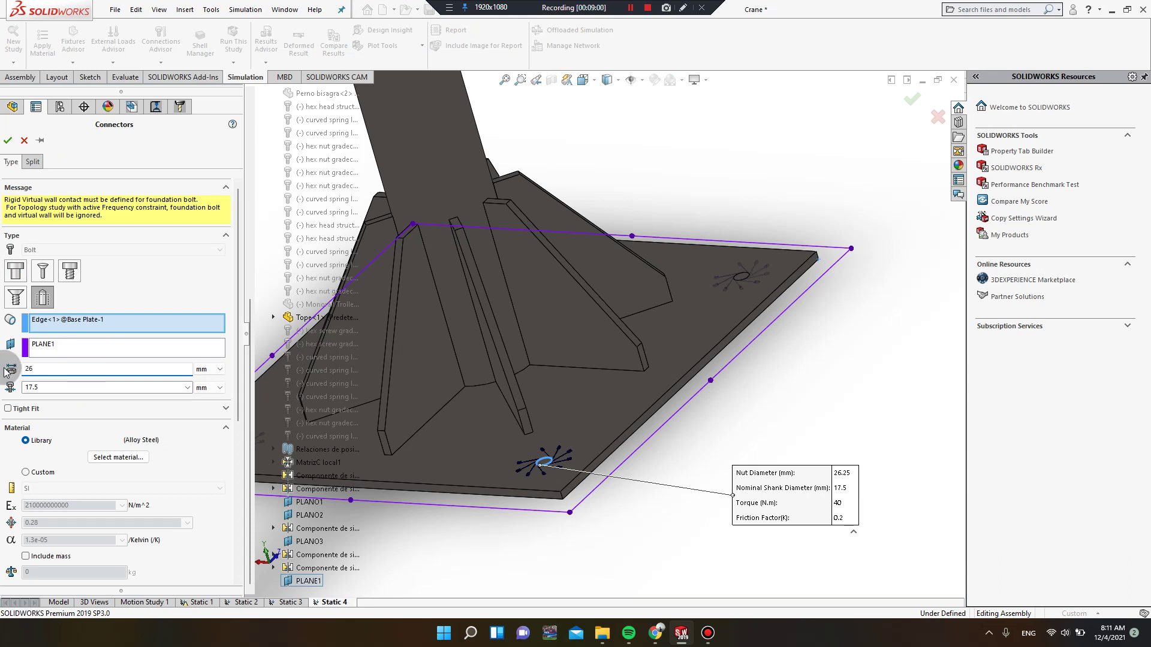
{"action": "type", "text": "17.5"}
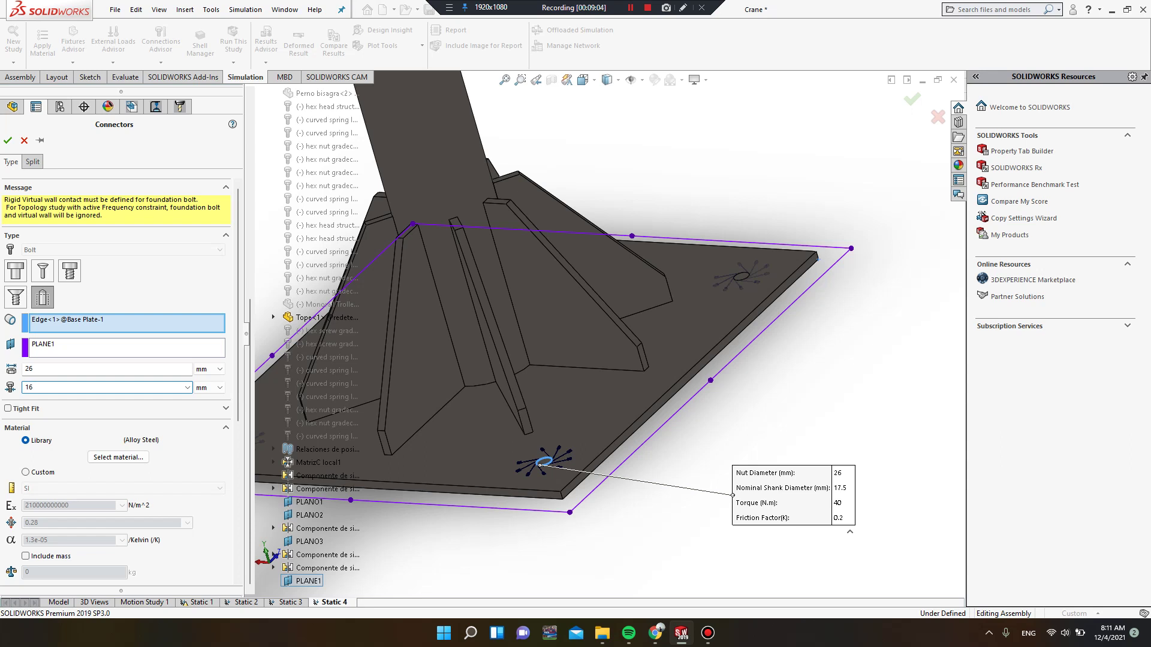
{"action": "scroll", "coordinate": [208, 482], "scroll_direction": "down", "scroll_amount": 5}
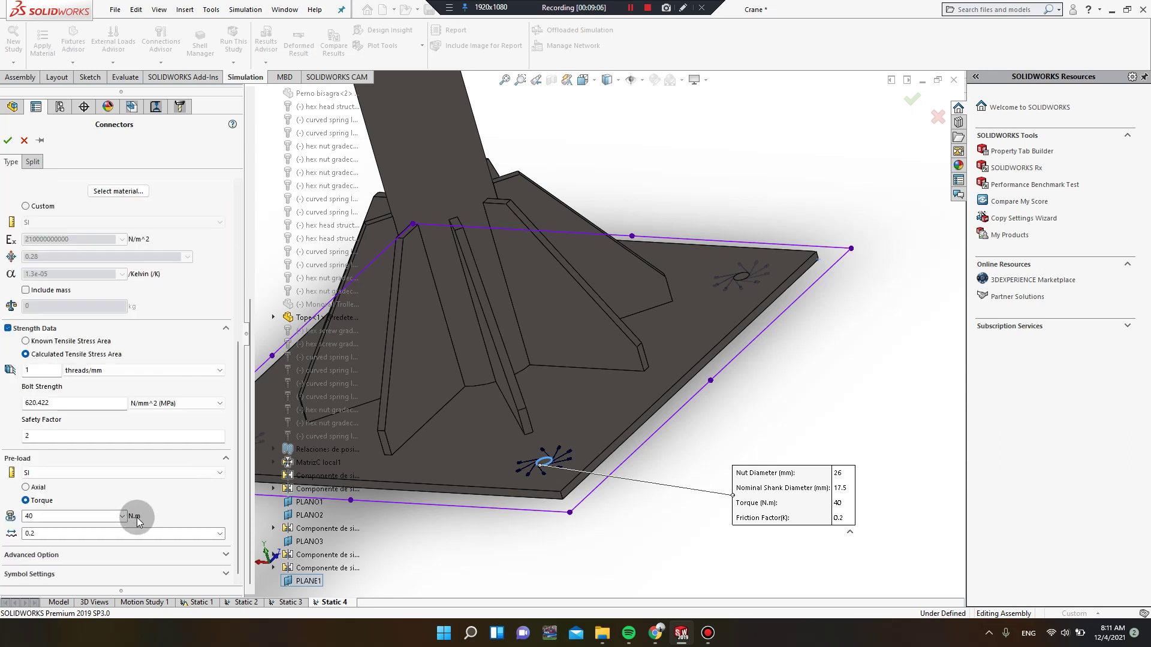
{"action": "left_click", "coordinate": [7, 141]}
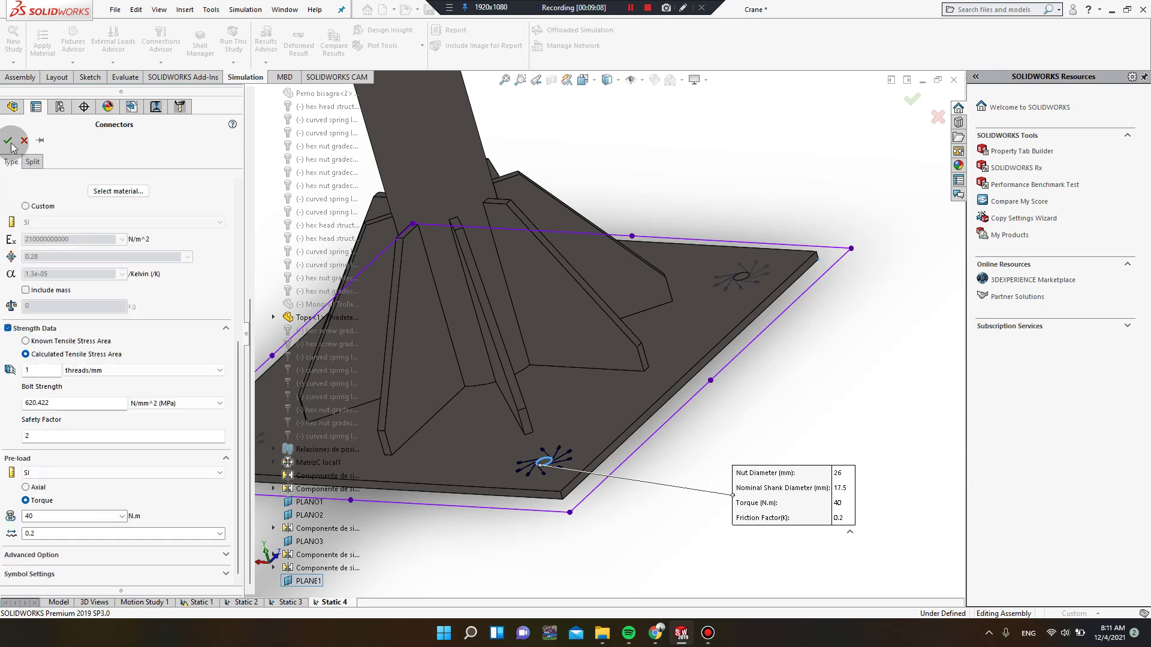
- Check Foundation Bolt-1's definition and set Foundation Bolt-2's nominal shank diameter to 16 mm
{"action": "right_click", "coordinate": [88, 359]}
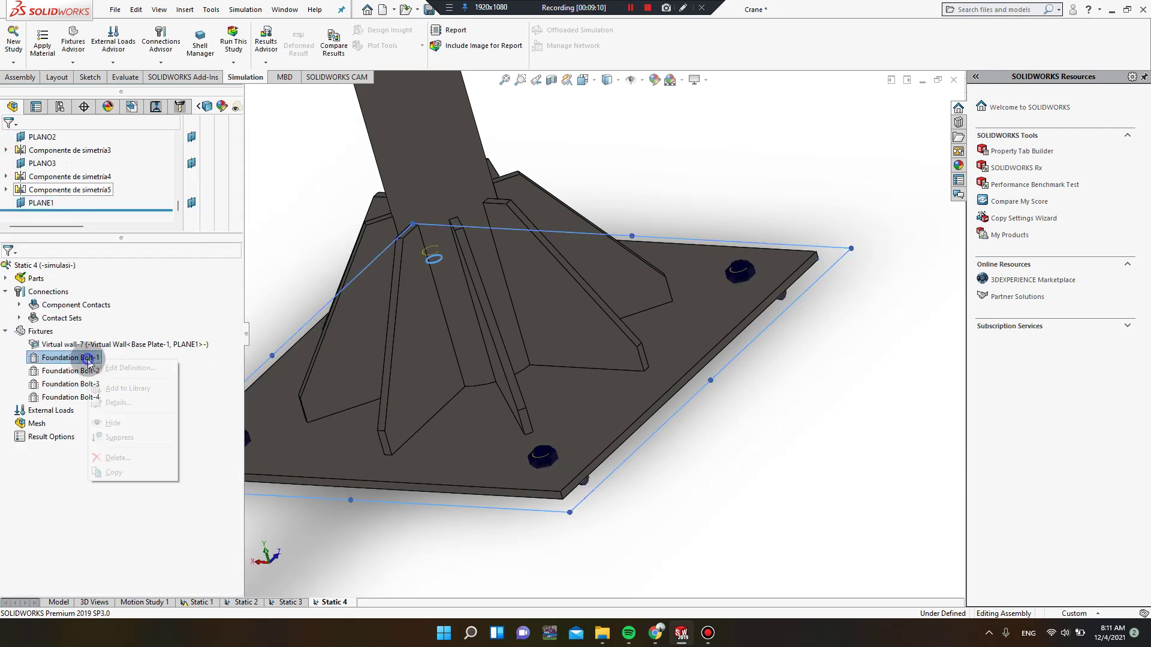
{"action": "left_click", "coordinate": [98, 367]}
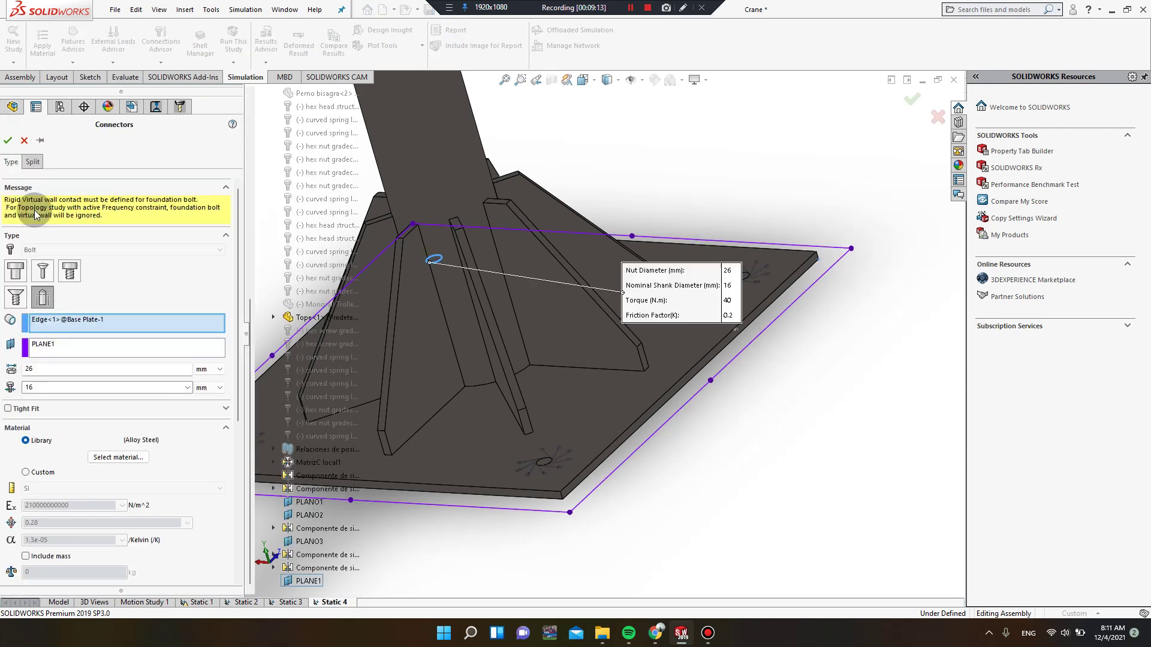
{"action": "left_click", "coordinate": [8, 141]}
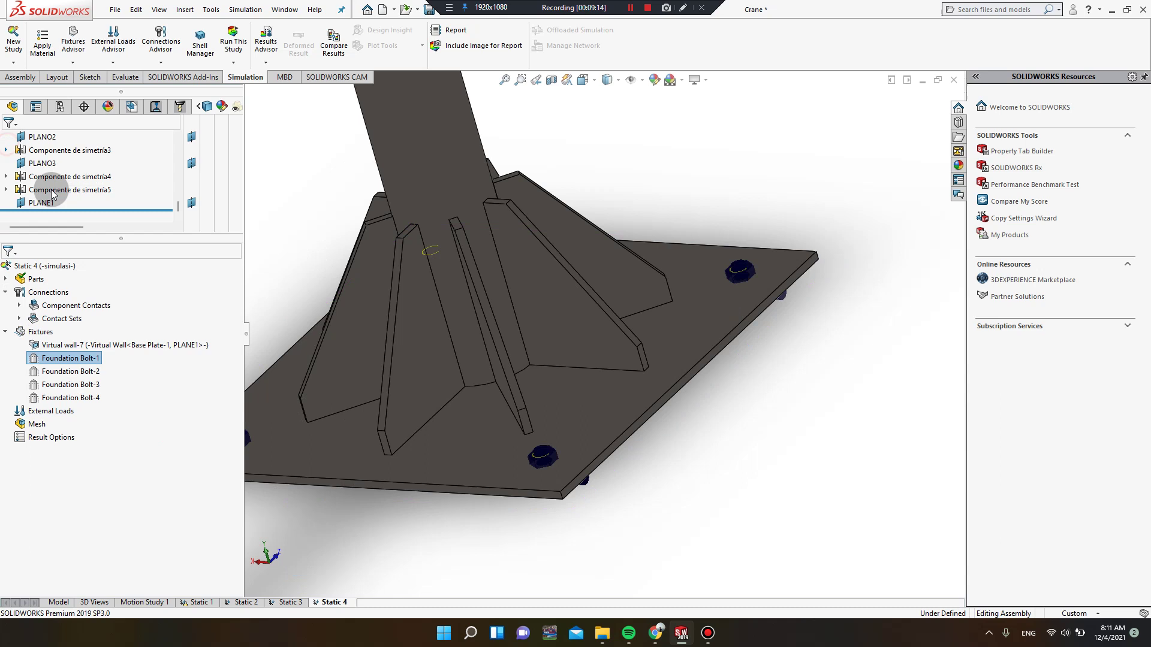
{"action": "right_click", "coordinate": [63, 371]}
{"action": "left_click", "coordinate": [74, 383]}
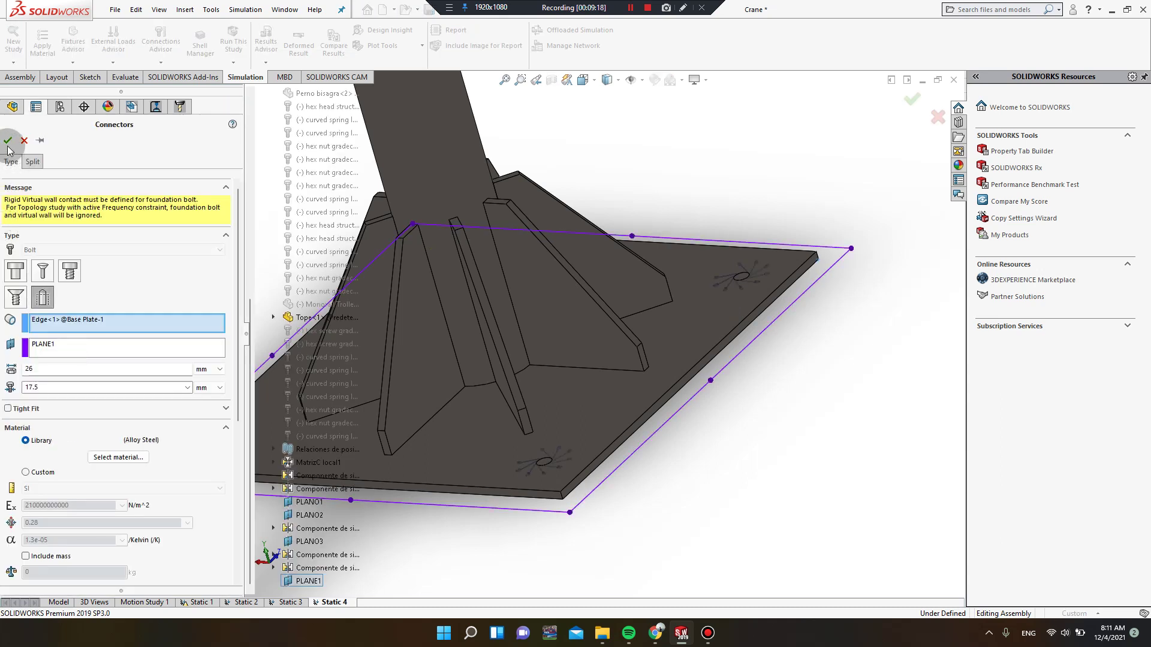
{"action": "left_click_drag", "start_coordinate": [82, 388], "coordinate": [2, 399]}
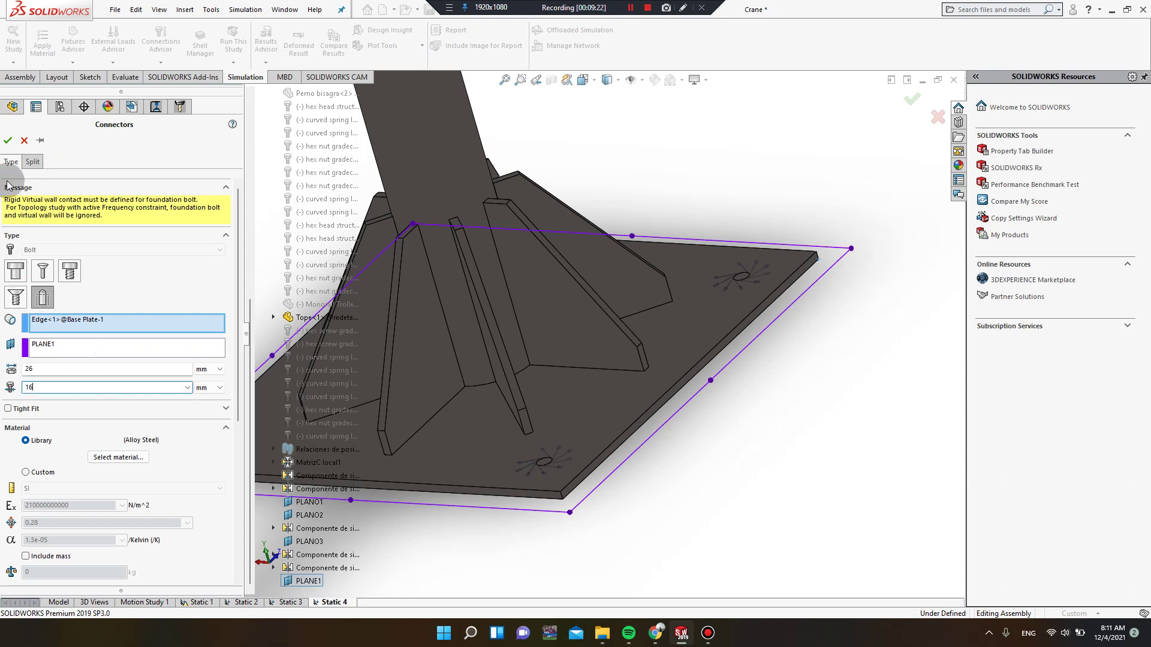
{"action": "left_click", "coordinate": [8, 140]}
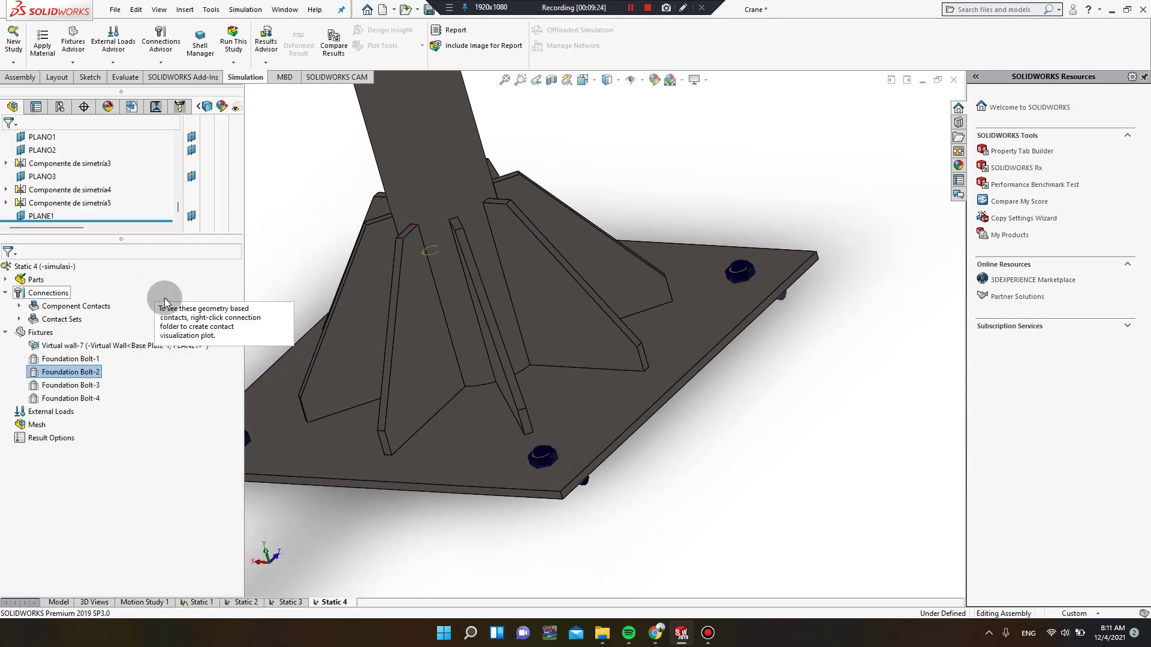
- Examine the four foundation bolts on the base plate and the hinge brackets joining the crane's column and boom
{"action": "scroll", "coordinate": [480, 420], "scroll_direction": "up", "scroll_amount": 2}
{"action": "scroll", "coordinate": [456, 421], "scroll_direction": "down", "scroll_amount": 5}
{"action": "scroll", "coordinate": [461, 319], "scroll_direction": "down", "scroll_amount": 3}
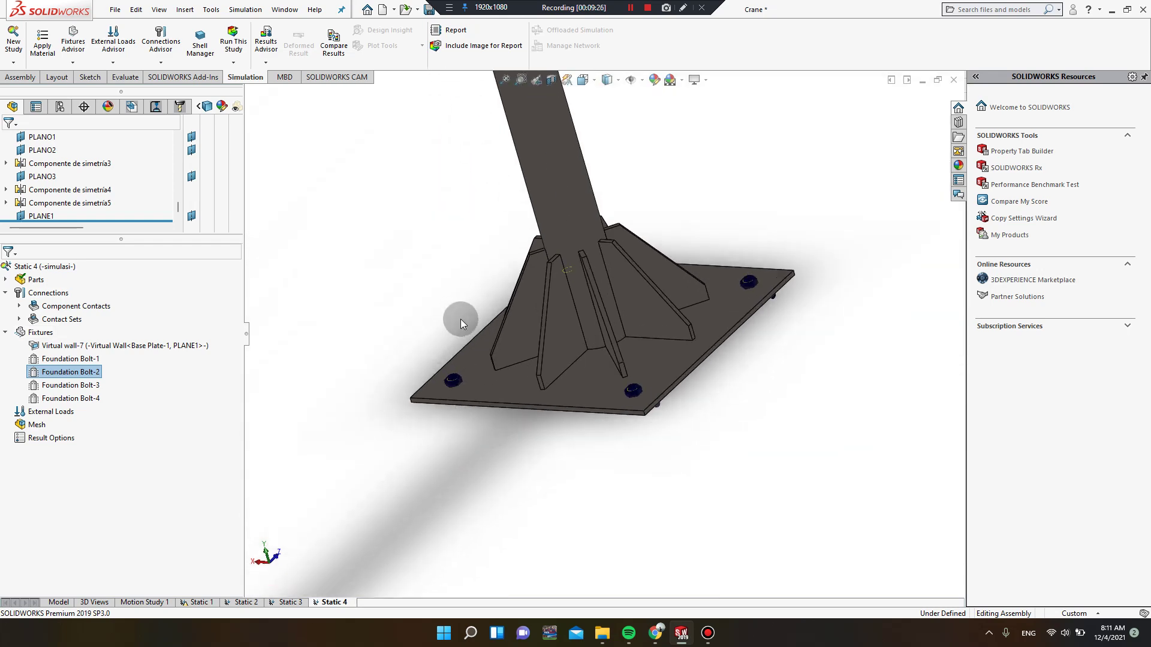
{"action": "middle_click_drag", "start_coordinate": [499, 352], "coordinate": [539, 362]}
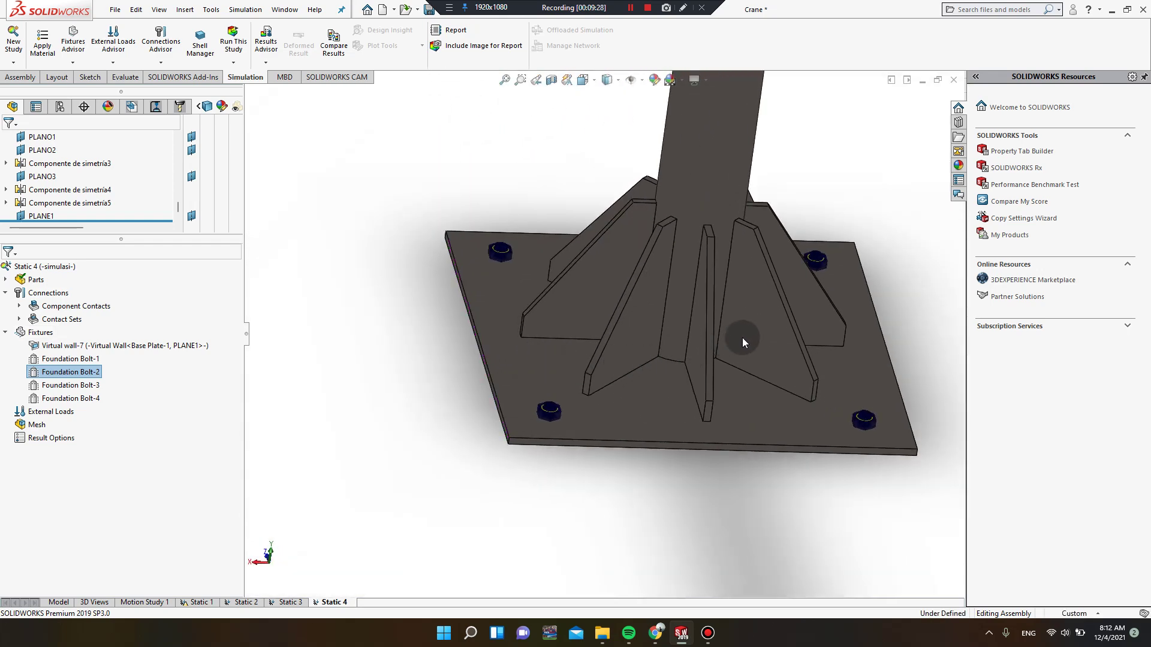
{"action": "scroll", "coordinate": [743, 337], "scroll_direction": "down", "scroll_amount": 2}
{"action": "scroll", "coordinate": [743, 336], "scroll_direction": "up", "scroll_amount": 5}
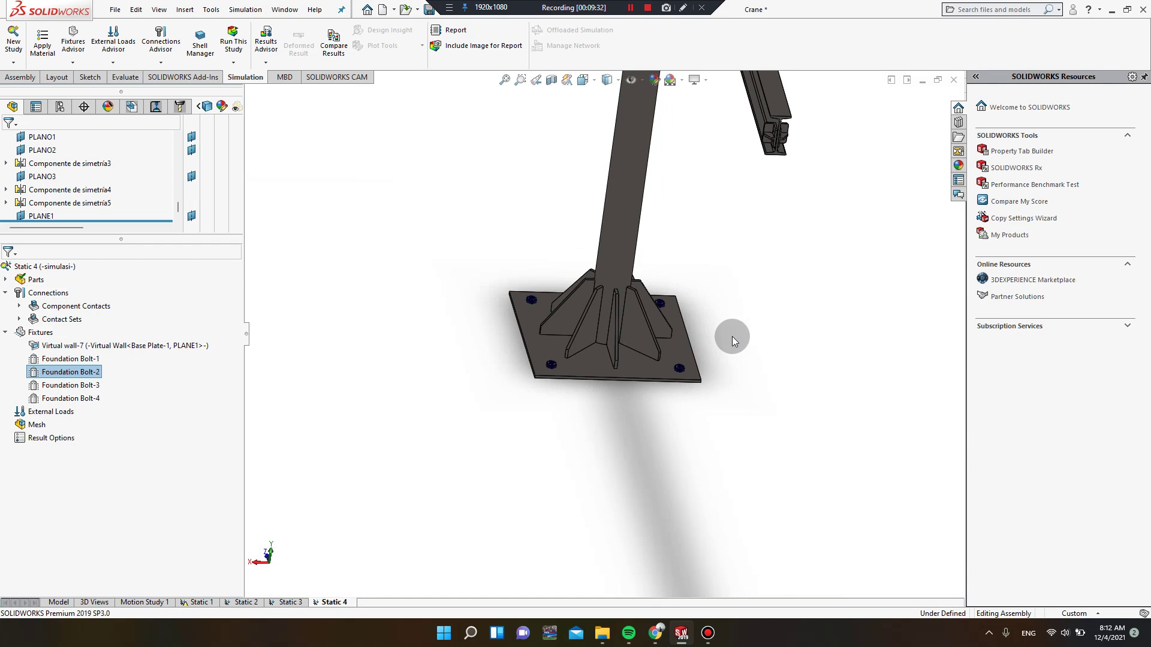
{"action": "scroll", "coordinate": [727, 308], "scroll_direction": "up", "scroll_amount": 3}
{"action": "middle_click_drag", "start_coordinate": [725, 308], "coordinate": [597, 215]}
{"action": "scroll", "coordinate": [580, 308], "scroll_direction": "down", "scroll_amount": 5}
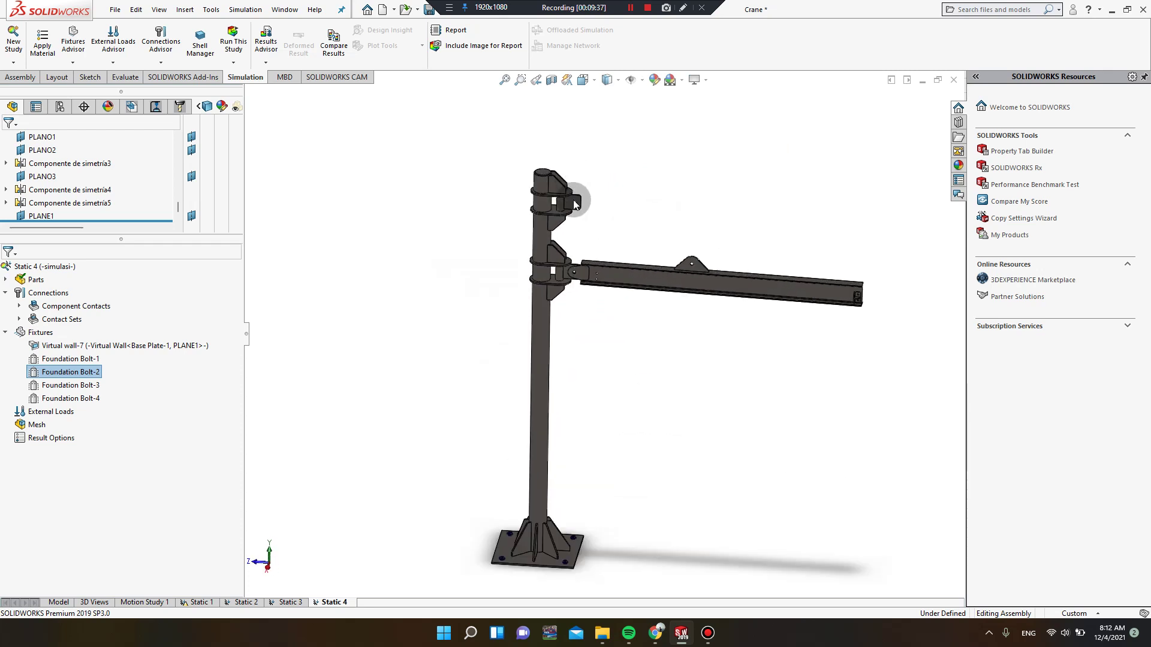
{"action": "scroll", "coordinate": [581, 308], "scroll_direction": "down", "scroll_amount": 1}
{"action": "middle_click_drag", "start_coordinate": [529, 200], "coordinate": [386, 268]}
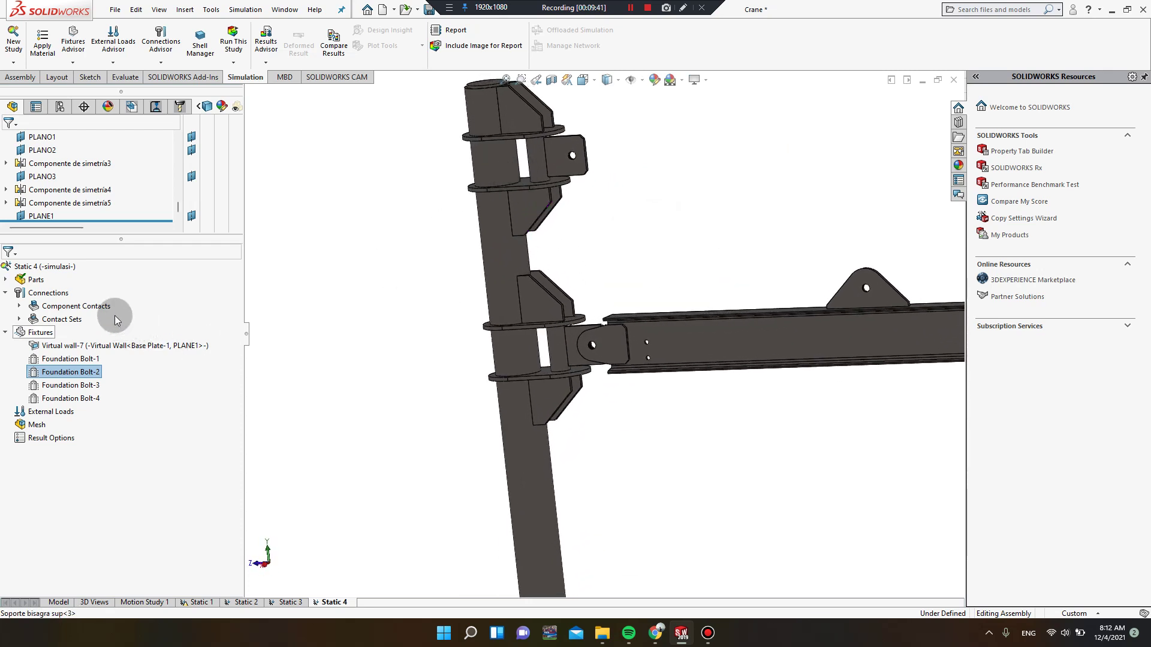
- Begin a link connector at the vertex inside the hole of the upper hinge plate
{"action": "right_click", "coordinate": [63, 292]}
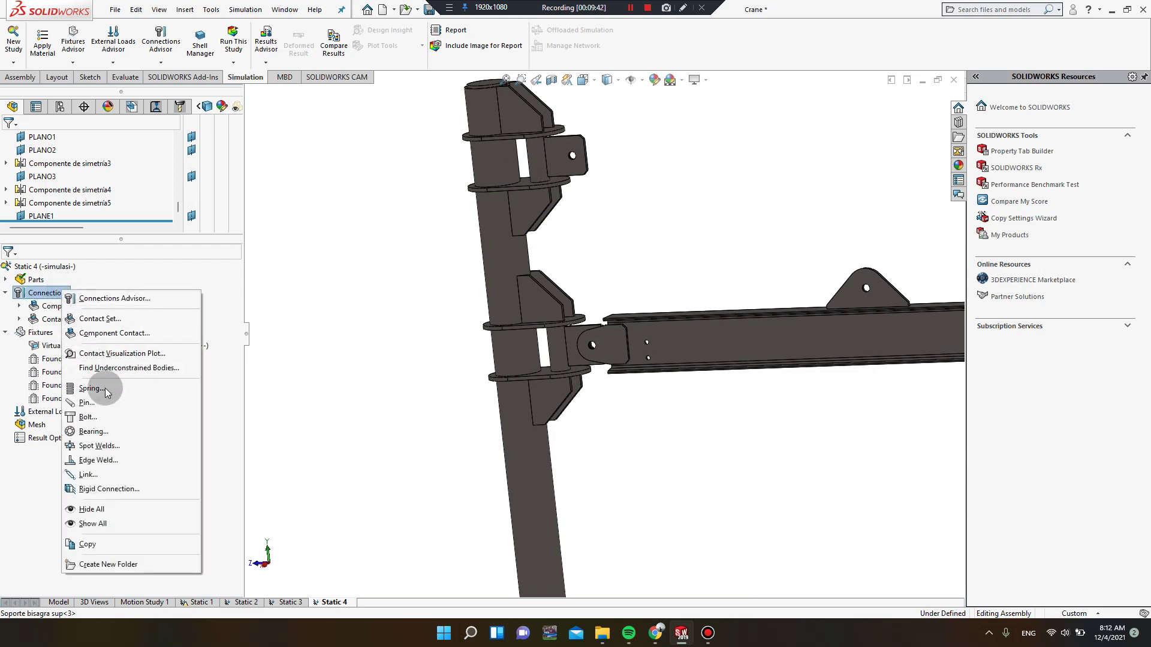
{"action": "left_click", "coordinate": [89, 474]}
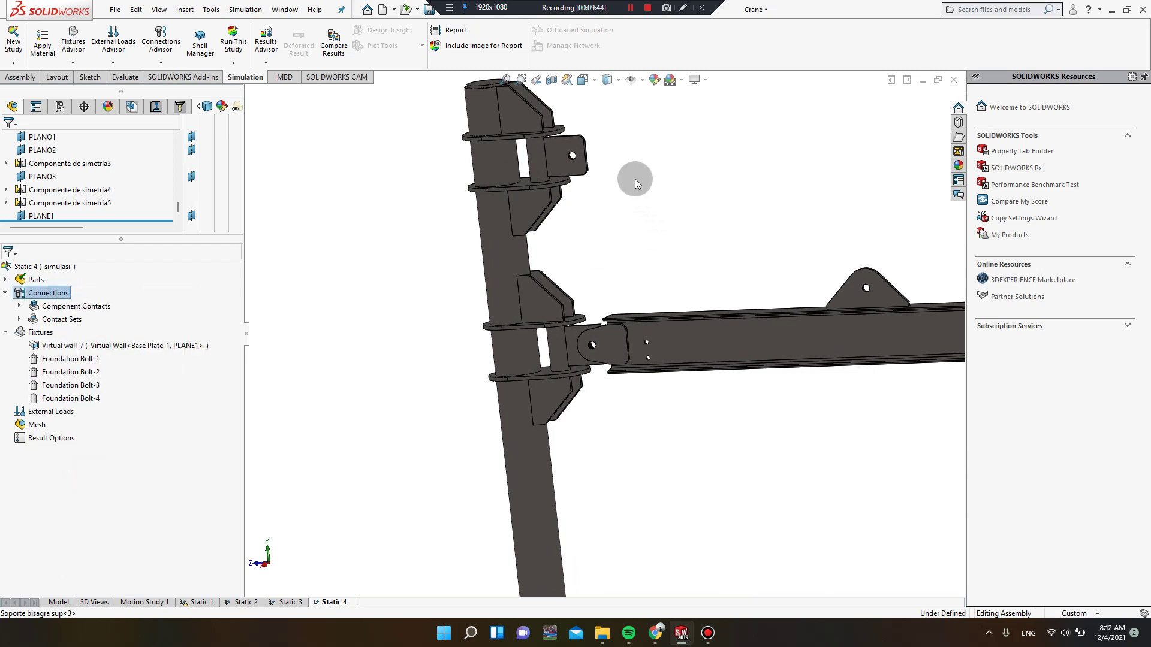
{"action": "left_click", "coordinate": [101, 255]}
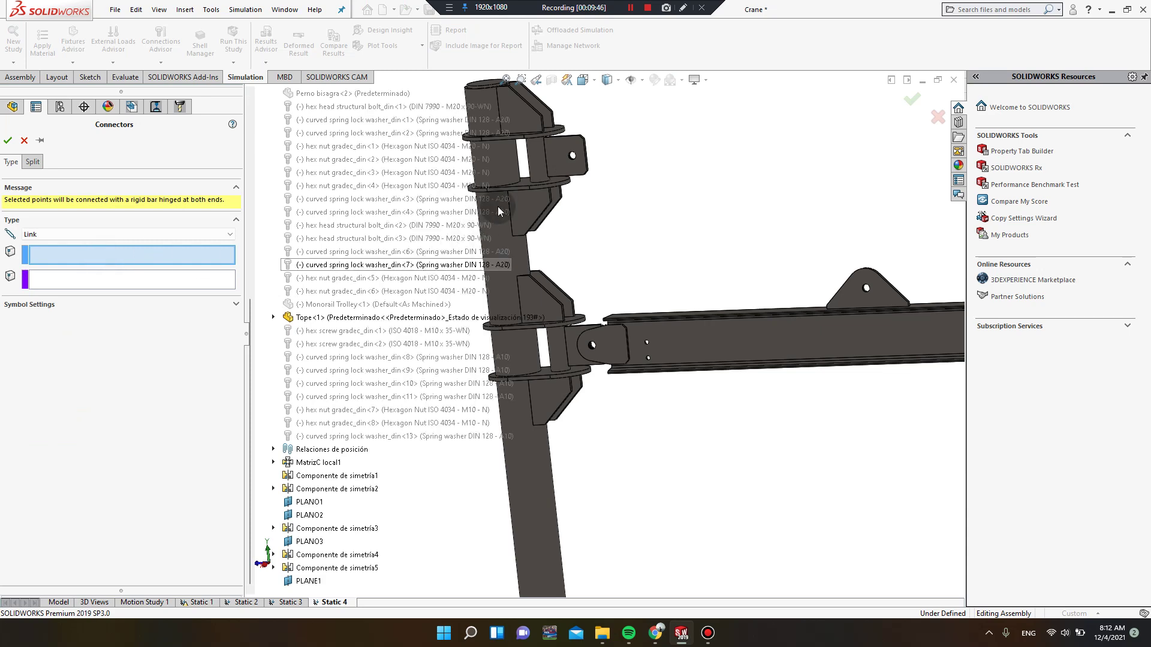
{"action": "scroll", "coordinate": [560, 164], "scroll_direction": "down", "scroll_amount": 3}
{"action": "scroll", "coordinate": [642, 191], "scroll_direction": "down", "scroll_amount": 6}
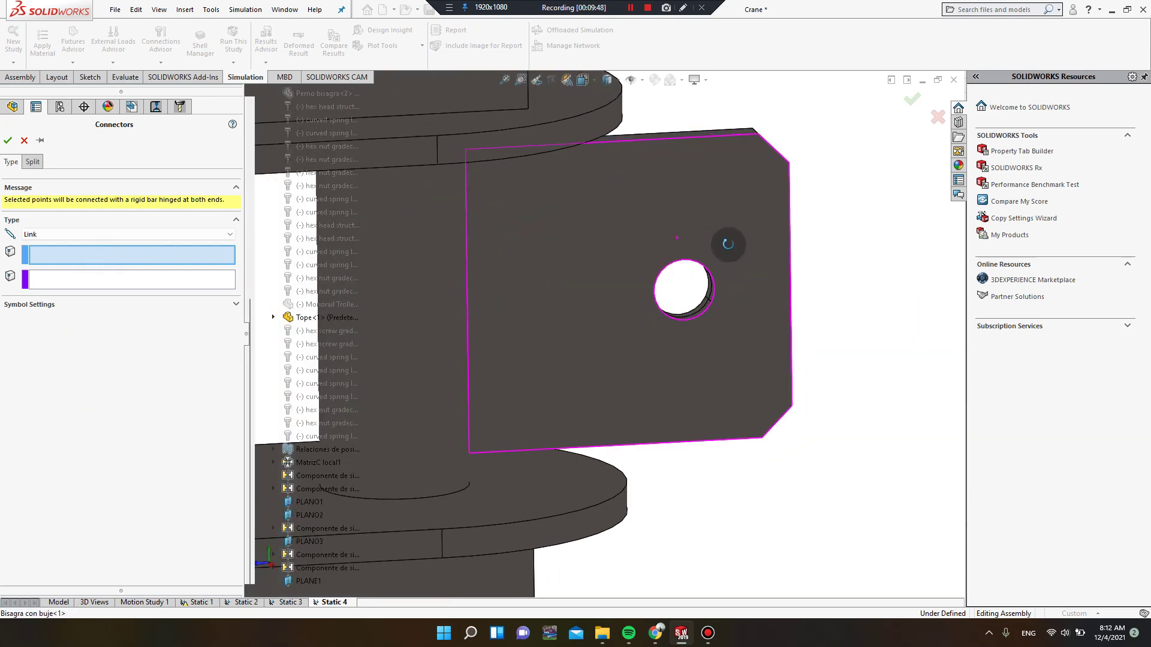
{"action": "left_click", "coordinate": [687, 298]}
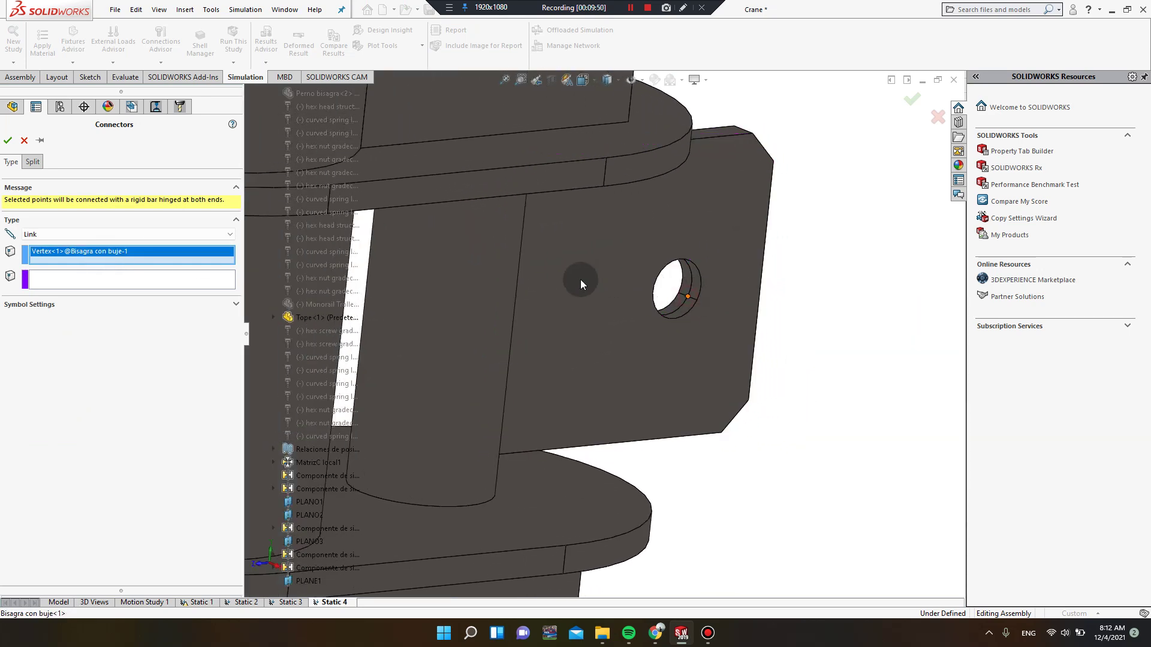
- Complete the link connector with the vertex inside the hole of the lug on top of the boom
{"action": "left_click", "coordinate": [147, 280]}
{"action": "scroll", "coordinate": [705, 380], "scroll_direction": "down", "scroll_amount": 3}
{"action": "scroll", "coordinate": [705, 380], "scroll_direction": "up", "scroll_amount": 10}
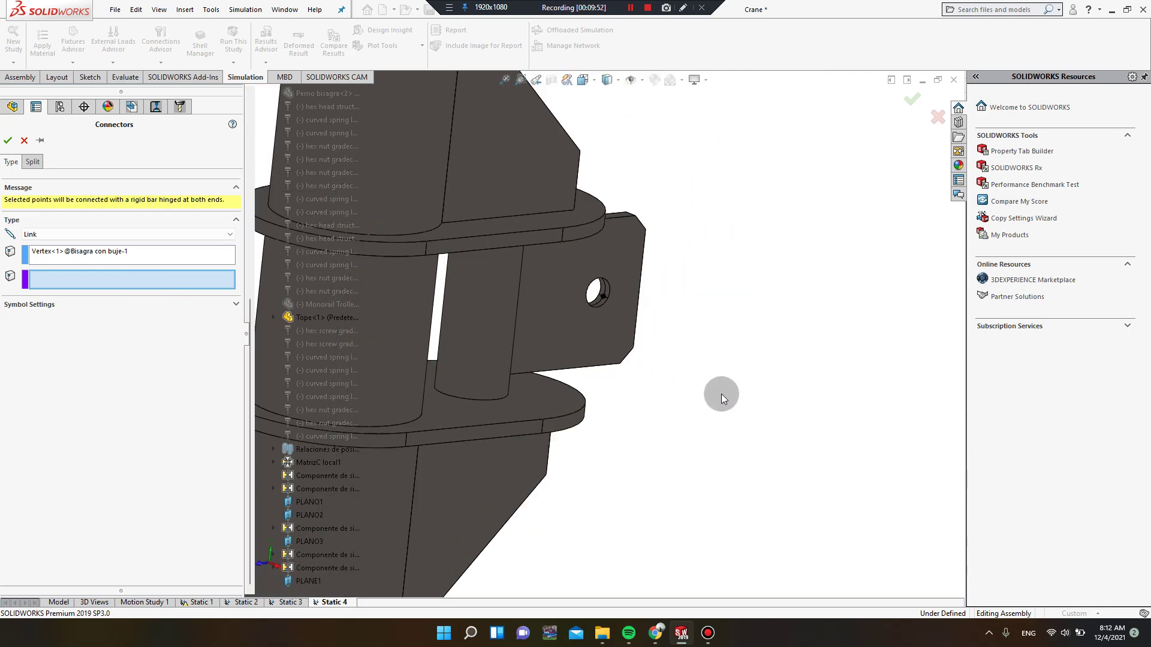
{"action": "scroll", "coordinate": [737, 402], "scroll_direction": "down", "scroll_amount": 8}
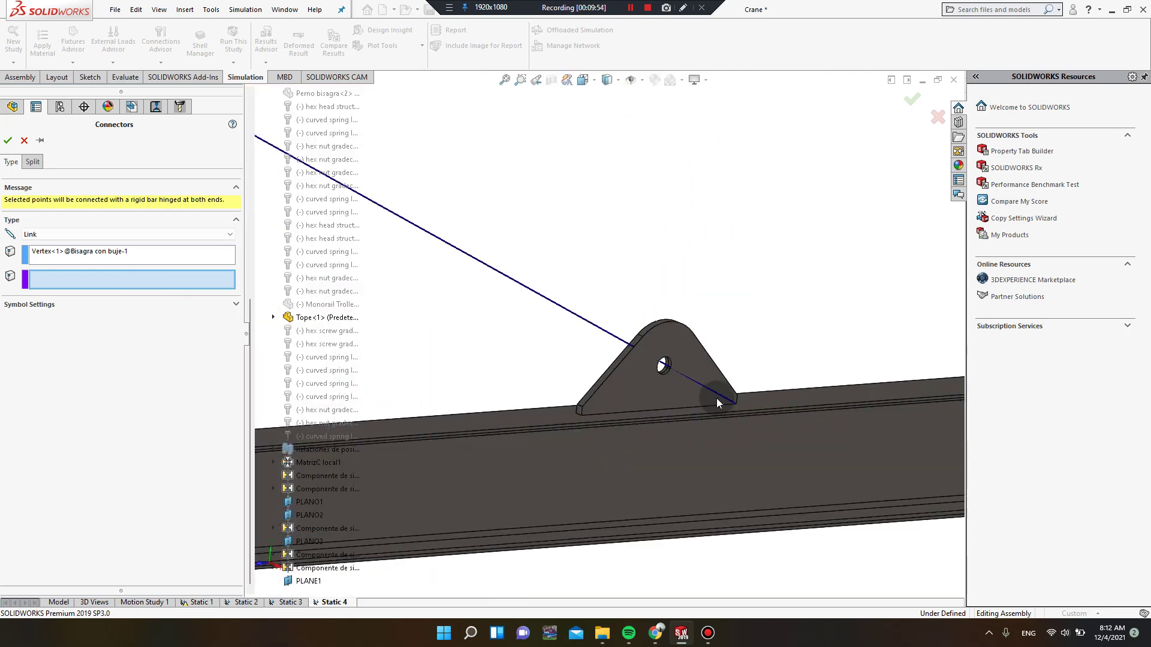
{"action": "scroll", "coordinate": [581, 300], "scroll_direction": "down", "scroll_amount": 6}
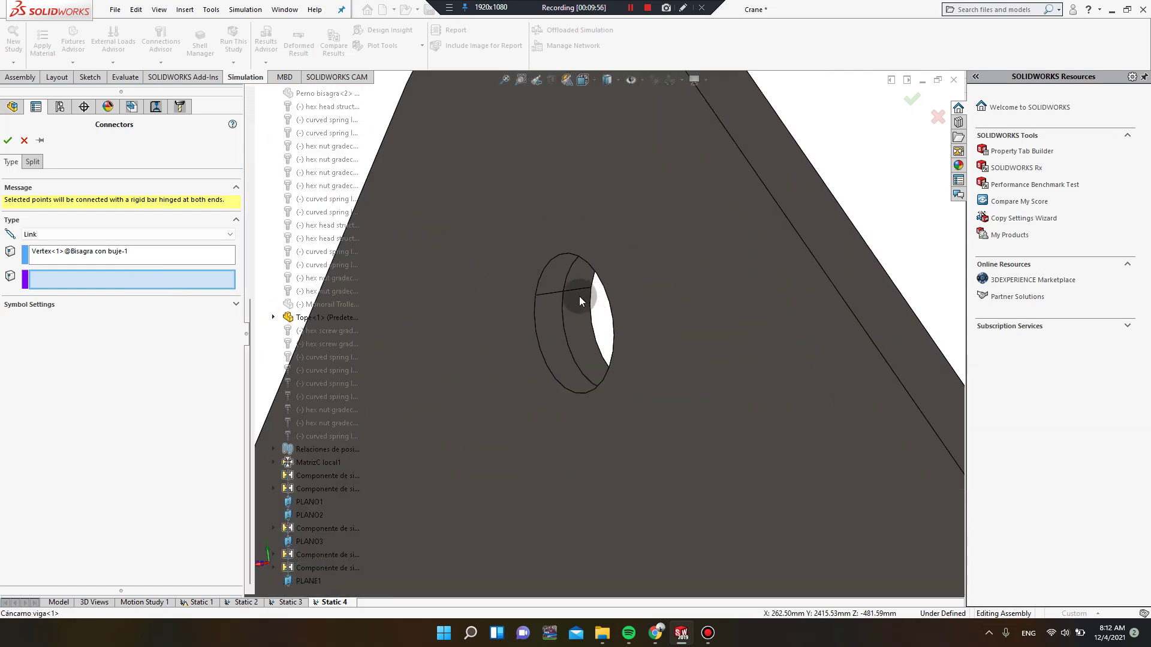
{"action": "left_click", "coordinate": [566, 294]}
{"action": "scroll", "coordinate": [572, 320], "scroll_direction": "up", "scroll_amount": 4}
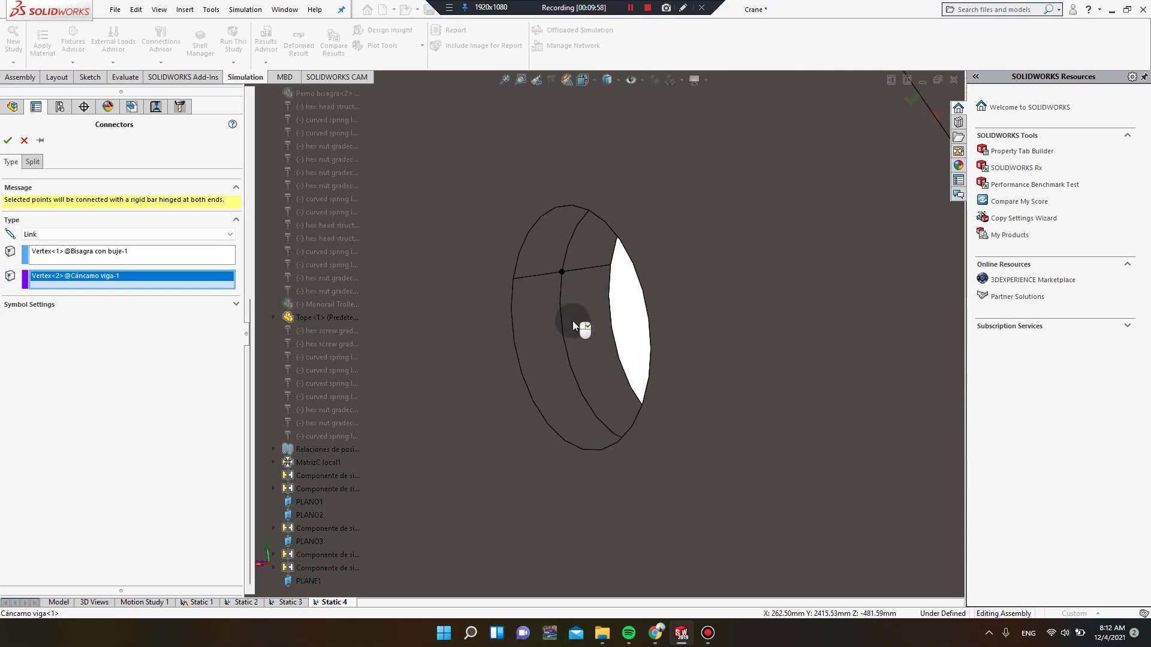
{"action": "scroll", "coordinate": [566, 320], "scroll_direction": "up", "scroll_amount": 10}
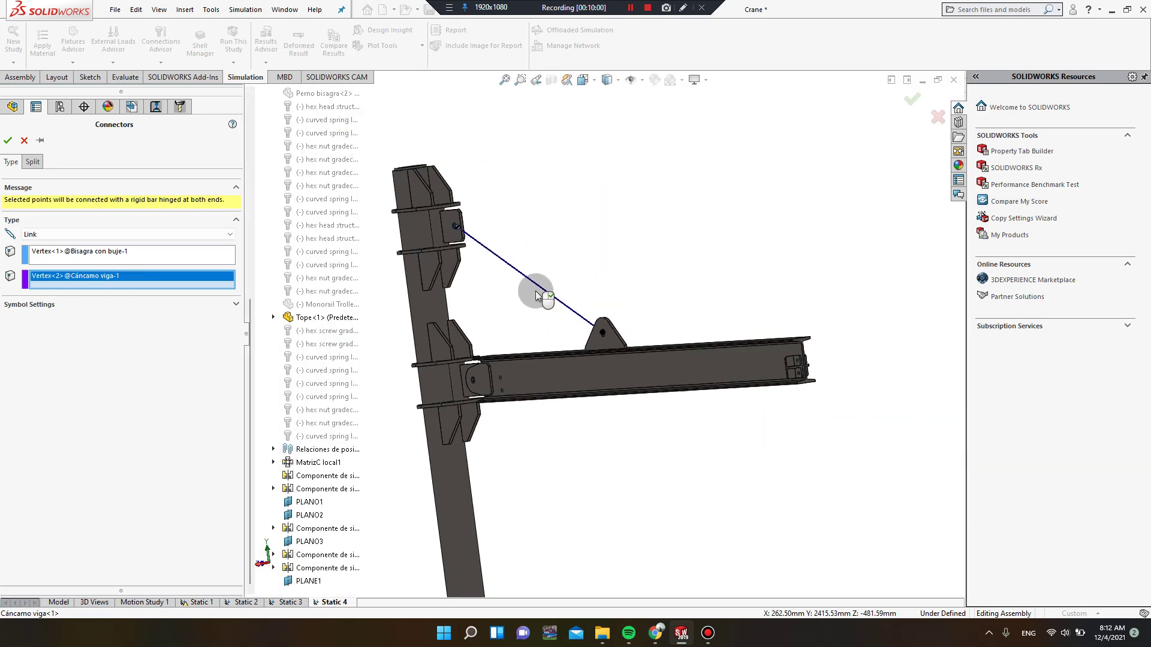
{"action": "scroll", "coordinate": [512, 275], "scroll_direction": "down", "scroll_amount": 3}
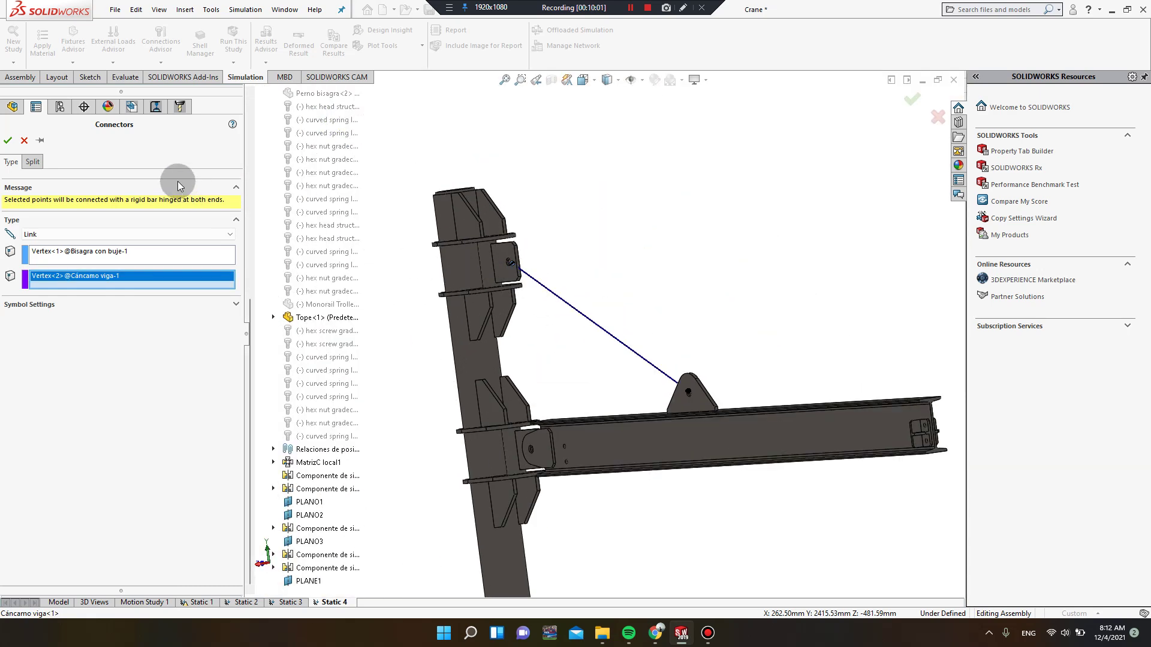
{"action": "left_click", "coordinate": [7, 142]}
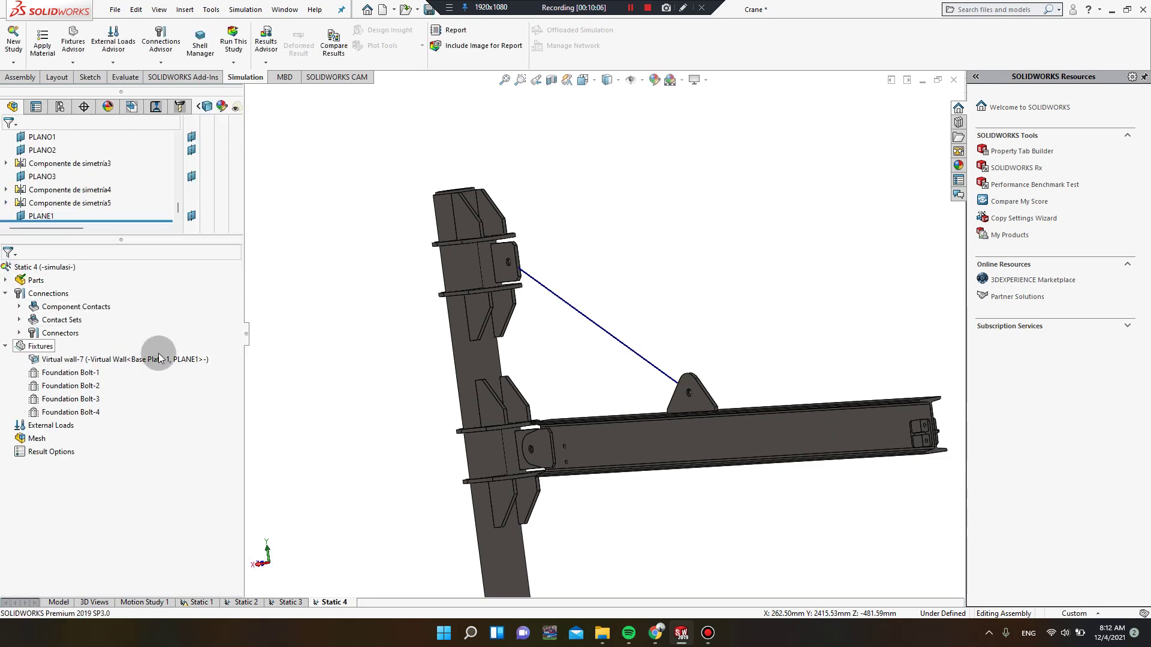
- Begin a pin connector through the upper hinge using the coaxial cylindrical faces of the hinge bushing and both support plates
{"action": "middle_click_drag", "start_coordinate": [509, 383], "coordinate": [497, 289]}
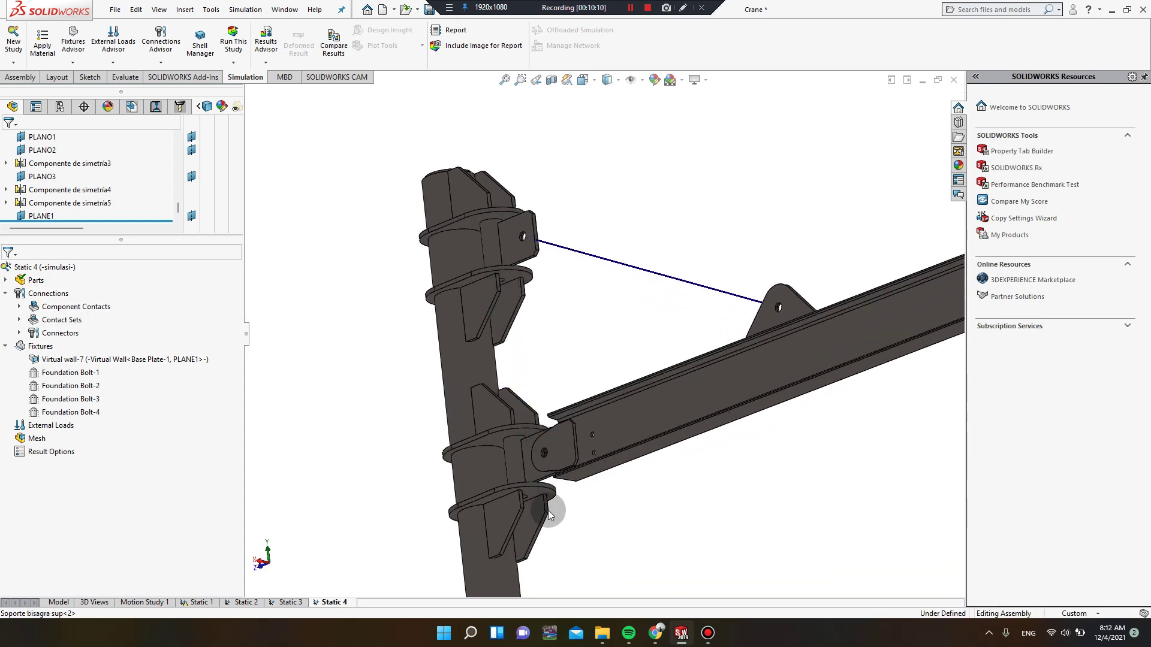
{"action": "right_click", "coordinate": [46, 293]}
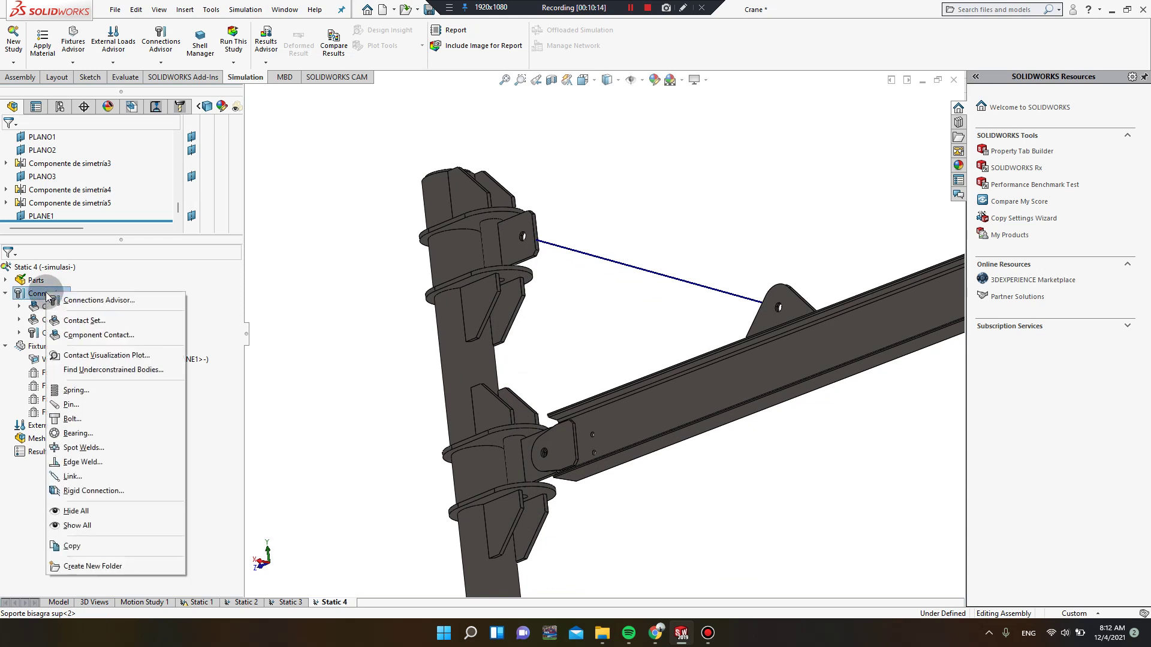
{"action": "left_click", "coordinate": [83, 410]}
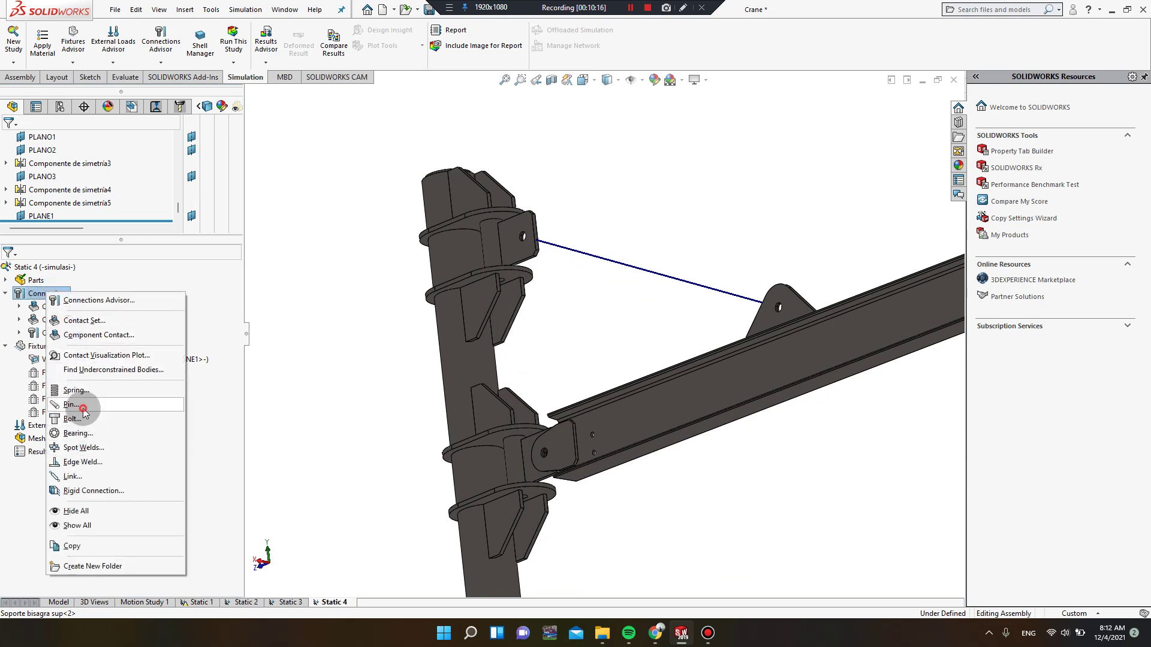
{"action": "scroll", "coordinate": [474, 263], "scroll_direction": "down", "scroll_amount": 4}
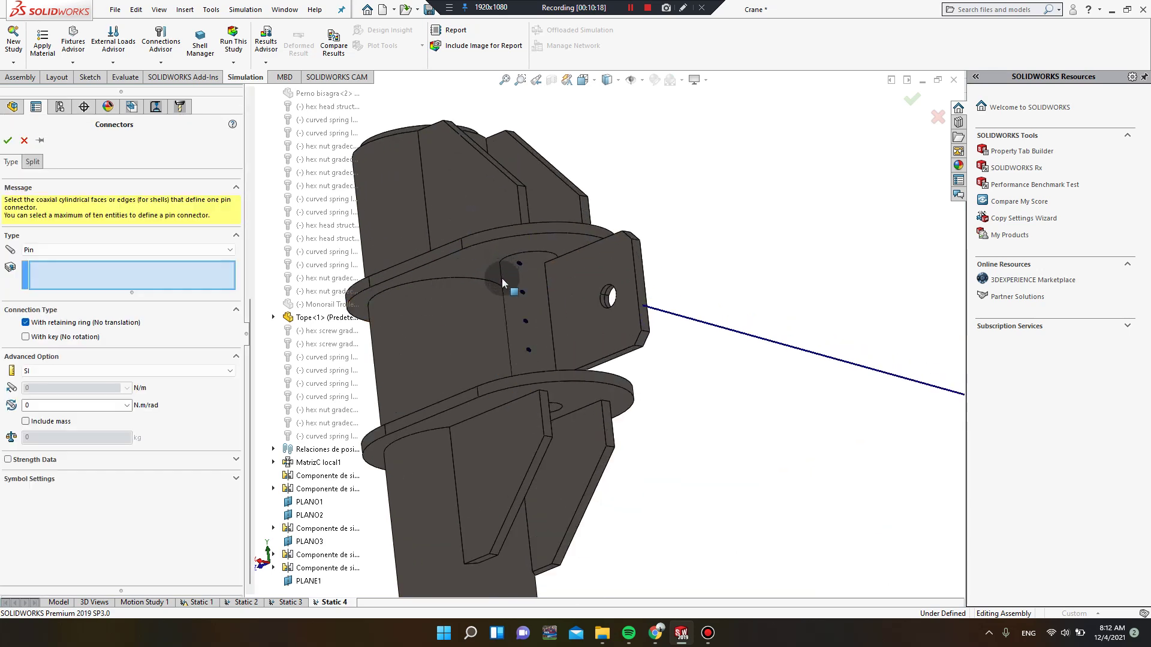
{"action": "scroll", "coordinate": [502, 279], "scroll_direction": "down", "scroll_amount": 2}
{"action": "middle_click_drag", "start_coordinate": [502, 290], "coordinate": [471, 255]}
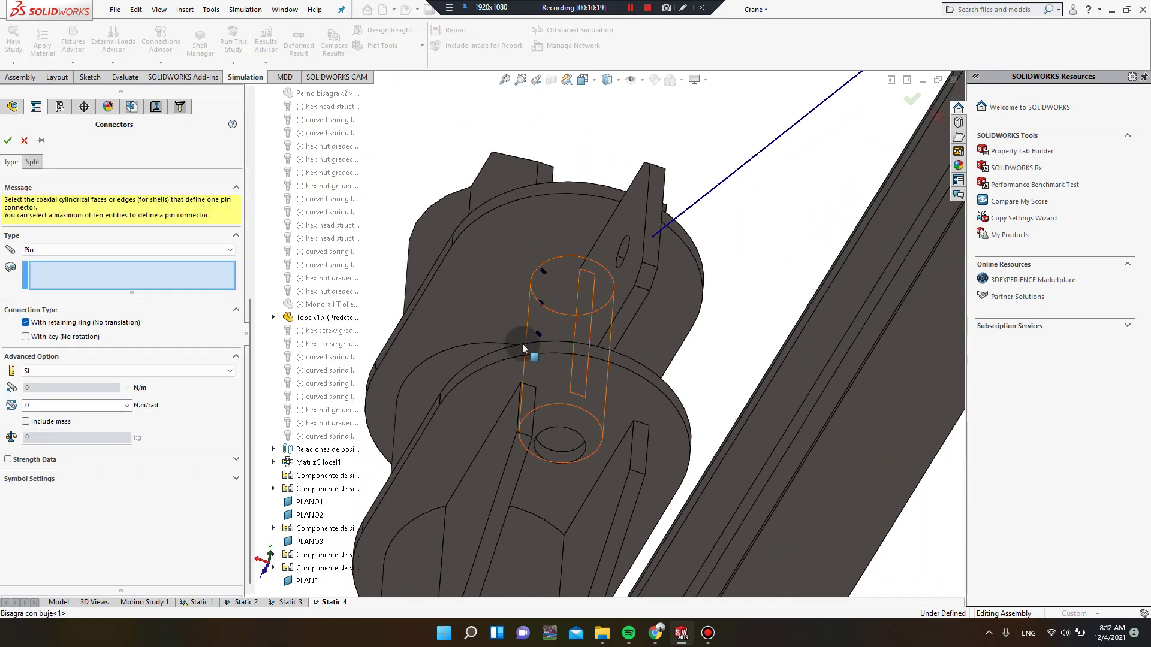
{"action": "left_click", "coordinate": [563, 453]}
{"action": "left_click", "coordinate": [563, 454]}
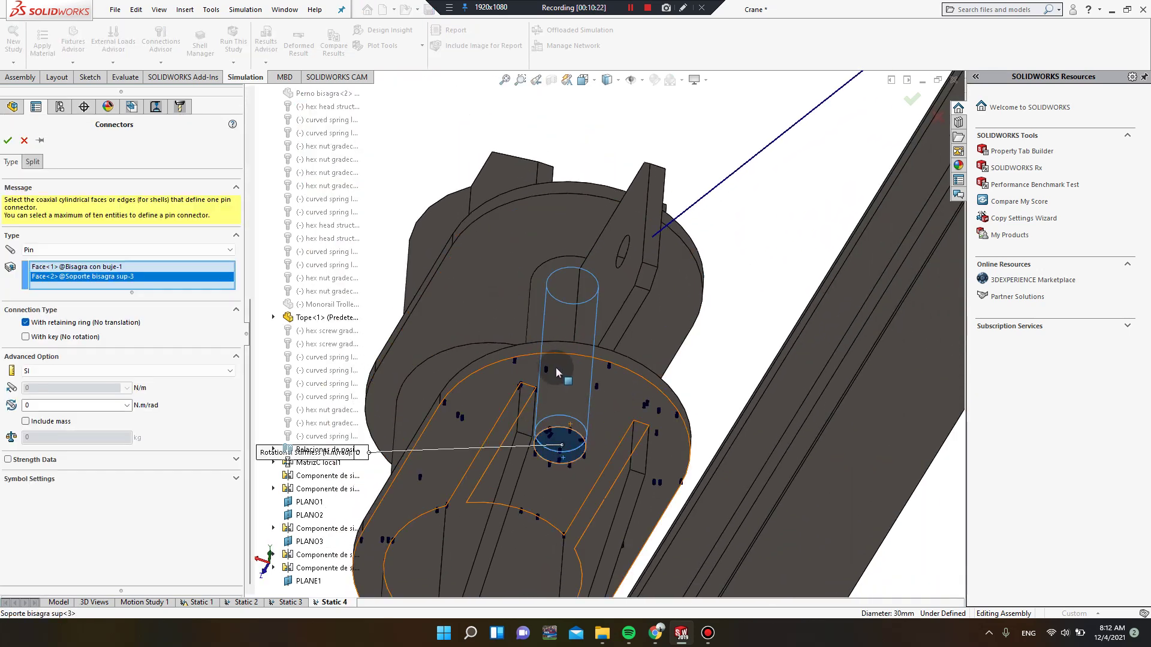
{"action": "middle_click_drag", "start_coordinate": [555, 368], "coordinate": [537, 181]}
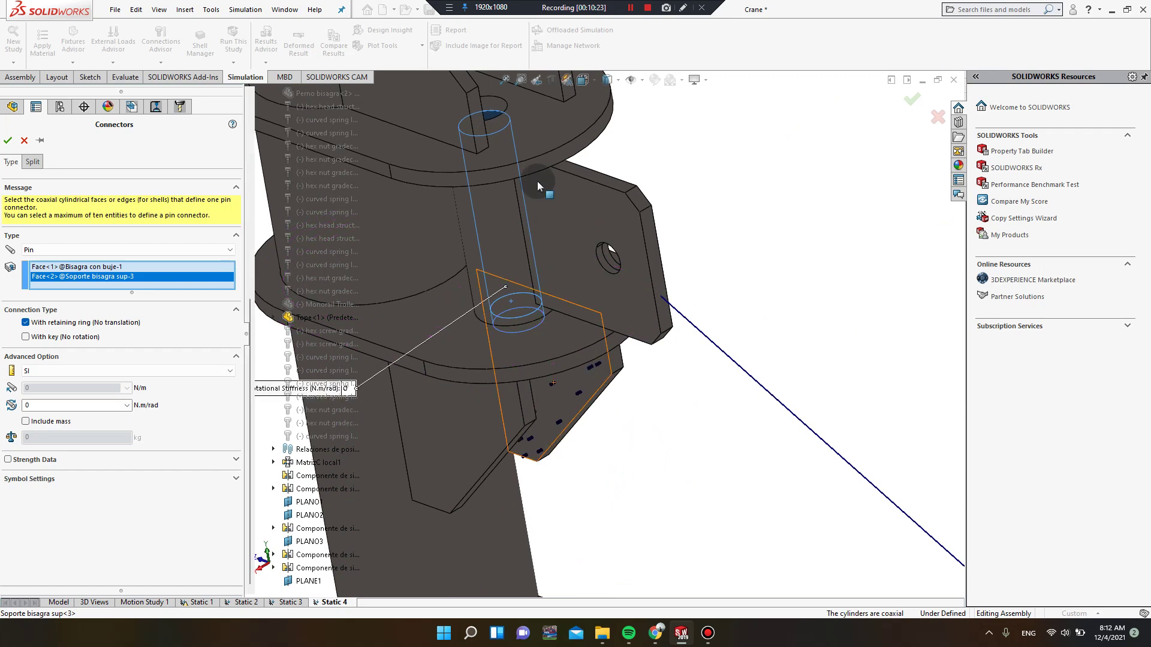
{"action": "left_click", "coordinate": [493, 107]}
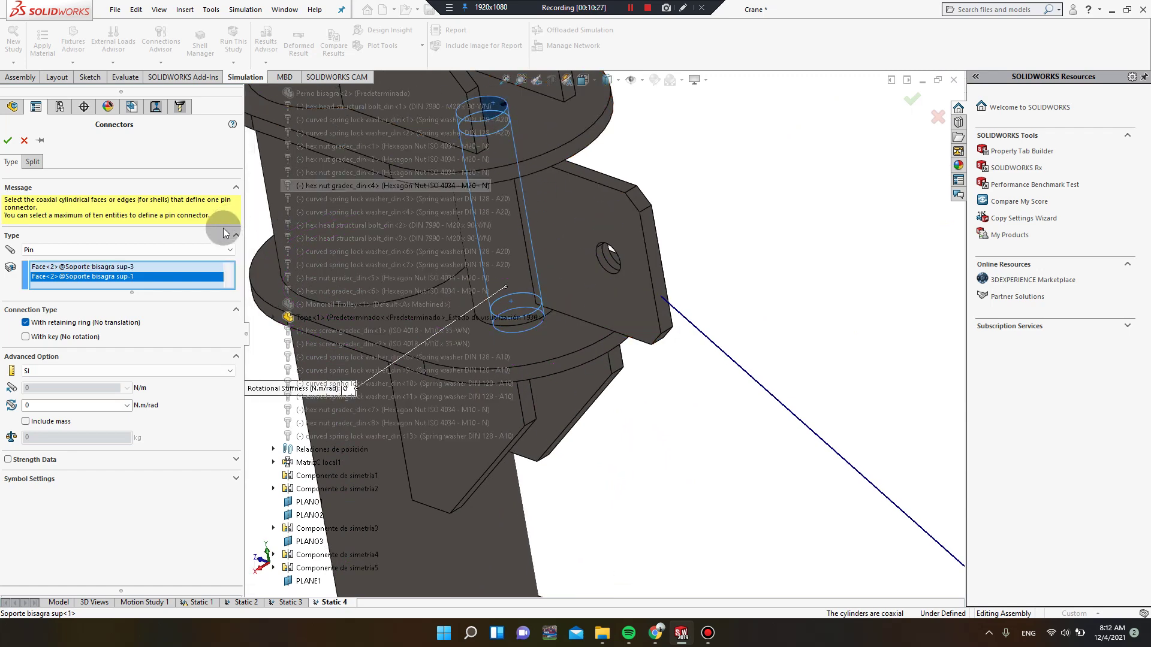
- Lock the upper hinge pin against rotation with a key and include strength data with a 25 mm² tensile stress area
{"action": "scroll", "coordinate": [491, 325], "scroll_direction": "up", "scroll_amount": 10}
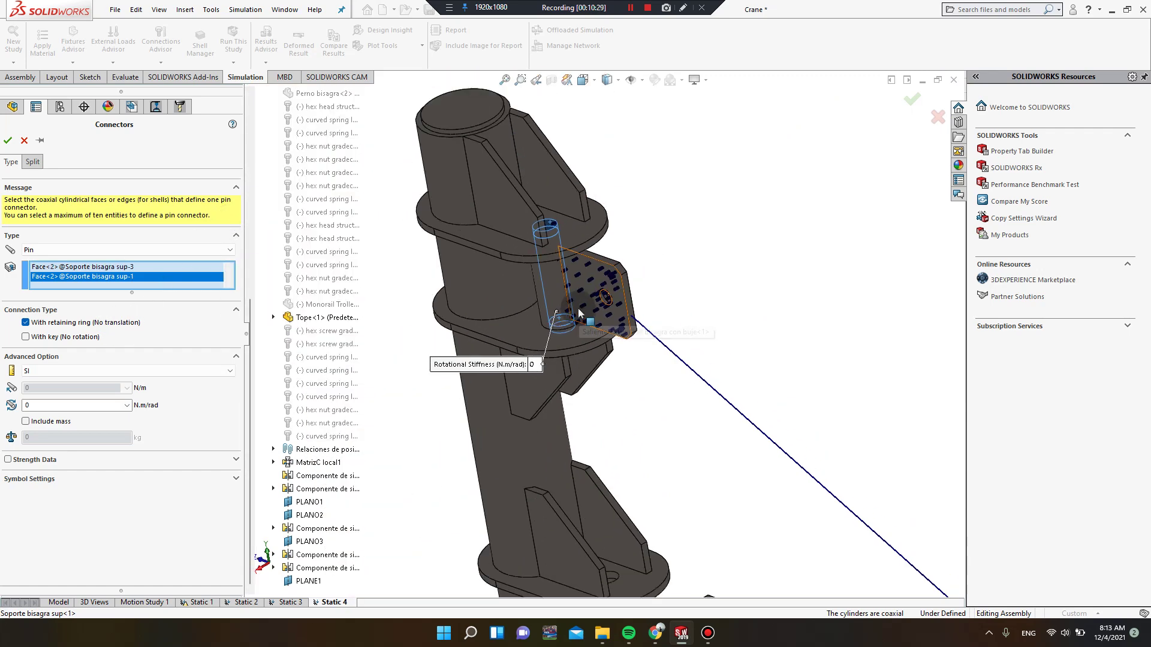
{"action": "scroll", "coordinate": [564, 344], "scroll_direction": "down", "scroll_amount": 10}
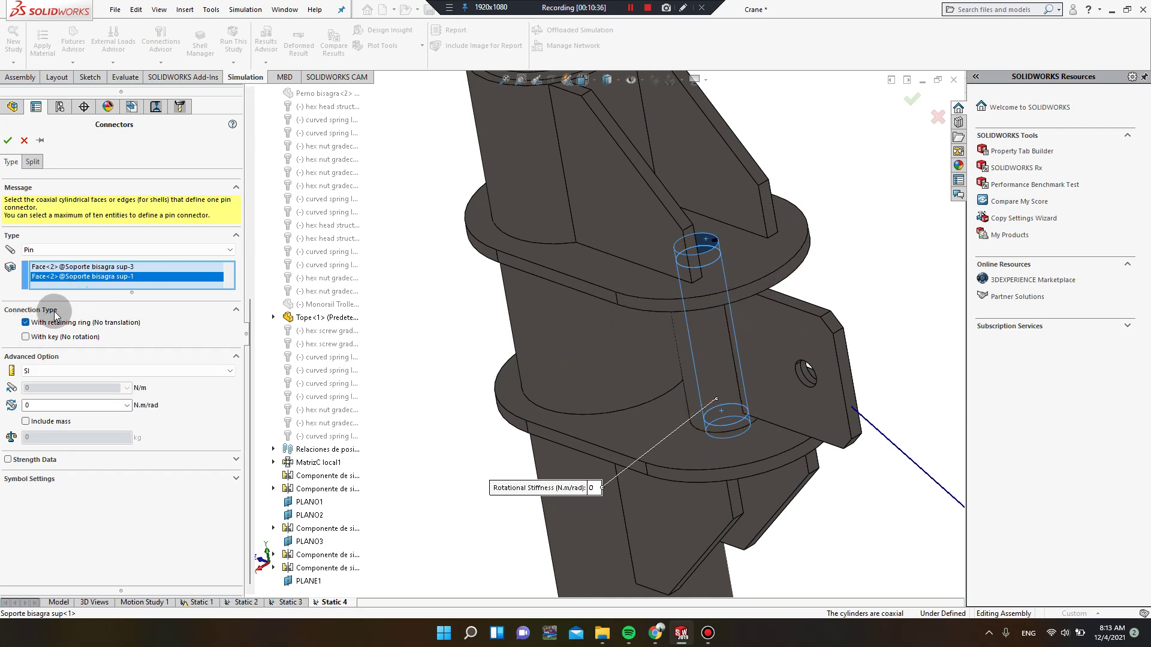
{"action": "left_click", "coordinate": [26, 337]}
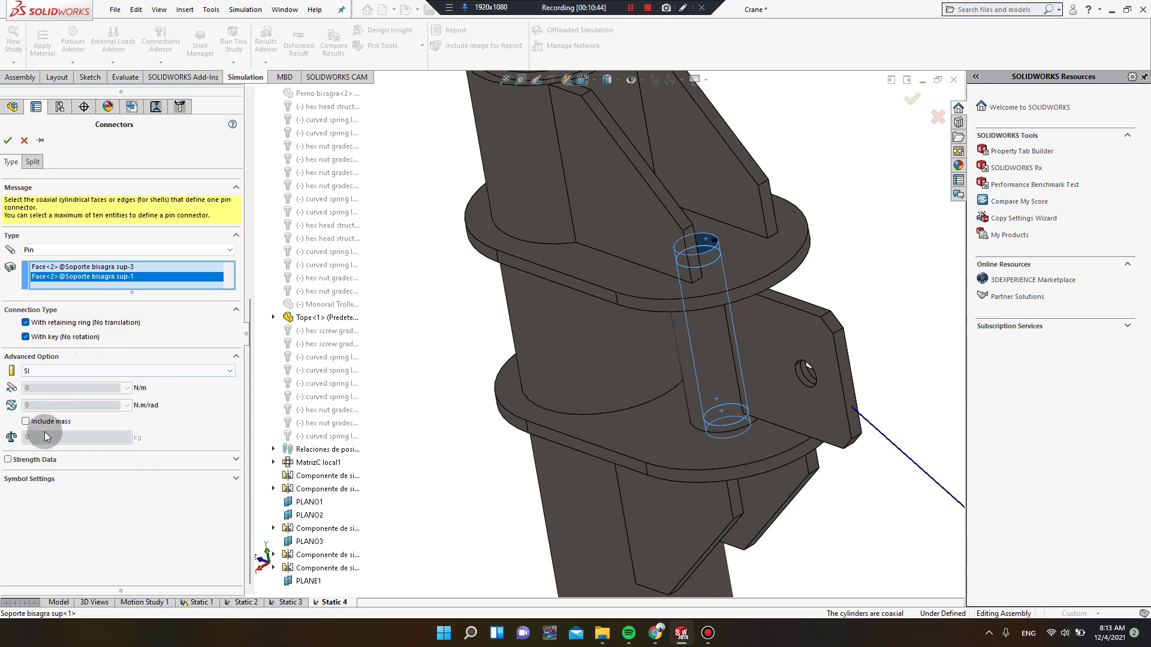
{"action": "left_click", "coordinate": [21, 462]}
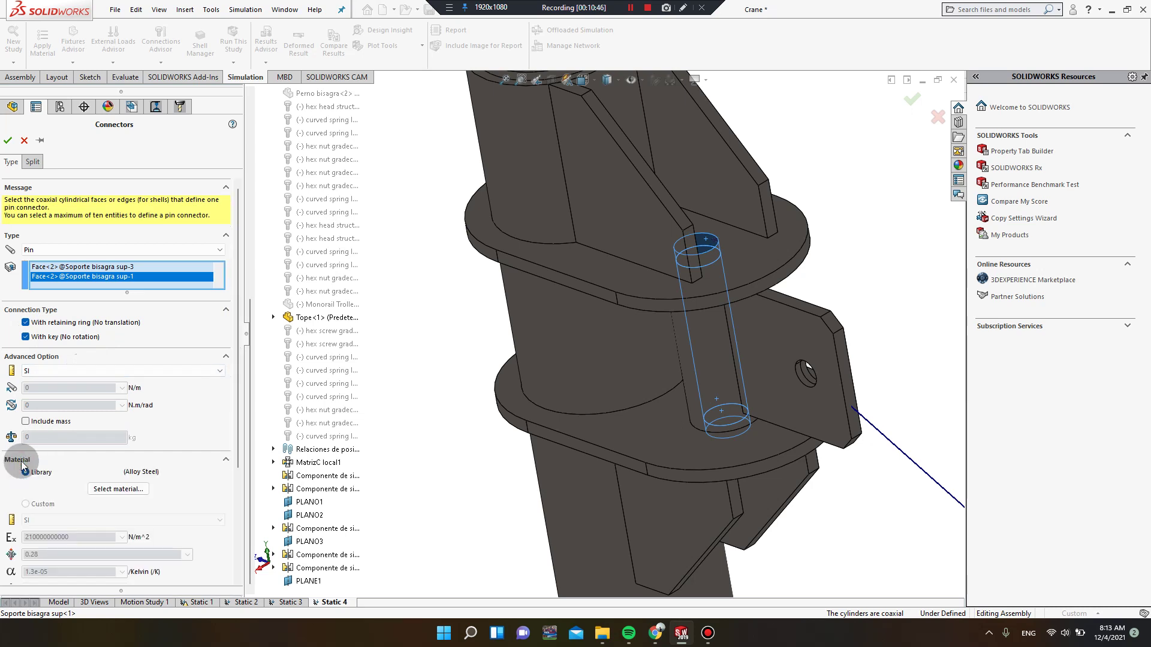
{"action": "scroll", "coordinate": [204, 428], "scroll_direction": "down", "scroll_amount": 3}
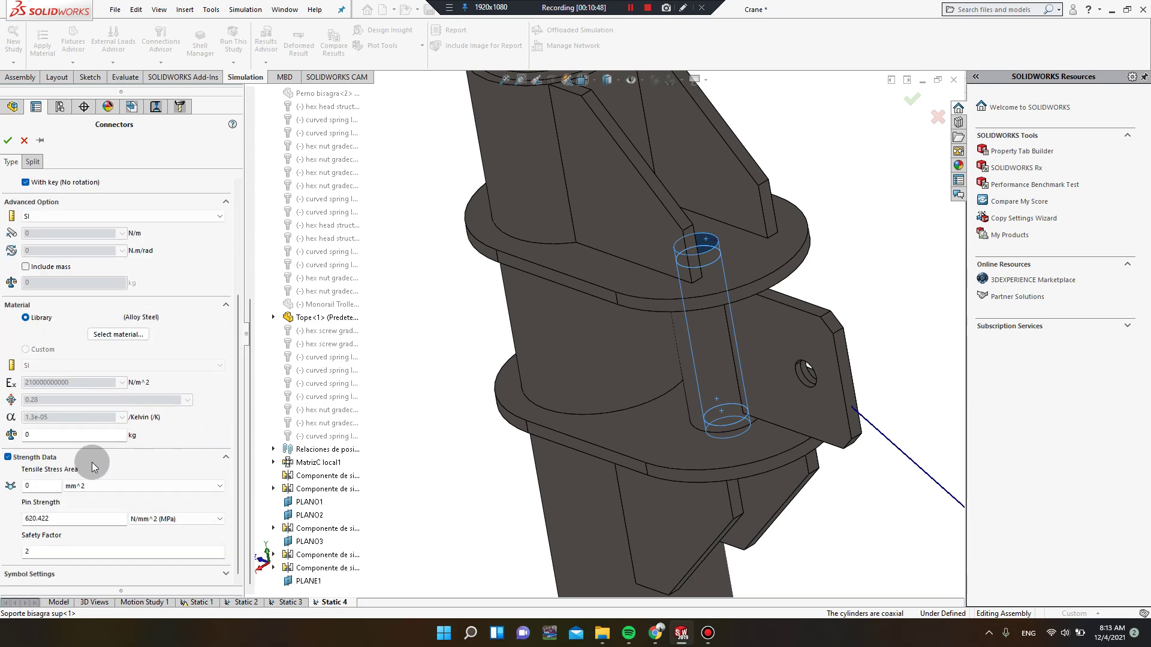
{"action": "double_click", "coordinate": [44, 486]}
{"action": "type", "text": "25"}
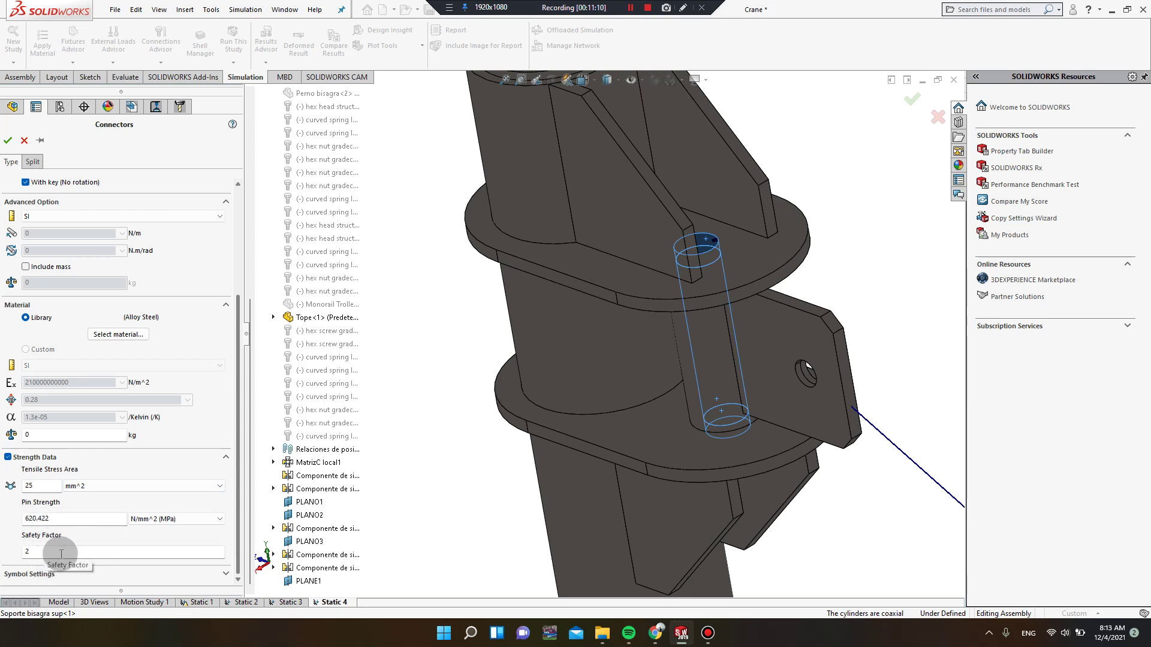
{"action": "left_click", "coordinate": [9, 142]}
- Begin a second pin connector through the lower hinge using the coaxial cylindrical faces of its bushing and both support plates
{"action": "scroll", "coordinate": [682, 365], "scroll_direction": "up", "scroll_amount": 11}
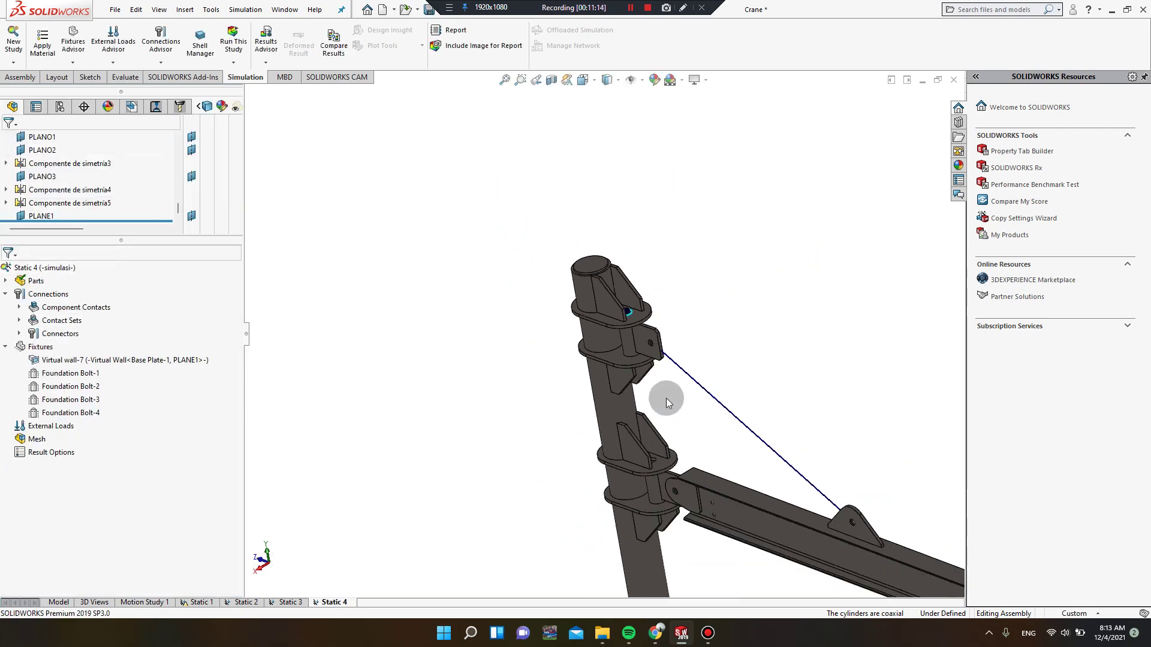
{"action": "scroll", "coordinate": [639, 420], "scroll_direction": "down", "scroll_amount": 5}
{"action": "scroll", "coordinate": [620, 383], "scroll_direction": "down", "scroll_amount": 6}
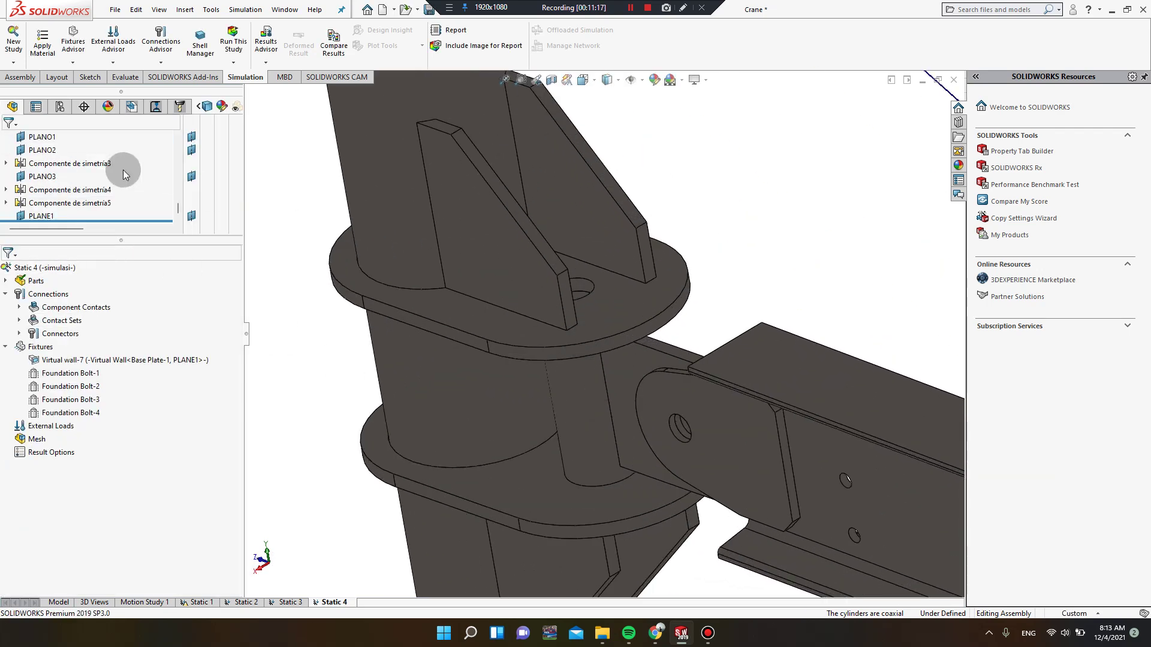
{"action": "left_click", "coordinate": [48, 288]}
{"action": "right_click", "coordinate": [48, 293]}
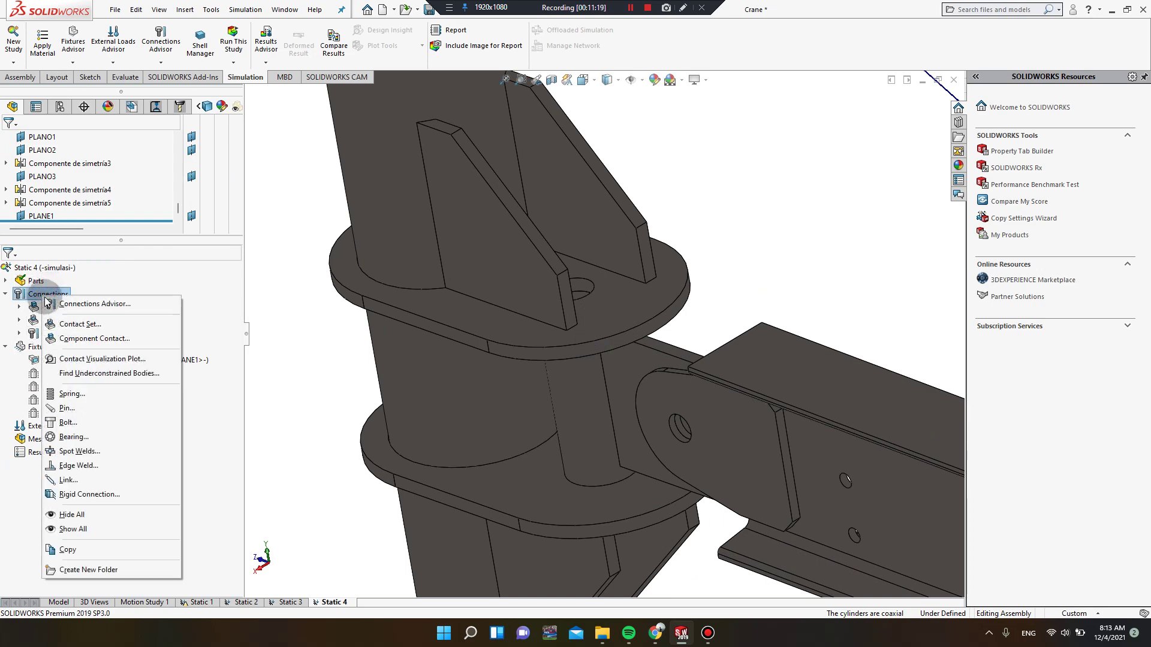
{"action": "left_click", "coordinate": [67, 408]}
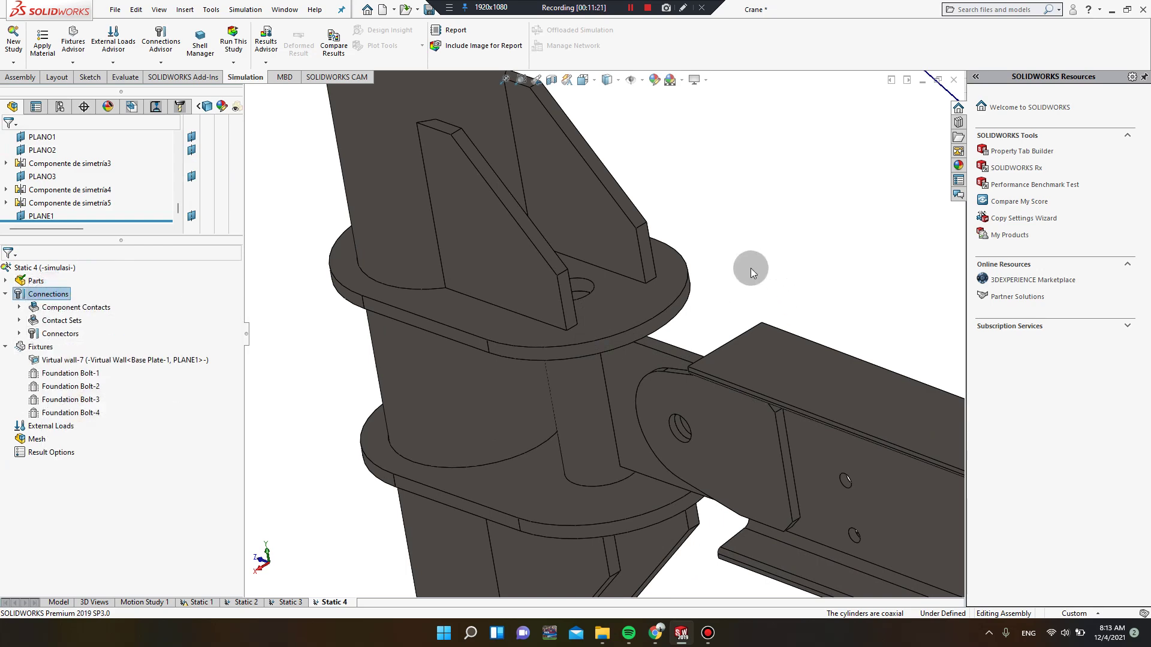
{"action": "left_click", "coordinate": [588, 287]}
{"action": "middle_click_drag", "start_coordinate": [585, 368], "coordinate": [583, 453]}
{"action": "left_click", "coordinate": [608, 487]}
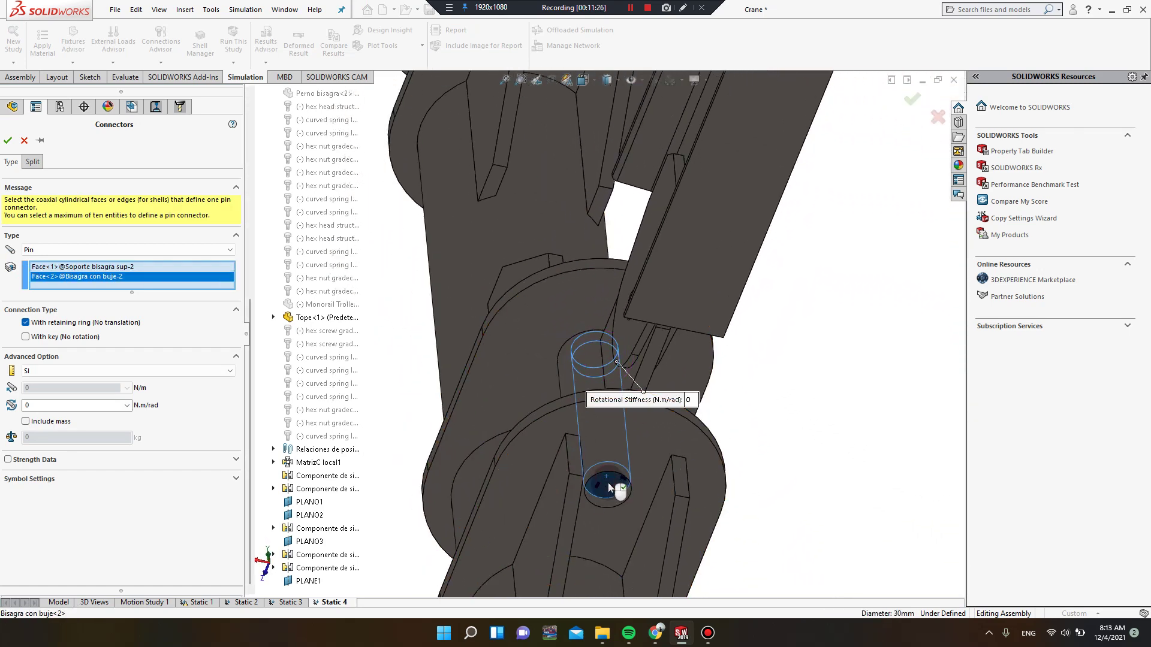
{"action": "left_click", "coordinate": [612, 505]}
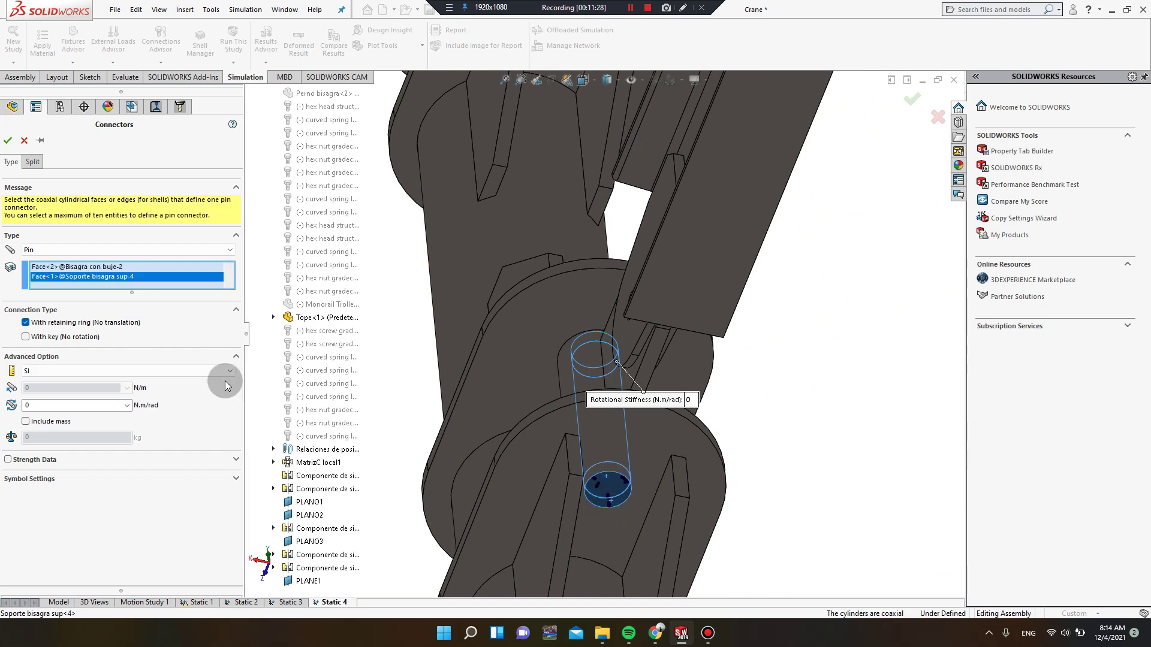
- Lock the lower hinge pin against rotation with a key and include strength data with a 25 mm² tensile stress area
{"action": "left_click", "coordinate": [47, 340]}
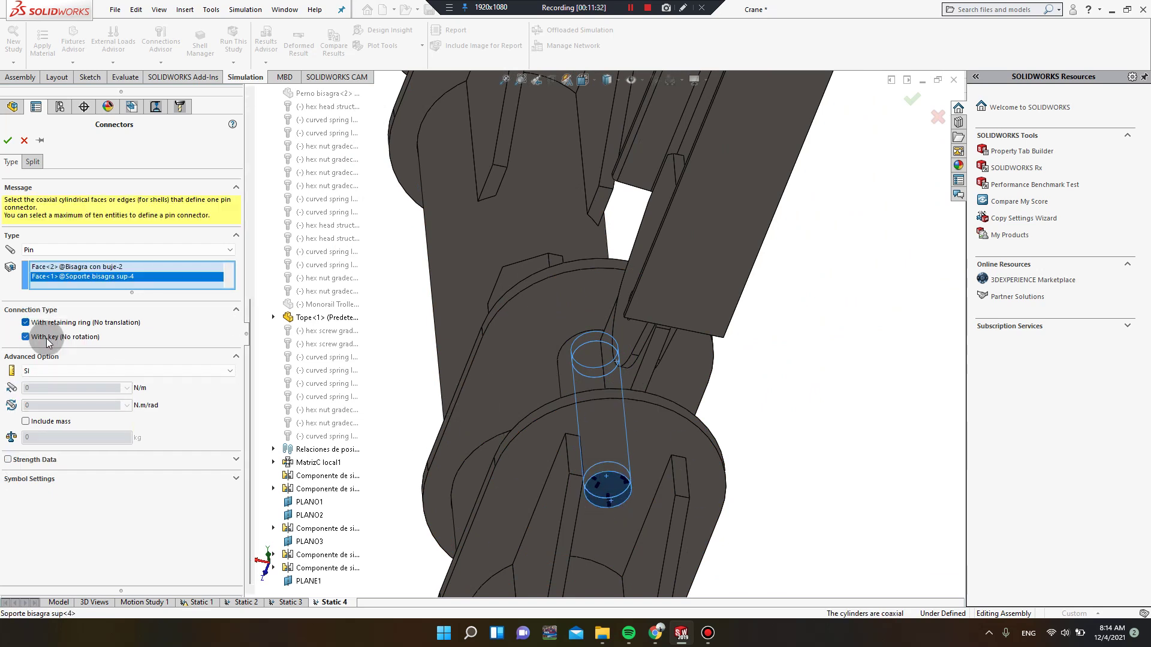
{"action": "left_click", "coordinate": [28, 460]}
{"action": "scroll", "coordinate": [204, 507], "scroll_direction": "down", "scroll_amount": 3}
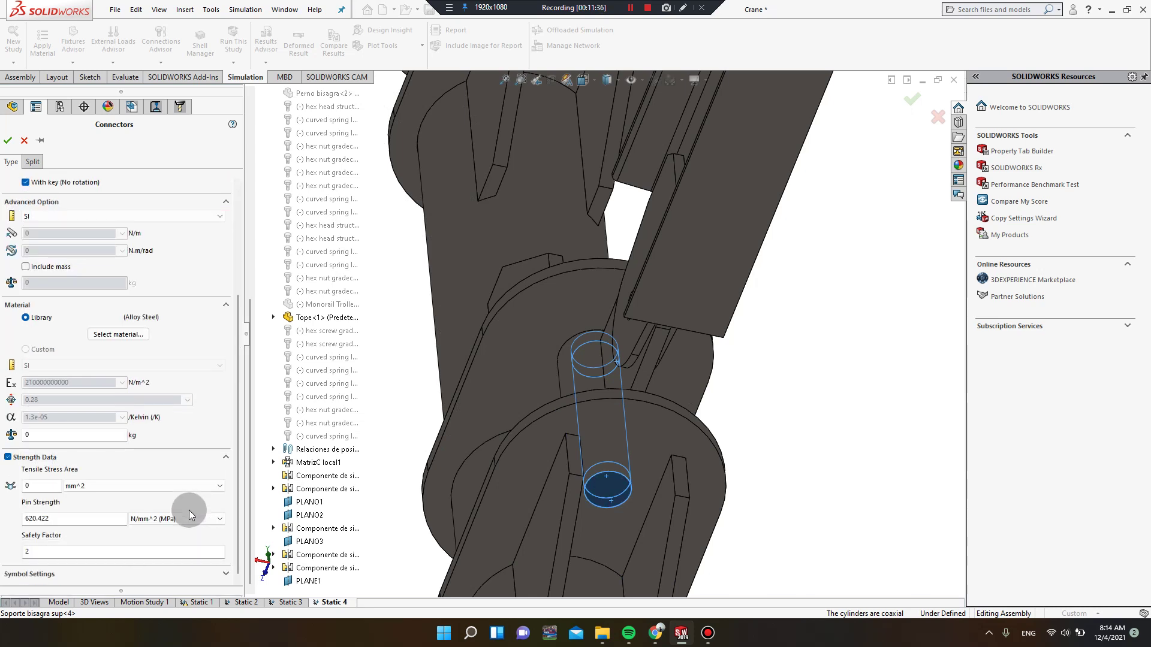
{"action": "left_click_drag", "start_coordinate": [40, 489], "coordinate": [1, 486]}
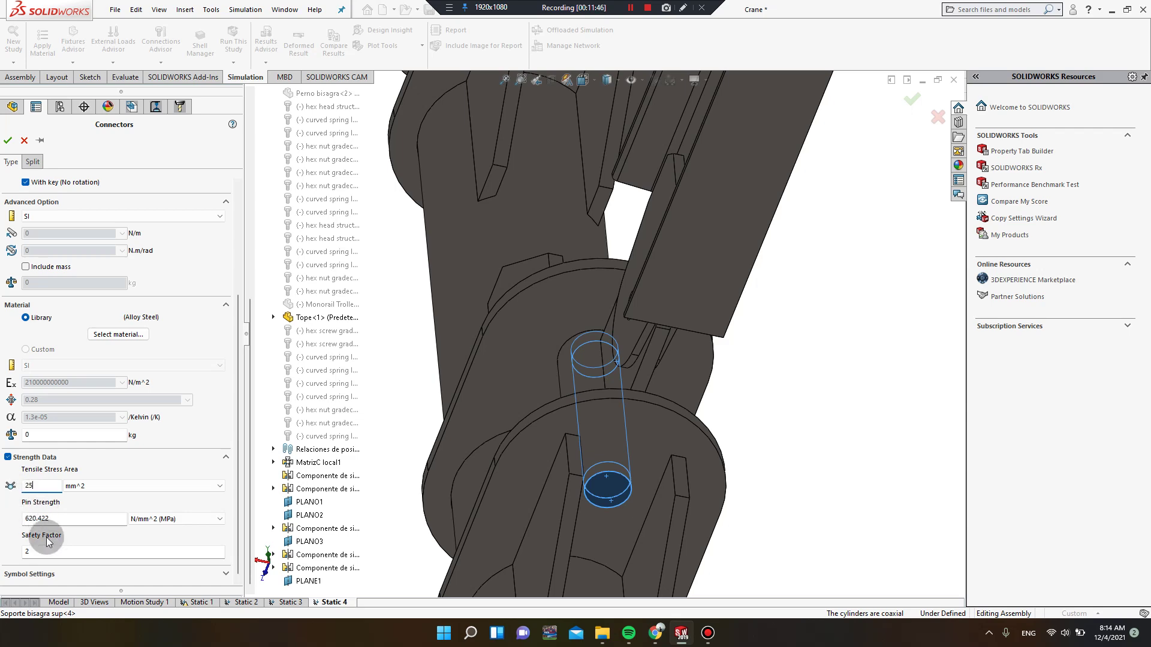
{"action": "left_click", "coordinate": [8, 141]}
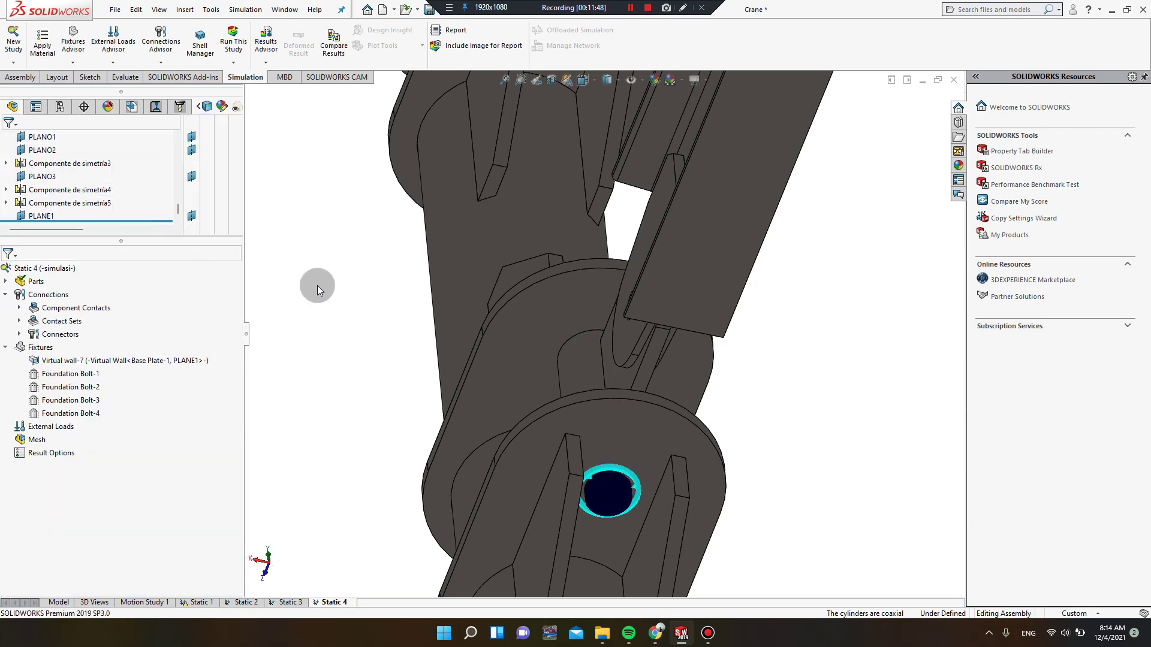
- Begin a pin connector joining the boom to the lower hinge, using the coaxial cylindrical hole faces of both boom lugs and the hinge
{"action": "scroll", "coordinate": [636, 360], "scroll_direction": "up", "scroll_amount": 3}
{"action": "middle_click_drag", "start_coordinate": [637, 360], "coordinate": [574, 286]}
{"action": "scroll", "coordinate": [672, 353], "scroll_direction": "down", "scroll_amount": 5}
{"action": "scroll", "coordinate": [671, 349], "scroll_direction": "up", "scroll_amount": 6}
{"action": "scroll", "coordinate": [574, 286], "scroll_direction": "down", "scroll_amount": 10}
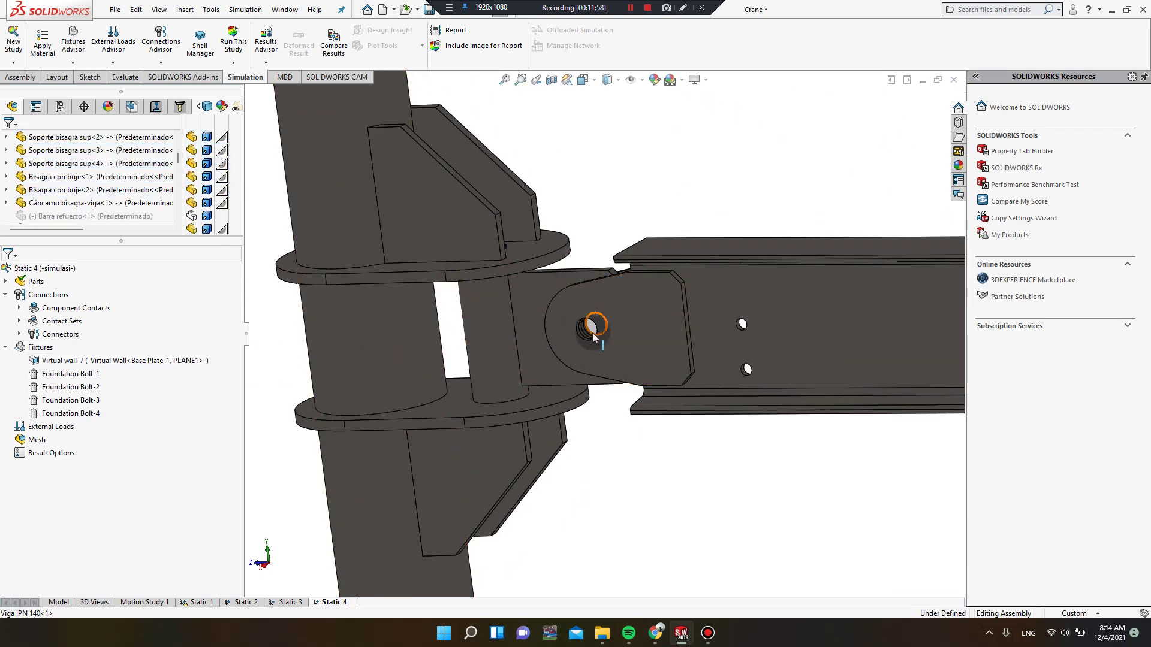
{"action": "scroll", "coordinate": [592, 333], "scroll_direction": "down", "scroll_amount": 3}
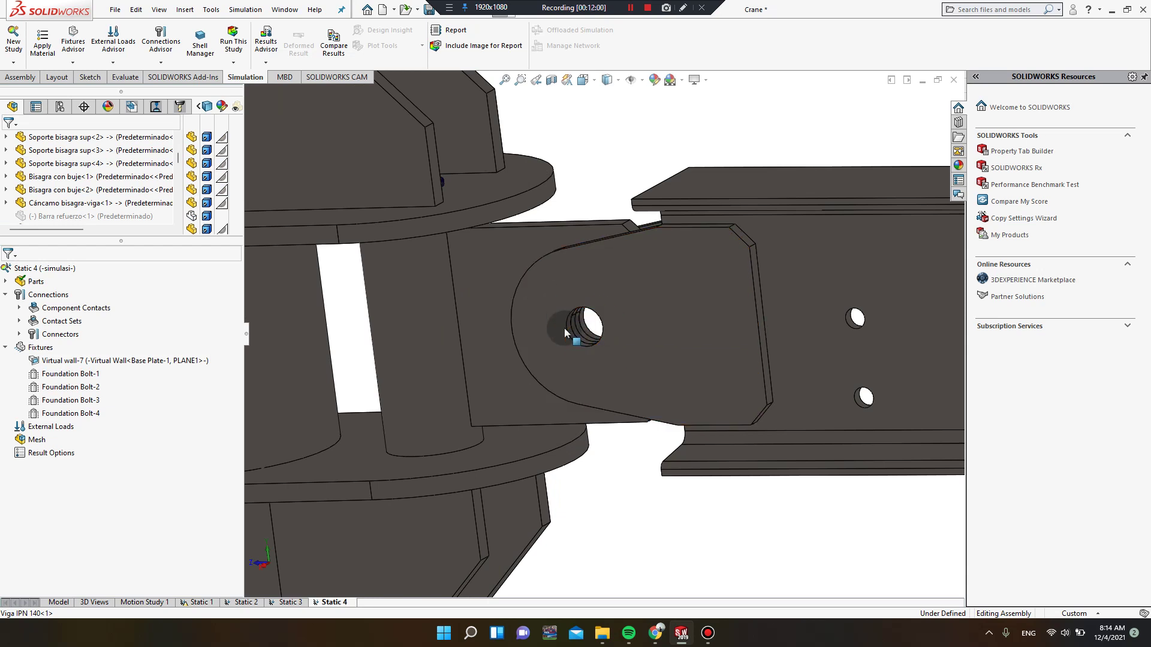
{"action": "right_click", "coordinate": [52, 297]}
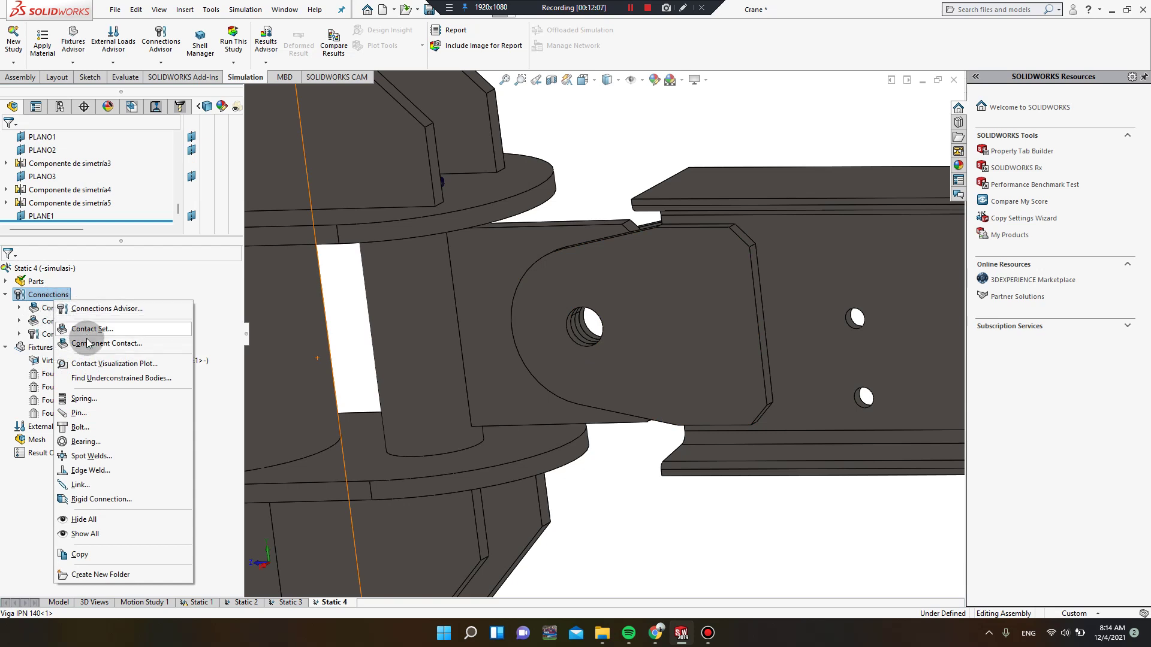
{"action": "left_click", "coordinate": [80, 413]}
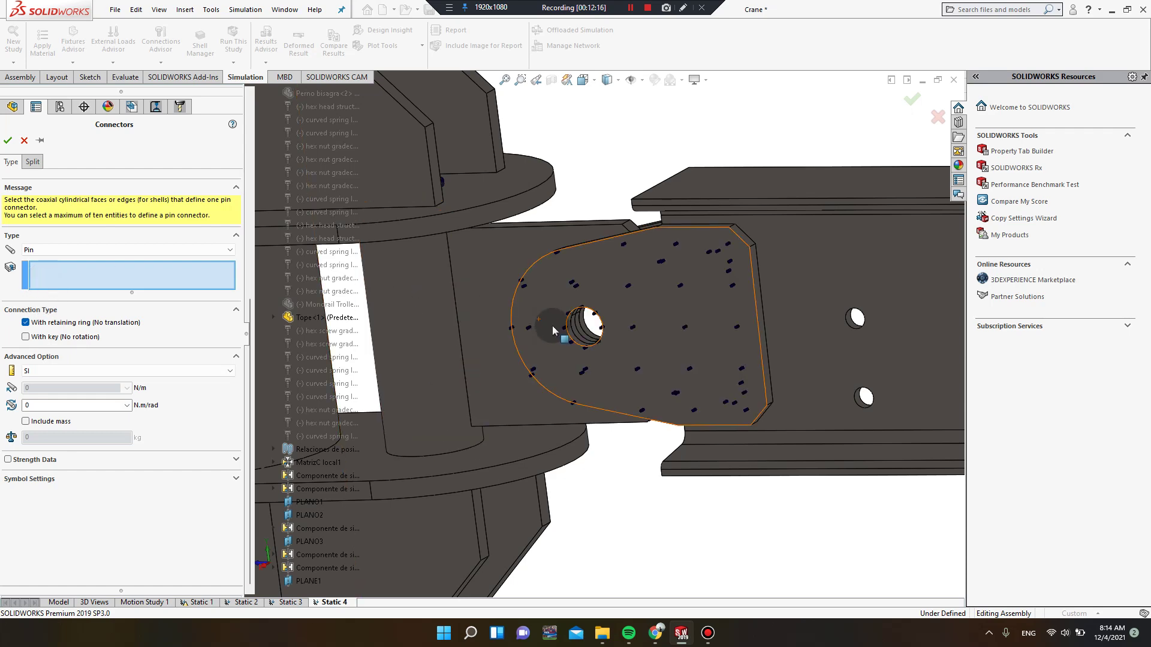
{"action": "scroll", "coordinate": [553, 330], "scroll_direction": "down", "scroll_amount": 5}
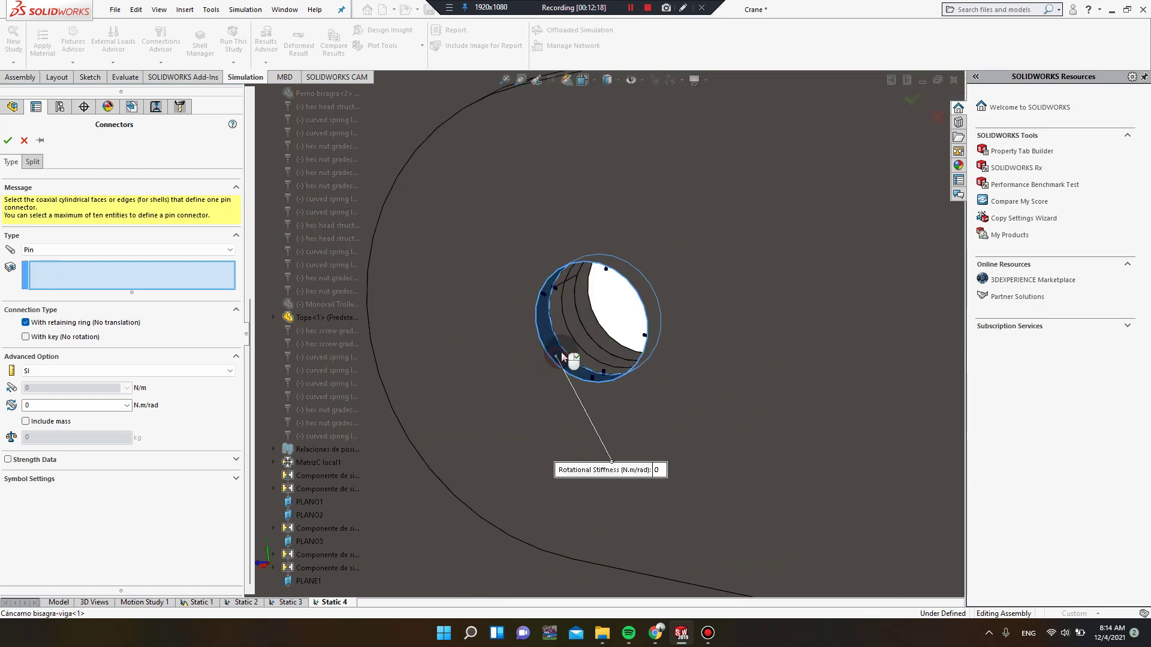
{"action": "left_click", "coordinate": [562, 357]}
{"action": "left_click", "coordinate": [577, 333]}
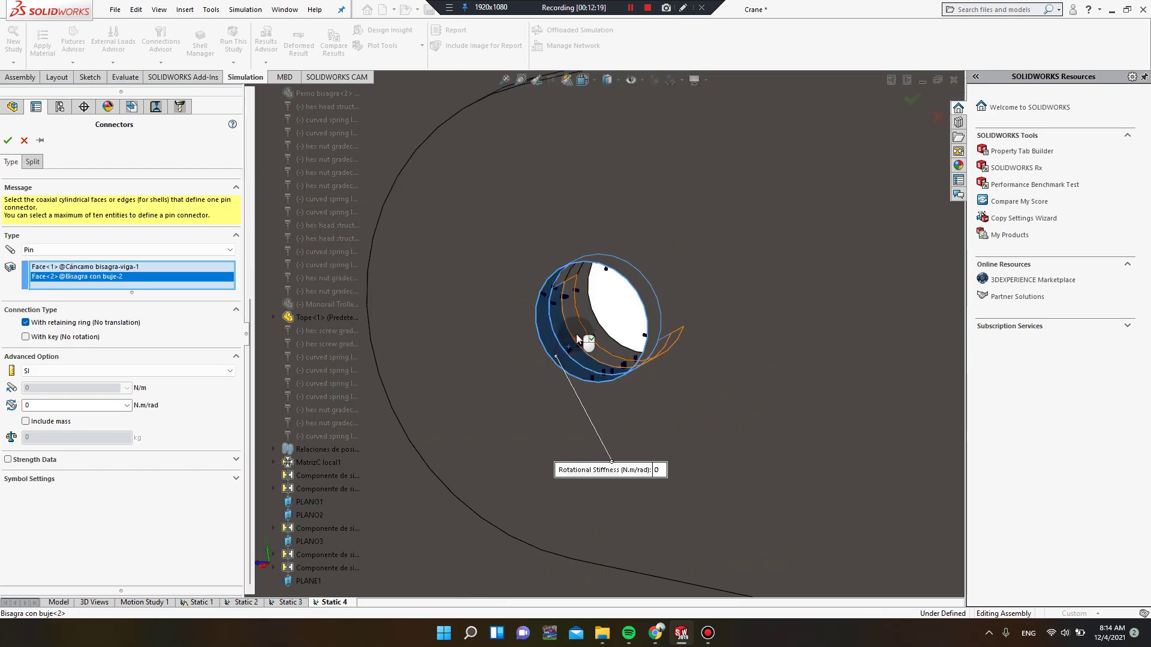
{"action": "left_click", "coordinate": [566, 274]}
{"action": "left_click", "coordinate": [577, 273]}
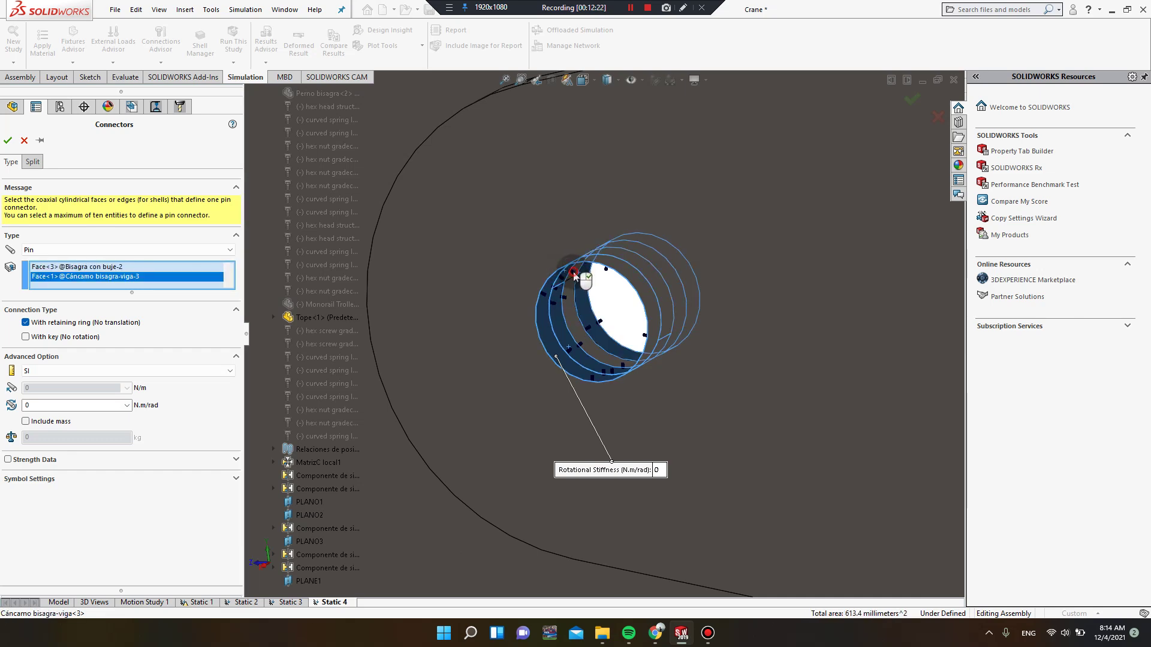
{"action": "left_click", "coordinate": [569, 294]}
{"action": "left_click", "coordinate": [579, 316]}
- Include strength data with a 25 mm² tensile stress area for the boom-to-hinge pin and complete the connector
{"action": "scroll", "coordinate": [606, 342], "scroll_direction": "down", "scroll_amount": 6}
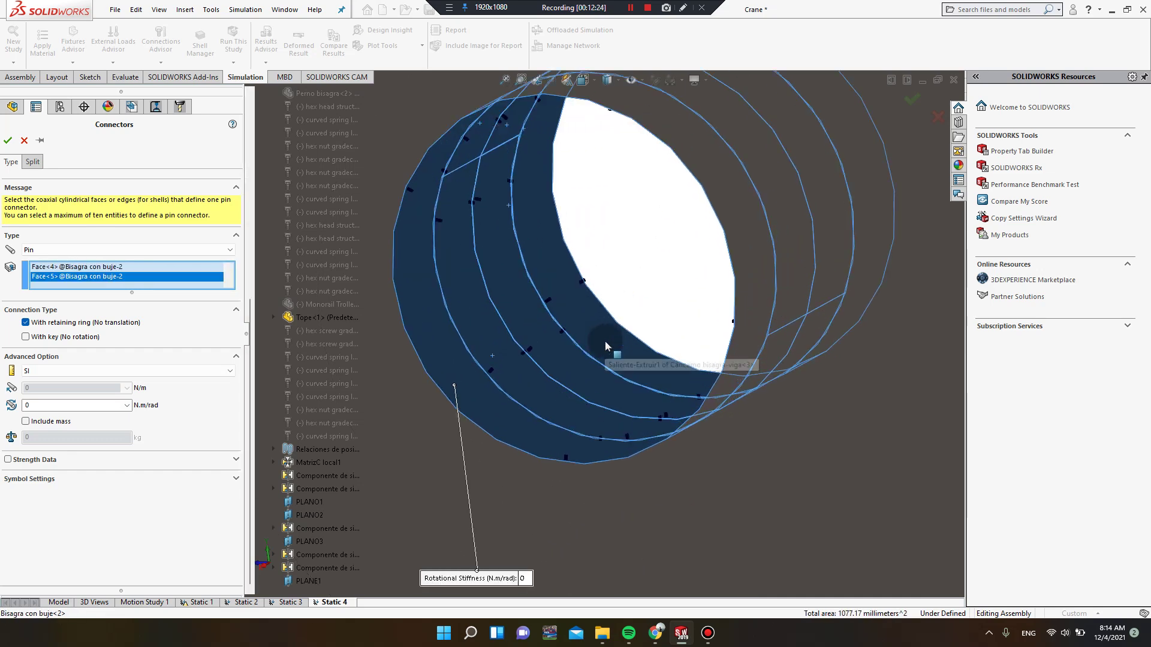
{"action": "scroll", "coordinate": [607, 346], "scroll_direction": "up", "scroll_amount": 8}
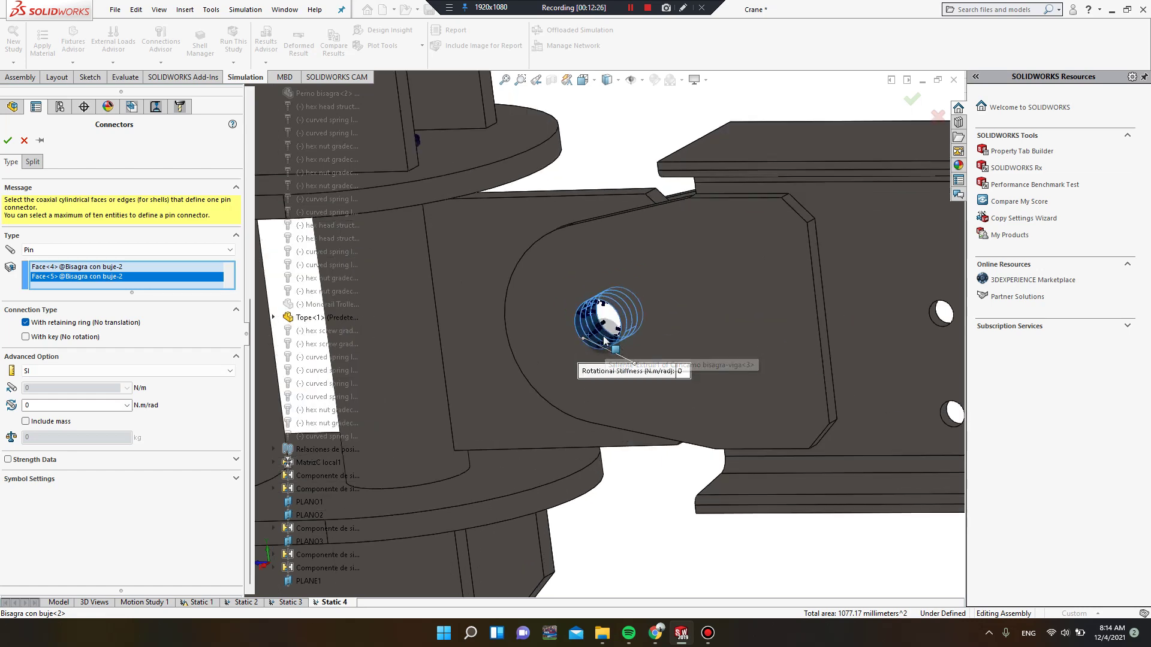
{"action": "scroll", "coordinate": [604, 340], "scroll_direction": "down", "scroll_amount": 8}
{"action": "scroll", "coordinate": [603, 333], "scroll_direction": "up", "scroll_amount": 8}
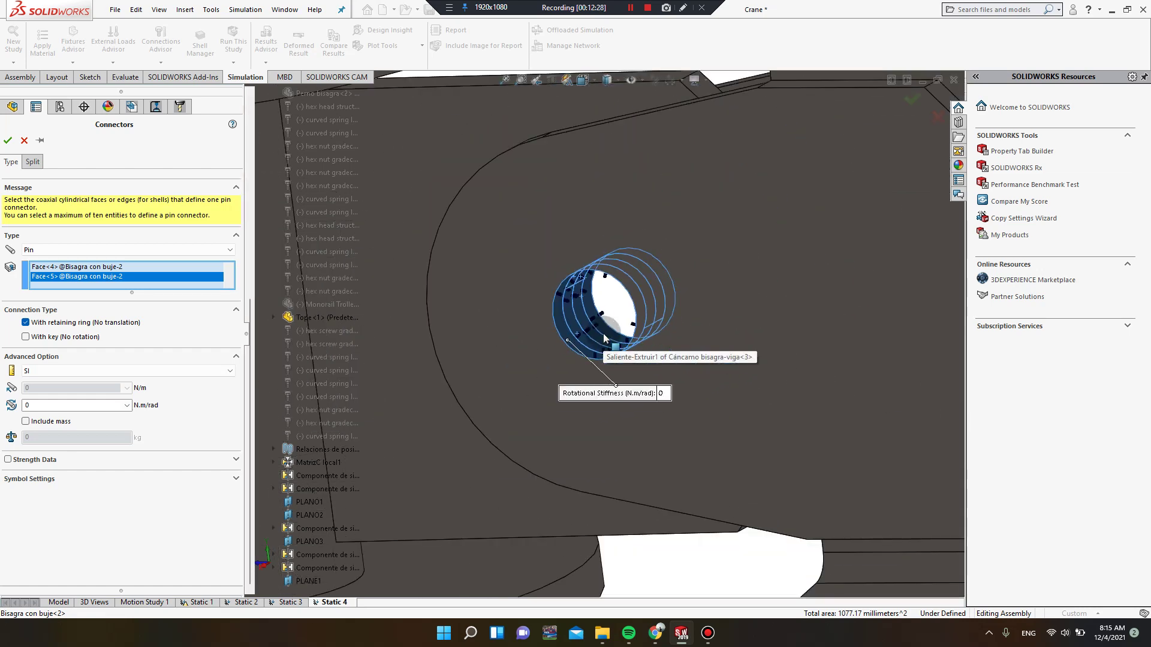
{"action": "scroll", "coordinate": [603, 333], "scroll_direction": "down", "scroll_amount": 2}
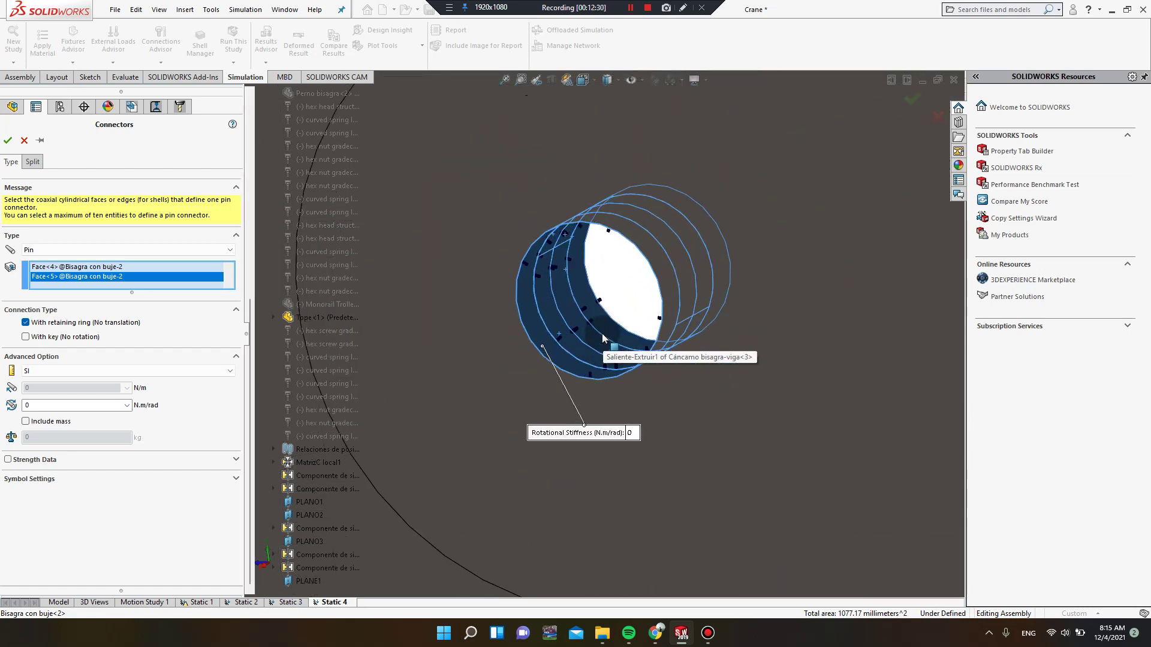
{"action": "scroll", "coordinate": [603, 335], "scroll_direction": "up", "scroll_amount": 4}
{"action": "scroll", "coordinate": [603, 336], "scroll_direction": "up", "scroll_amount": 6}
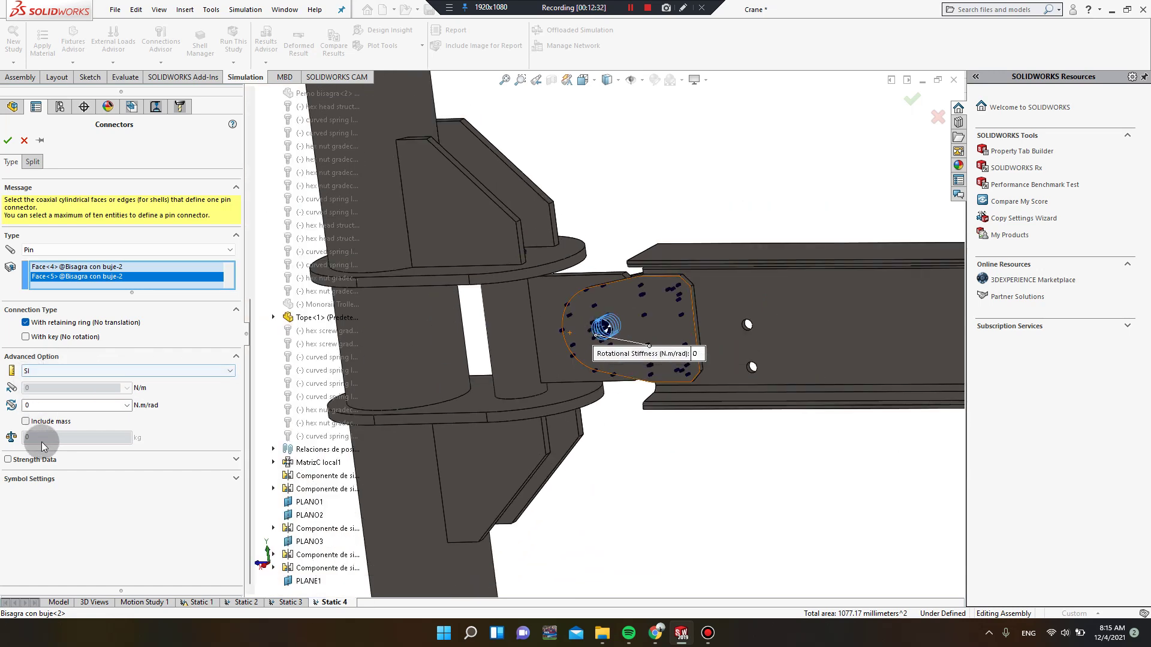
{"action": "left_click", "coordinate": [34, 462]}
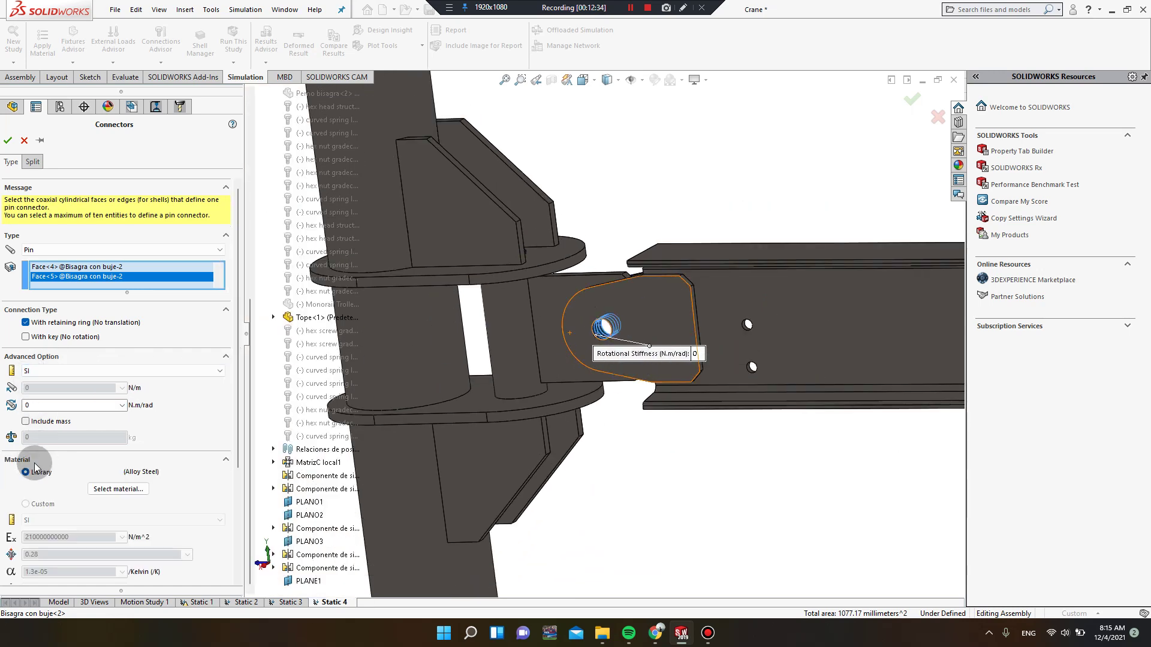
{"action": "scroll", "coordinate": [42, 467], "scroll_direction": "down", "scroll_amount": 3}
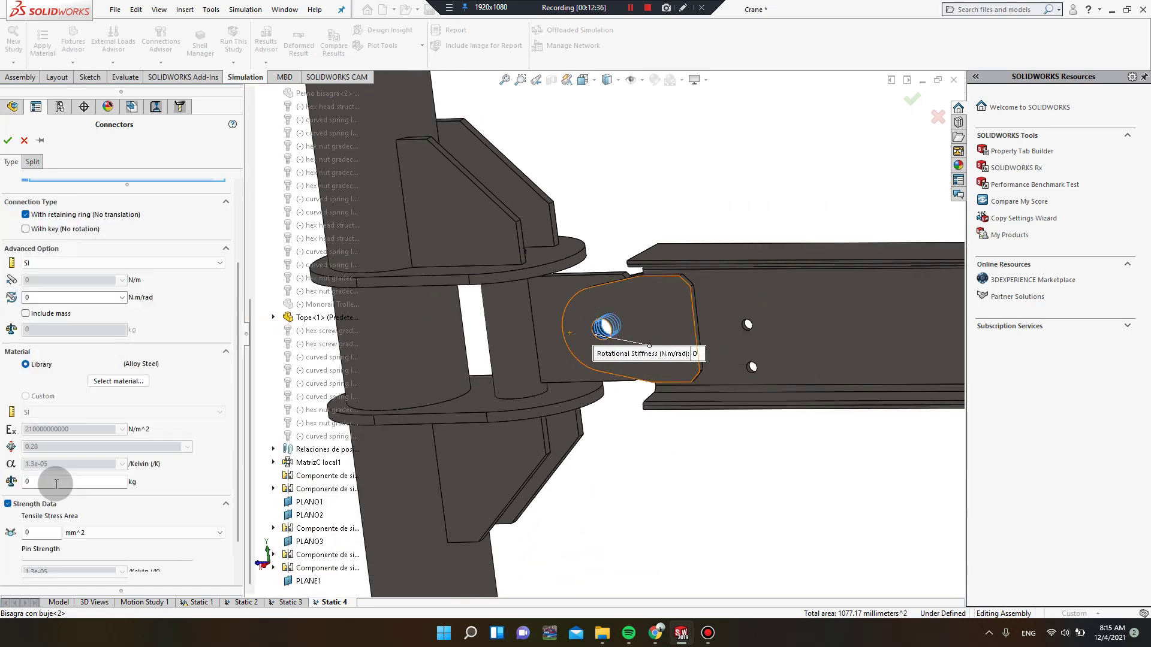
{"action": "left_click", "coordinate": [39, 486]}
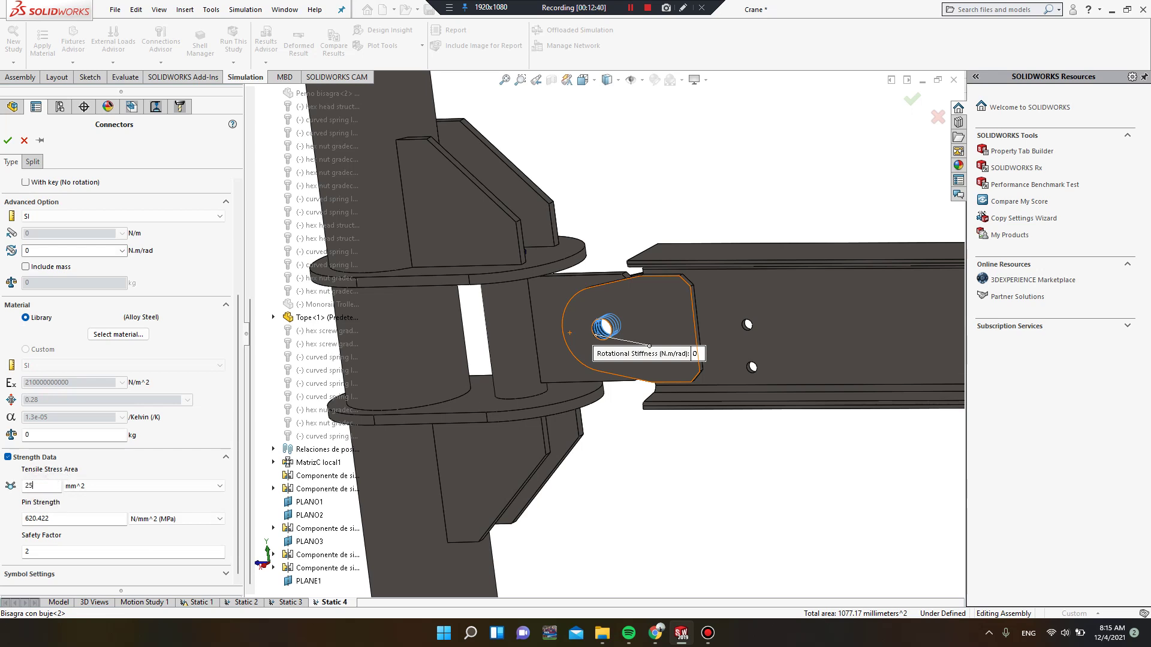
{"action": "left_click", "coordinate": [7, 142]}
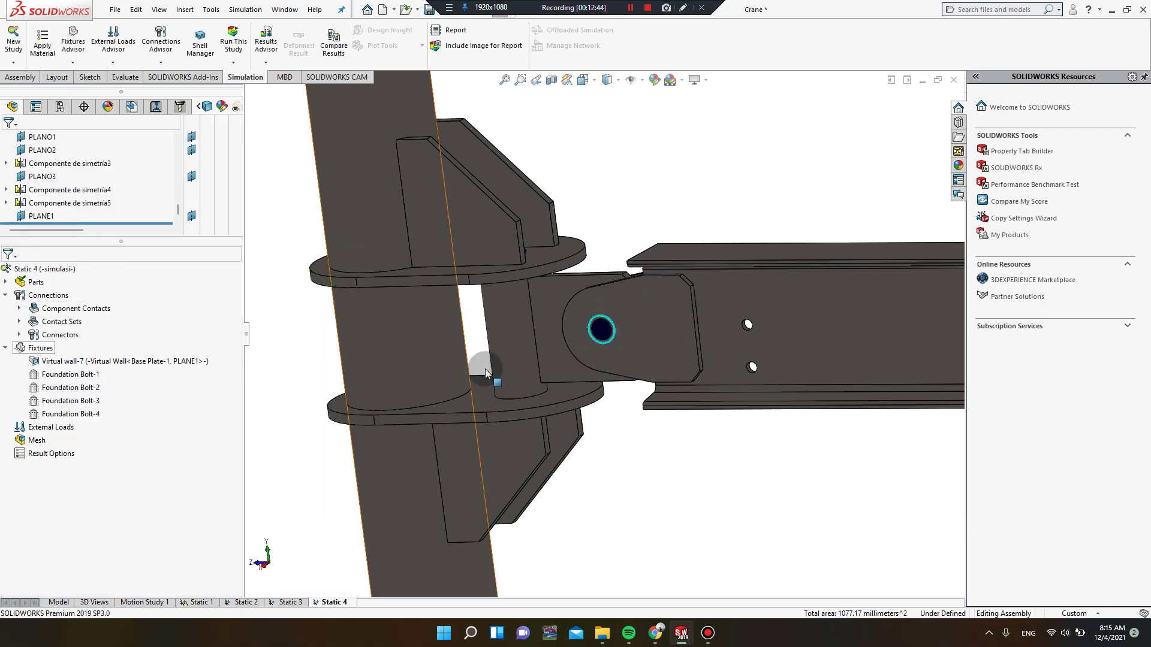
- Begin a Standard or Counterbore with Nut bolt connector for the end stops at the free end of the boom
{"action": "scroll", "coordinate": [596, 412], "scroll_direction": "up", "scroll_amount": 3}
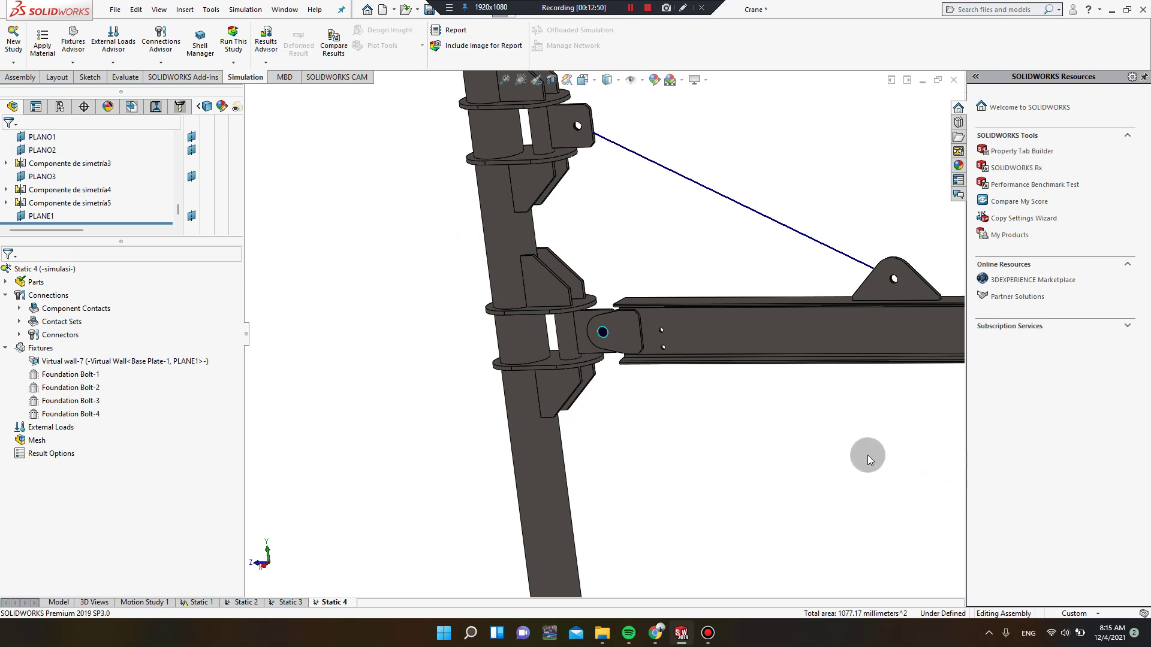
{"action": "scroll", "coordinate": [868, 455], "scroll_direction": "up", "scroll_amount": 5}
{"action": "scroll", "coordinate": [807, 344], "scroll_direction": "down", "scroll_amount": 4}
{"action": "scroll", "coordinate": [707, 366], "scroll_direction": "down", "scroll_amount": 3}
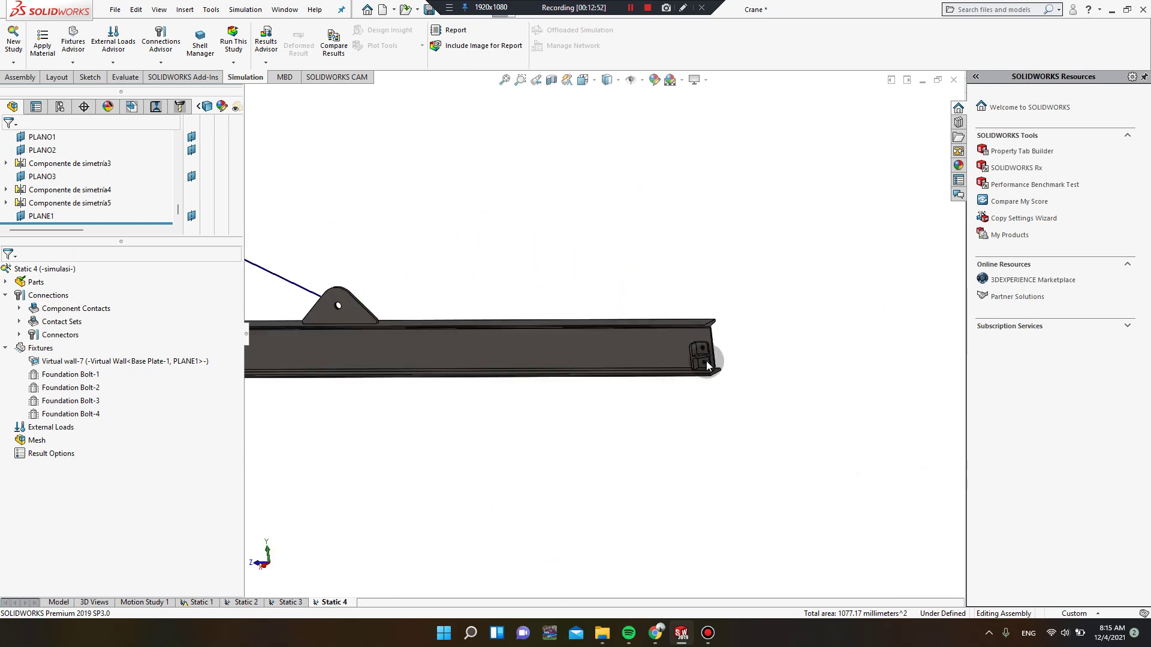
{"action": "scroll", "coordinate": [708, 365], "scroll_direction": "down", "scroll_amount": 4}
{"action": "scroll", "coordinate": [632, 326], "scroll_direction": "down", "scroll_amount": 2}
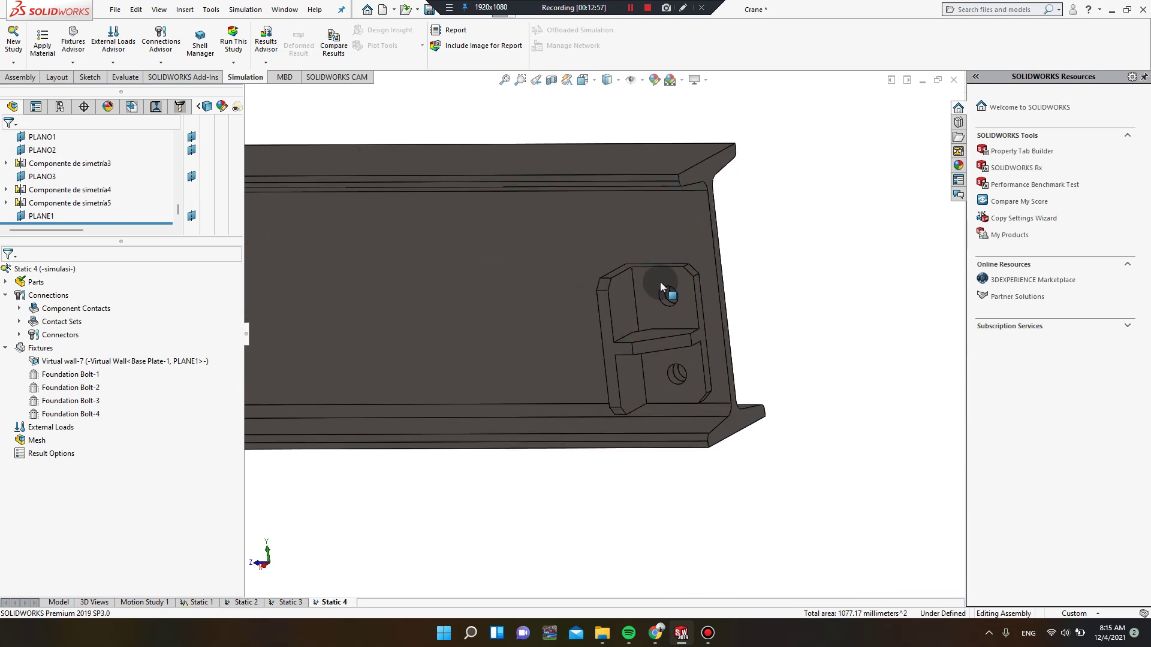
{"action": "right_click", "coordinate": [48, 296]}
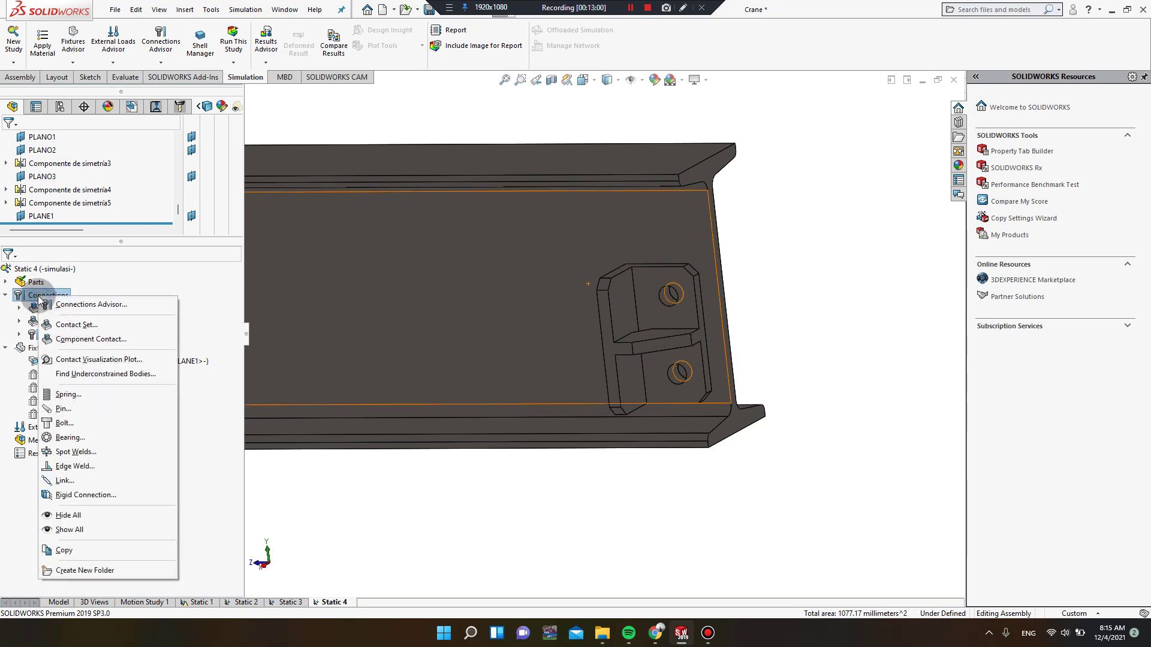
{"action": "left_click", "coordinate": [62, 424]}
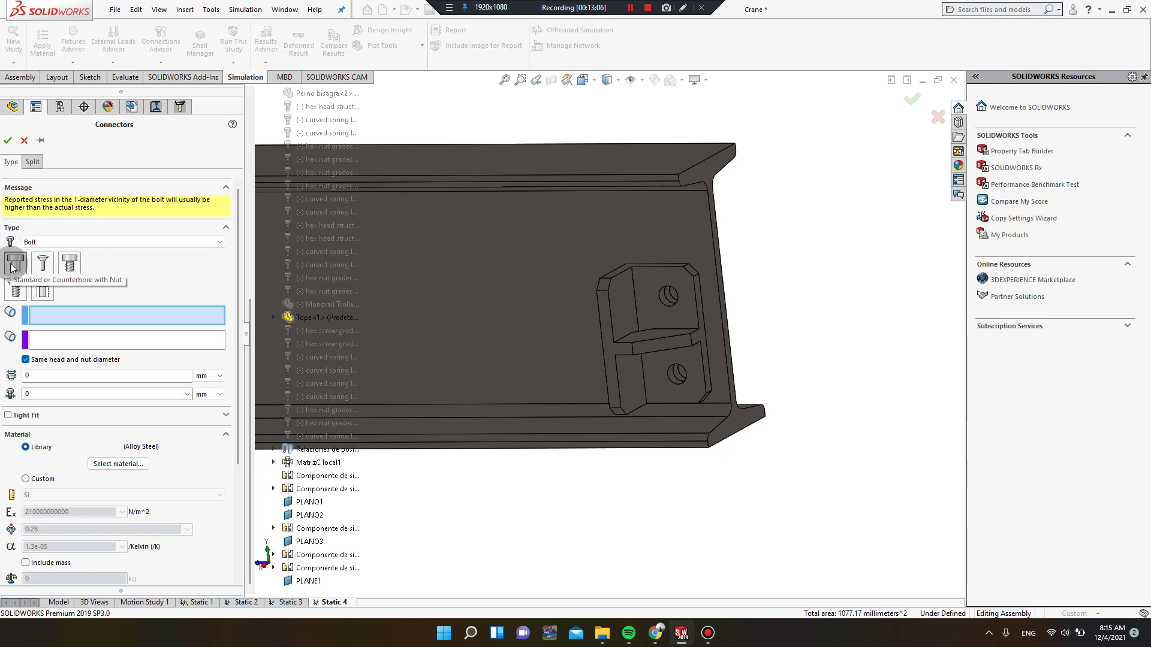
{"action": "left_click", "coordinate": [12, 268]}
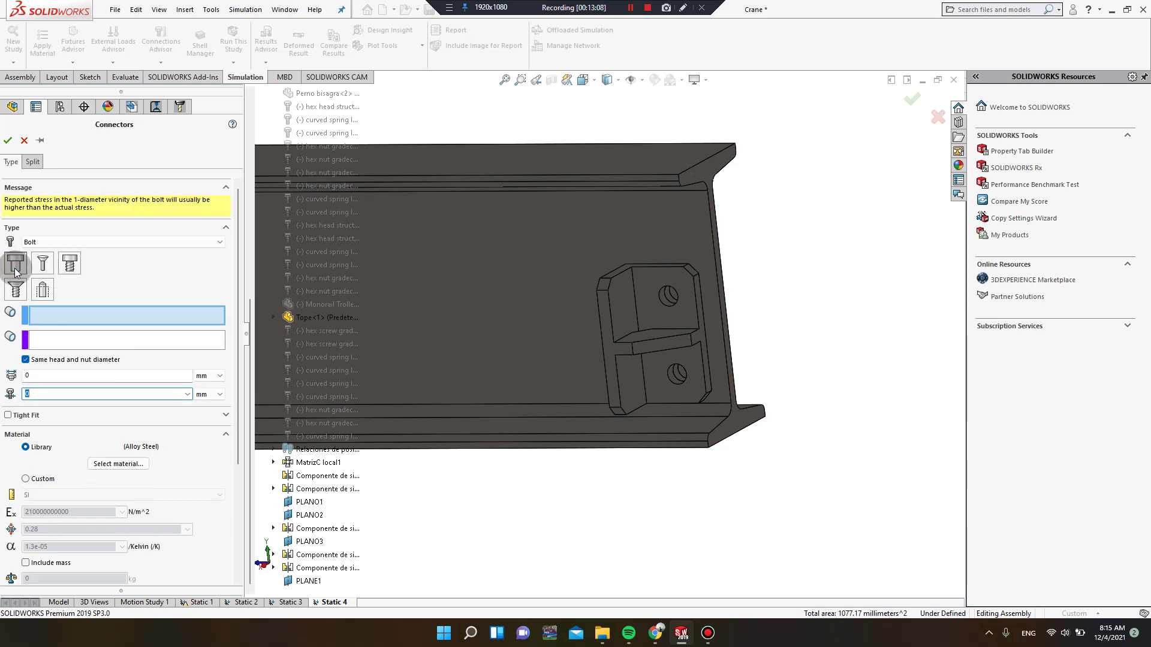
{"action": "left_click", "coordinate": [50, 308]}
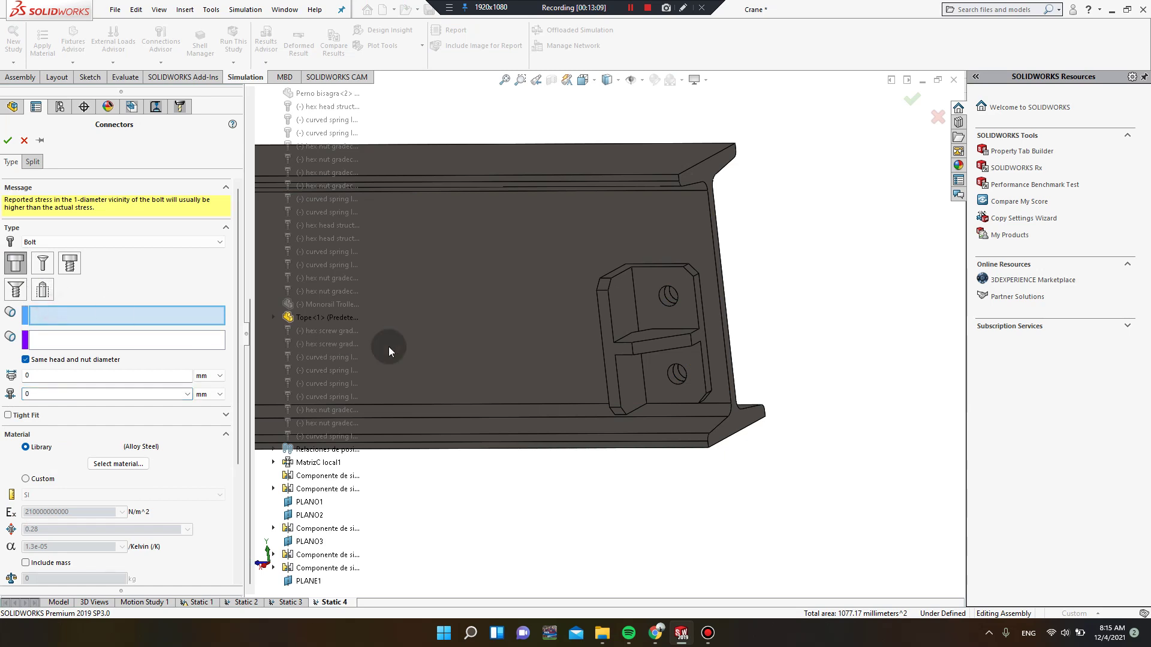
{"action": "left_click", "coordinate": [677, 306]}
{"action": "middle_click_drag", "start_coordinate": [765, 298], "coordinate": [750, 275]}
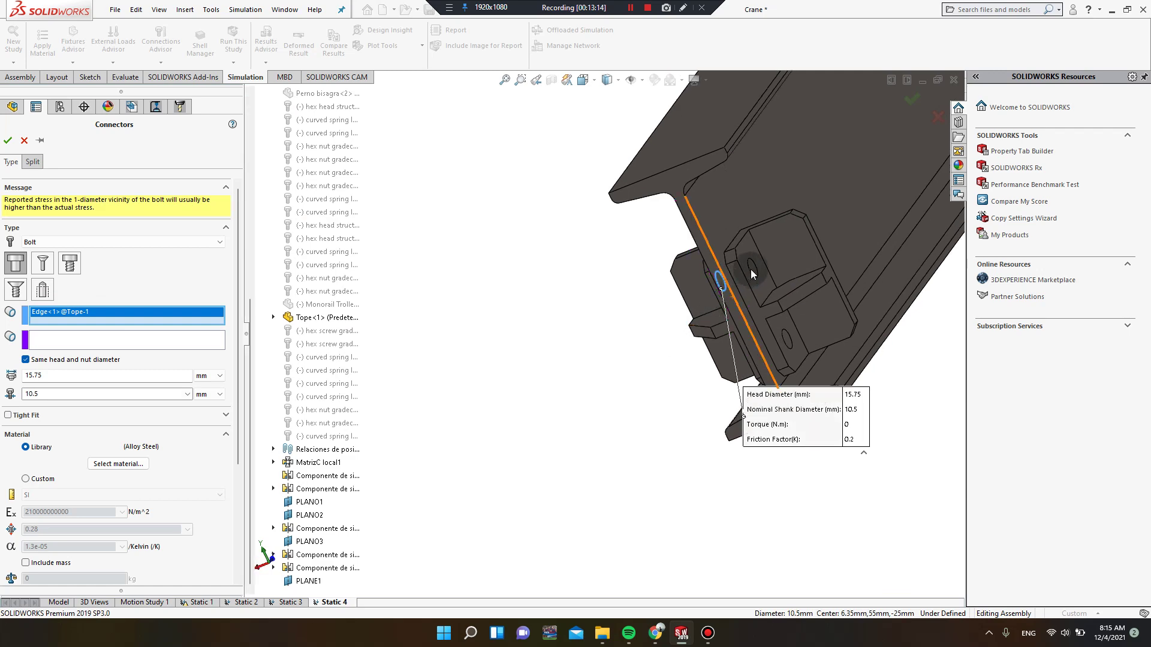
{"action": "scroll", "coordinate": [750, 274], "scroll_direction": "down", "scroll_amount": 3}
{"action": "left_click", "coordinate": [723, 299]}
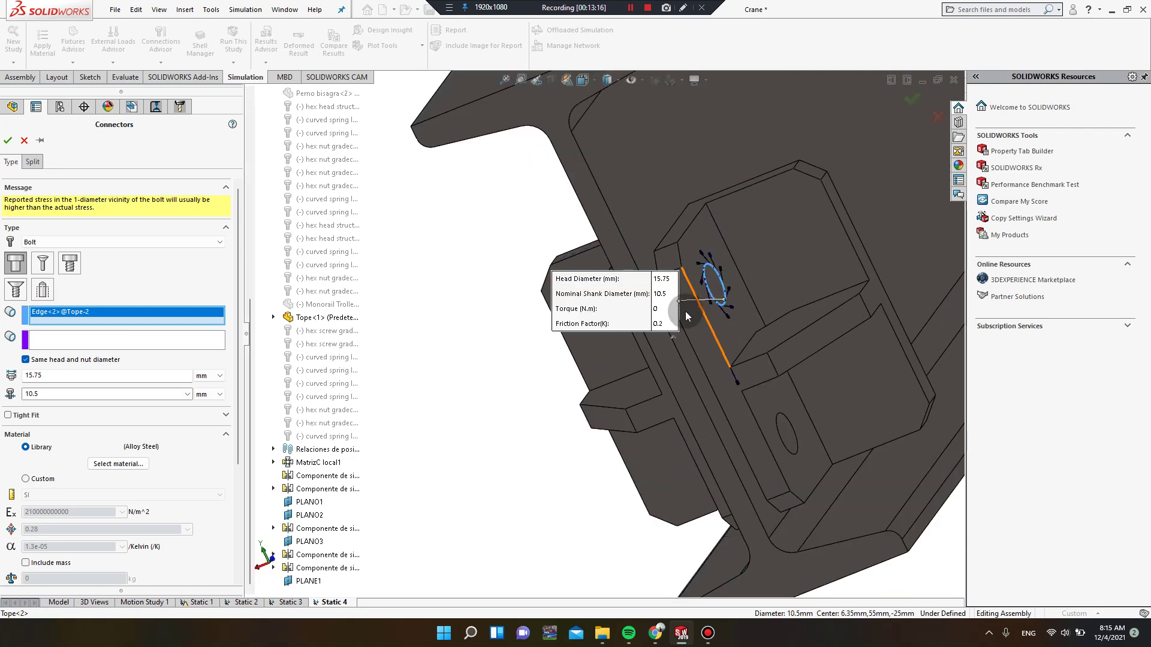
{"action": "middle_click_drag", "start_coordinate": [685, 311], "coordinate": [774, 283]}
{"action": "left_click", "coordinate": [144, 314]}
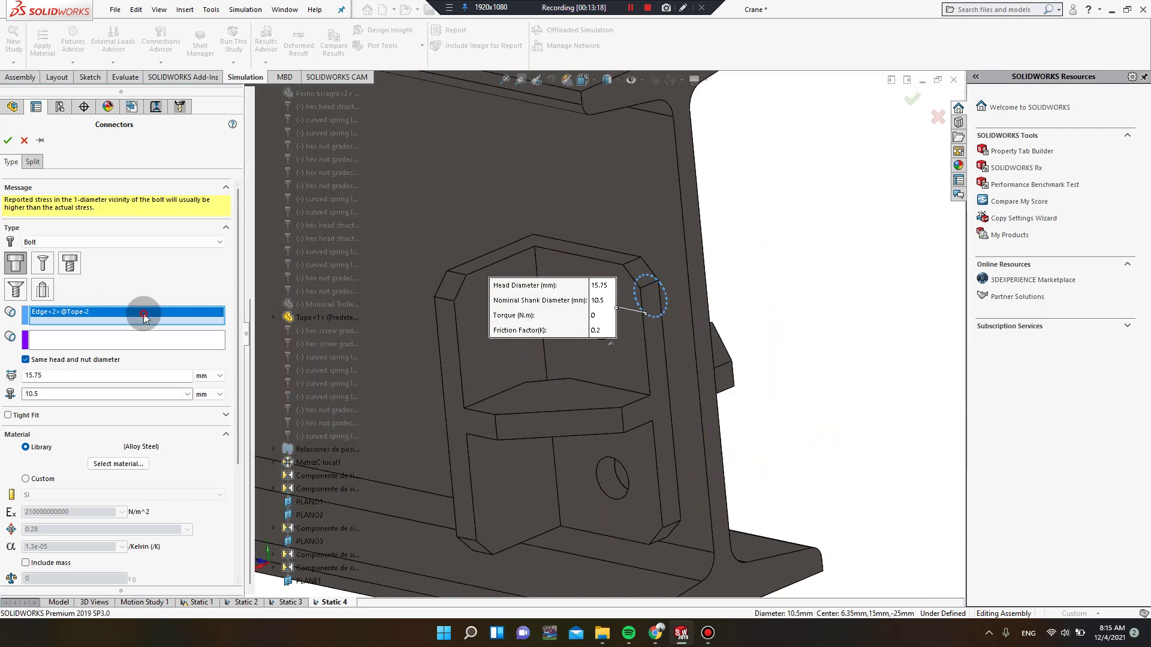
- Define the bolt's head on the upper hole edge of one end stop and its nut on the matching edge of the opposite stop
{"action": "middle_click_drag", "start_coordinate": [621, 363], "coordinate": [621, 294]}
{"action": "left_click", "coordinate": [604, 341]}
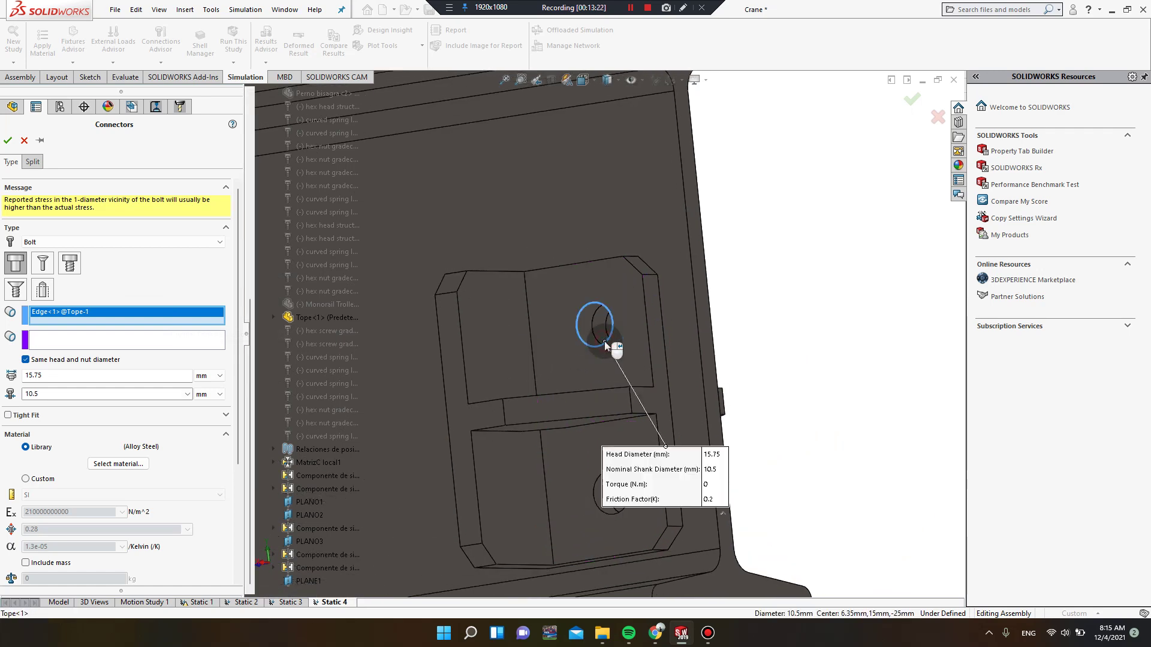
{"action": "left_click", "coordinate": [171, 341]}
{"action": "middle_click_drag", "start_coordinate": [514, 380], "coordinate": [152, 216]}
{"action": "left_click", "coordinate": [657, 339]}
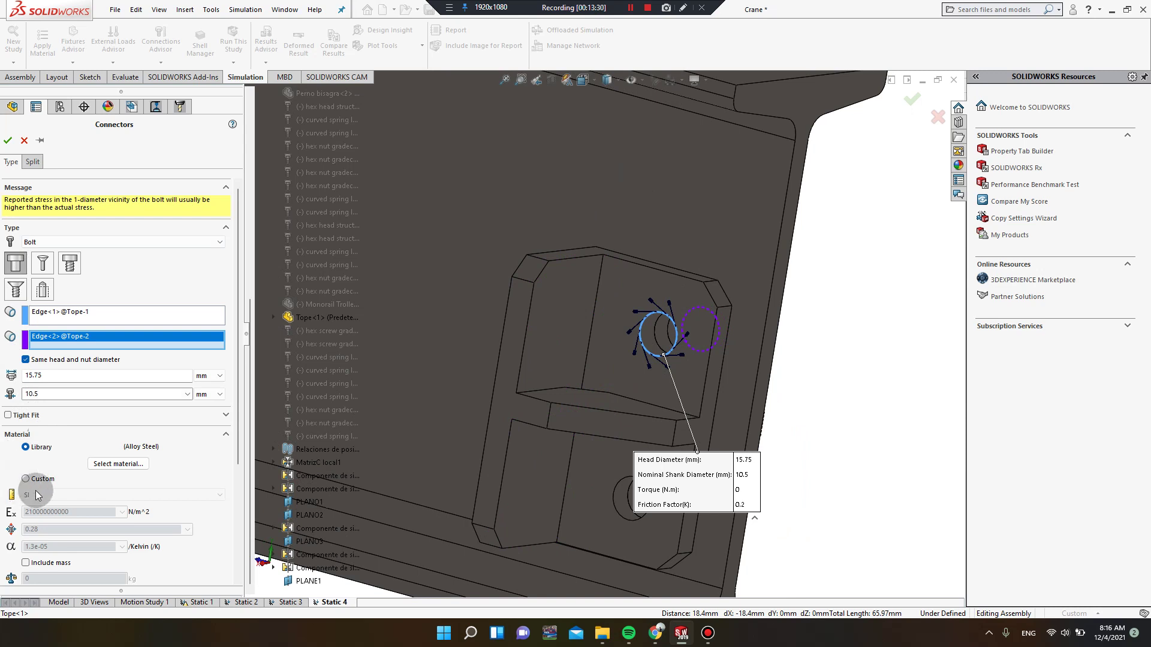
- Include strength data with 1 thread/mm for the upper end-stop bolt, set its torque pre-load to 30 N·m, and complete the connector
{"action": "scroll", "coordinate": [38, 479], "scroll_direction": "down", "scroll_amount": 3}
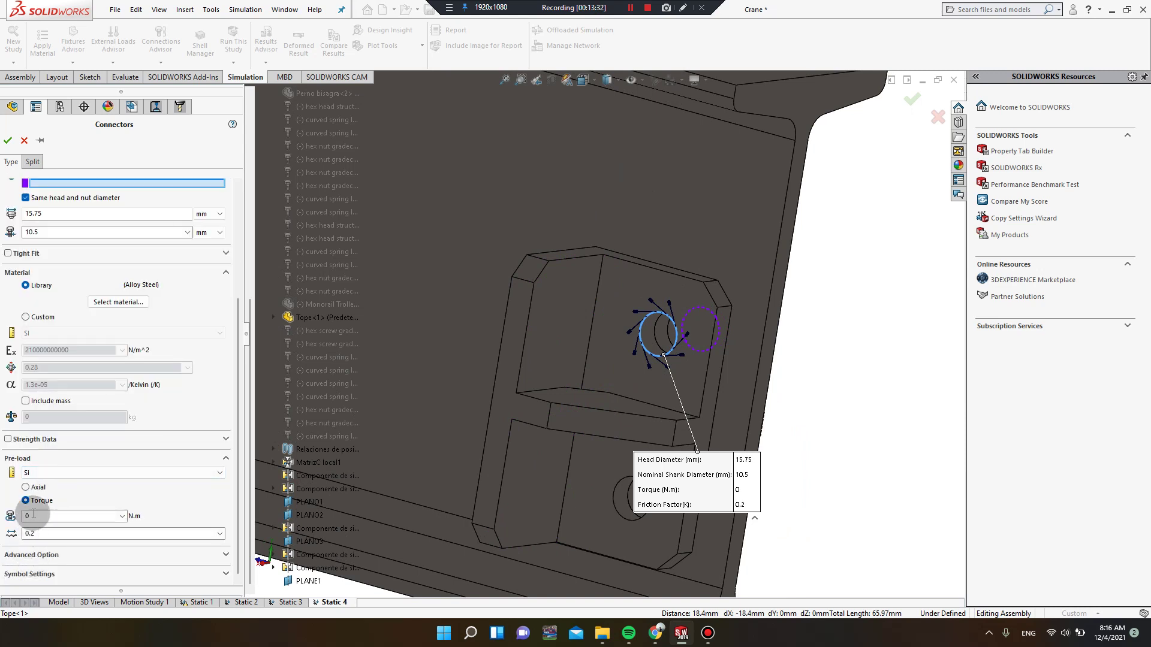
{"action": "left_click", "coordinate": [34, 440]}
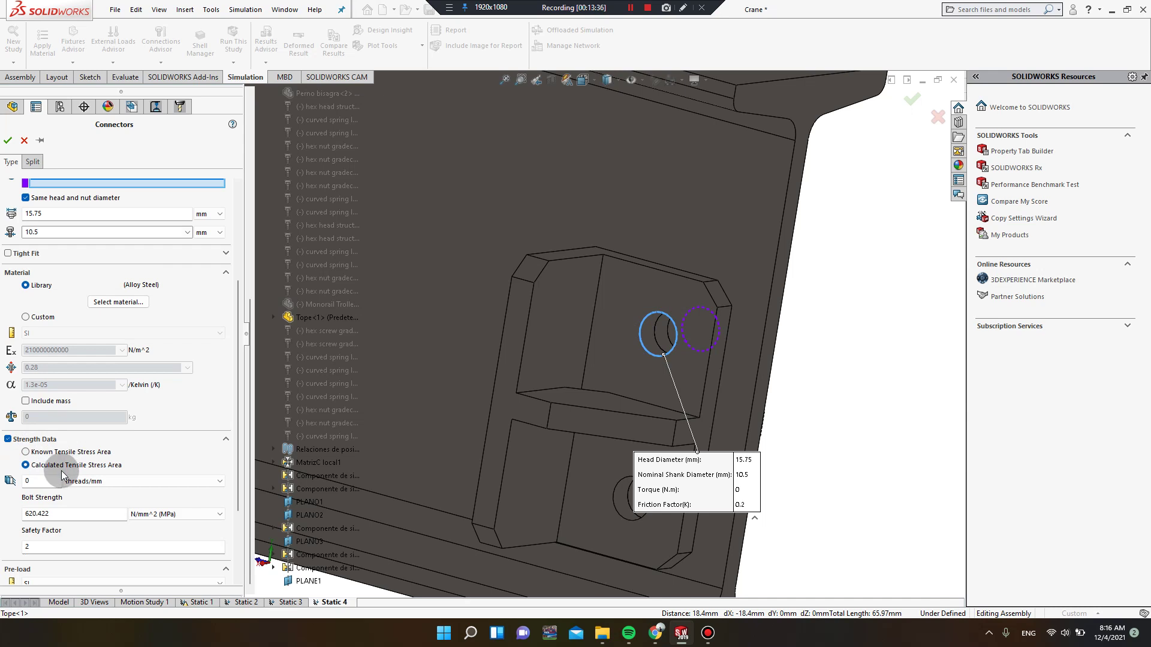
{"action": "left_click", "coordinate": [53, 482]}
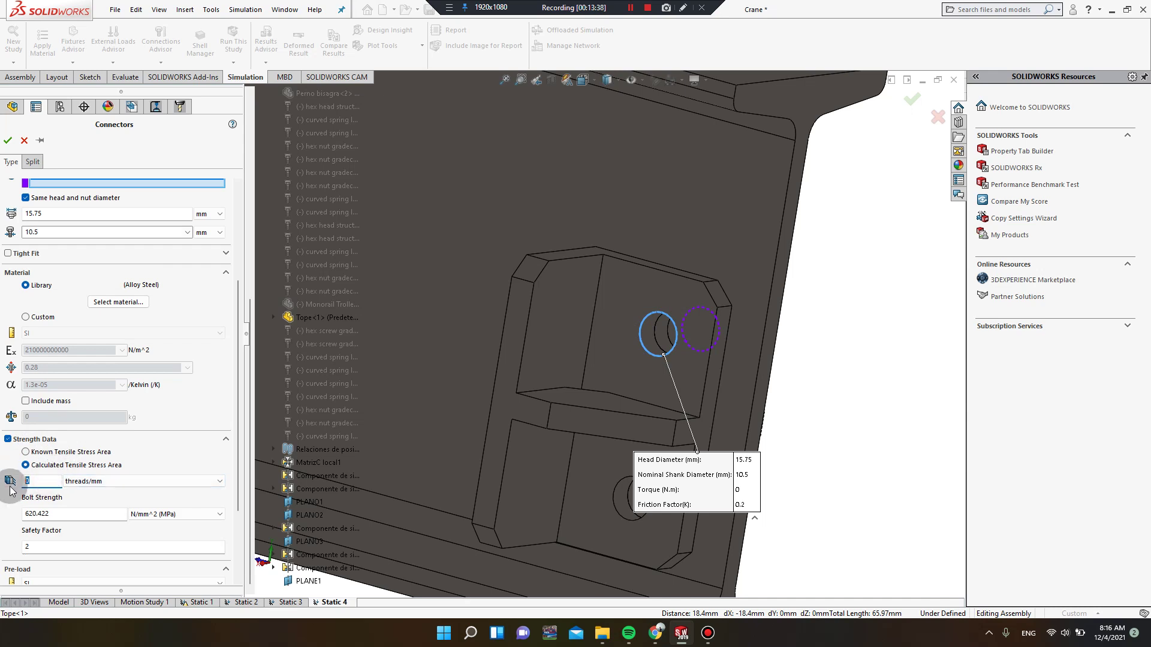
{"action": "type", "text": "1"}
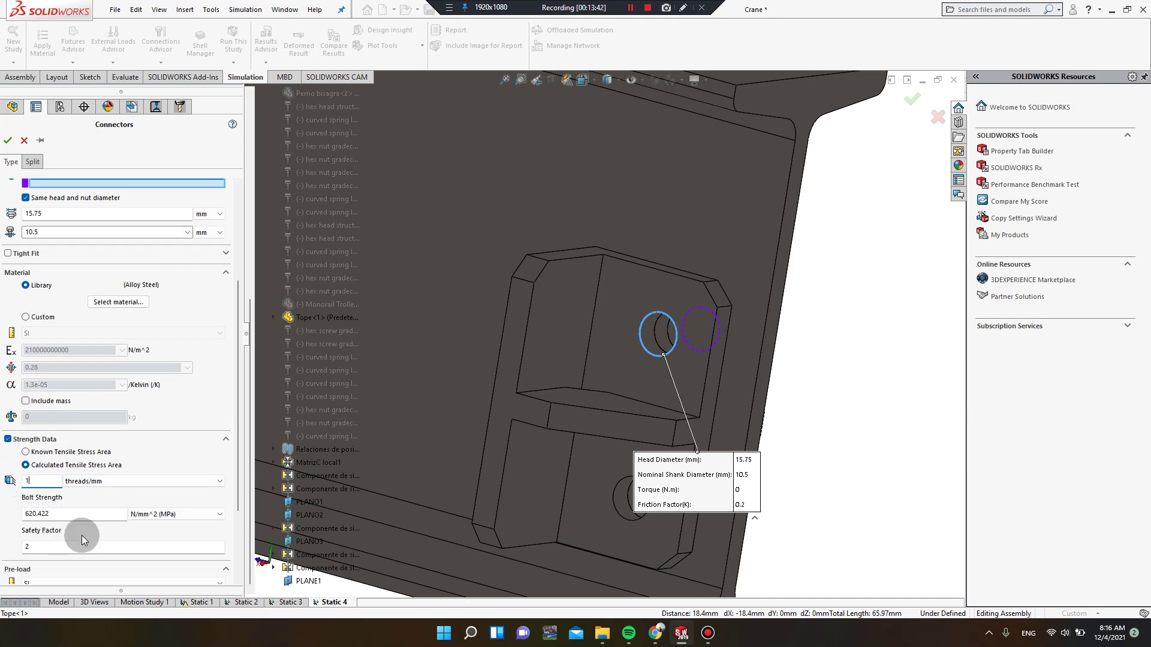
{"action": "scroll", "coordinate": [69, 527], "scroll_direction": "down", "scroll_amount": 3}
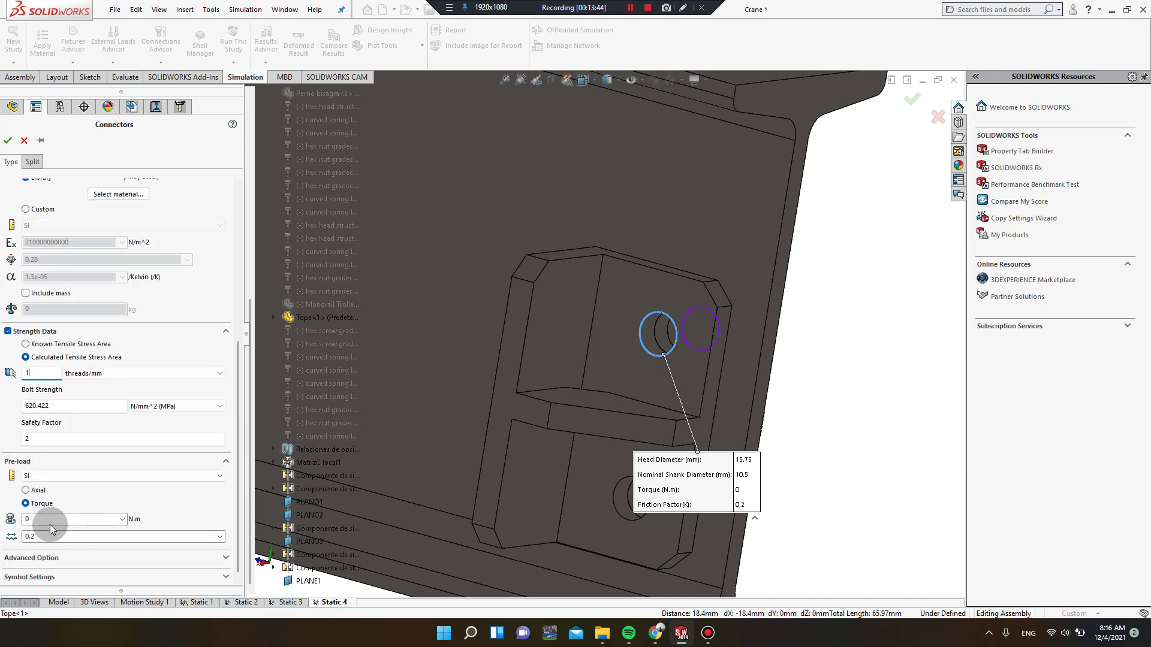
{"action": "left_click", "coordinate": [62, 520]}
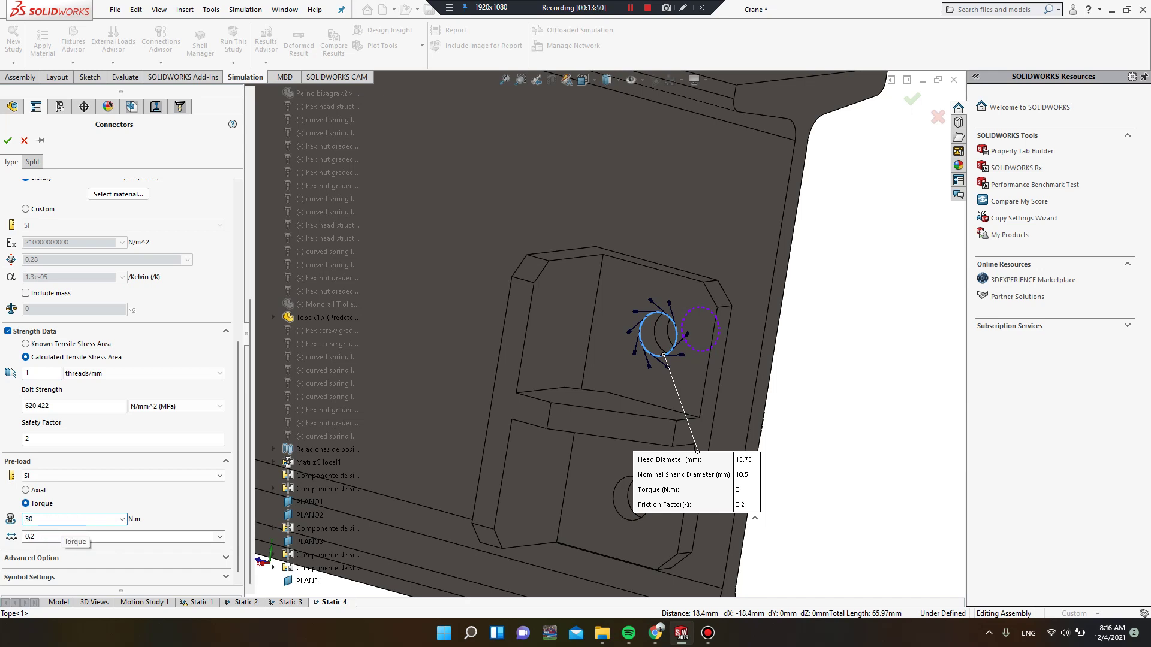
{"action": "left_click", "coordinate": [7, 142]}
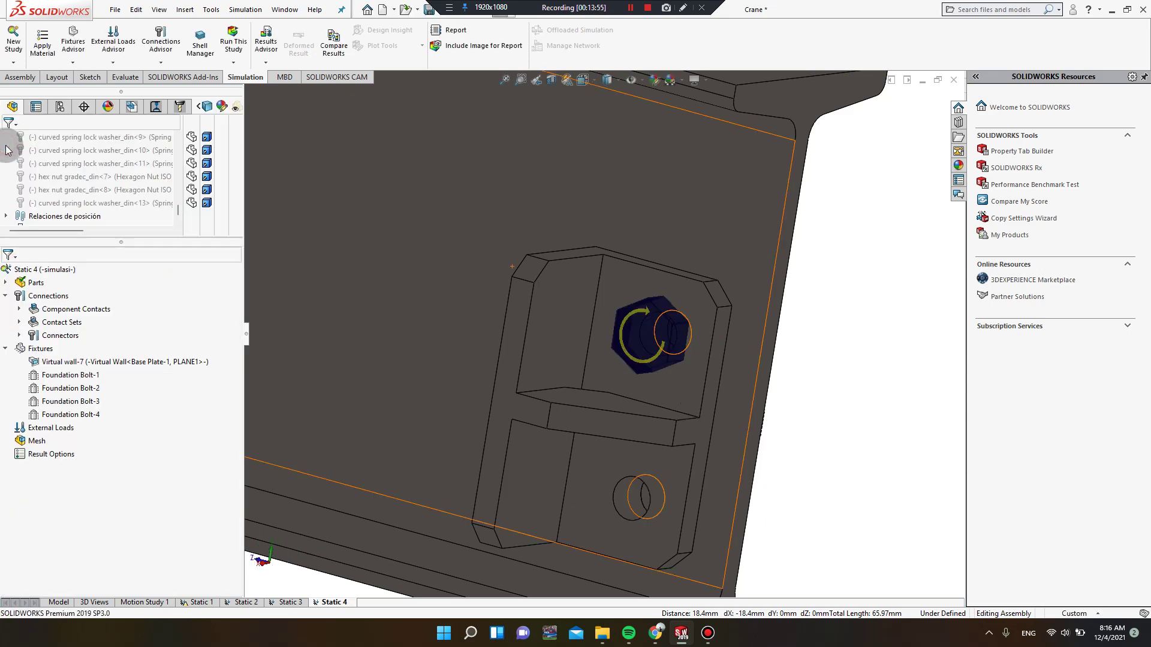
- Begin a second bolt connector with its head on the lower hole edge of one end stop and its nut on the opposite stop's matching edge
{"action": "scroll", "coordinate": [648, 461], "scroll_direction": "up", "scroll_amount": 3}
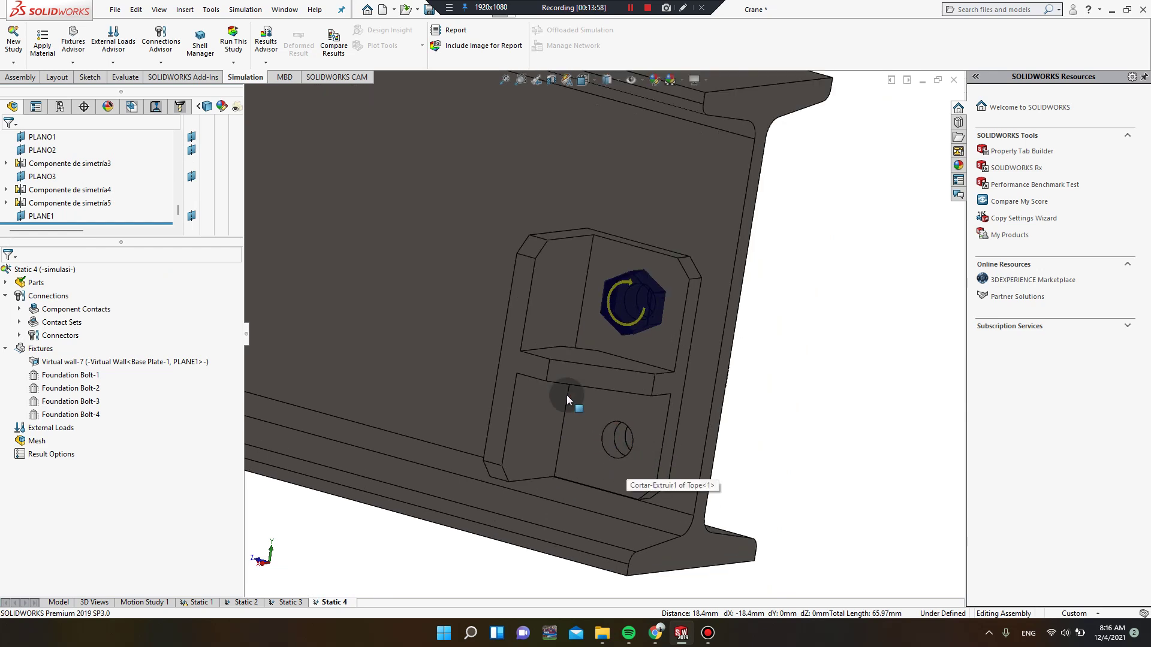
{"action": "right_click", "coordinate": [43, 298]}
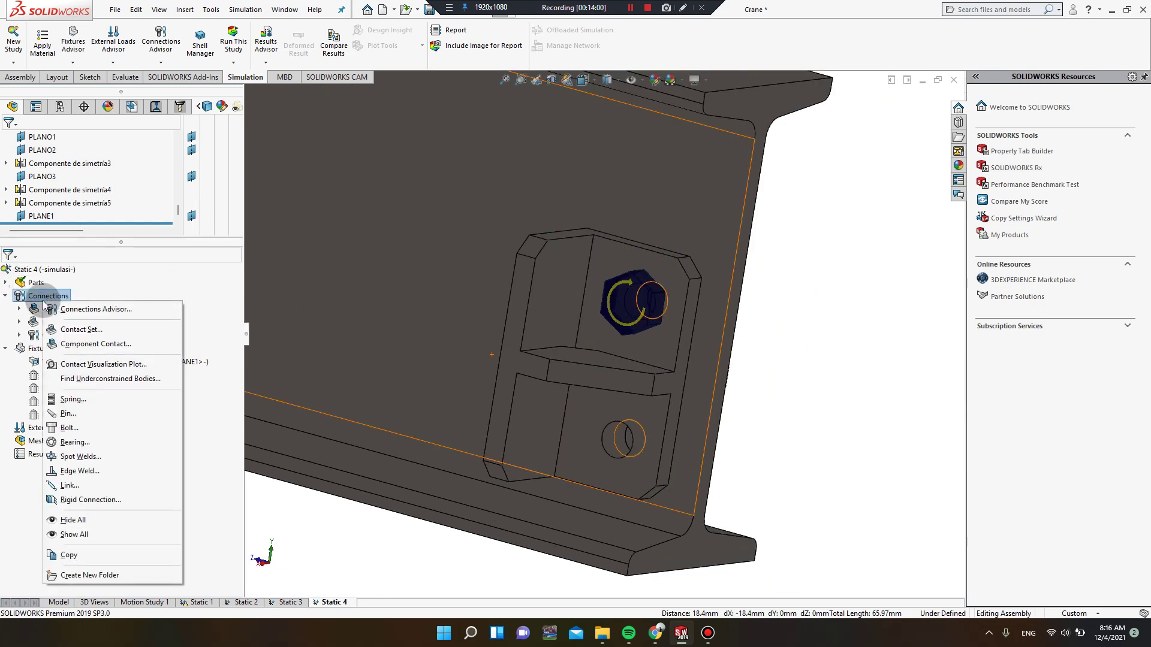
{"action": "left_click", "coordinate": [71, 428]}
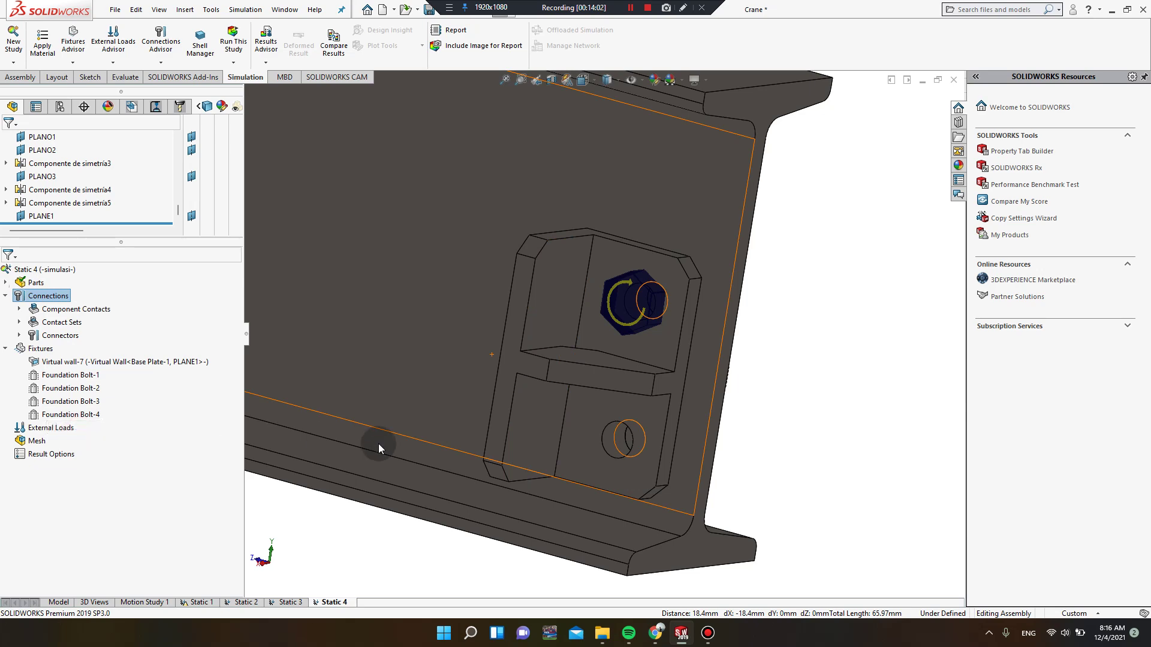
{"action": "left_click", "coordinate": [626, 458]}
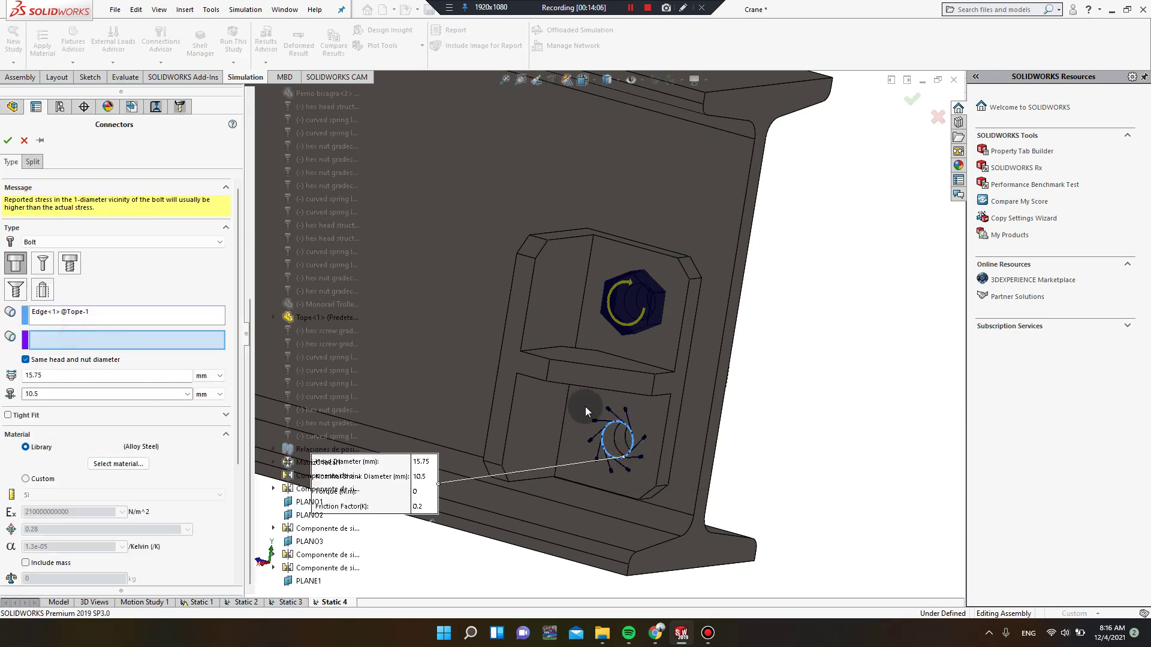
{"action": "middle_click_drag", "start_coordinate": [585, 407], "coordinate": [567, 423]}
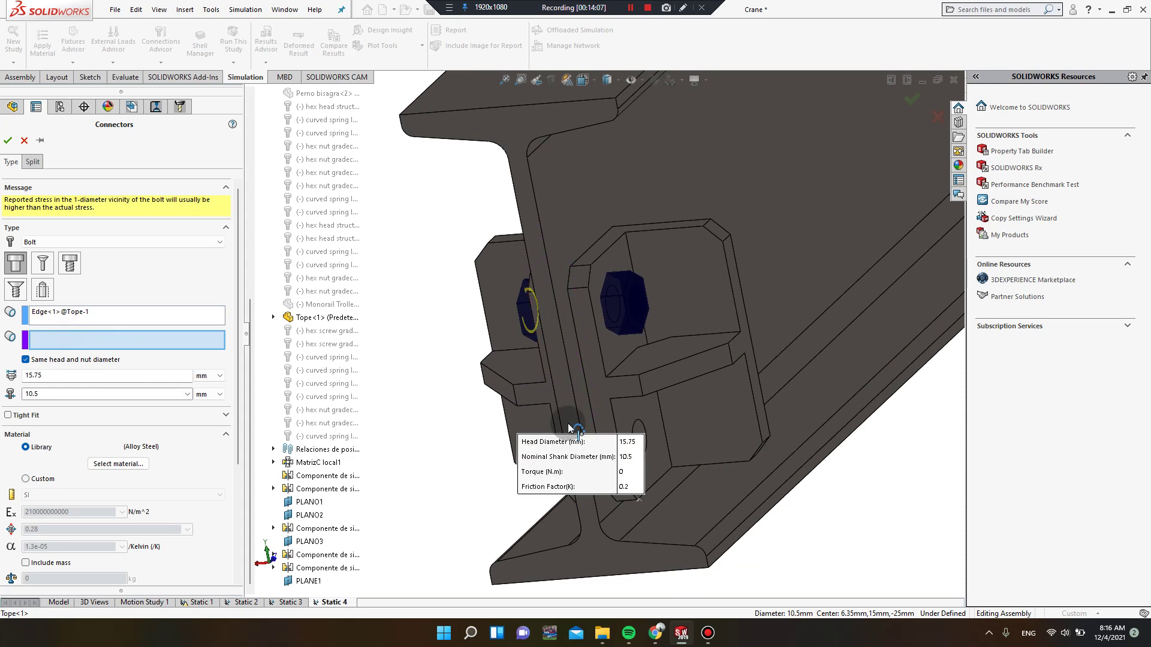
{"action": "left_click", "coordinate": [645, 426]}
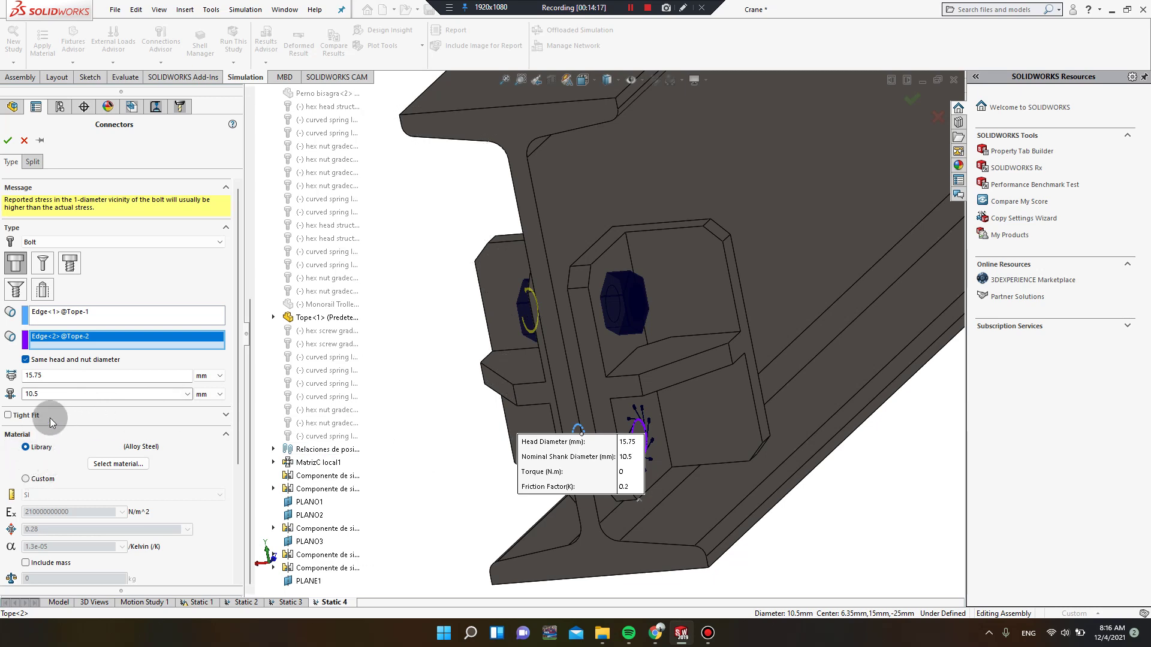
- Set the lower end-stop bolt's head and nut diameter to 16 mm and its nominal shank diameter to 10 mm
{"action": "double_click", "coordinate": [56, 375]}
{"action": "type", "text": "16"}
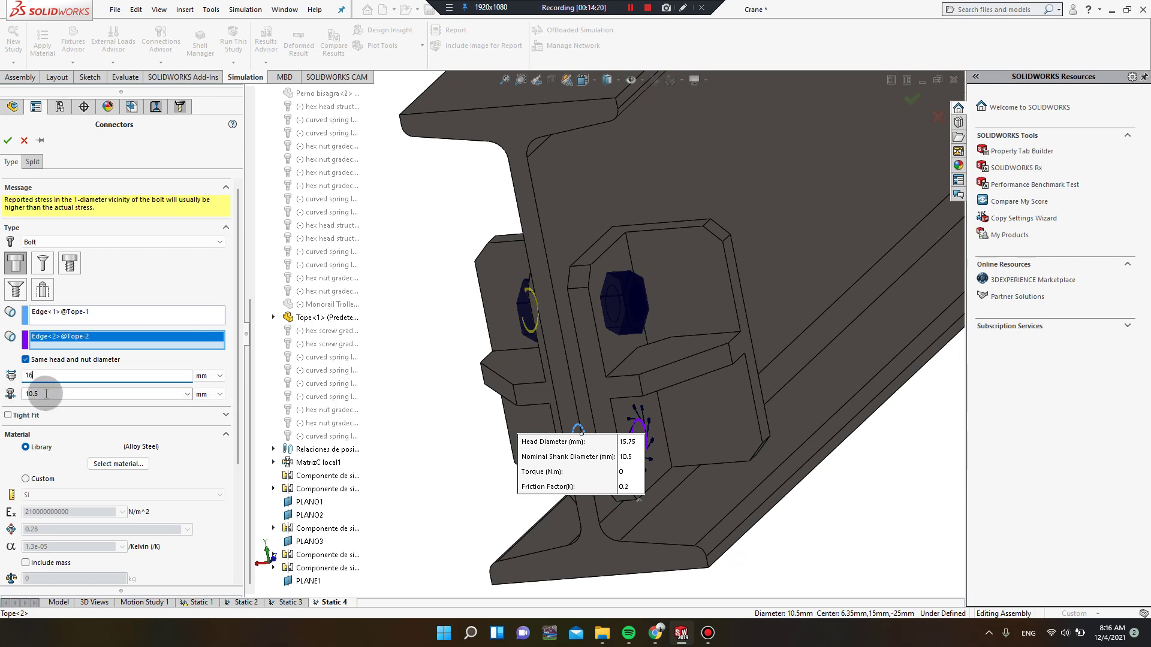
{"action": "key", "text": "Tab"}
{"action": "type", "text": "1"}
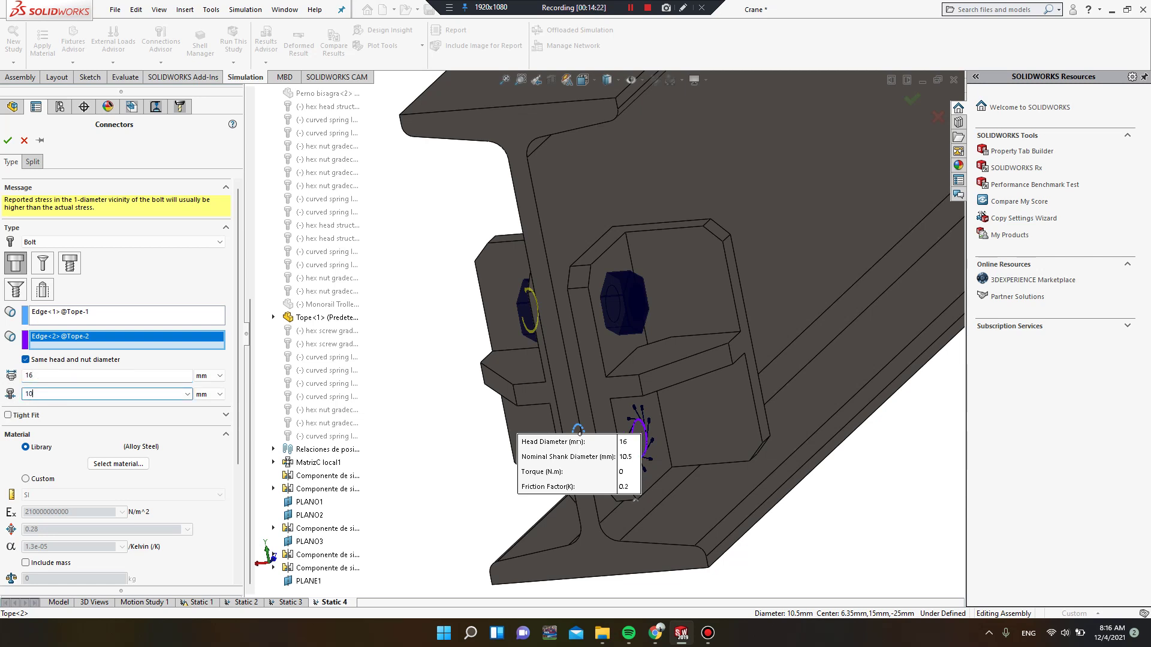
{"action": "scroll", "coordinate": [158, 526], "scroll_direction": "down", "scroll_amount": 3}
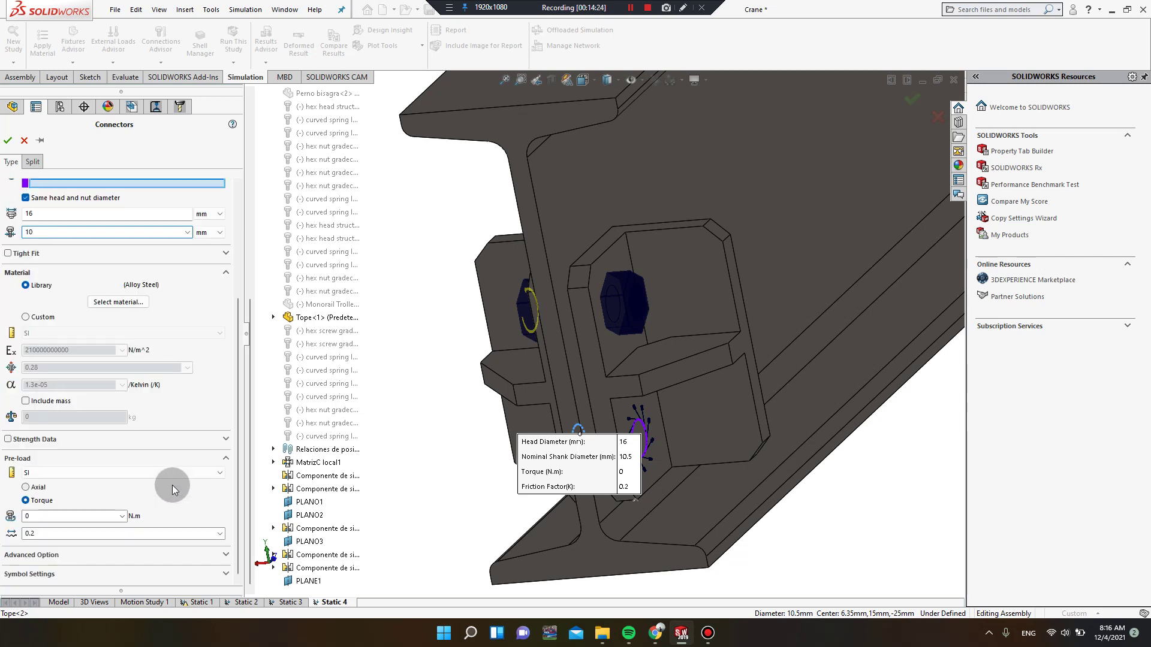
- Include strength data with 1 thread/mm for the lower end-stop bolt, set its torque pre-load to 30 N·m, and complete the connector
{"action": "double_click", "coordinate": [45, 515]}
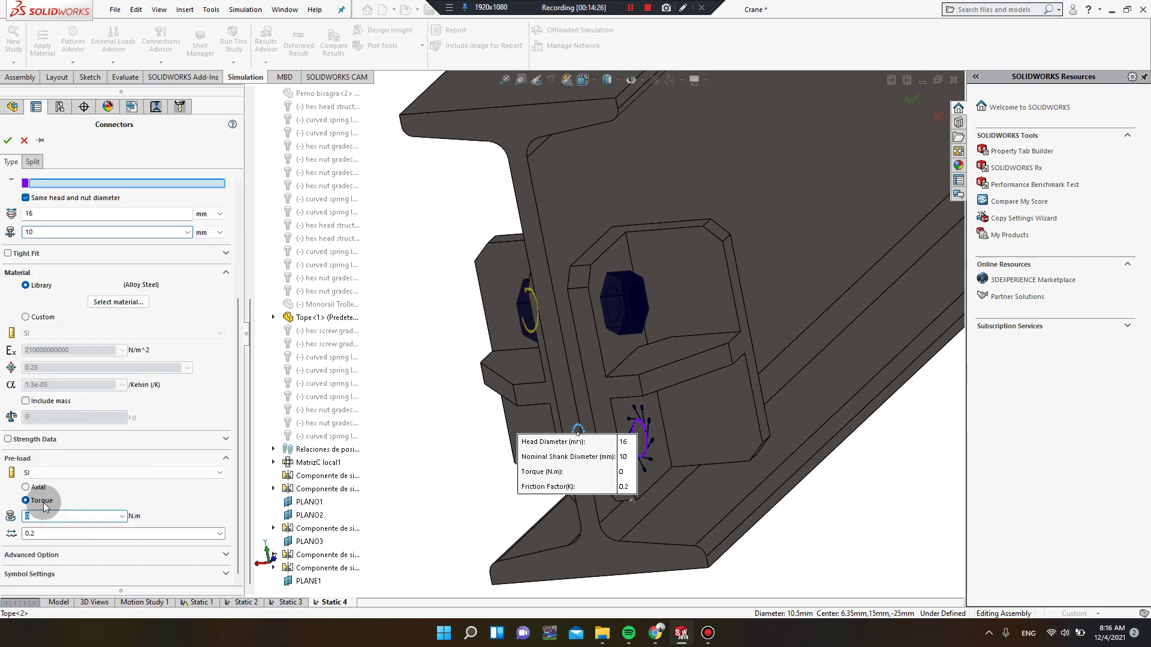
{"action": "left_click", "coordinate": [15, 439]}
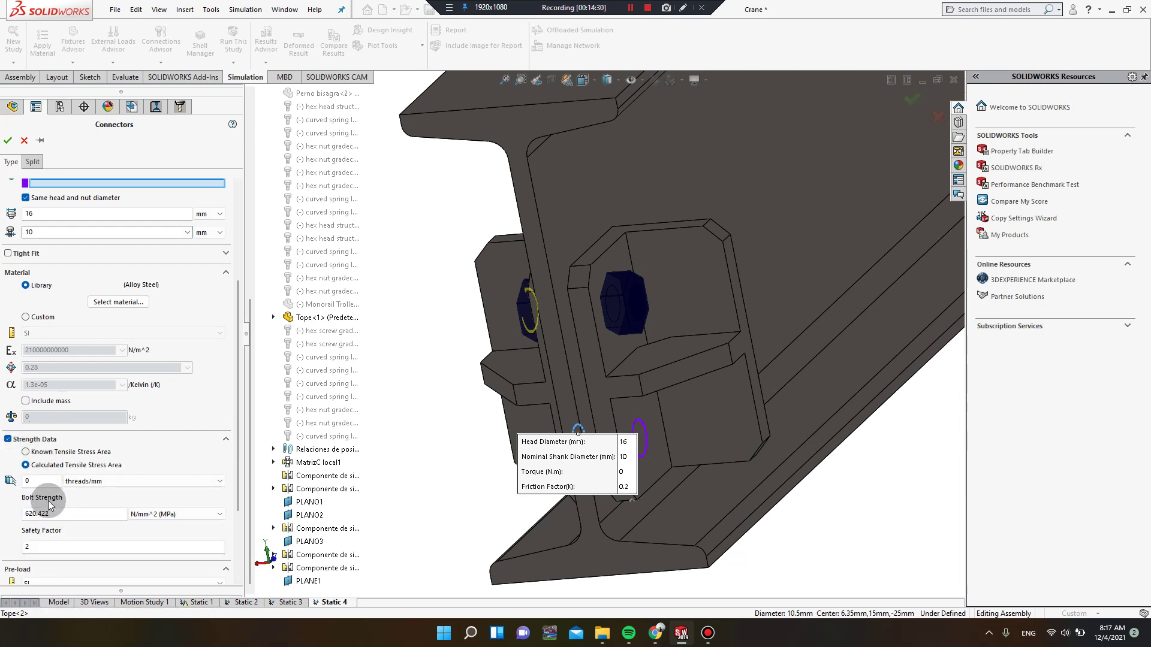
{"action": "left_click", "coordinate": [45, 482]}
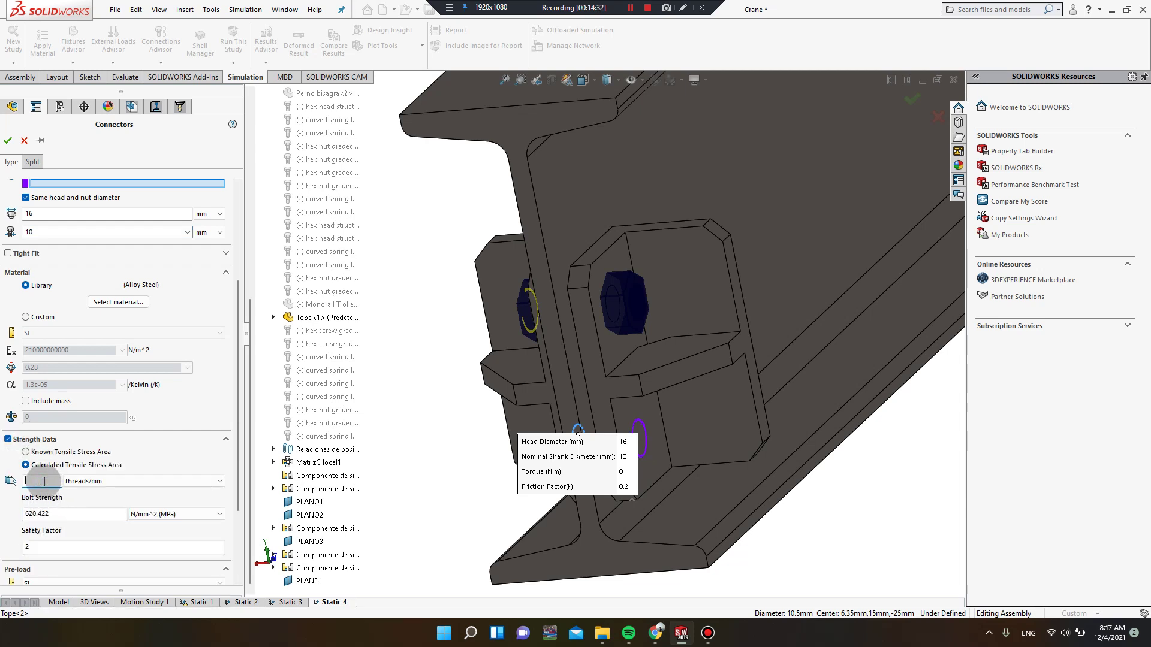
{"action": "type", "text": "1"}
{"action": "scroll", "coordinate": [84, 556], "scroll_direction": "down", "scroll_amount": 3}
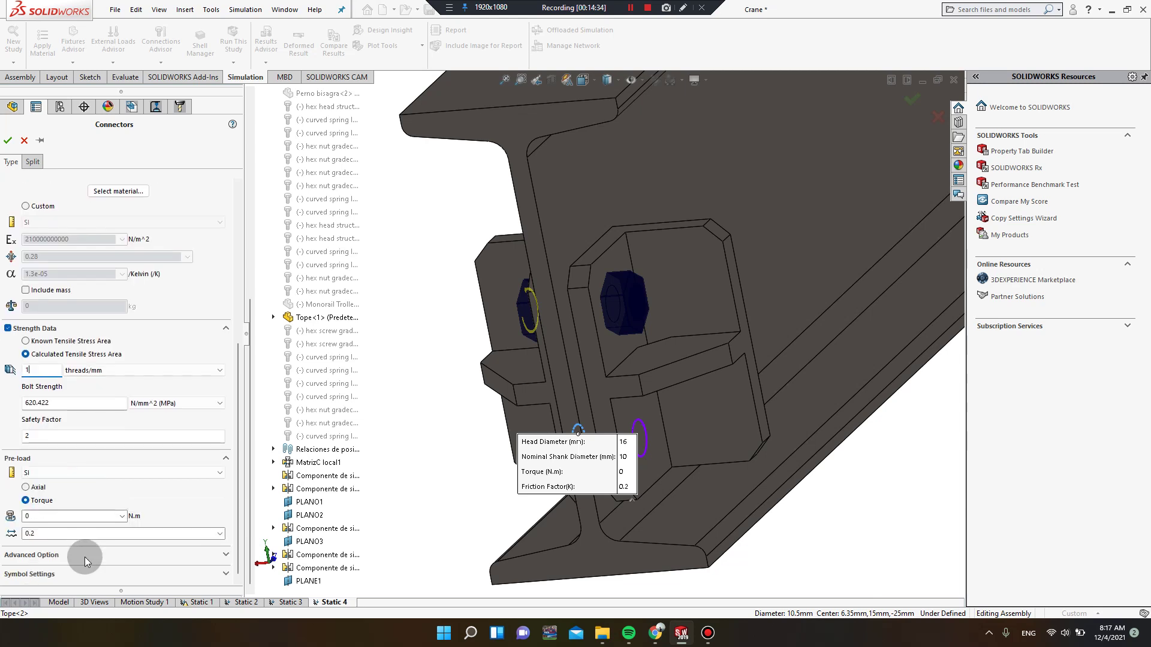
{"action": "left_click", "coordinate": [32, 517]}
{"action": "type", "text": "3"}
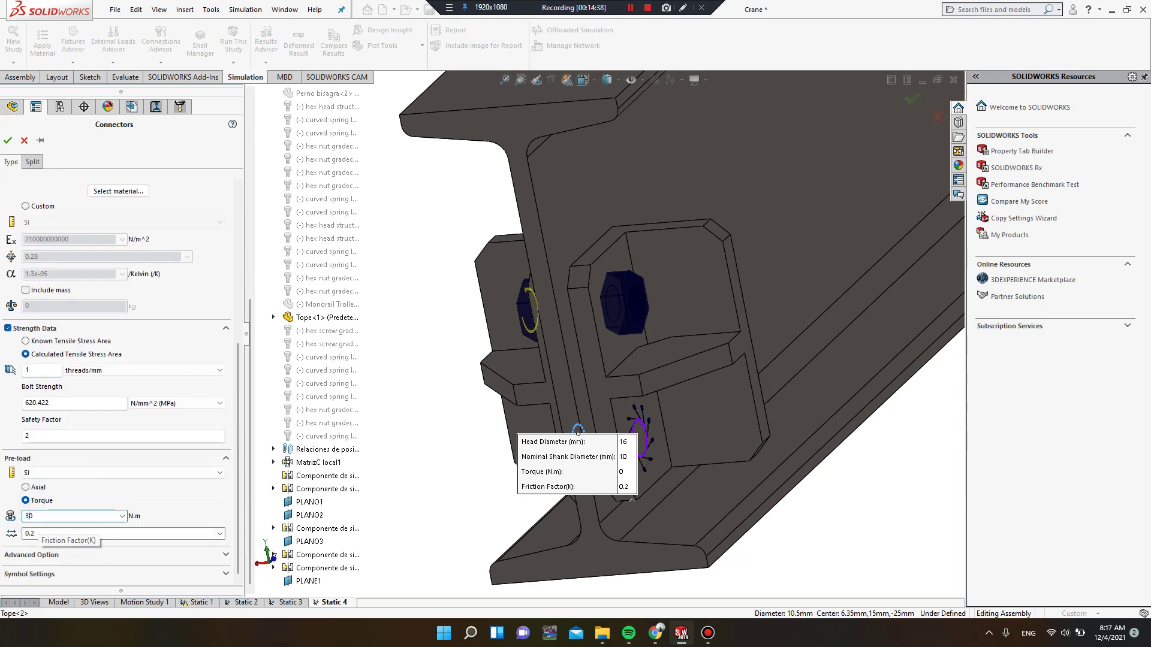
{"action": "scroll", "coordinate": [81, 501], "scroll_direction": "up", "scroll_amount": 3}
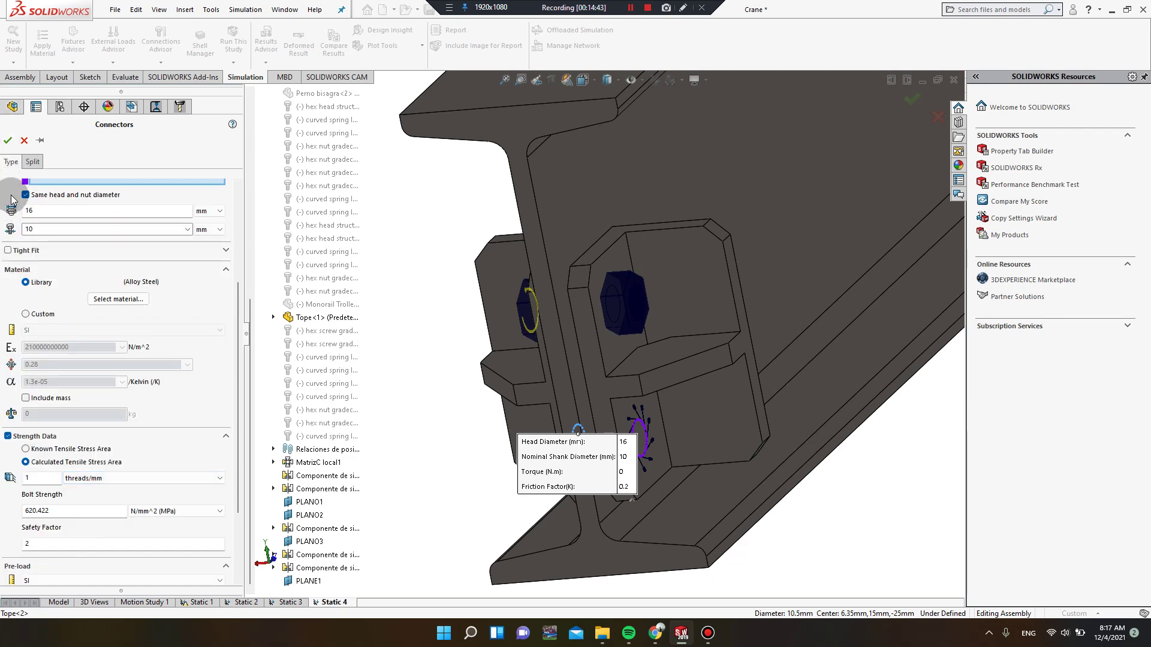
{"action": "left_click", "coordinate": [7, 140]}
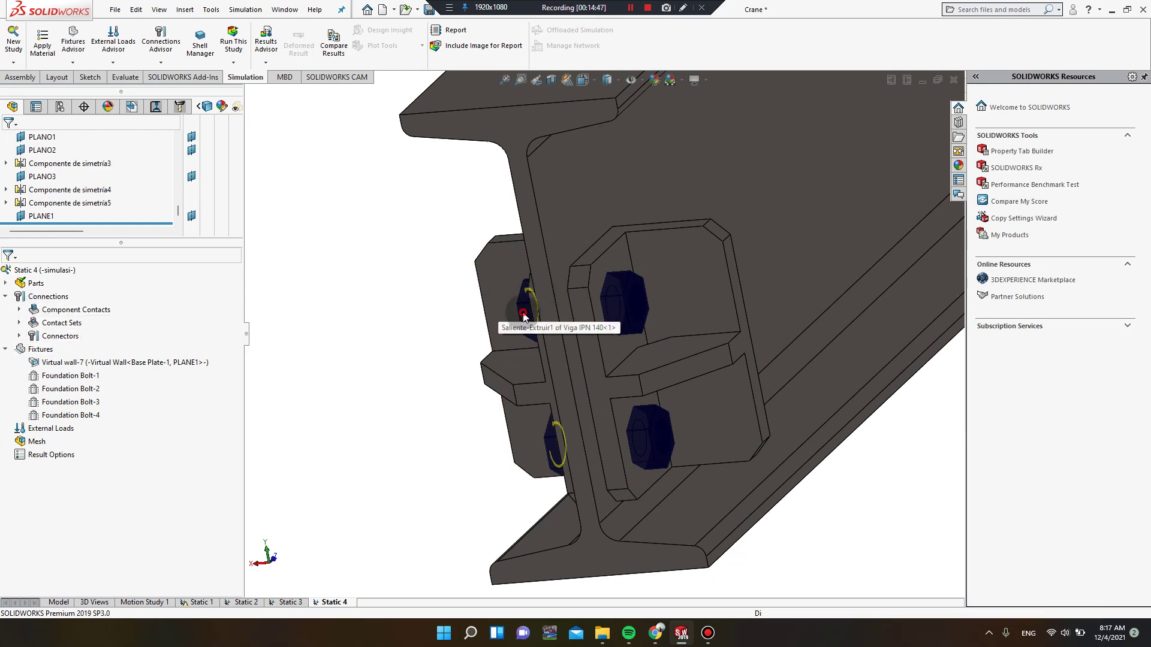
- Inspect both end-stop bolts on the boom and locate their entries among the study's connectors
{"action": "left_click", "coordinate": [627, 322]}
{"action": "middle_click_drag", "start_coordinate": [627, 321], "coordinate": [693, 289]}
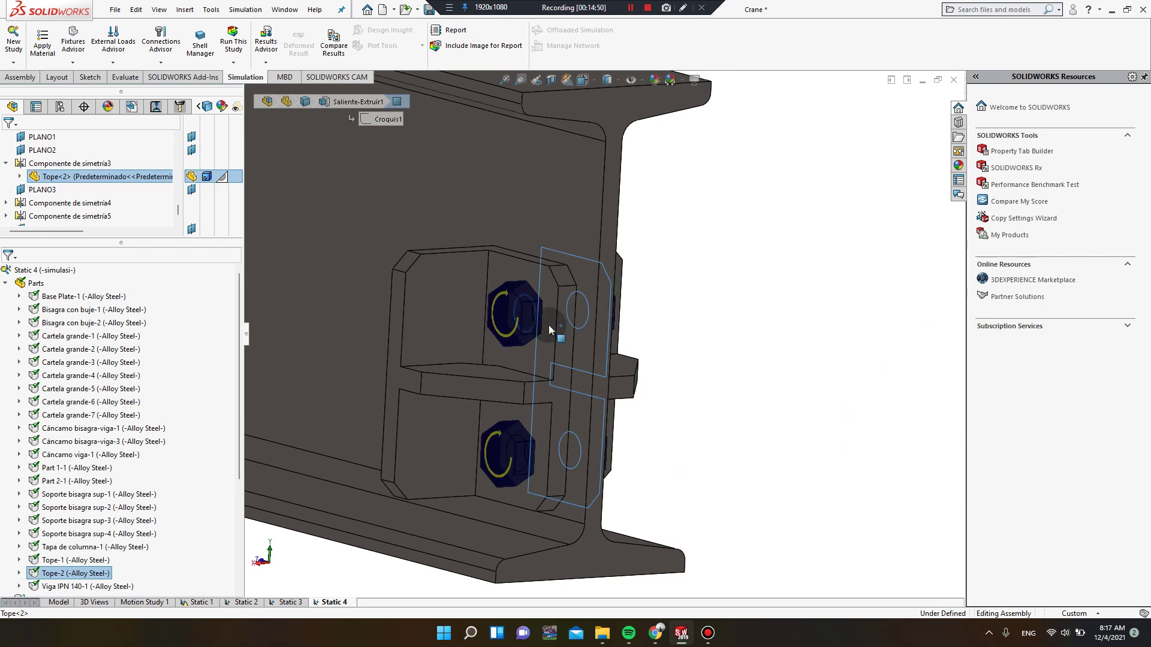
{"action": "left_click", "coordinate": [518, 323]}
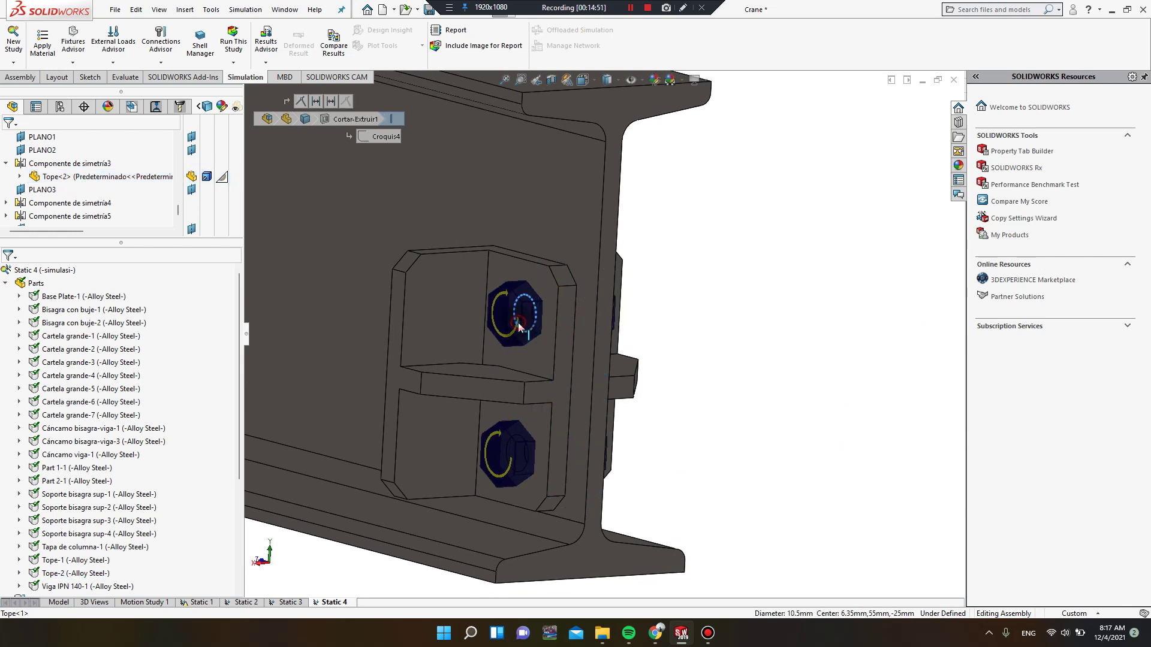
{"action": "left_click", "coordinate": [5, 283]}
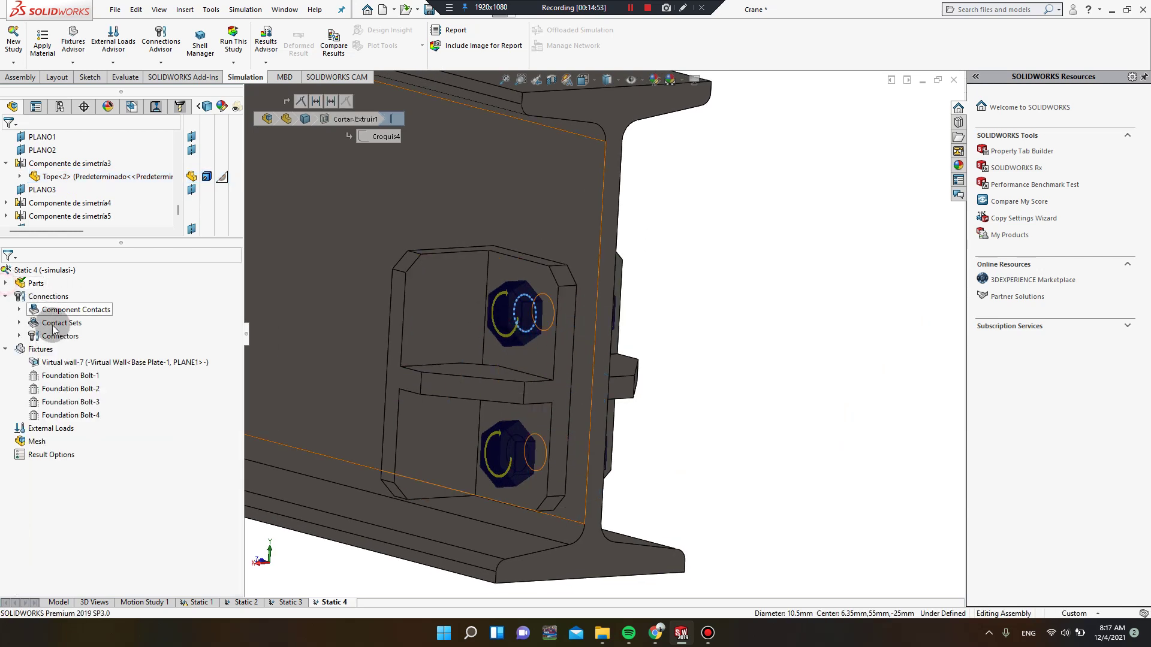
{"action": "left_click", "coordinate": [64, 377]}
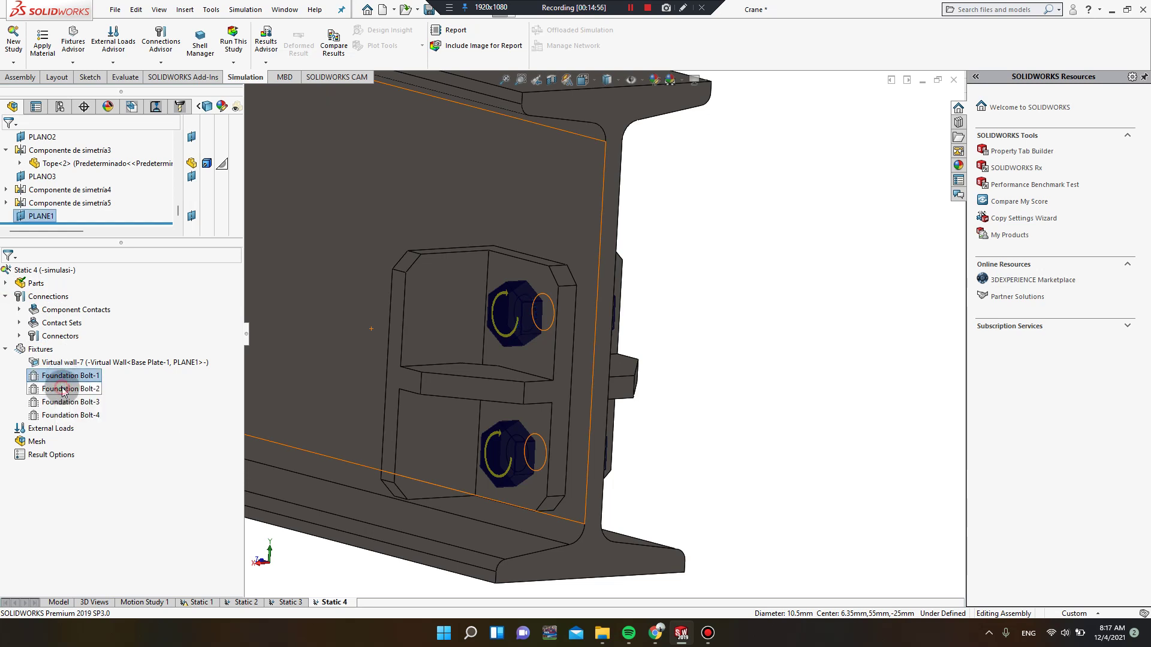
{"action": "left_click", "coordinate": [66, 403]}
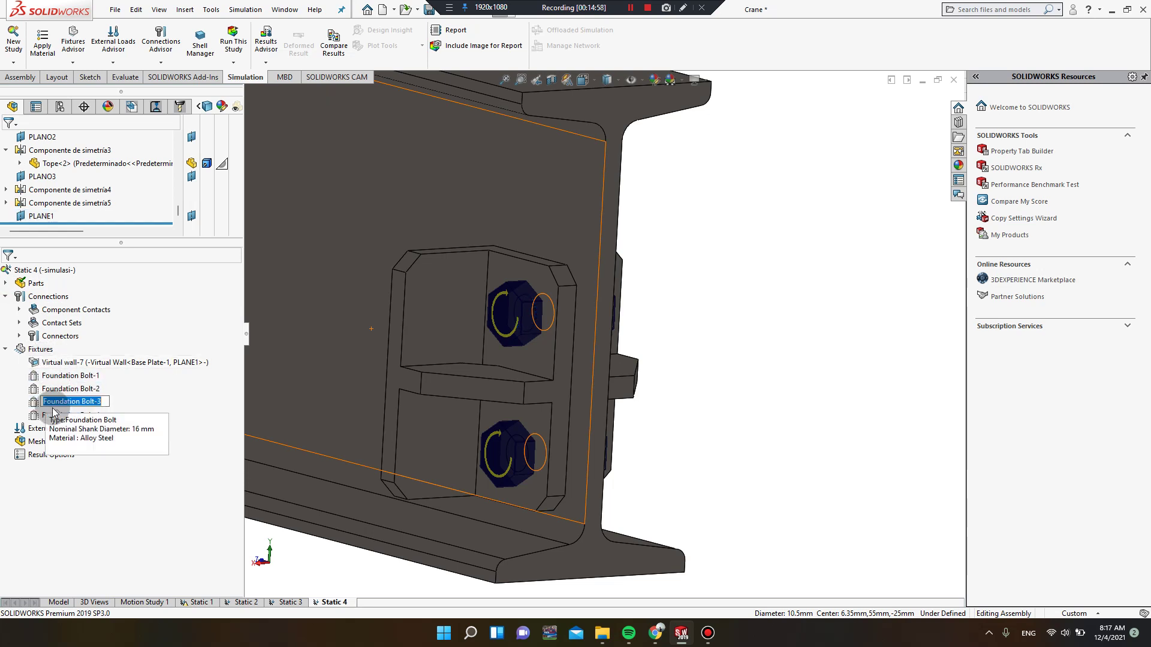
{"action": "left_click", "coordinate": [42, 415]}
{"action": "left_click", "coordinate": [19, 336]}
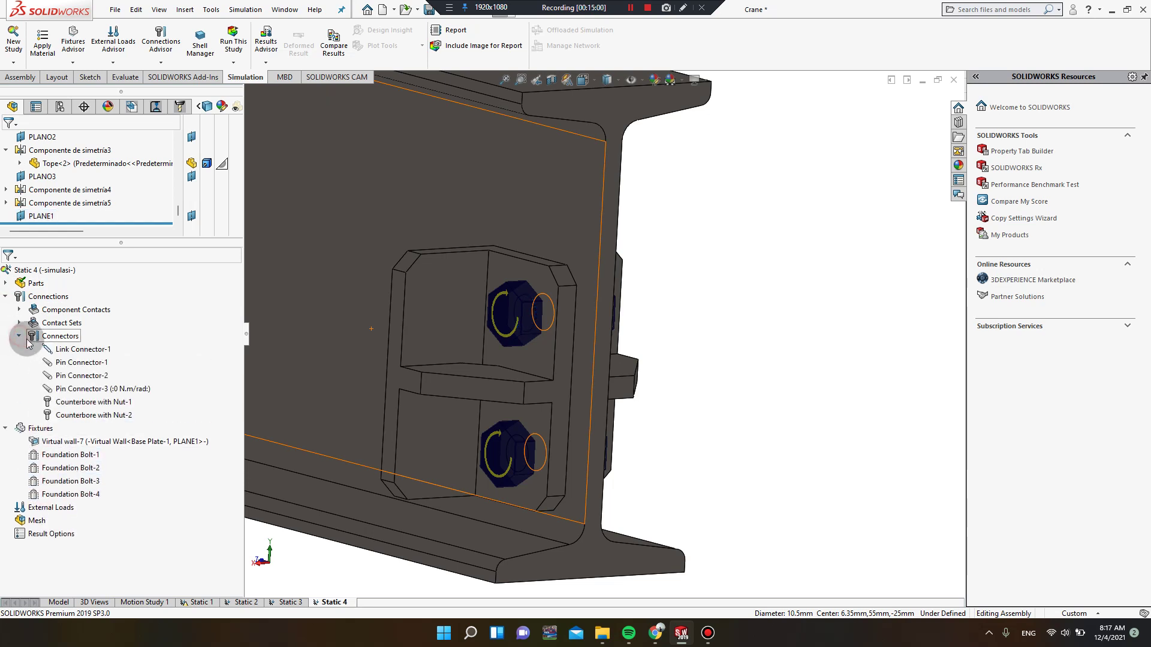
- Edit the upper end-stop bolt connector, setting its head and nut diameter to 16 mm and nominal shank diameter to 10 mm
{"action": "left_click", "coordinate": [57, 403]}
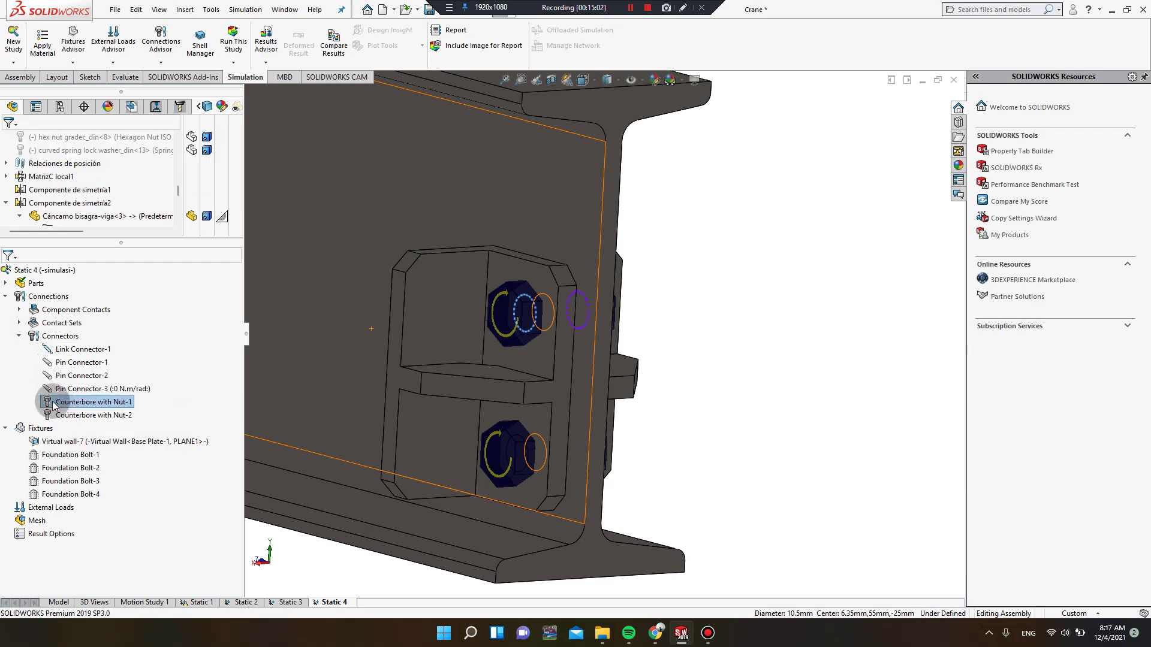
{"action": "right_click", "coordinate": [57, 402]}
{"action": "left_click", "coordinate": [239, 365]}
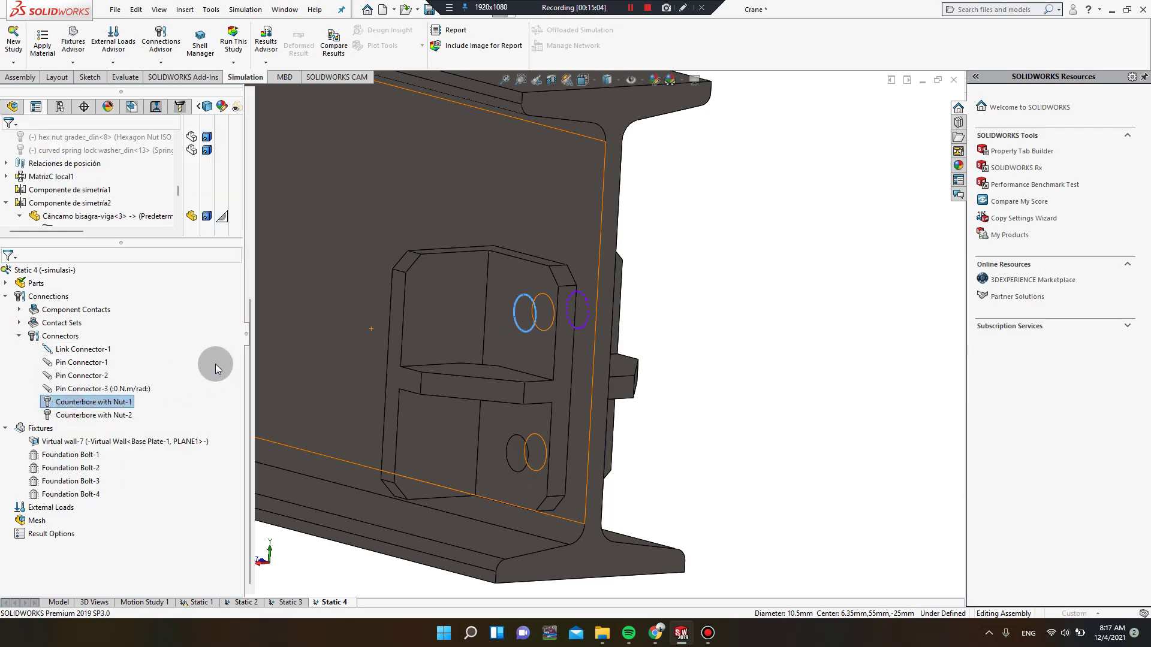
{"action": "left_click_drag", "start_coordinate": [58, 374], "coordinate": [9, 375]}
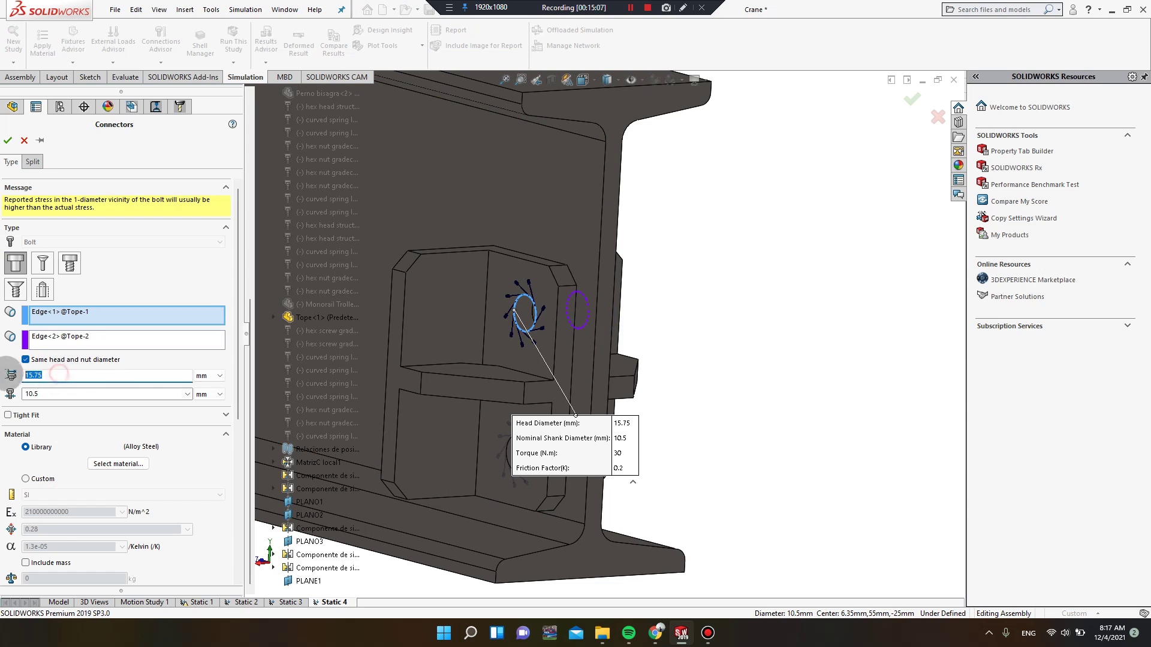
{"action": "type", "text": "16"}
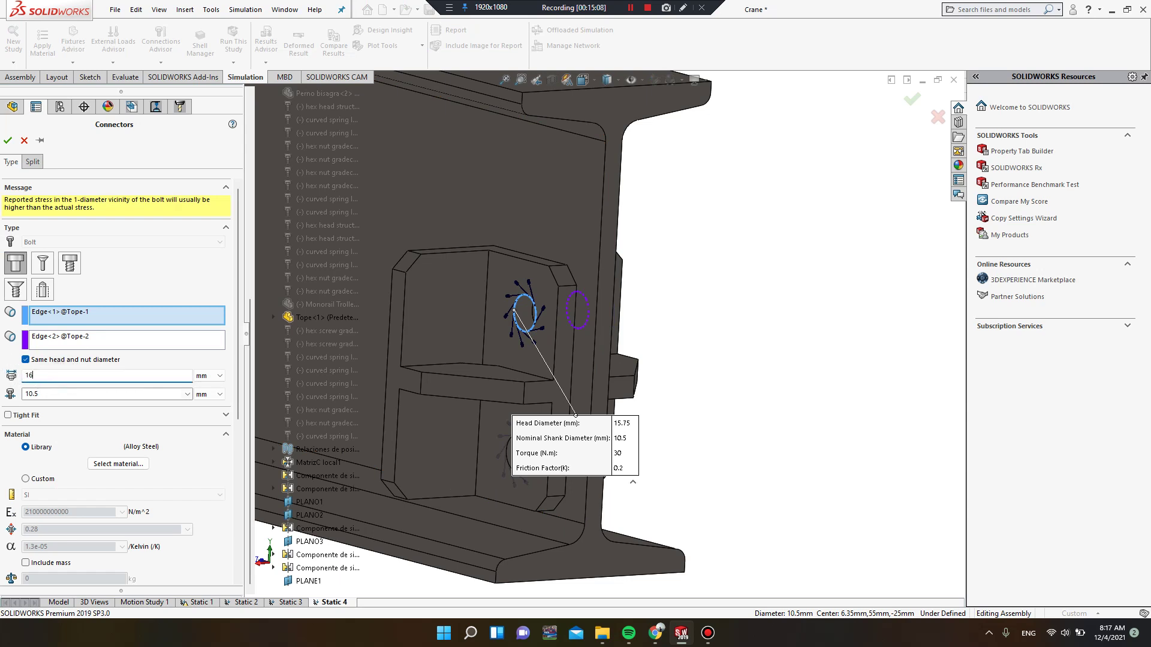
{"action": "left_click_drag", "start_coordinate": [48, 392], "coordinate": [10, 394]}
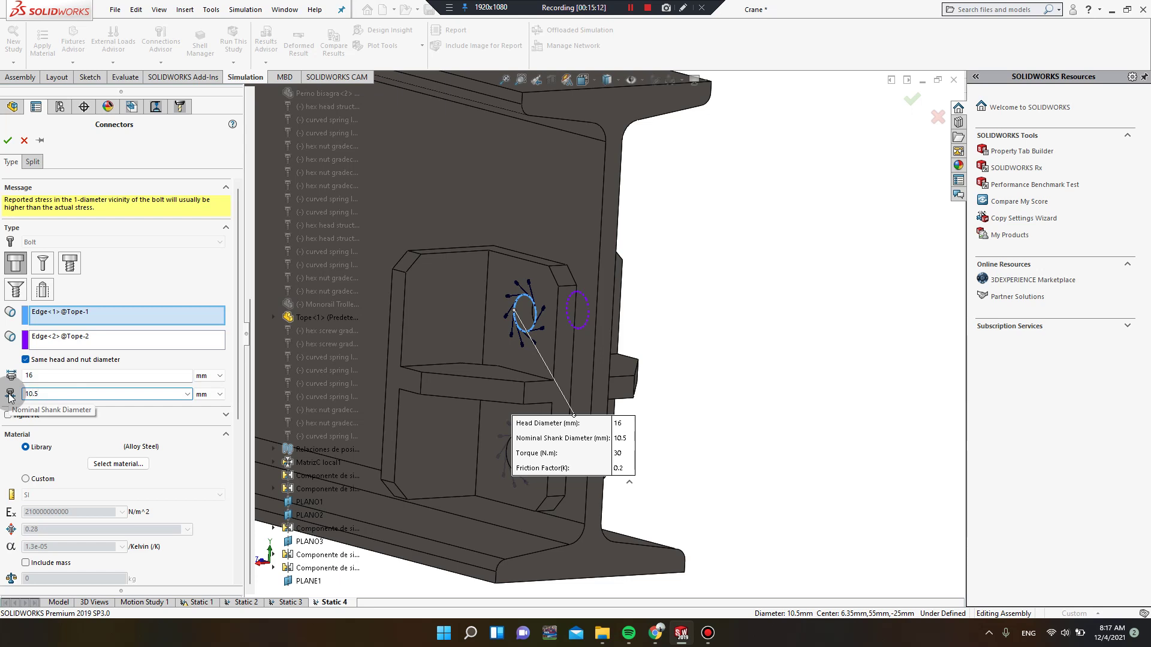
{"action": "type", "text": "10"}
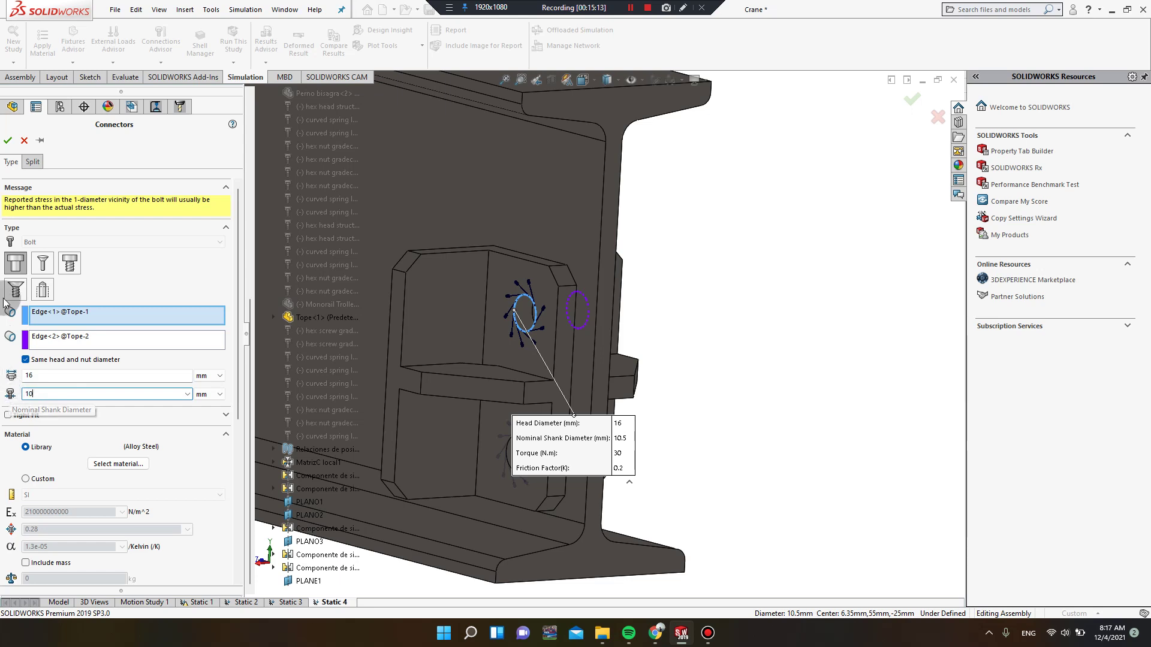
{"action": "left_click", "coordinate": [8, 140]}
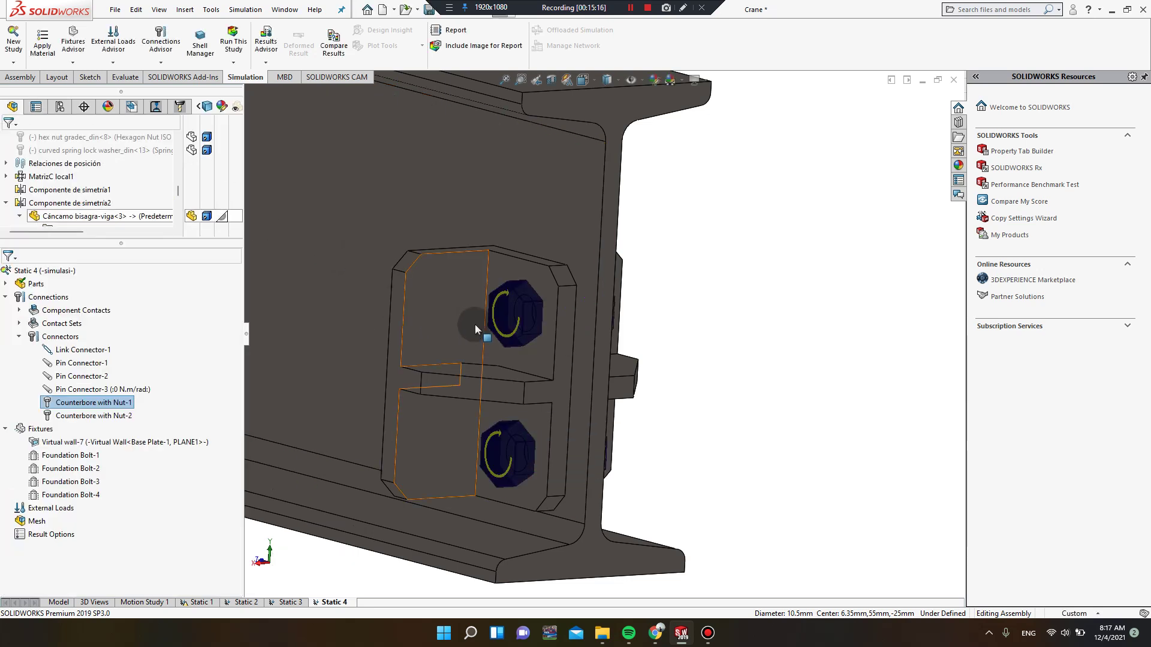
- Begin an external force load on the bottom edge of the IPN 140 beam's lower flange at the boom's free end
{"action": "scroll", "coordinate": [479, 324], "scroll_direction": "down", "scroll_amount": 4}
{"action": "scroll", "coordinate": [483, 319], "scroll_direction": "up", "scroll_amount": 10}
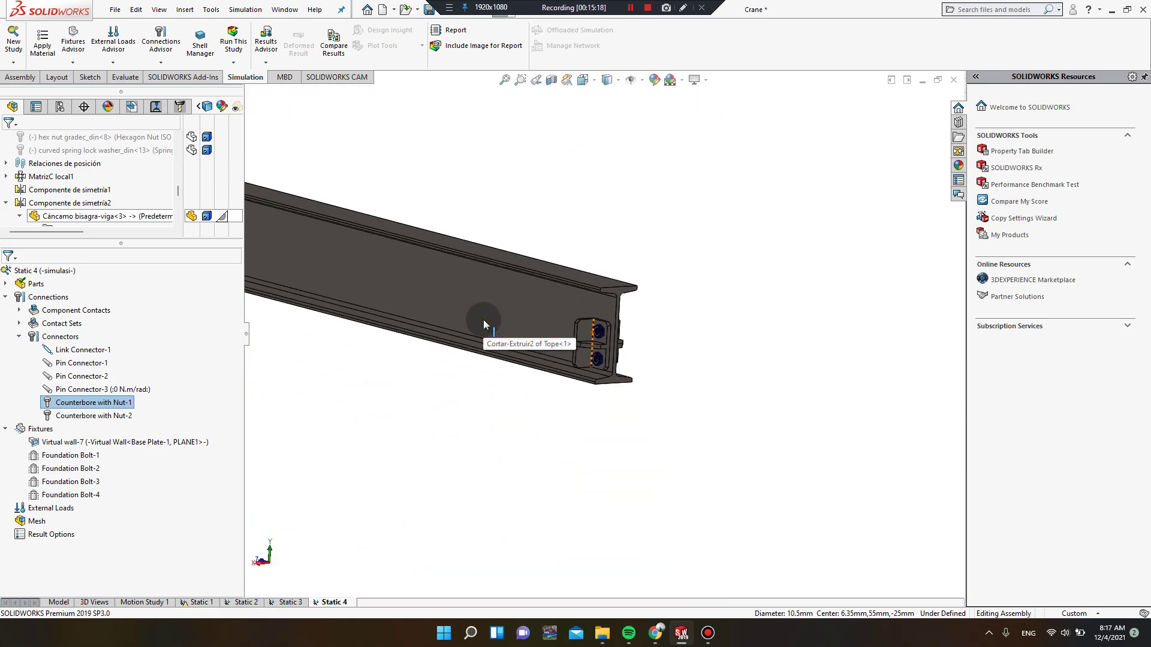
{"action": "scroll", "coordinate": [483, 319], "scroll_direction": "up", "scroll_amount": 5}
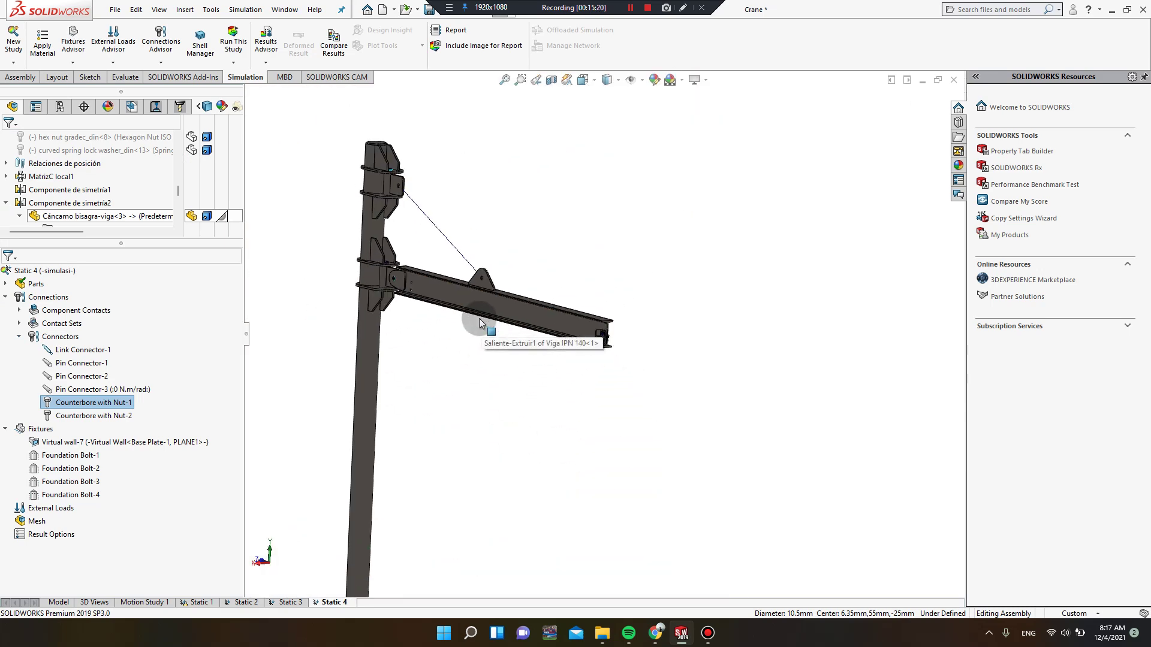
{"action": "scroll", "coordinate": [372, 297], "scroll_direction": "up", "scroll_amount": 3}
{"action": "middle_click_drag", "start_coordinate": [383, 348], "coordinate": [484, 376], "text": "ctrl"}
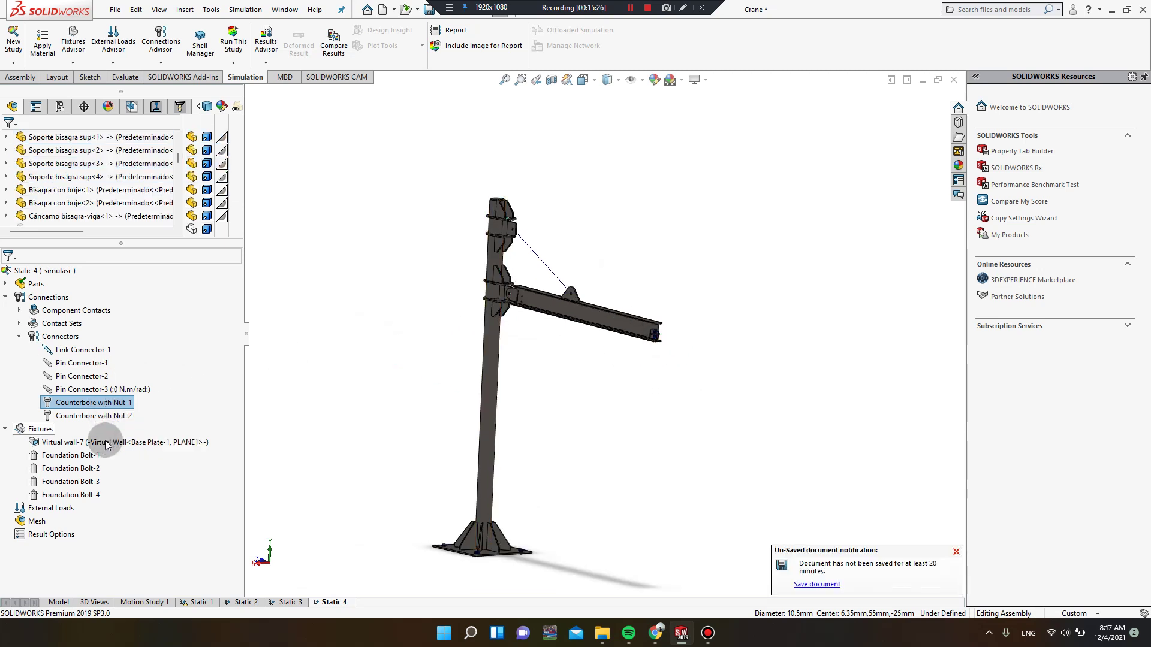
{"action": "right_click", "coordinate": [58, 509]}
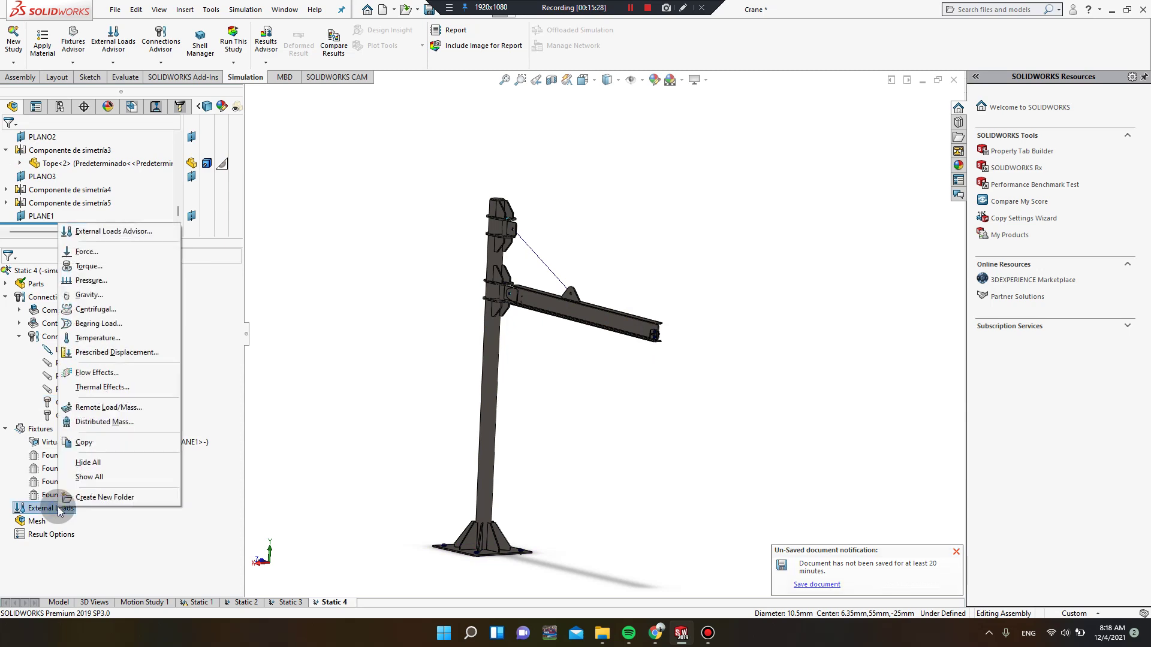
{"action": "left_click", "coordinate": [98, 253]}
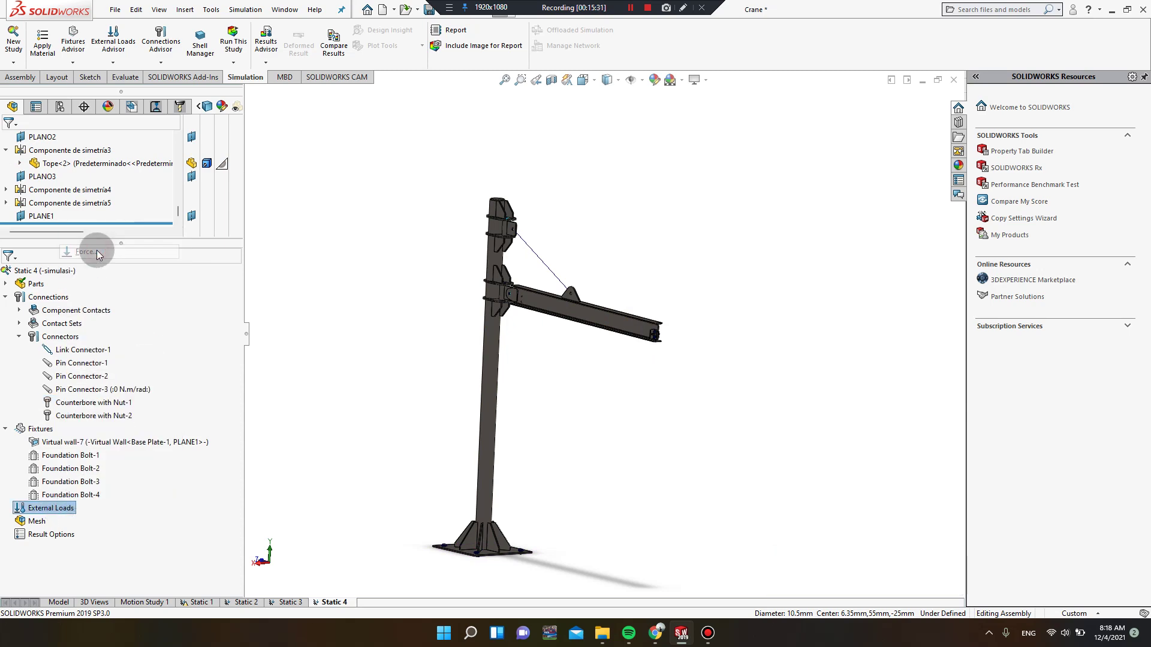
{"action": "scroll", "coordinate": [627, 283], "scroll_direction": "down", "scroll_amount": 3}
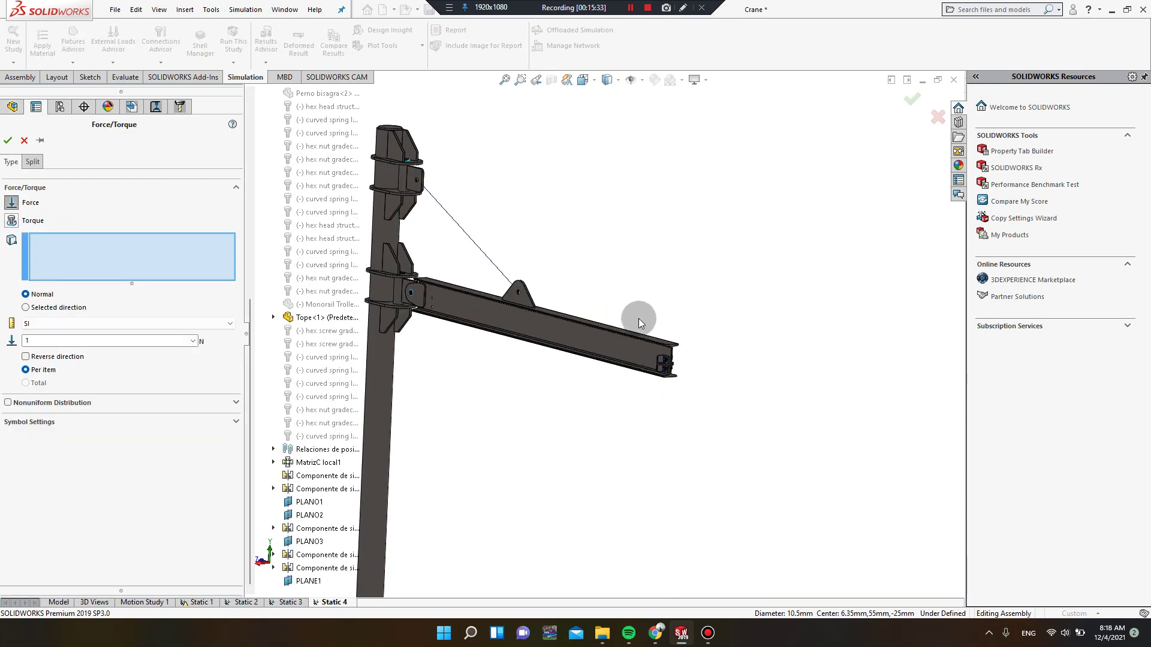
{"action": "scroll", "coordinate": [653, 348], "scroll_direction": "down", "scroll_amount": 2}
{"action": "scroll", "coordinate": [683, 437], "scroll_direction": "down", "scroll_amount": 2}
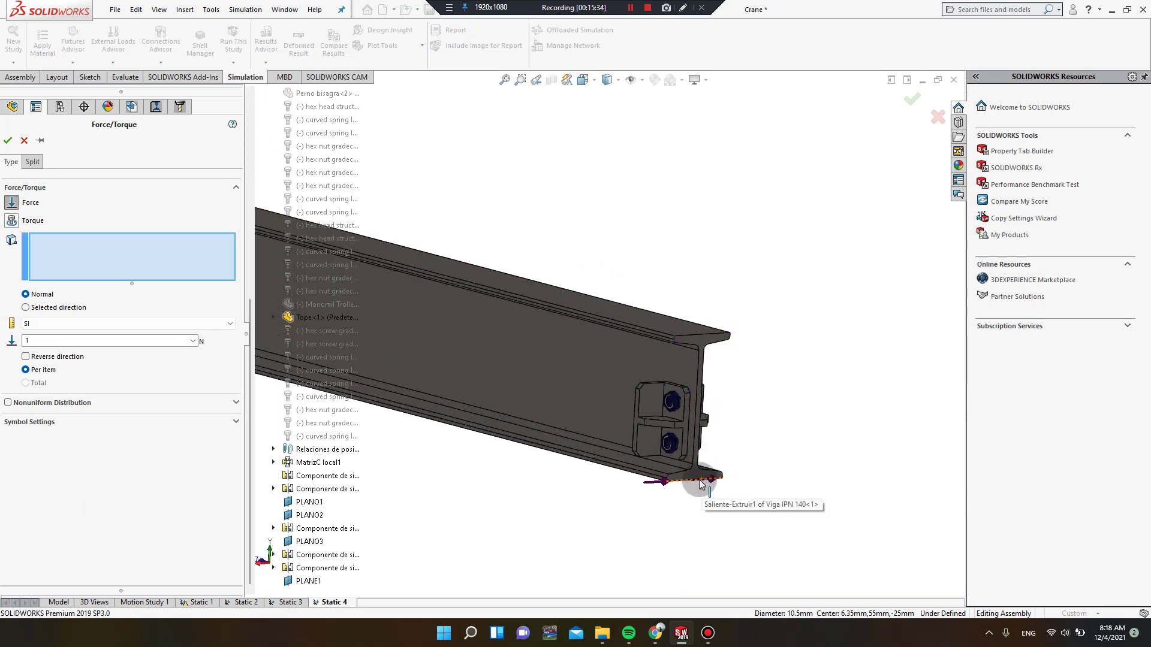
{"action": "left_click", "coordinate": [699, 480]}
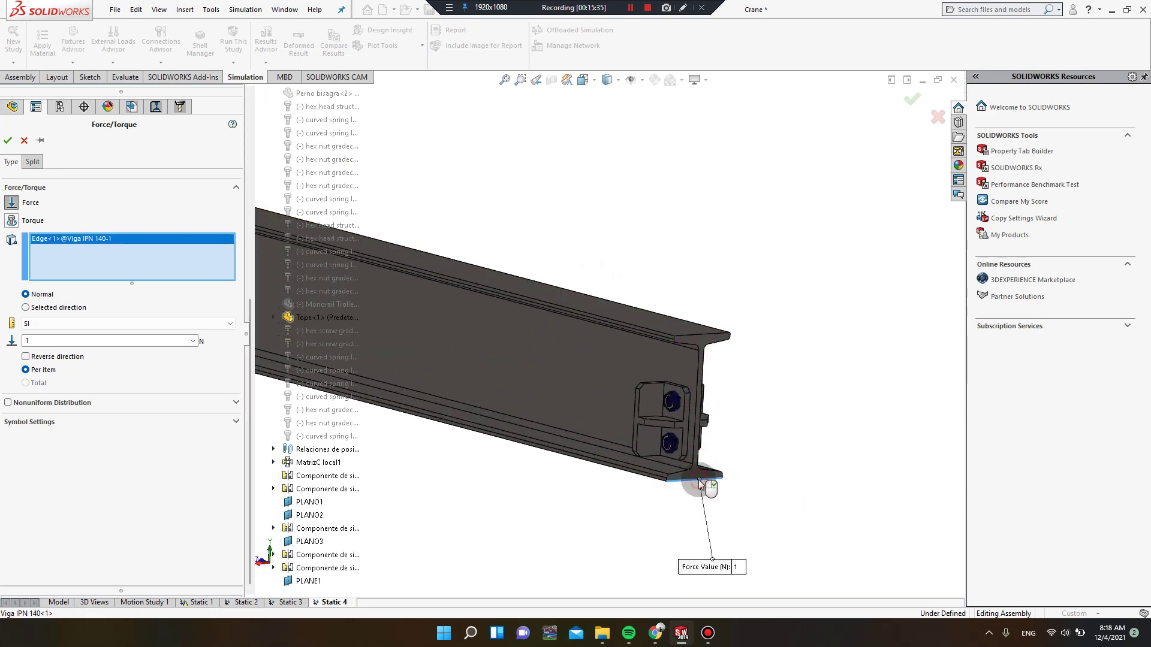
- Use PLANE1 as the reference for the force's selected direction and set its units to Metric (G)
{"action": "left_click", "coordinate": [54, 311]}
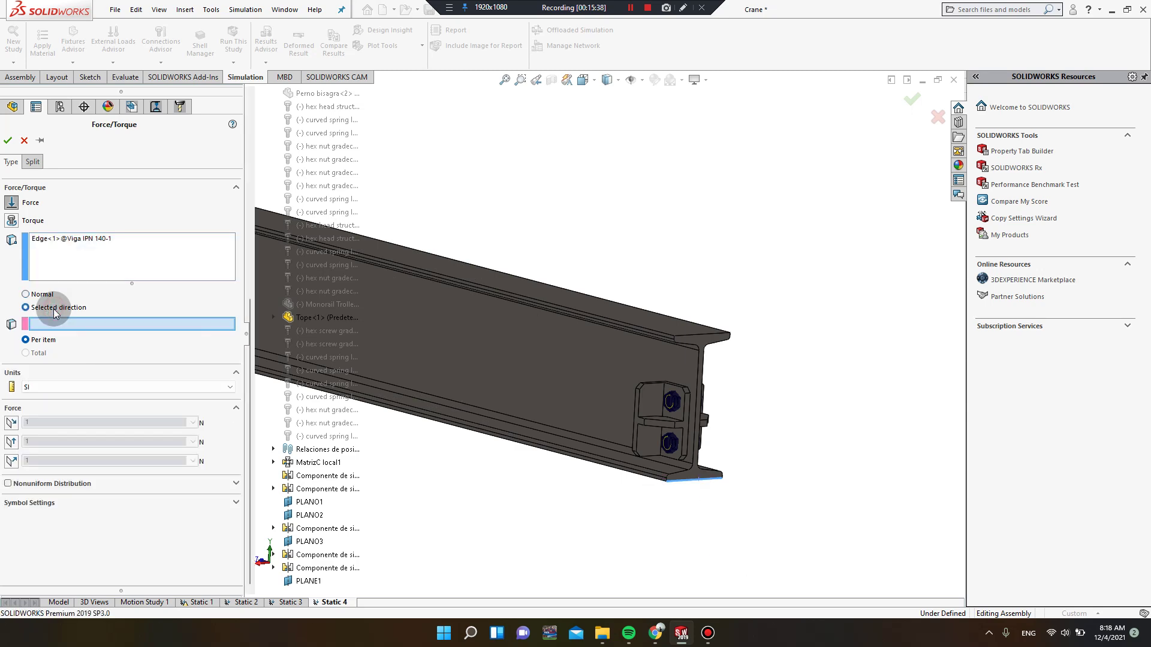
{"action": "left_click", "coordinate": [307, 581]}
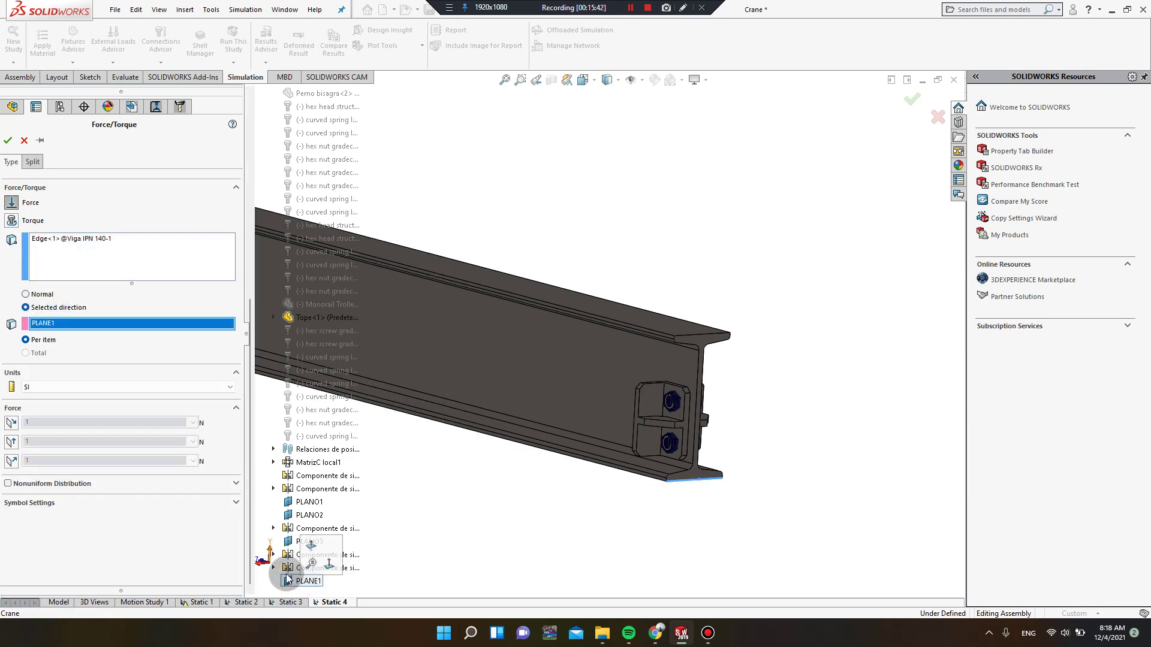
{"action": "left_click", "coordinate": [65, 373]}
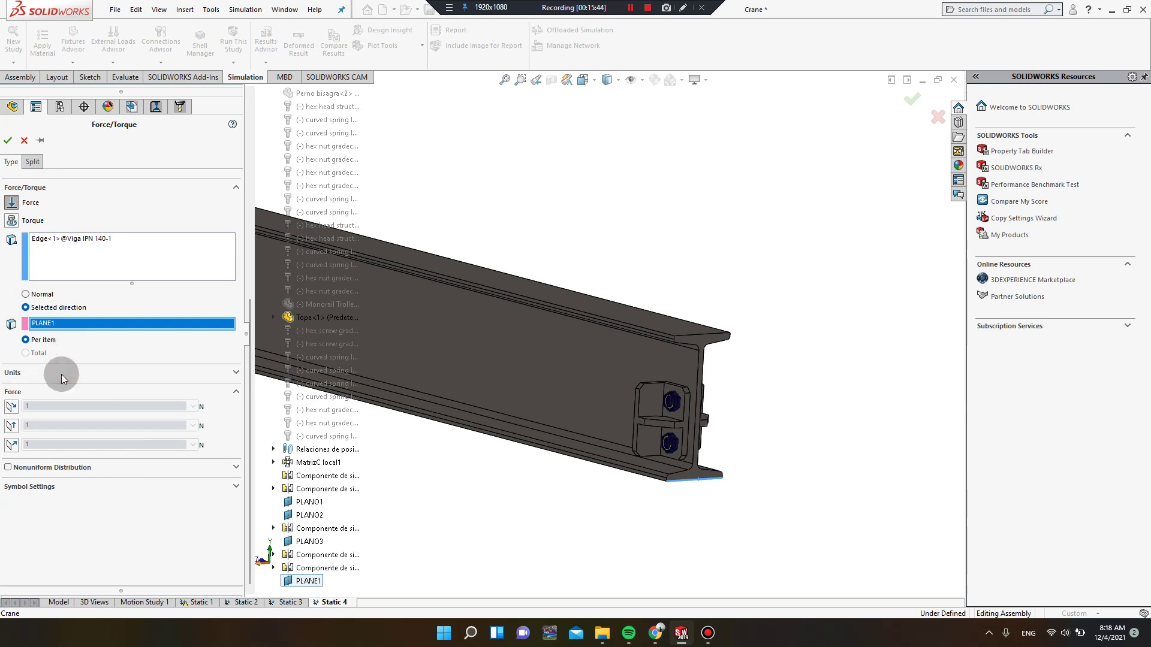
{"action": "left_click", "coordinate": [62, 374]}
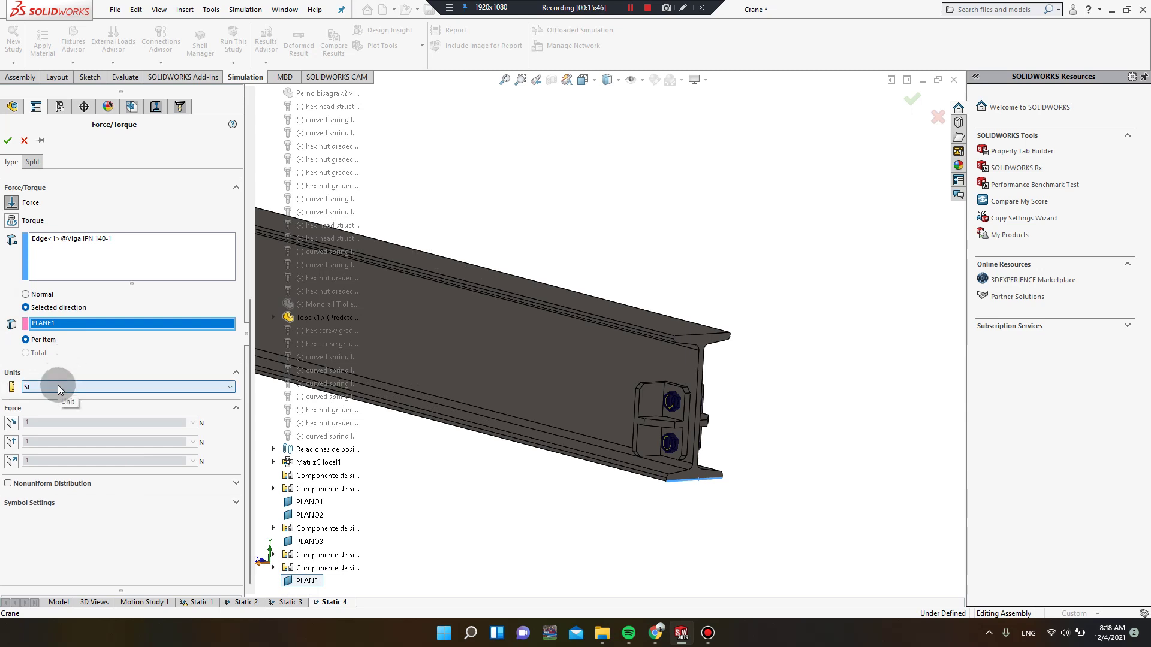
{"action": "left_click", "coordinate": [58, 387]}
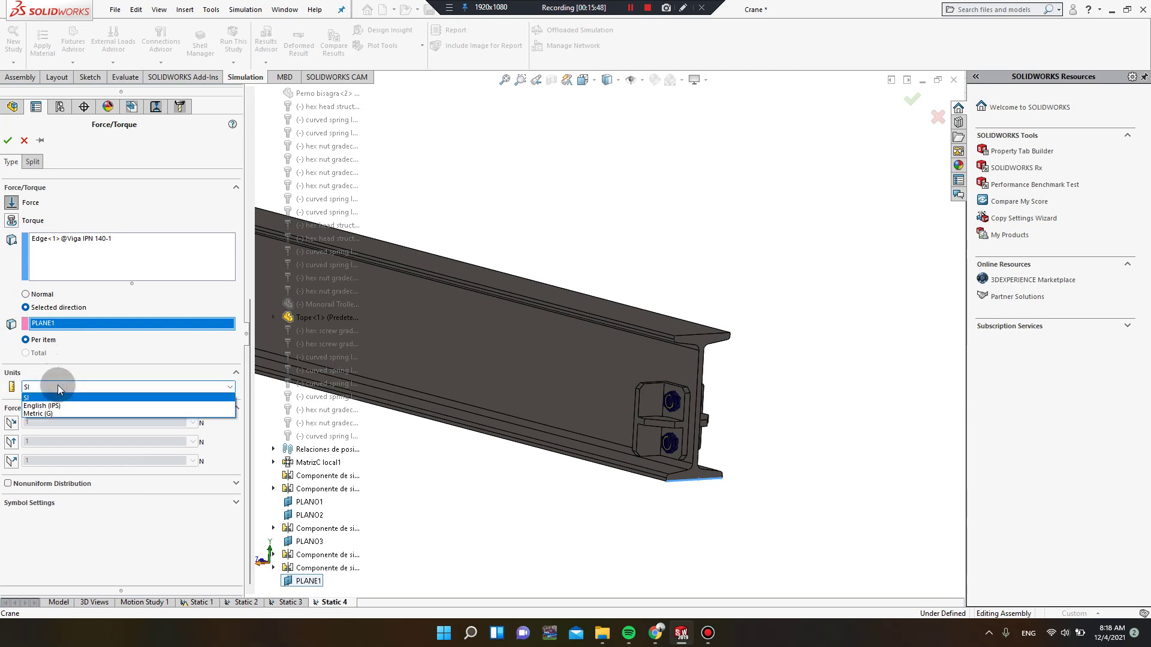
{"action": "left_click", "coordinate": [40, 413]}
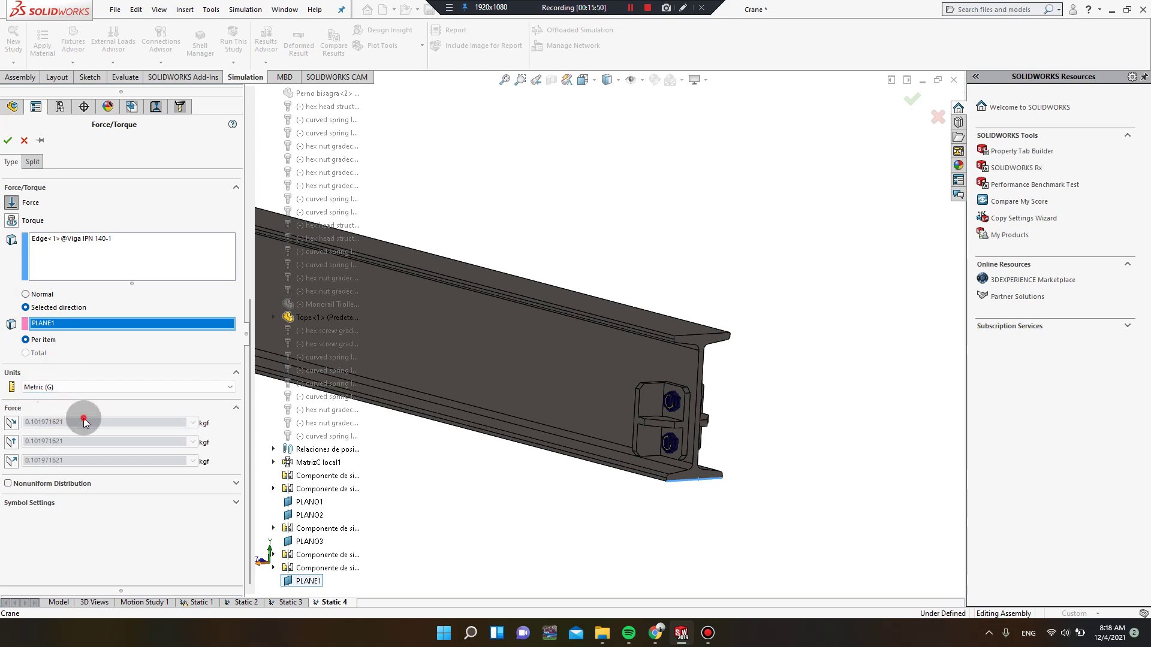
- Apply 200 kgf normal to the reference plane, complete the force load, and collapse the study's parts list
{"action": "left_click", "coordinate": [11, 460]}
{"action": "left_click", "coordinate": [15, 464]}
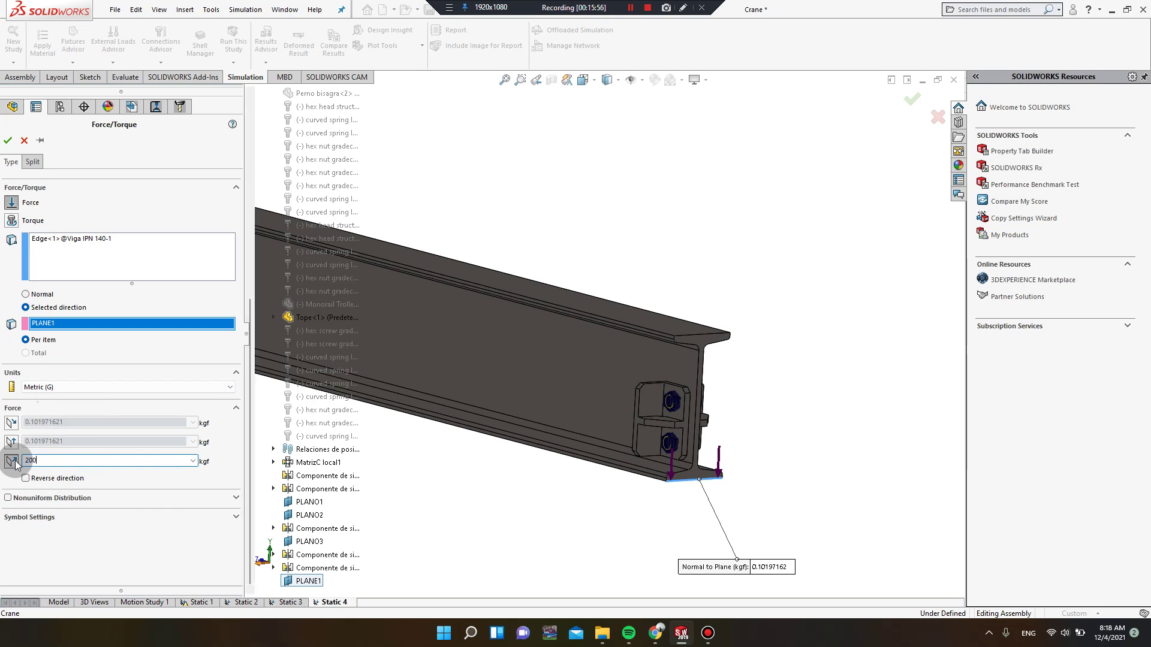
{"action": "type", "text": "200"}
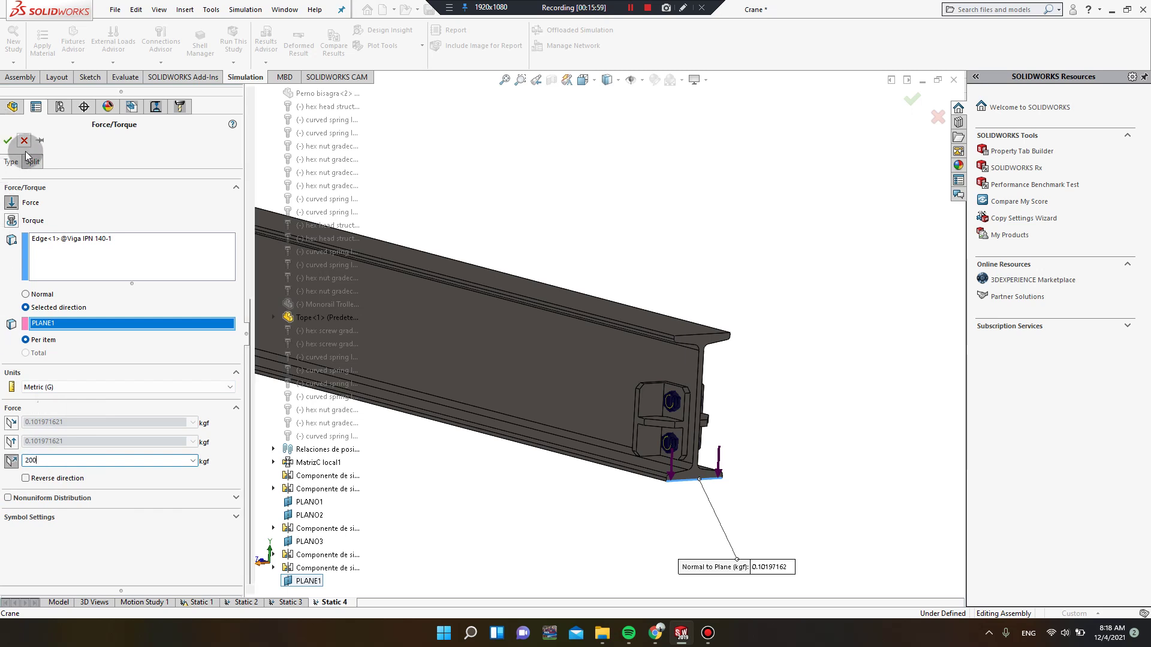
{"action": "left_click", "coordinate": [7, 140]}
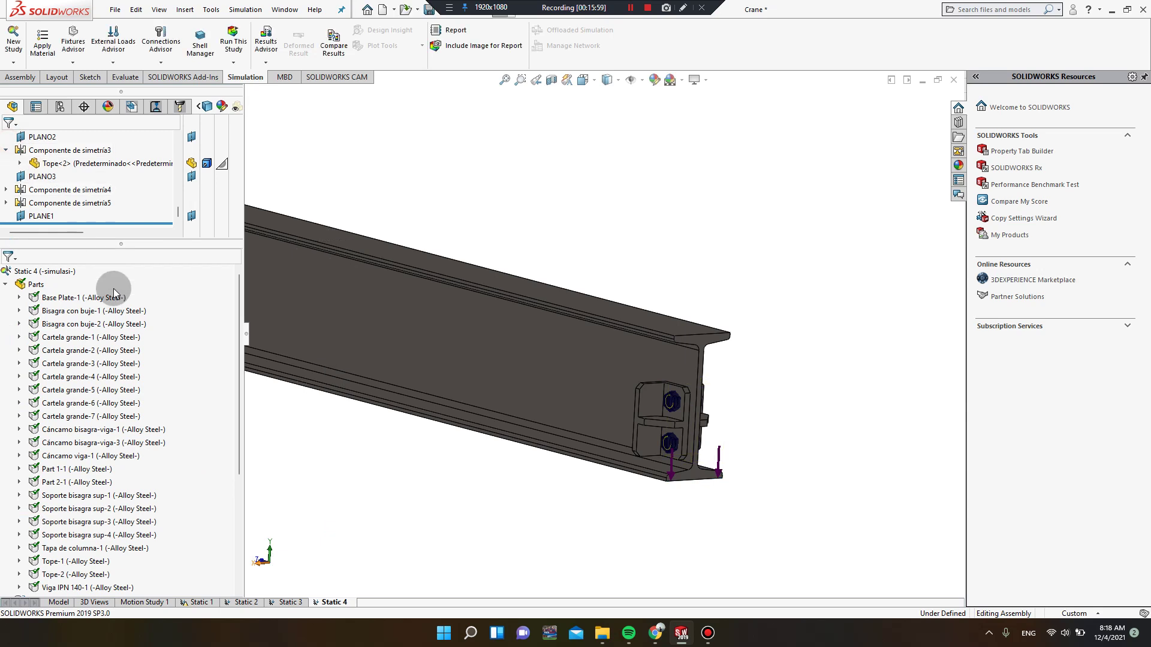
{"action": "left_click", "coordinate": [5, 285]}
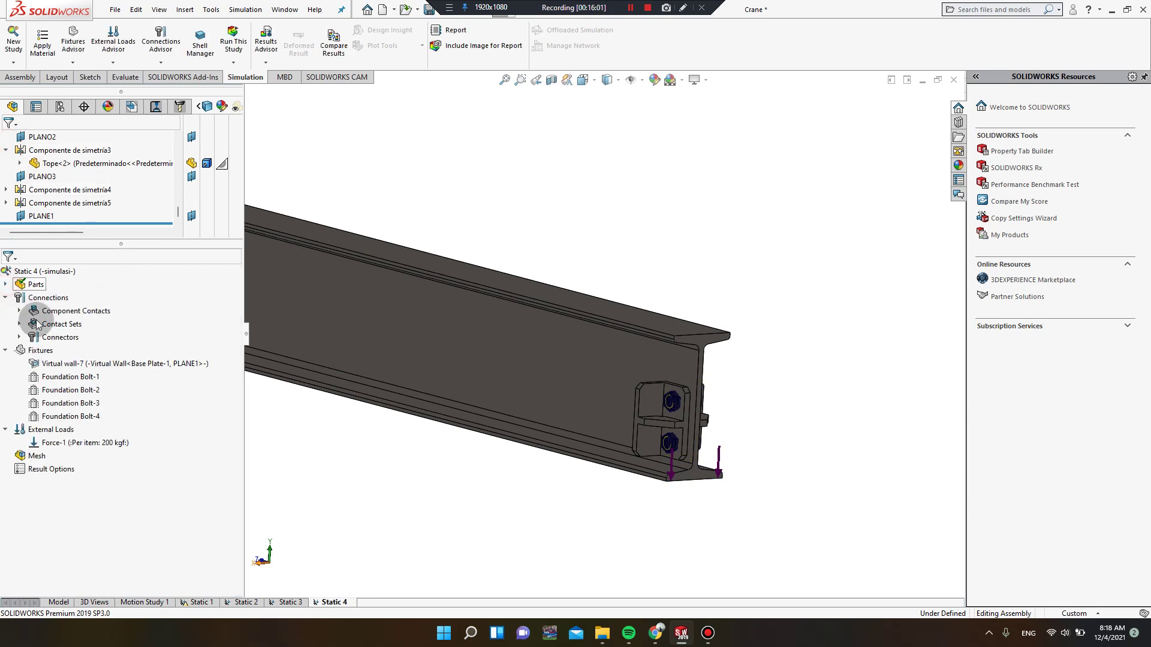
- Create a draft-quality, curvature-based mesh at the default density and view it on the whole crane
{"action": "right_click", "coordinate": [30, 456]}
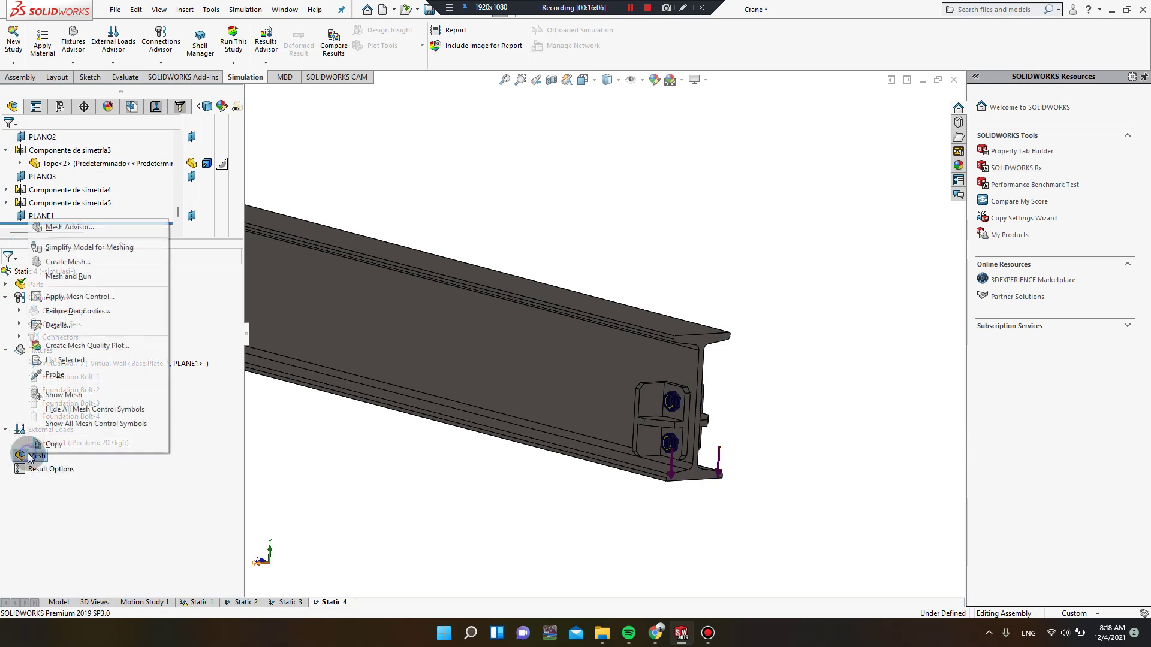
{"action": "left_click", "coordinate": [69, 262]}
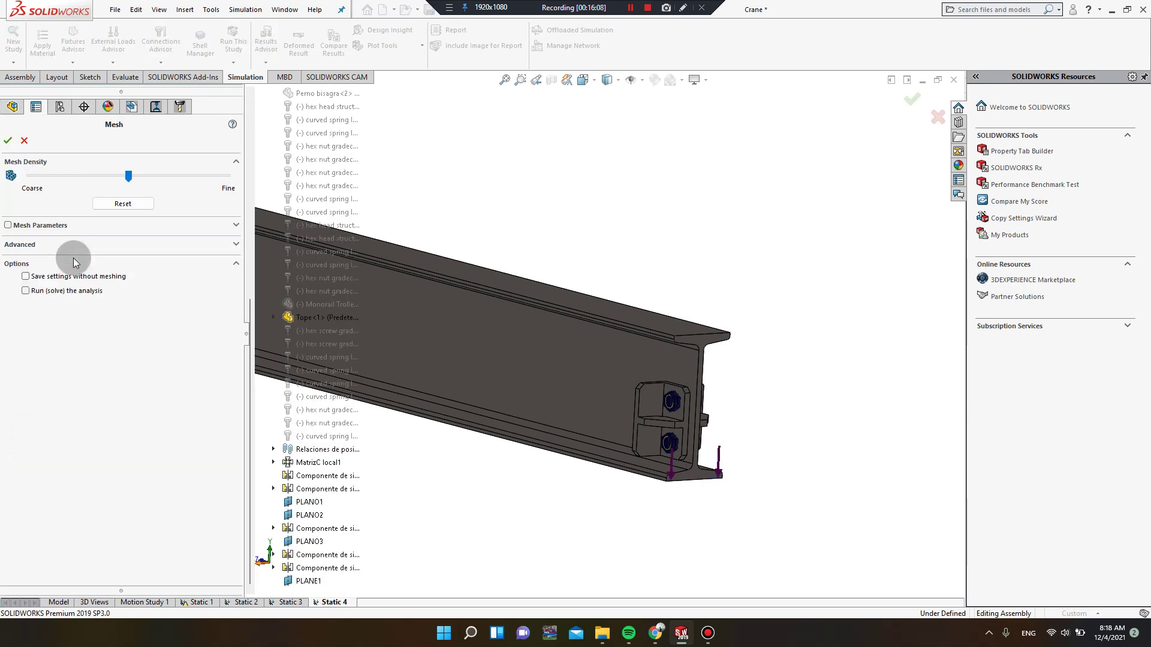
{"action": "left_click", "coordinate": [54, 228]}
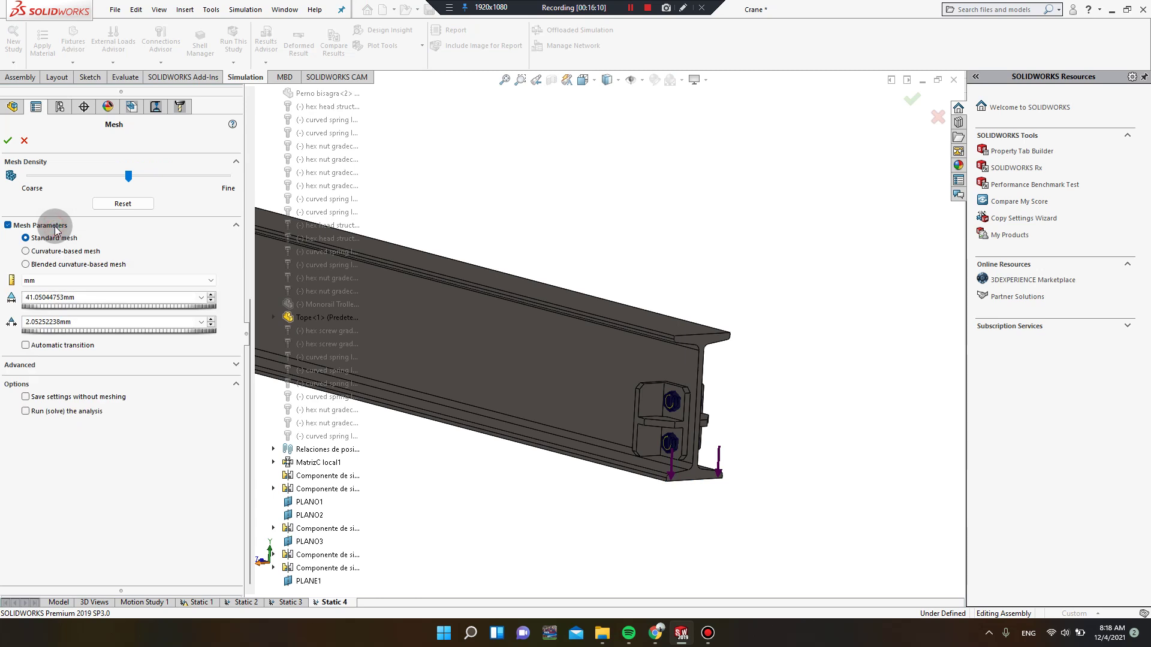
{"action": "left_click", "coordinate": [57, 254]}
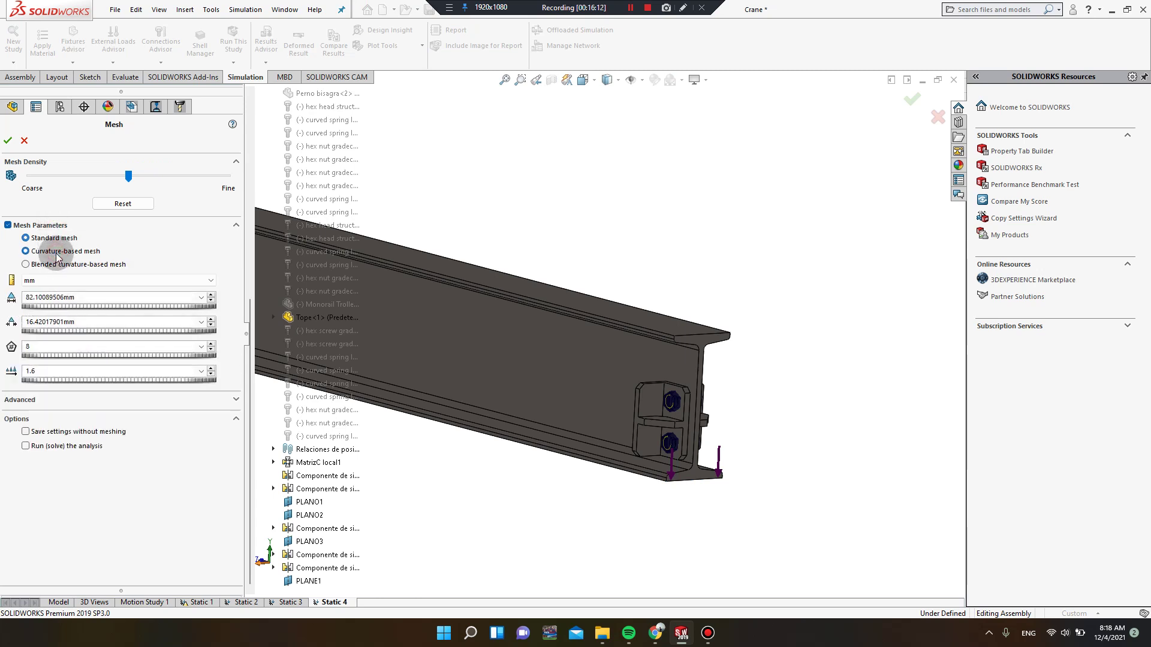
{"action": "left_click", "coordinate": [24, 400]}
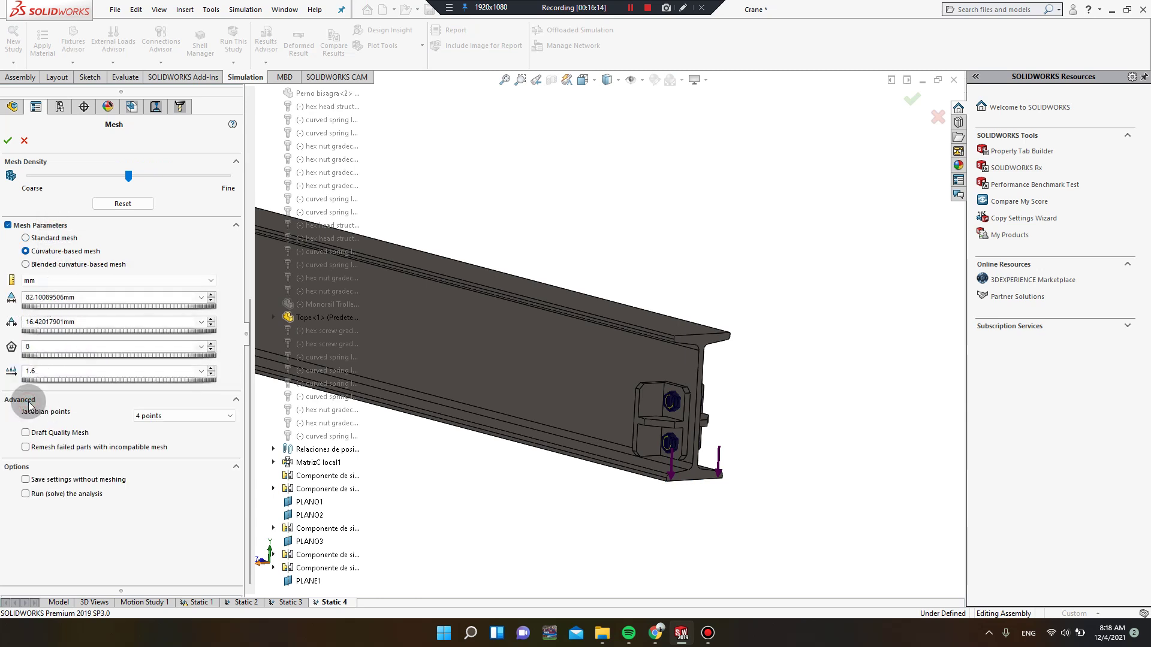
{"action": "left_click", "coordinate": [39, 434]}
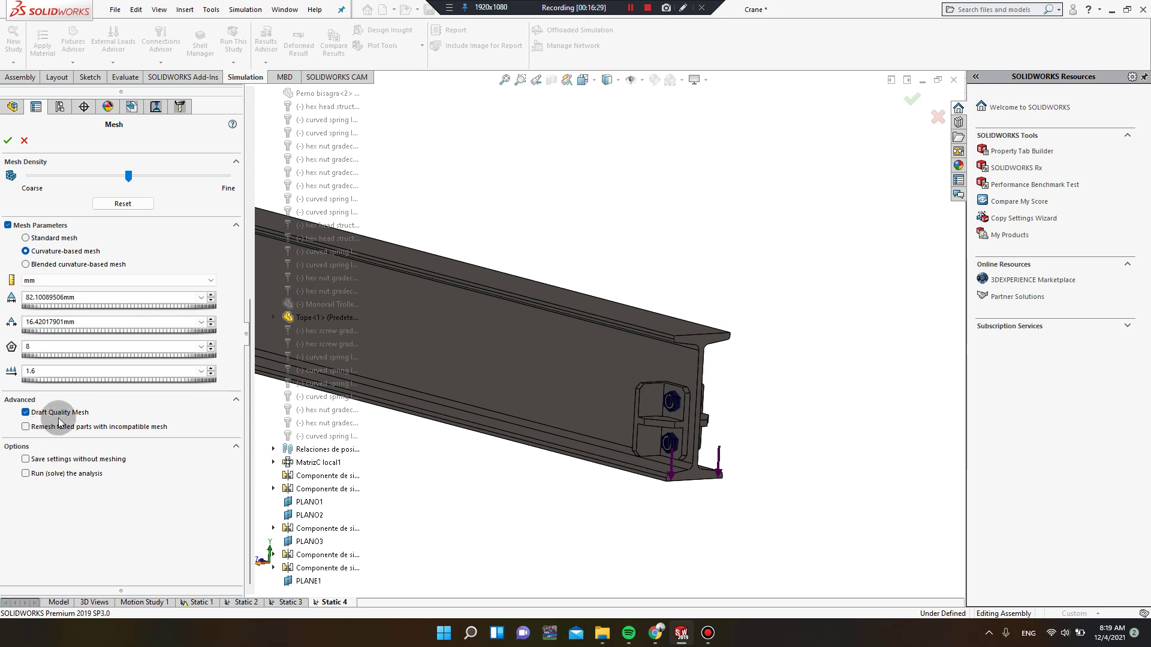
{"action": "left_click", "coordinate": [8, 142]}
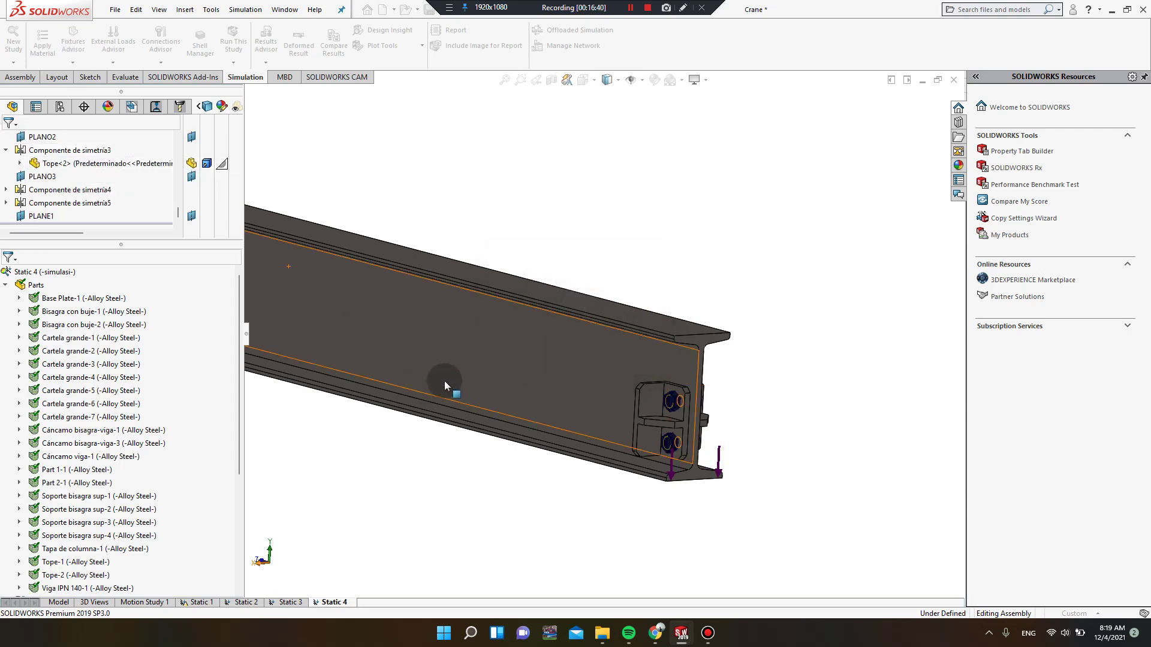
{"action": "scroll", "coordinate": [444, 380], "scroll_direction": "down", "scroll_amount": 3}
{"action": "scroll", "coordinate": [444, 380], "scroll_direction": "up", "scroll_amount": 11}
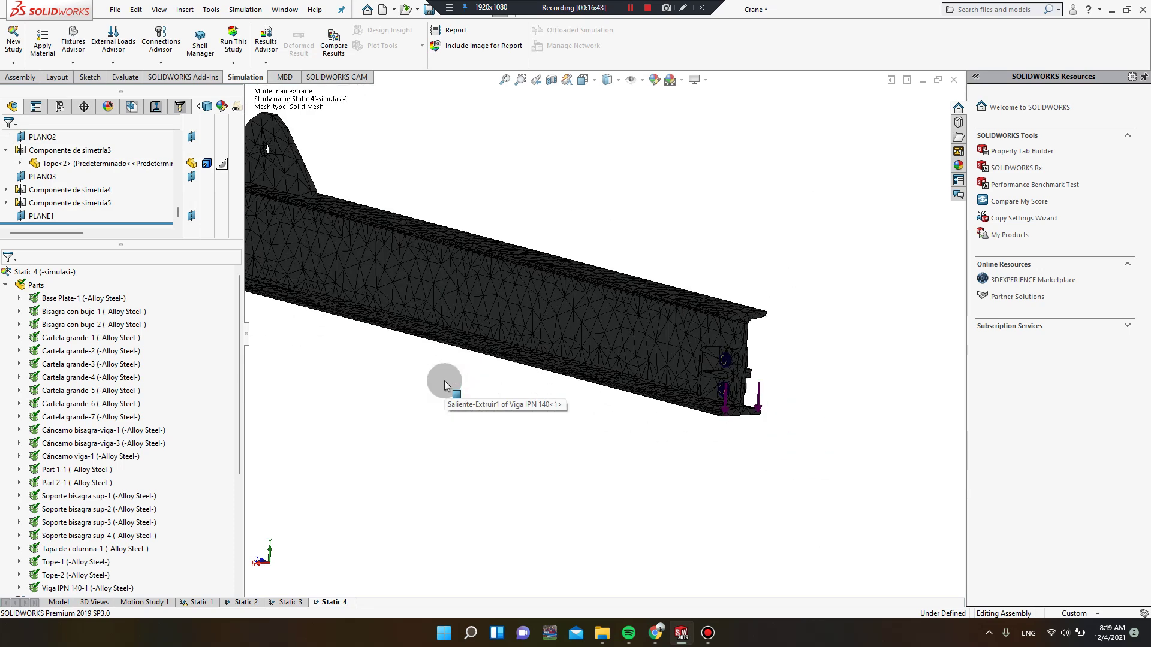
{"action": "key", "text": "f"}
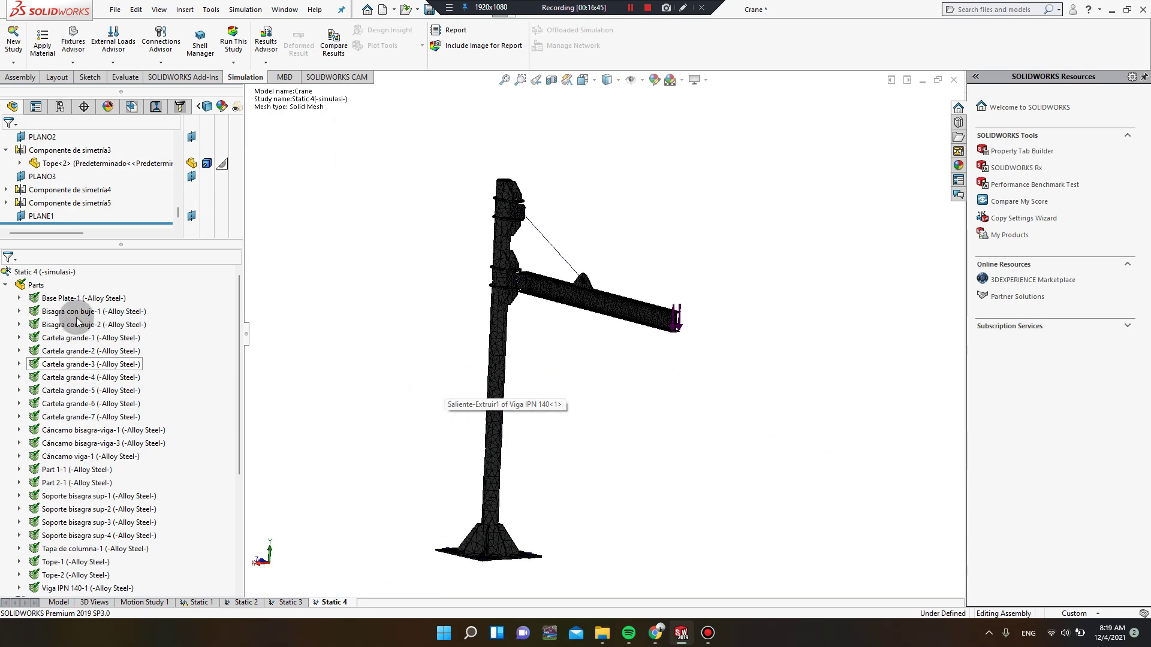
{"action": "left_click", "coordinate": [6, 285]}
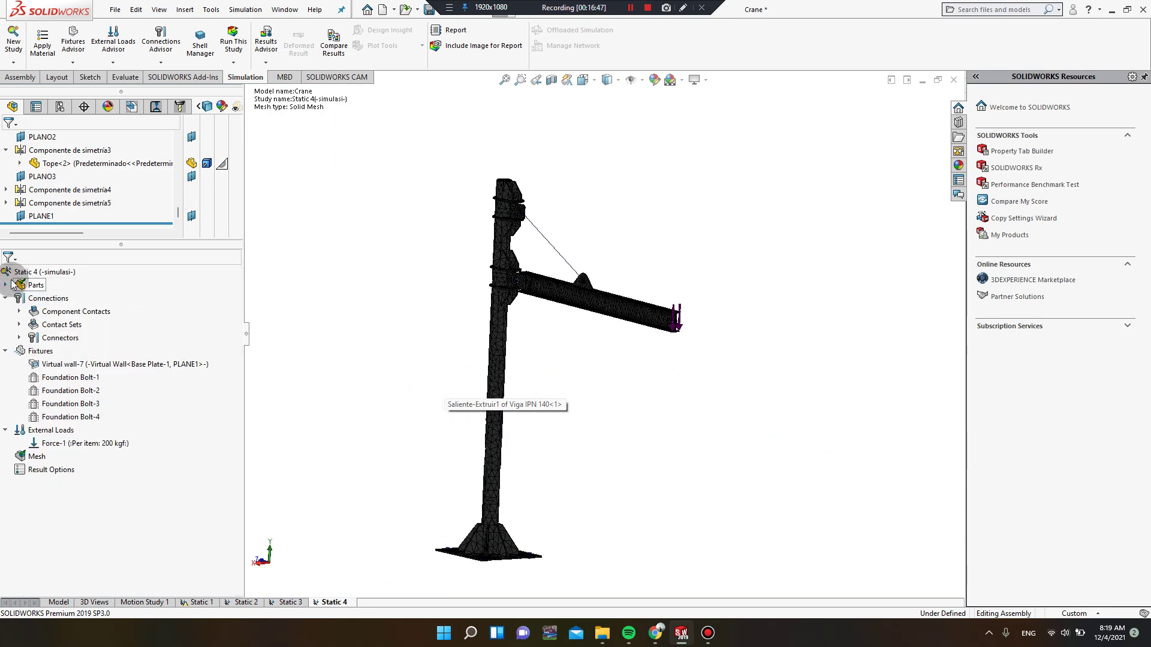
- Run the Static 4 study to solve the meshed crane
{"action": "right_click", "coordinate": [31, 270]}
{"action": "left_click", "coordinate": [37, 276]}
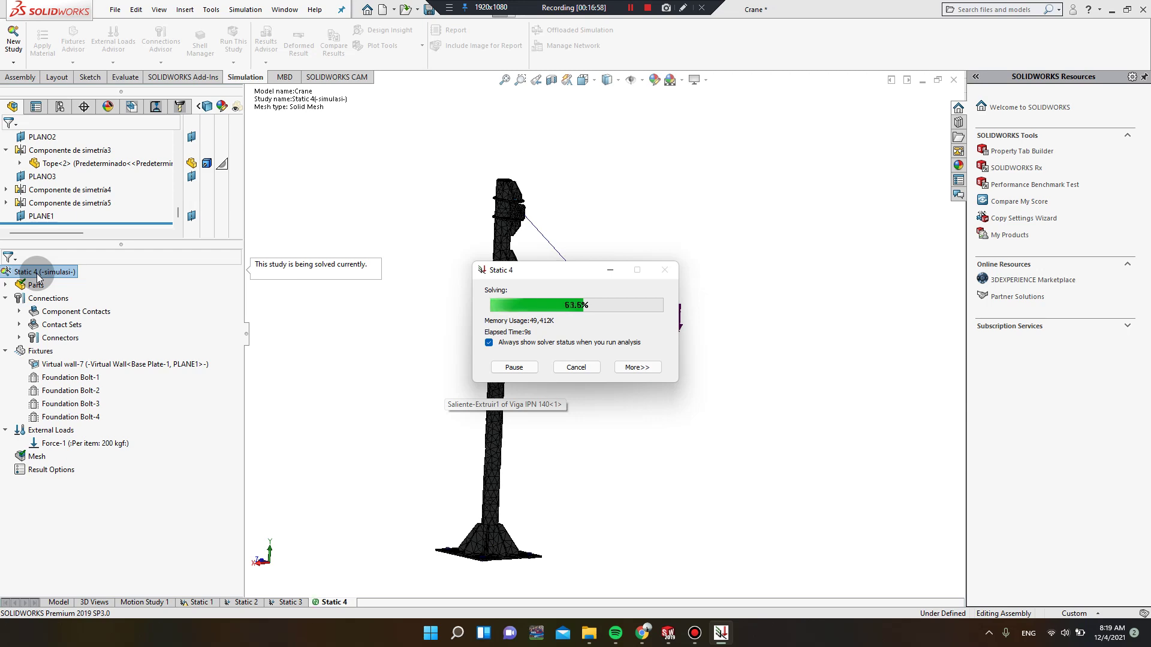
{"action": "left_click", "coordinate": [541, 308]}
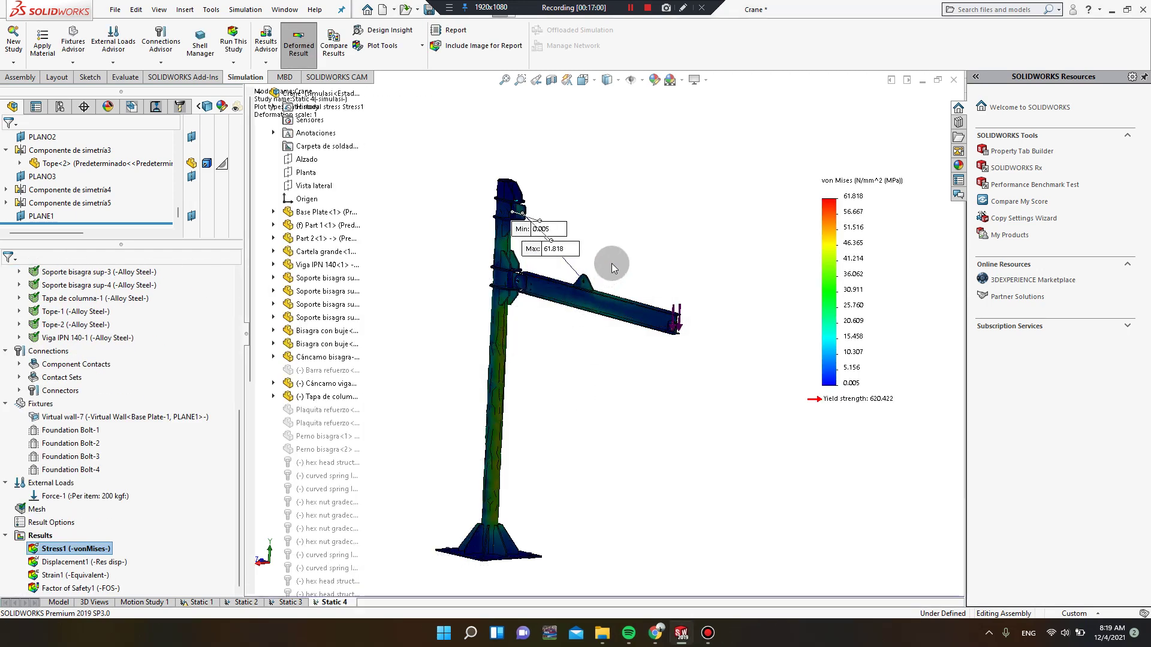
- Examine the von Mises stress plot, comparing the maximum-stress location at the upper hinge with the yield strength and checking the whole crane from the side
{"action": "scroll", "coordinate": [628, 250], "scroll_direction": "down", "scroll_amount": 1}
{"action": "scroll", "coordinate": [570, 292], "scroll_direction": "up", "scroll_amount": 1}
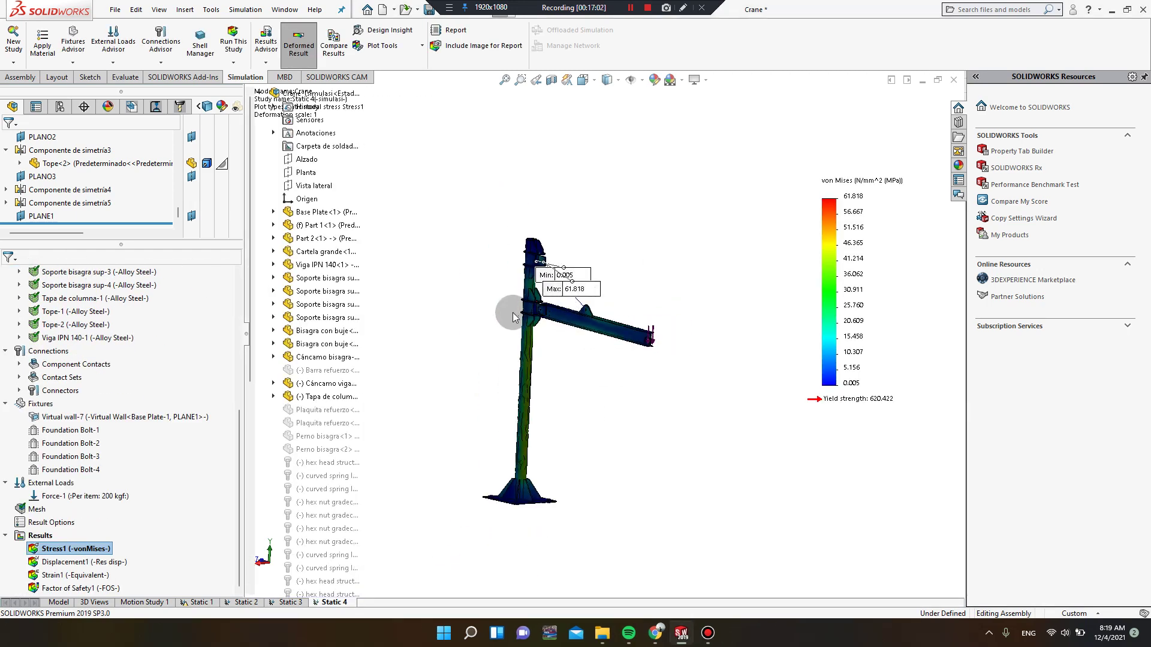
{"action": "scroll", "coordinate": [514, 312], "scroll_direction": "down", "scroll_amount": 1}
{"action": "scroll", "coordinate": [579, 338], "scroll_direction": "up", "scroll_amount": 1}
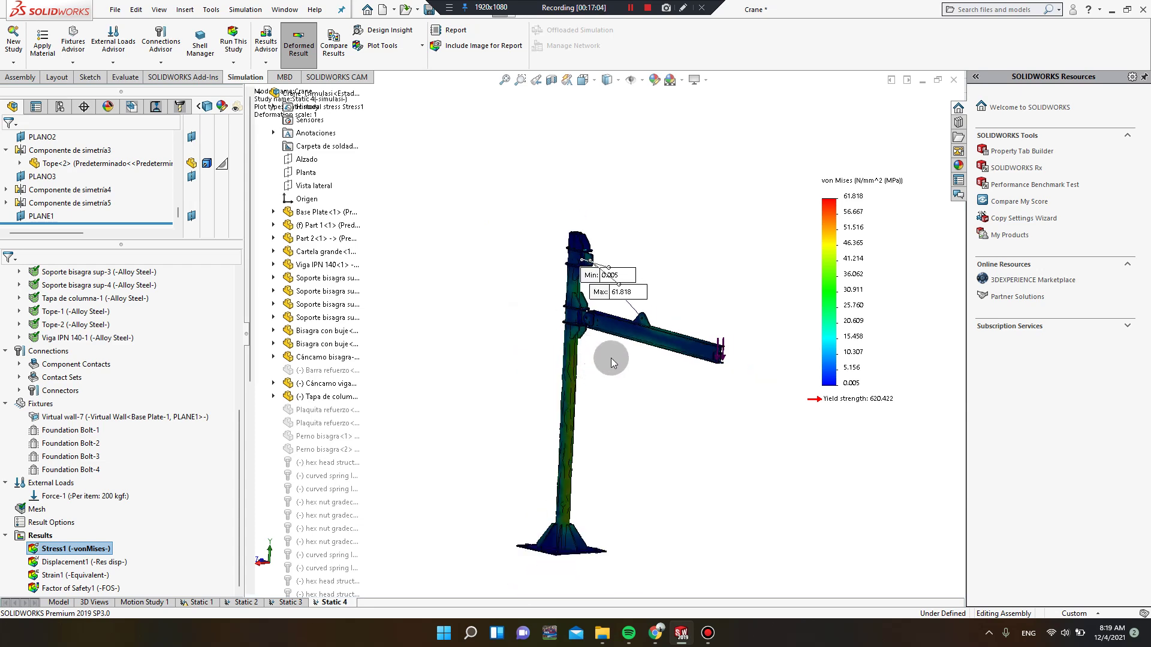
{"action": "scroll", "coordinate": [609, 290], "scroll_direction": "down", "scroll_amount": 1}
{"action": "scroll", "coordinate": [597, 290], "scroll_direction": "down", "scroll_amount": 4}
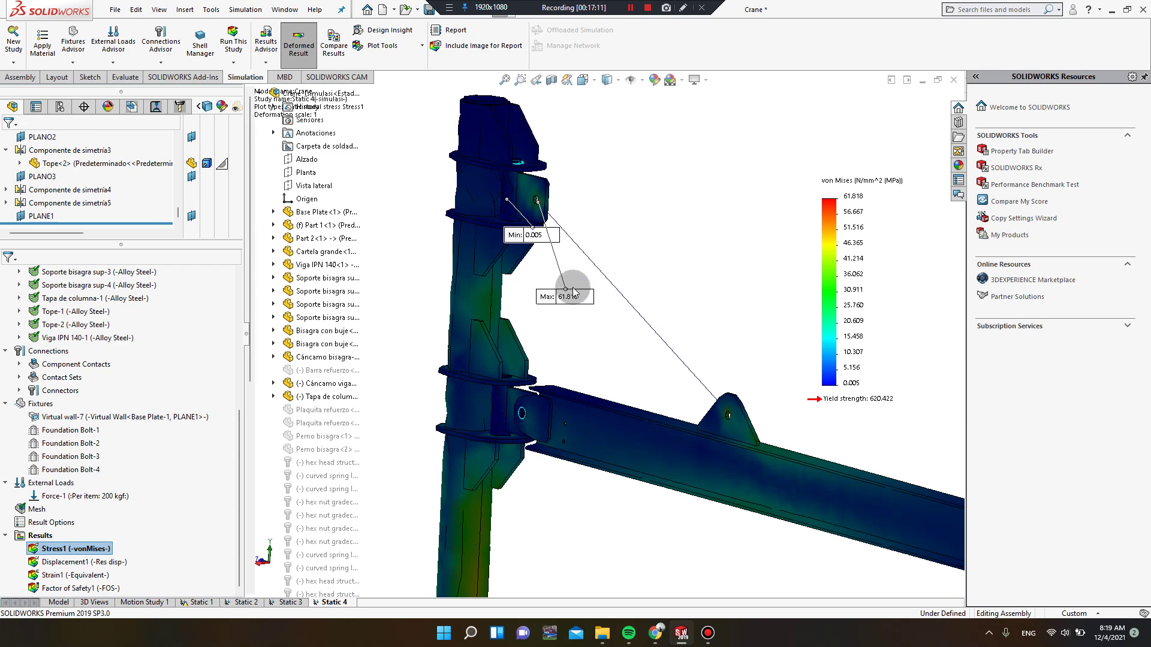
{"action": "scroll", "coordinate": [570, 296], "scroll_direction": "down", "scroll_amount": 2}
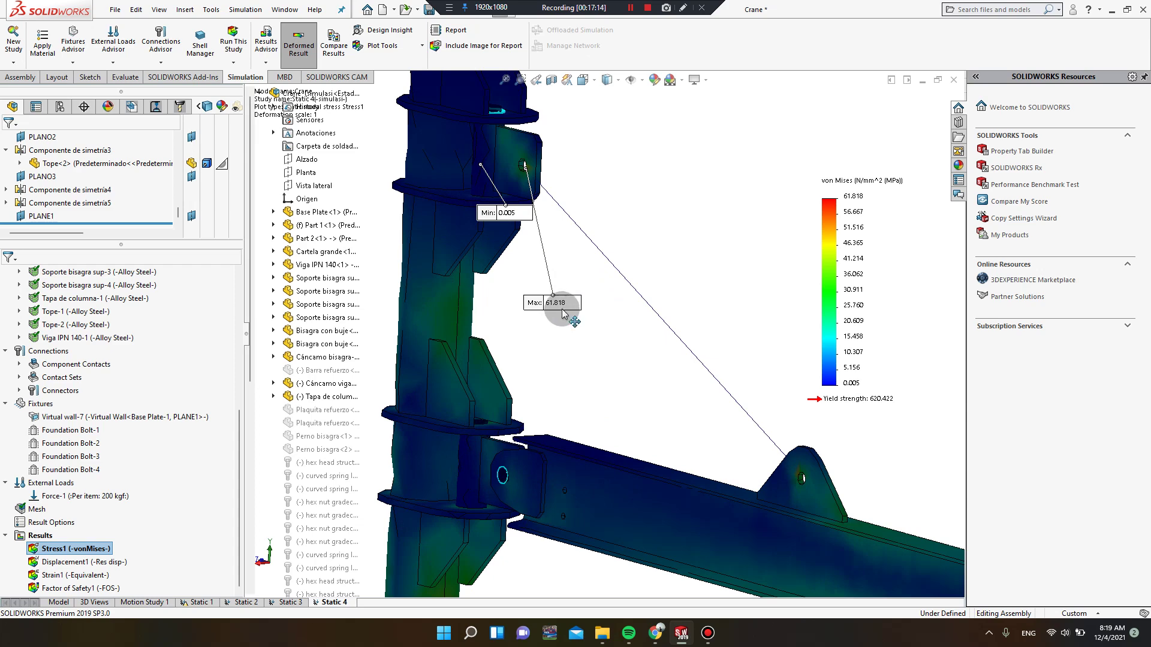
{"action": "scroll", "coordinate": [611, 294], "scroll_direction": "down", "scroll_amount": 1}
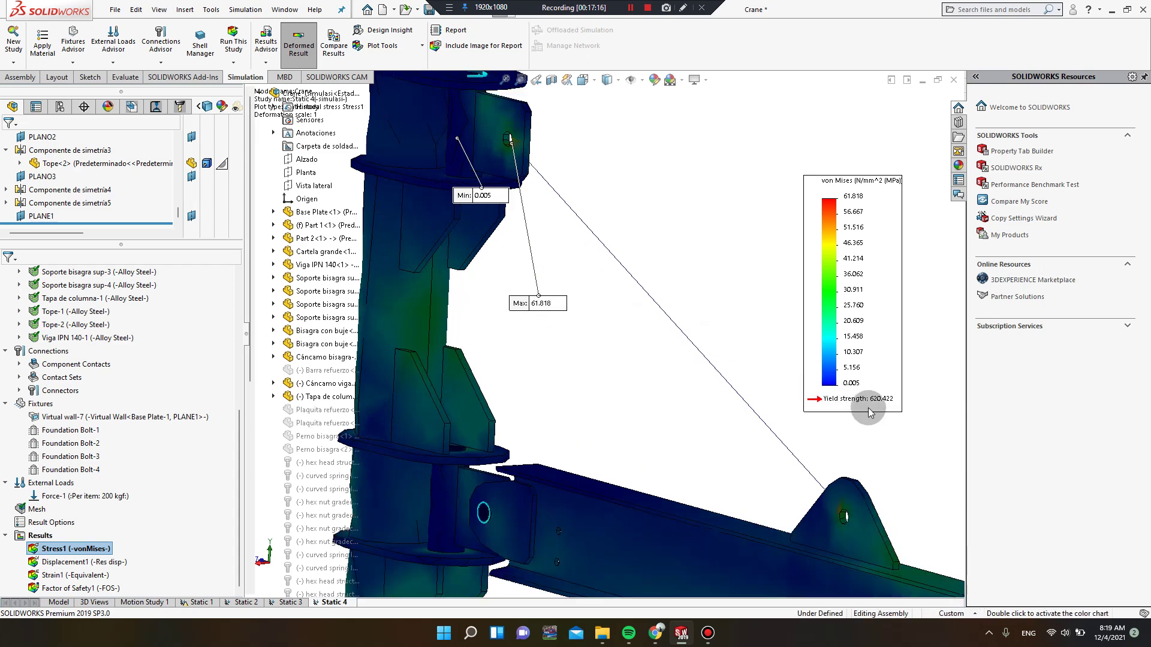
{"action": "scroll", "coordinate": [595, 382], "scroll_direction": "up", "scroll_amount": 5}
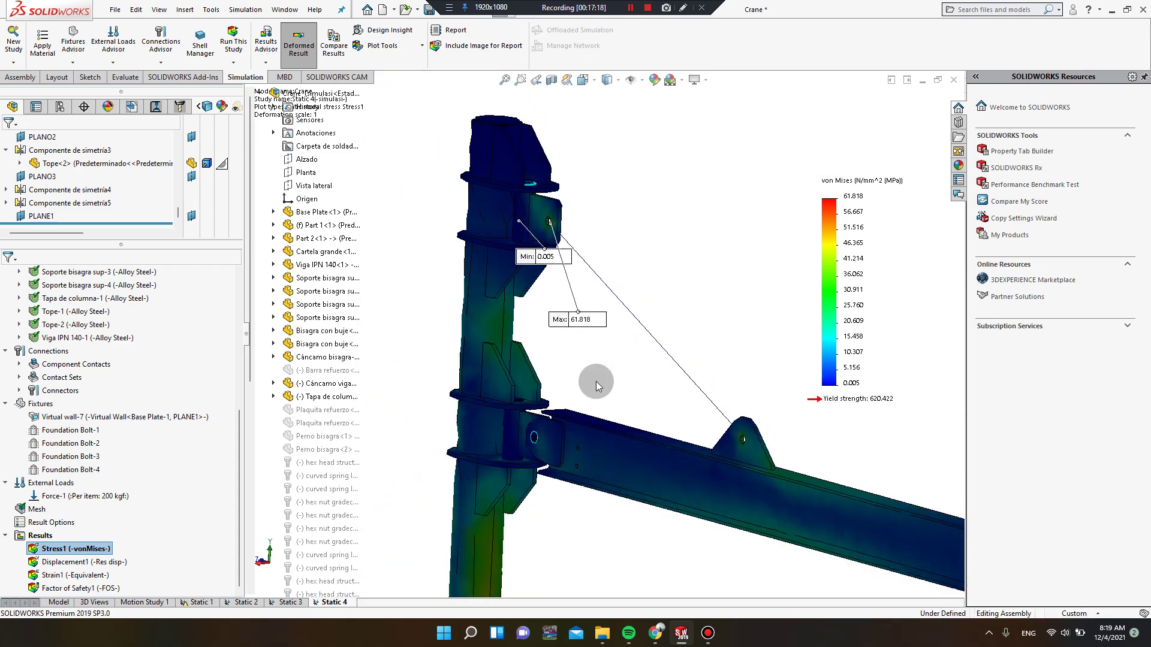
{"action": "scroll", "coordinate": [595, 382], "scroll_direction": "up", "scroll_amount": 3}
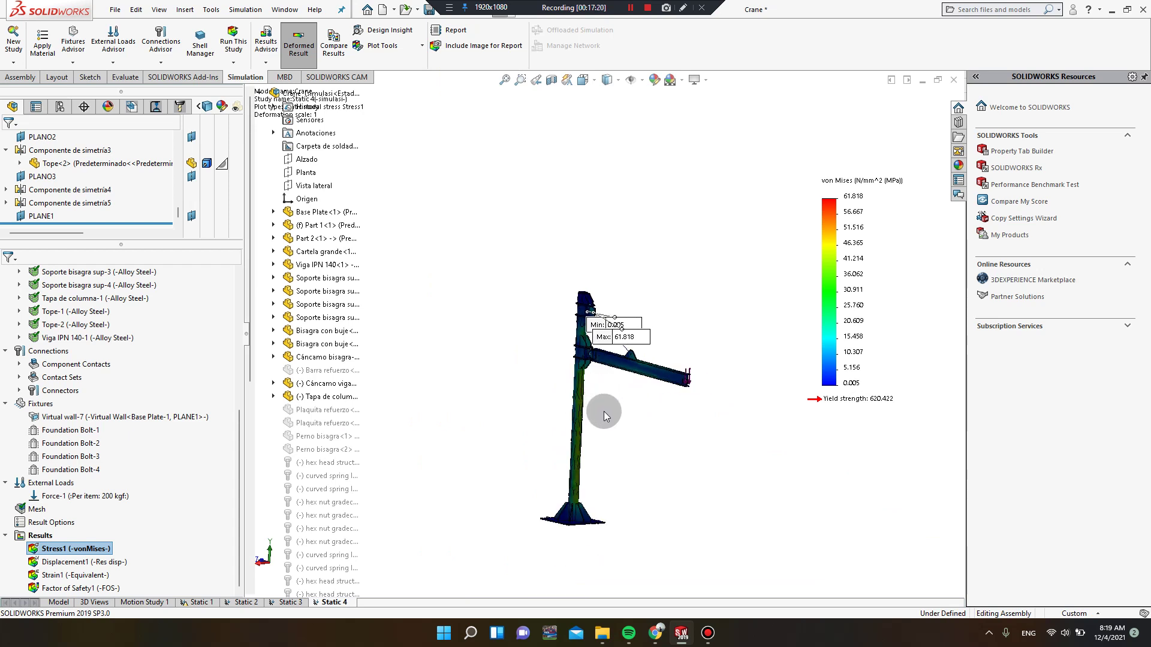
{"action": "middle_click_drag", "start_coordinate": [676, 423], "coordinate": [668, 401]}
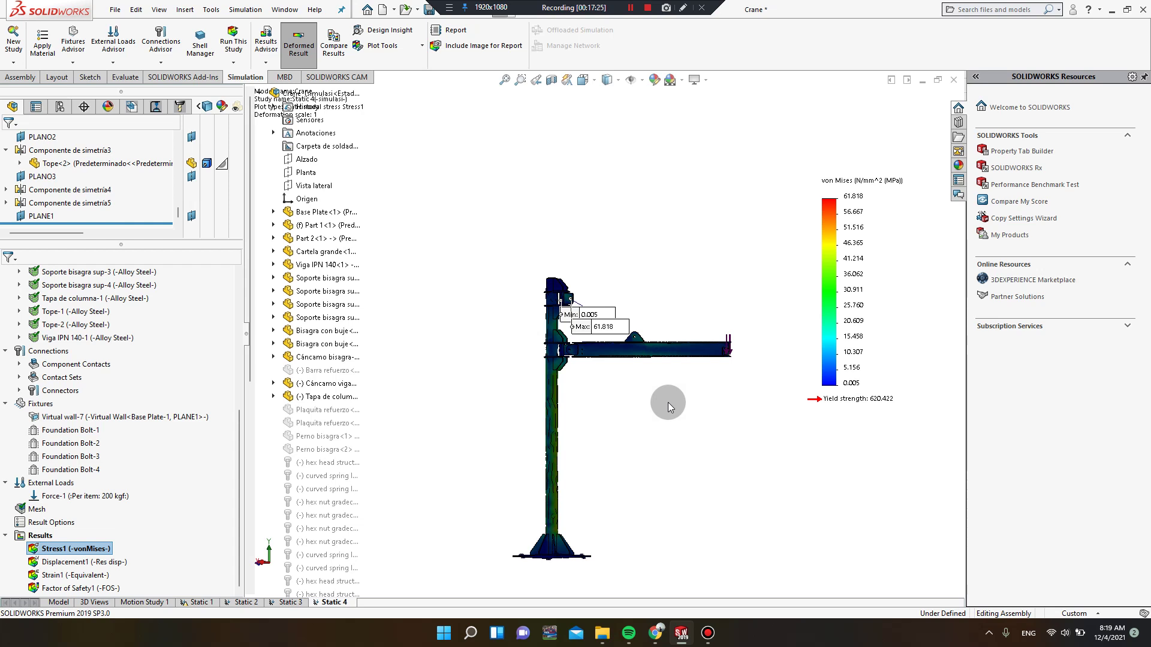
{"action": "middle_click_drag", "start_coordinate": [658, 401], "coordinate": [643, 375]}
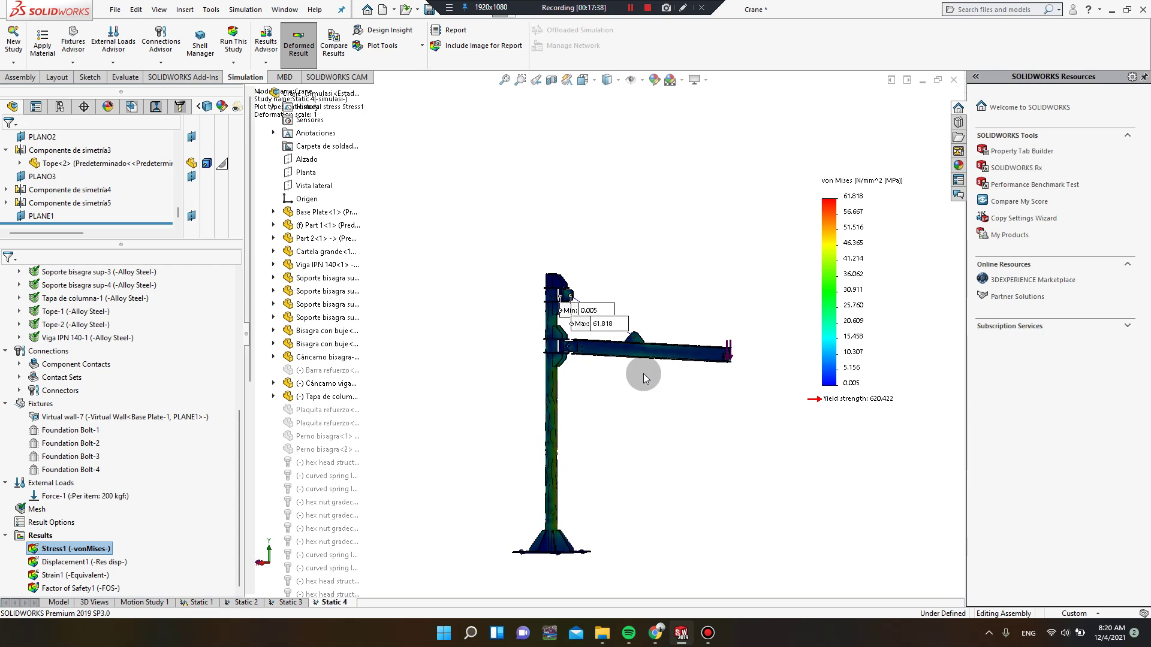
{"action": "middle_click_drag", "start_coordinate": [634, 383], "coordinate": [618, 385]}
- Define a pin/bolt check plot for the study results with the default properties
{"action": "left_click", "coordinate": [45, 535]}
{"action": "right_click", "coordinate": [45, 535]}
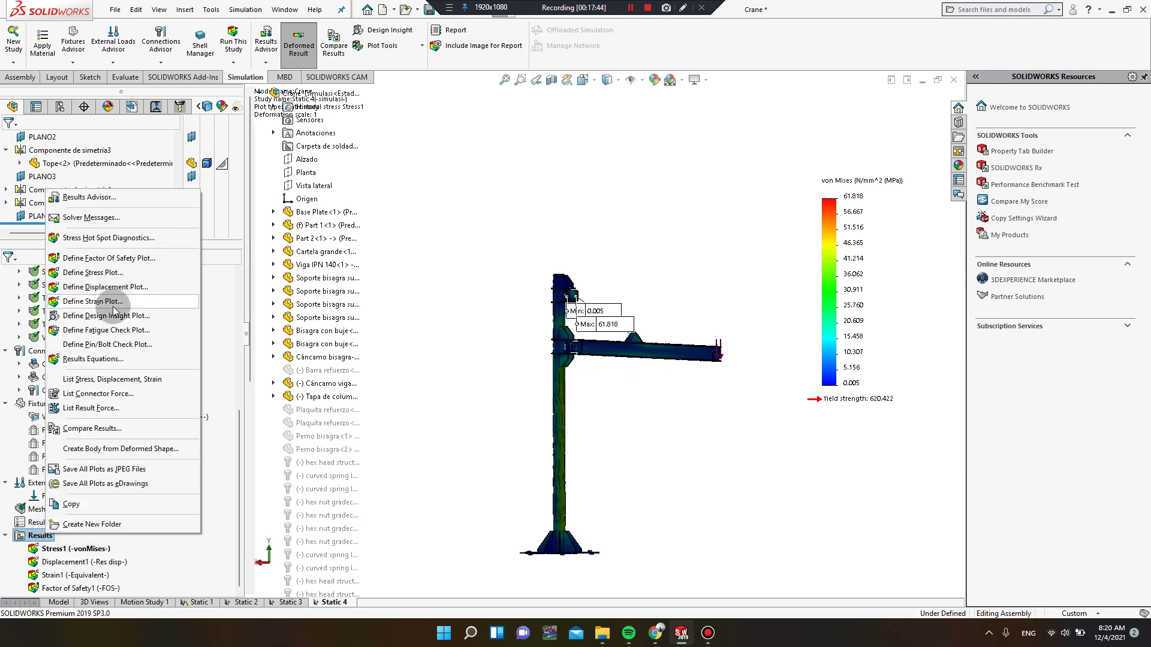
{"action": "left_click", "coordinate": [117, 345]}
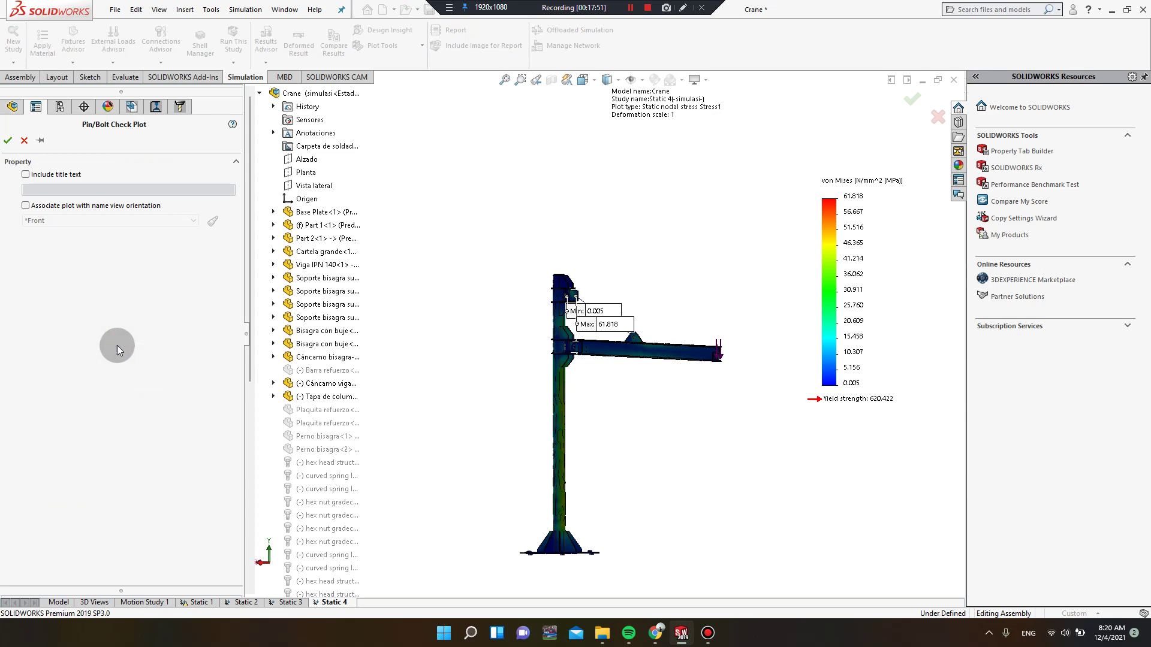
{"action": "left_click", "coordinate": [8, 140]}
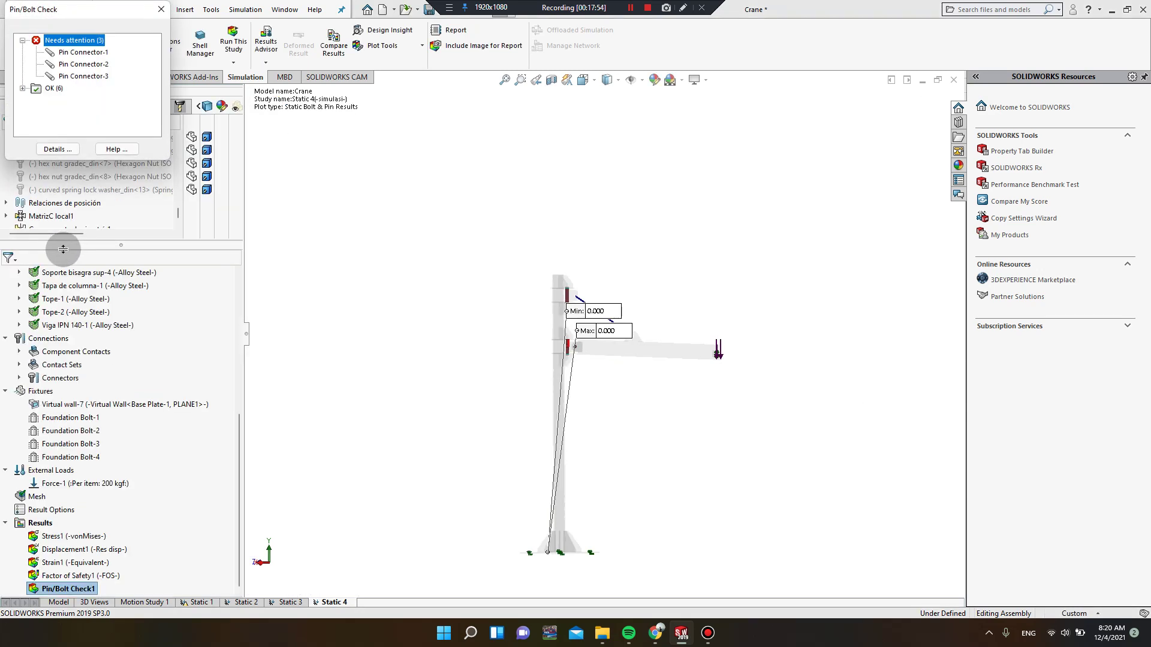
- Review the check results of Pin Connector-1, -2 and -3, list the connectors rated OK, and close the pin/bolt check
{"action": "left_click", "coordinate": [67, 54]}
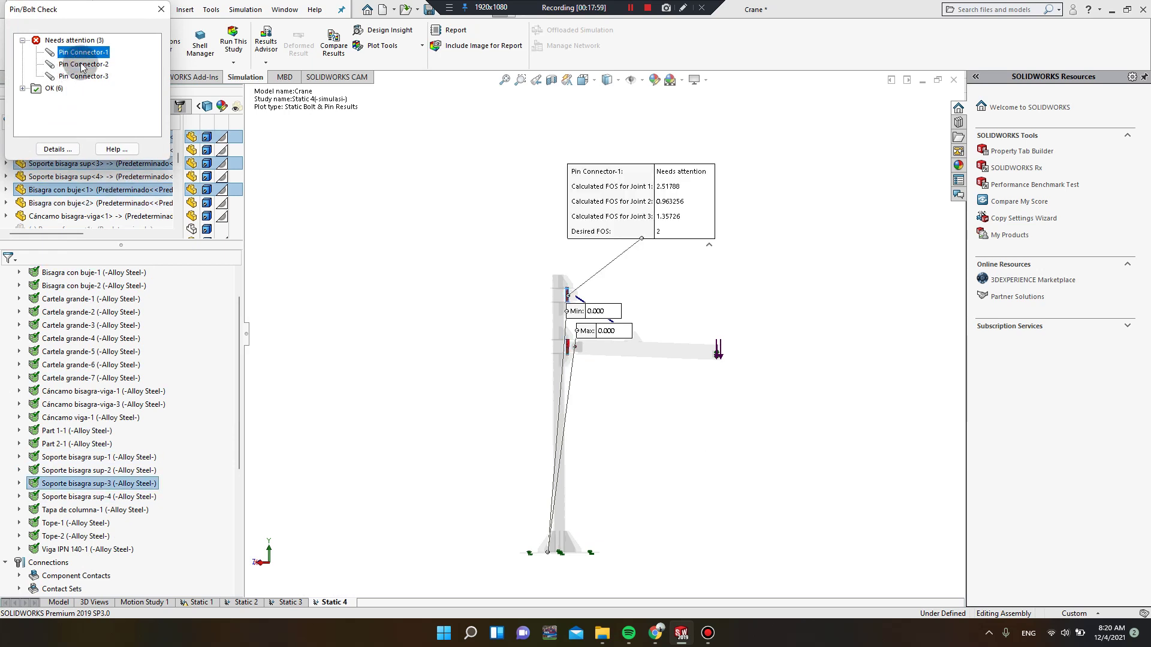
{"action": "left_click", "coordinate": [85, 53]}
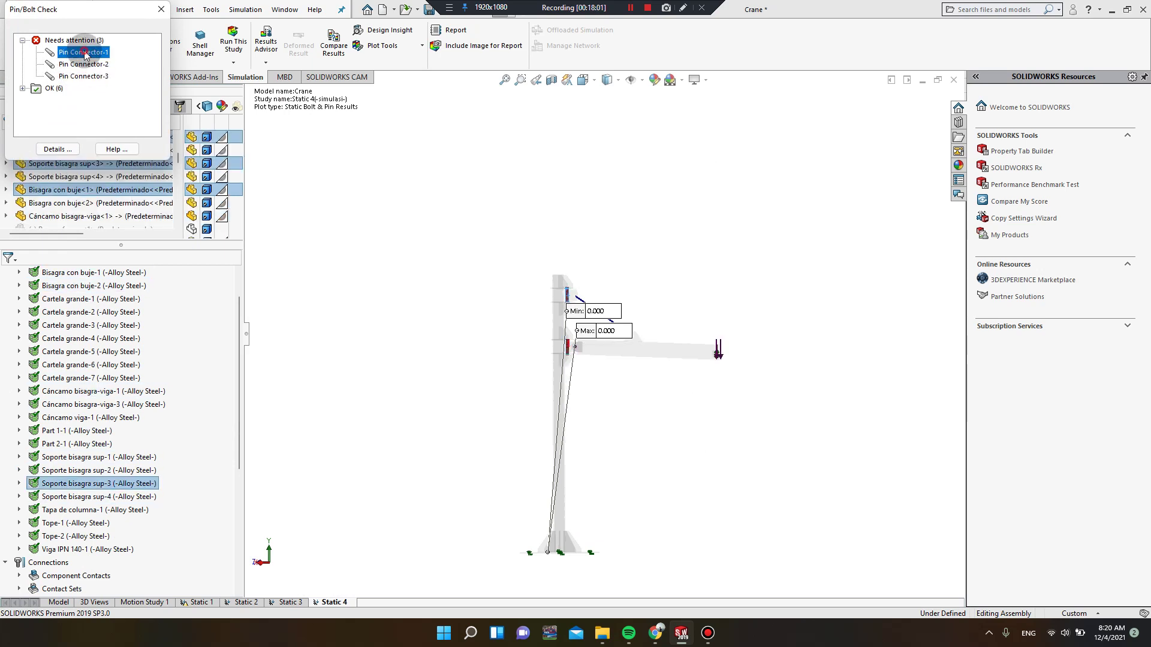
{"action": "left_click", "coordinate": [86, 64]}
{"action": "left_click", "coordinate": [85, 76]}
{"action": "left_click", "coordinate": [91, 52]}
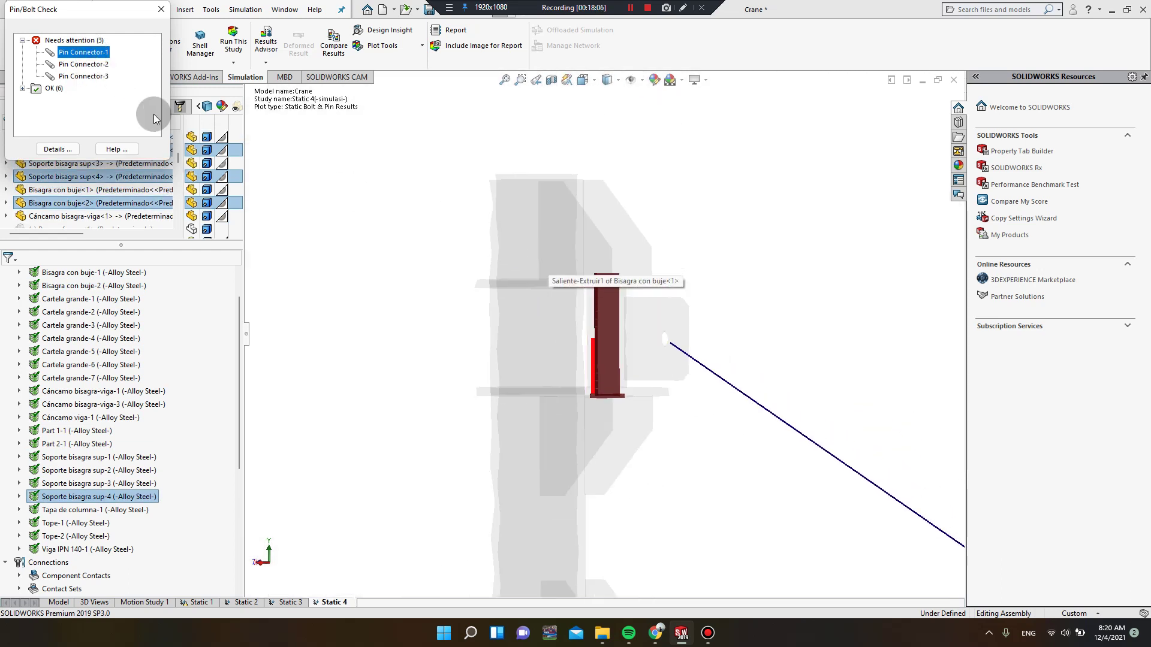
{"action": "left_click", "coordinate": [80, 76]}
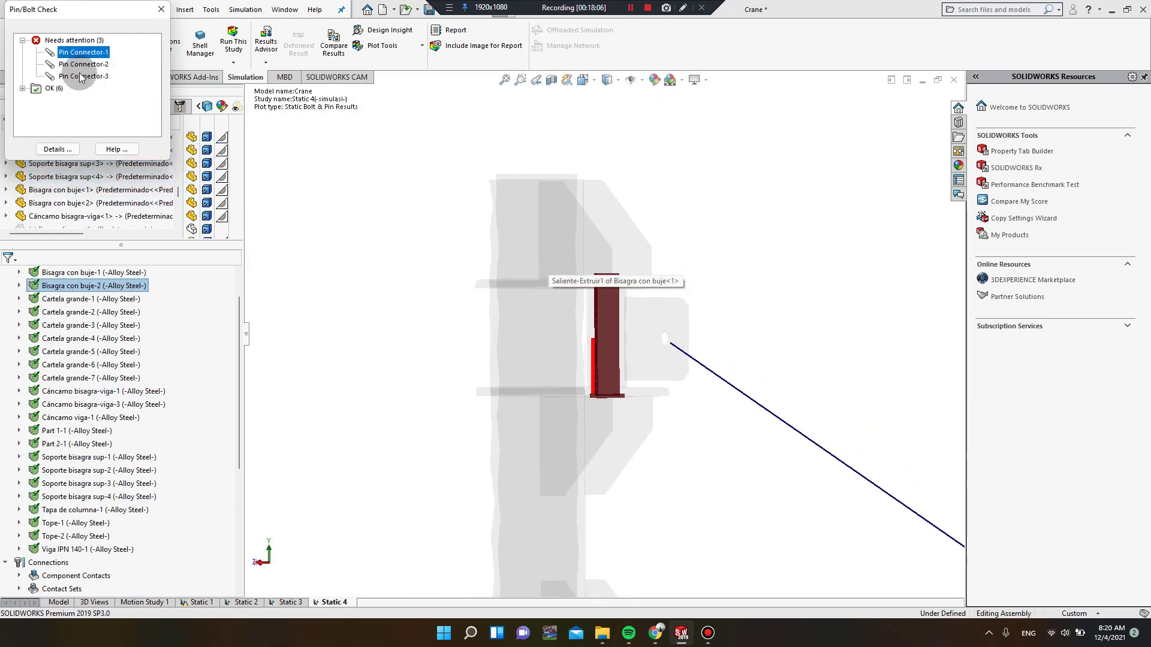
{"action": "left_click", "coordinate": [22, 40]}
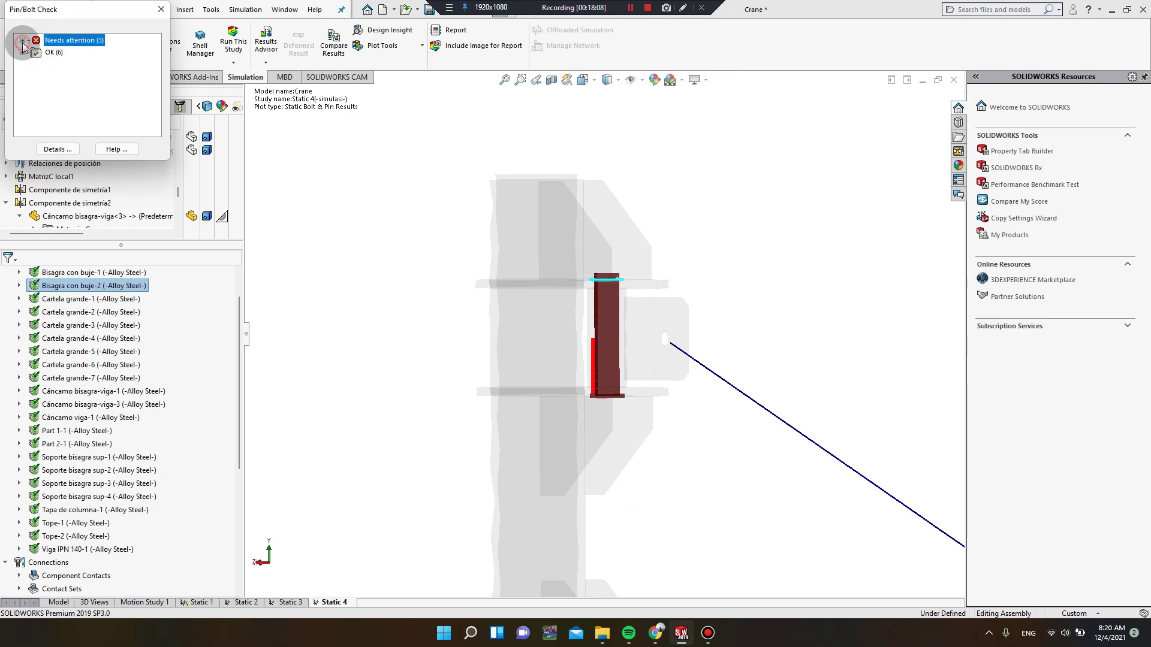
{"action": "left_click", "coordinate": [23, 52]}
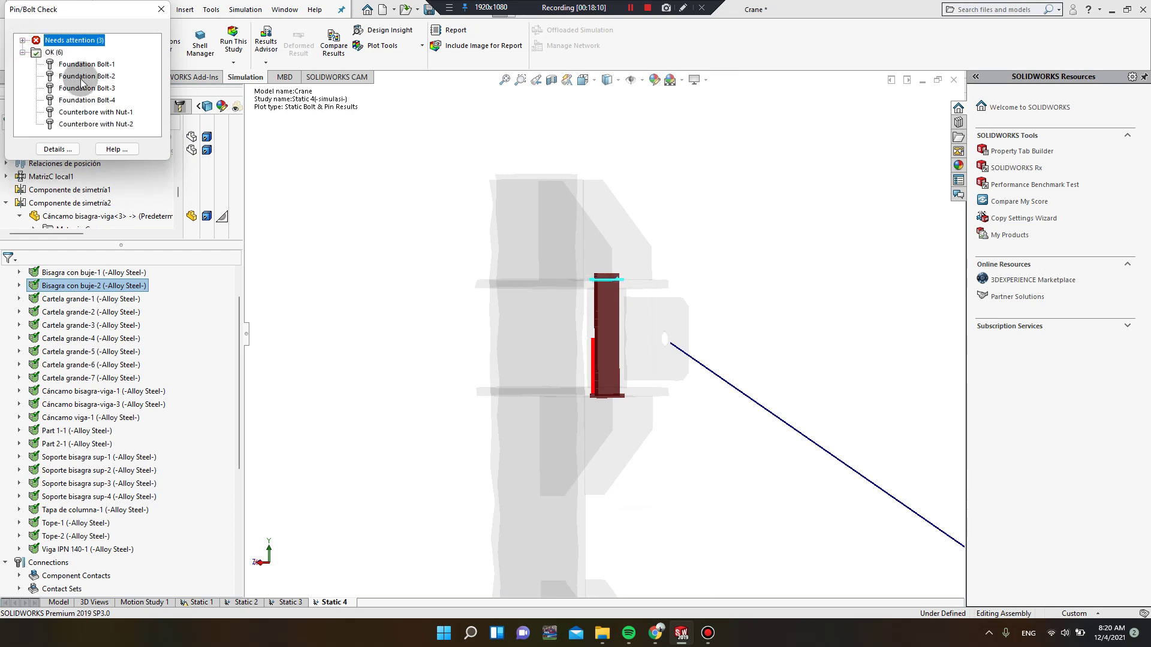
{"action": "left_click", "coordinate": [160, 9]}
- Inspect the flagged pins at the upper and lower hinges in the pin/bolt check plot
{"action": "scroll", "coordinate": [591, 308], "scroll_direction": "down", "scroll_amount": 4}
{"action": "scroll", "coordinate": [586, 309], "scroll_direction": "up", "scroll_amount": 6}
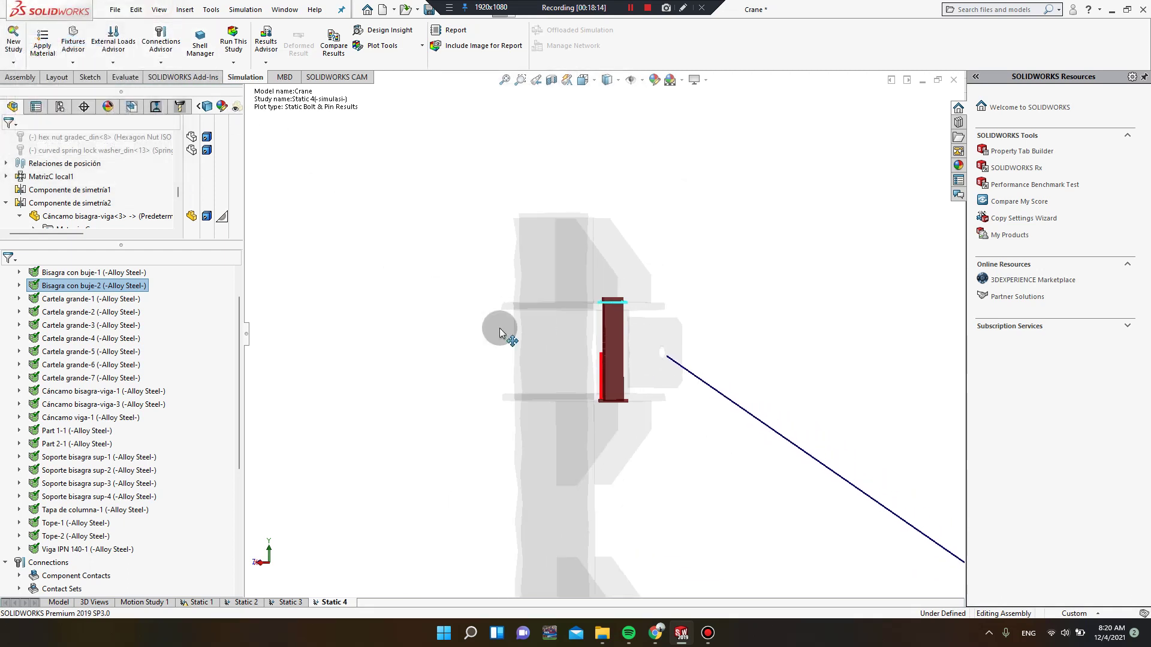
{"action": "left_click", "coordinate": [467, 340]}
{"action": "scroll", "coordinate": [582, 365], "scroll_direction": "down", "scroll_amount": 4}
{"action": "scroll", "coordinate": [620, 368], "scroll_direction": "up", "scroll_amount": 6}
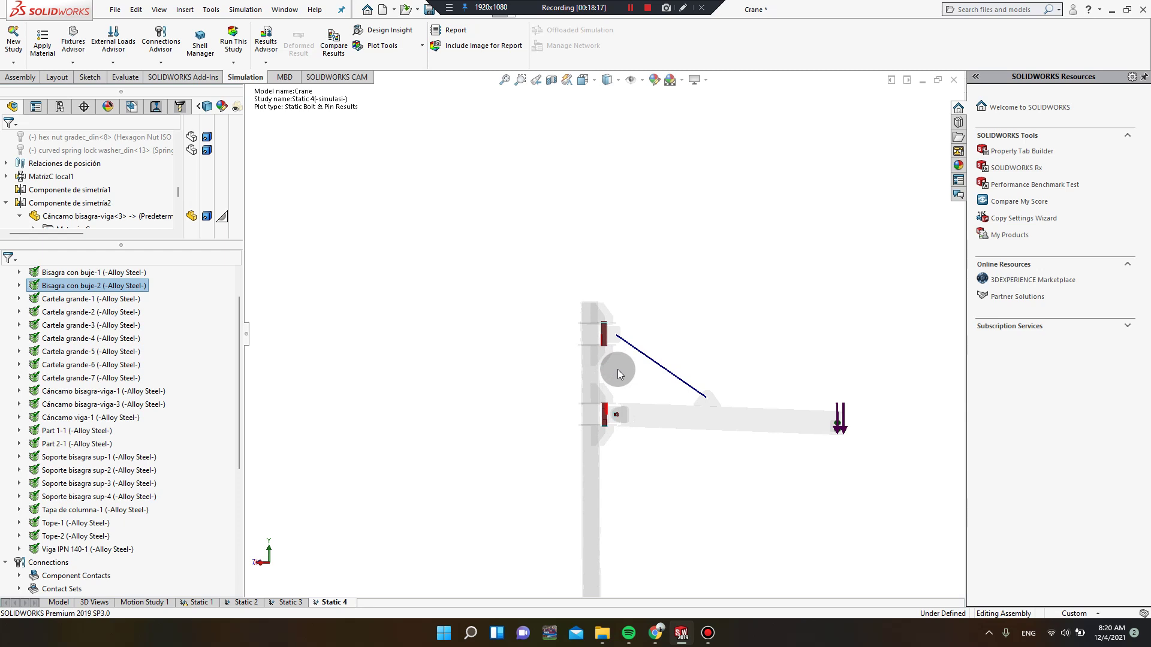
{"action": "scroll", "coordinate": [617, 369], "scroll_direction": "up", "scroll_amount": 3}
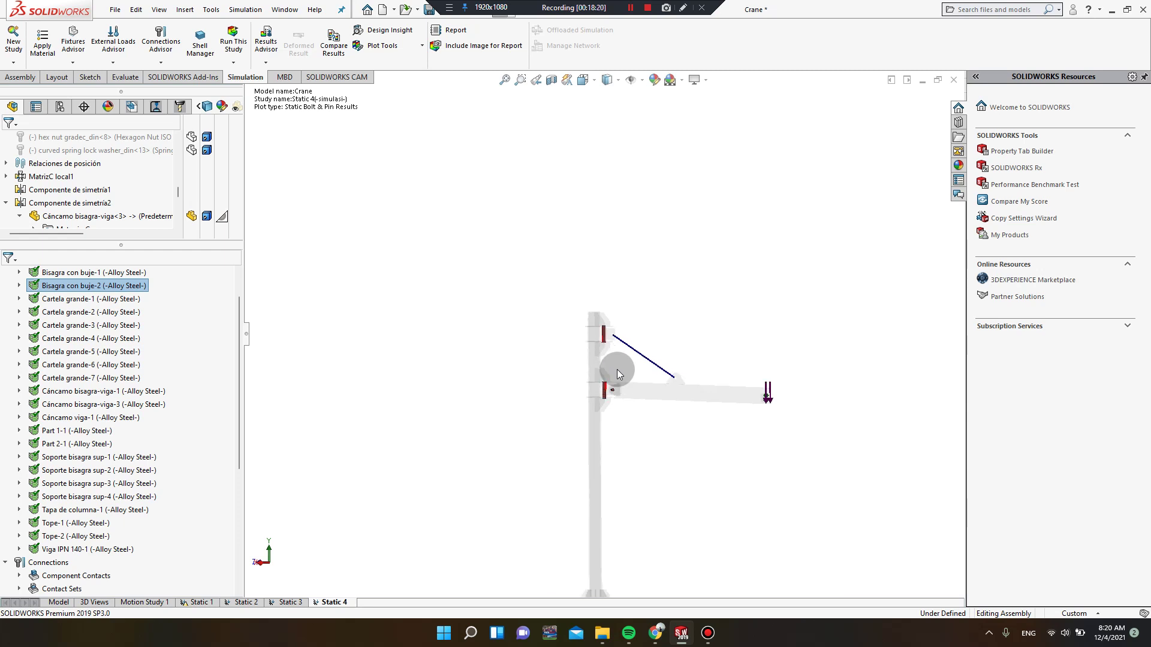
- List the connector forces from the study's results
{"action": "scroll", "coordinate": [47, 550], "scroll_direction": "down", "scroll_amount": 3}
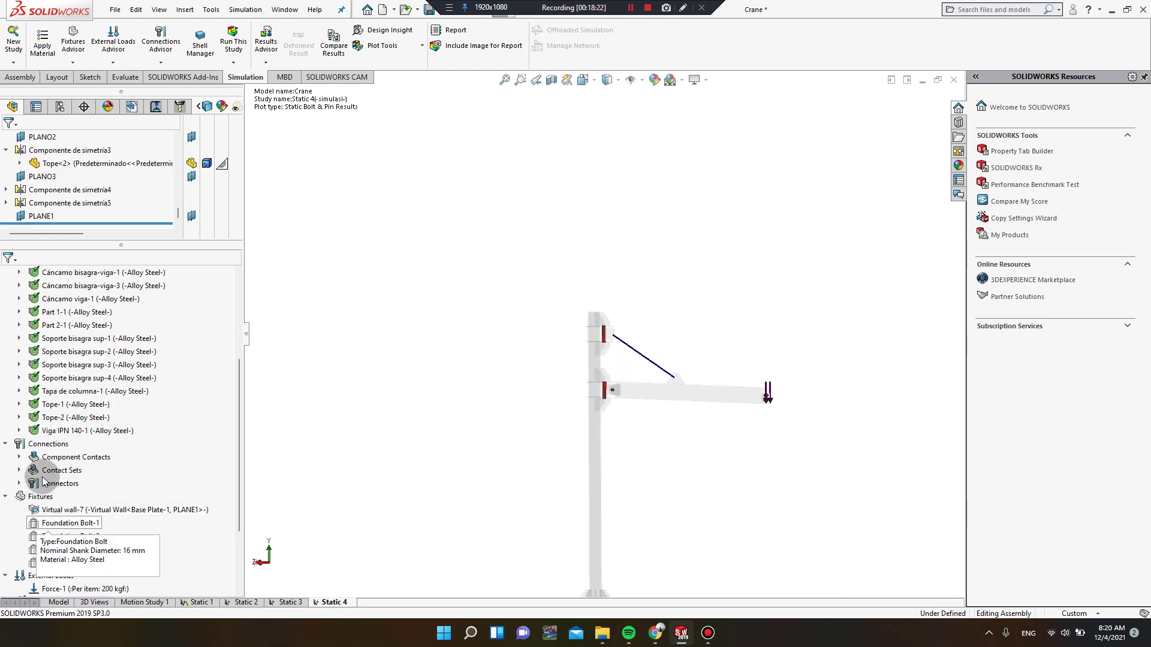
{"action": "left_click", "coordinate": [48, 444]}
{"action": "scroll", "coordinate": [57, 464], "scroll_direction": "down", "scroll_amount": 3}
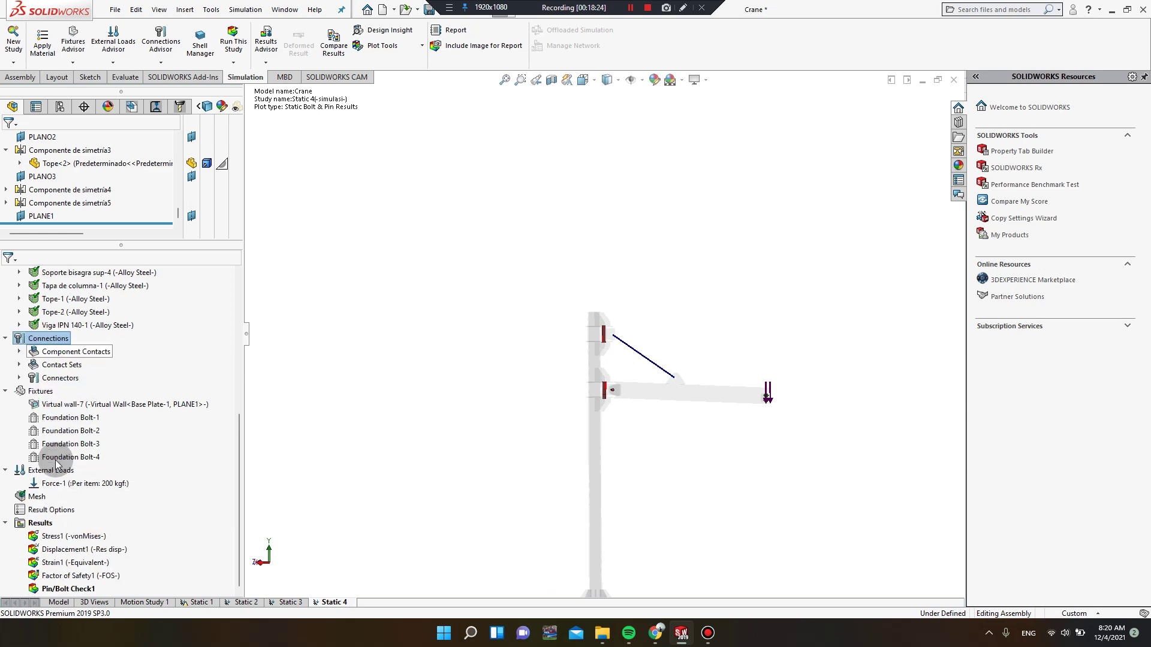
{"action": "left_click", "coordinate": [53, 524]}
{"action": "right_click", "coordinate": [54, 526]}
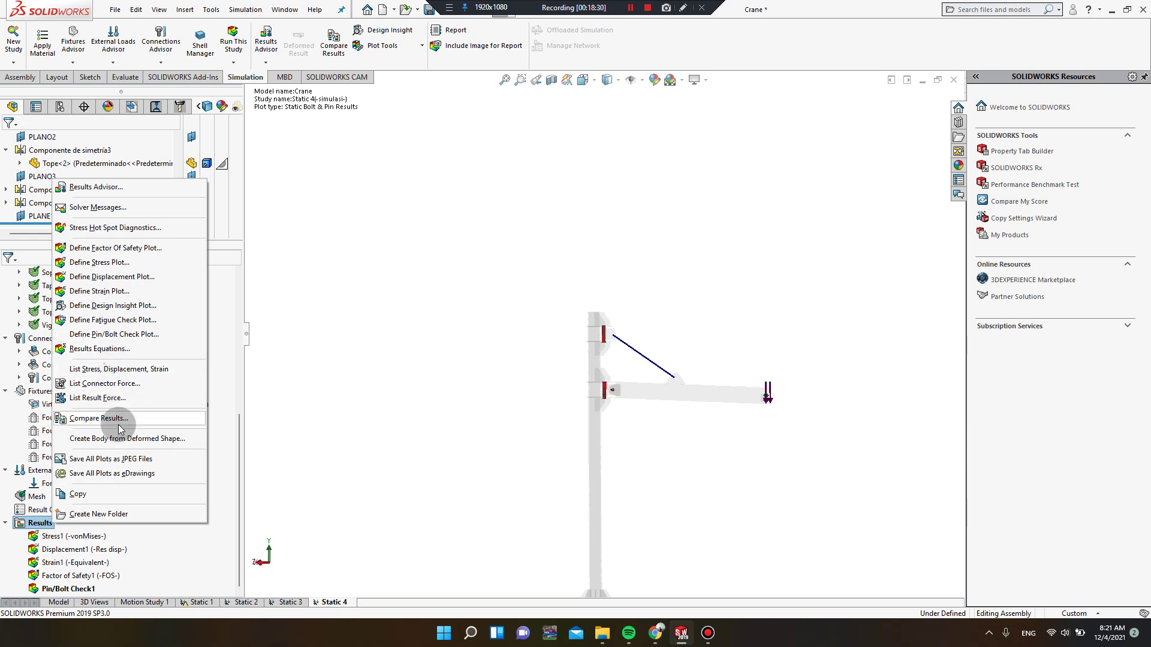
{"action": "left_click", "coordinate": [121, 384]}
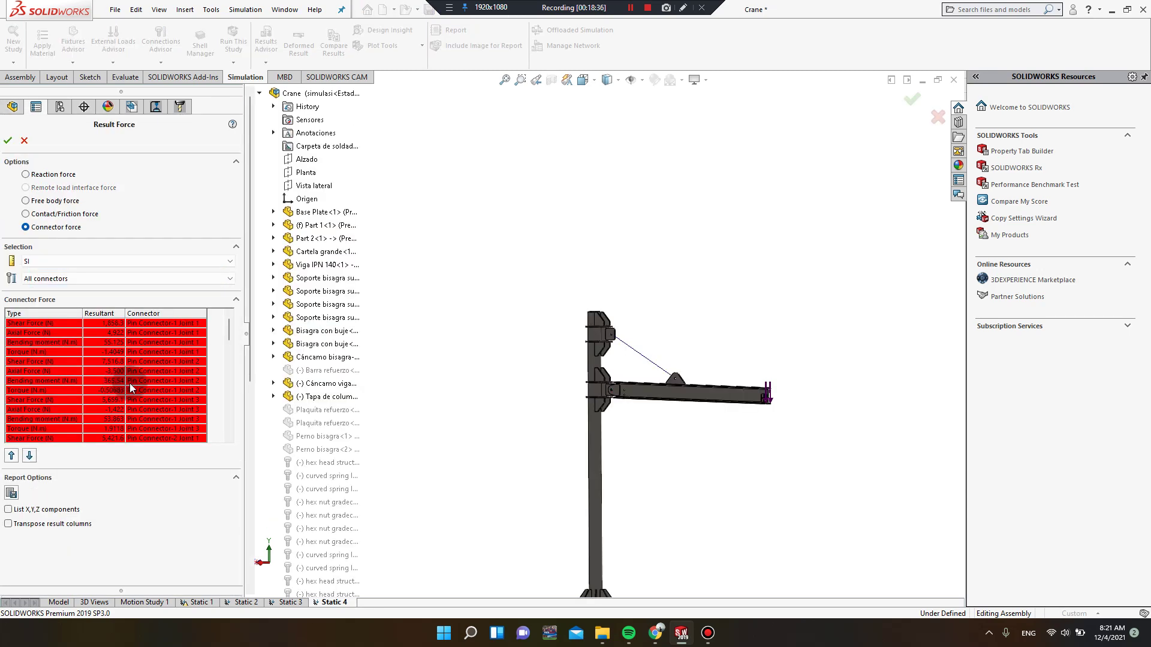
- Limit the connector force list to all pins, review the joint forces, and close the list without saving
{"action": "scroll", "coordinate": [129, 383], "scroll_direction": "down", "scroll_amount": 7}
{"action": "left_click", "coordinate": [154, 278]}
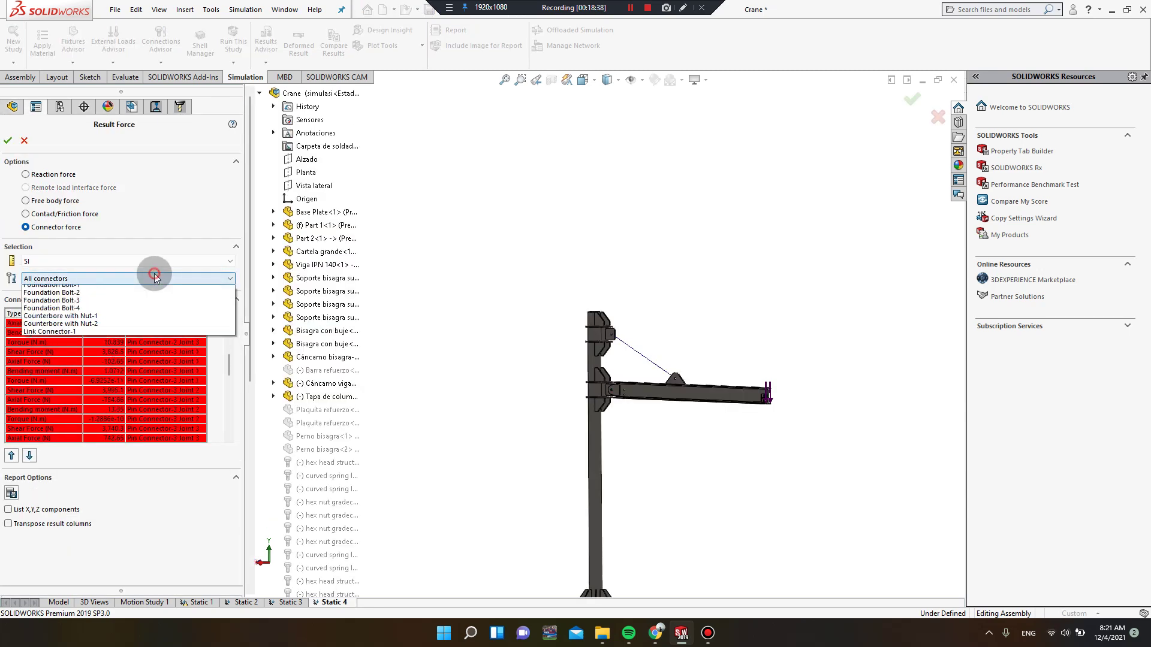
{"action": "left_click", "coordinate": [92, 299]}
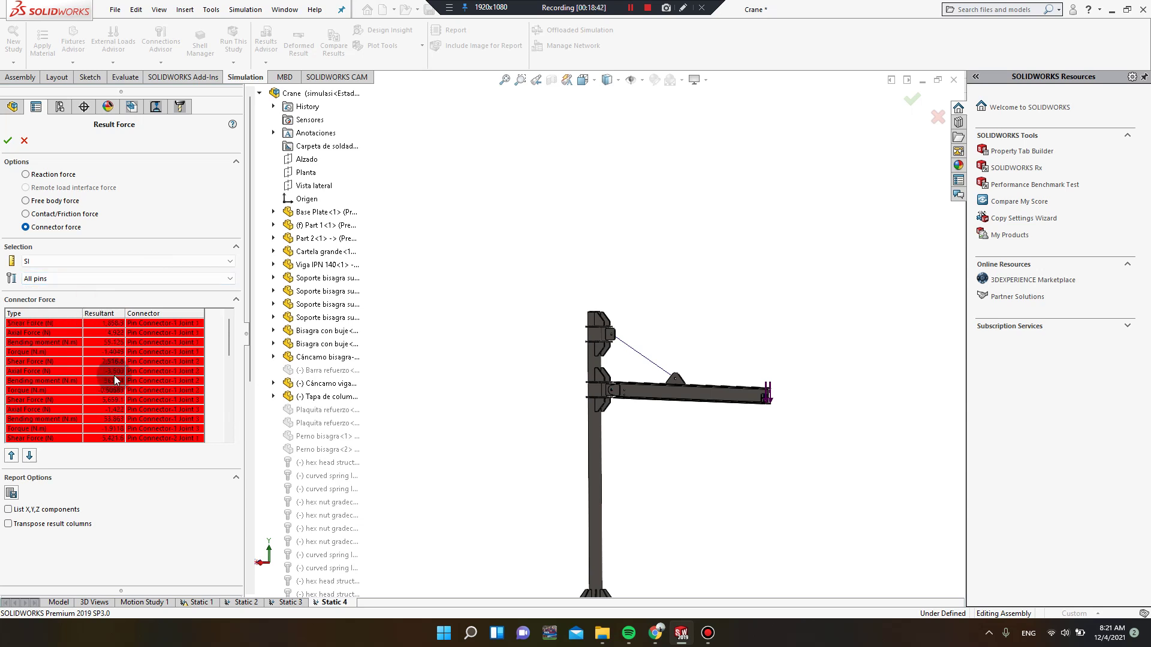
{"action": "scroll", "coordinate": [67, 412], "scroll_direction": "down", "scroll_amount": 10}
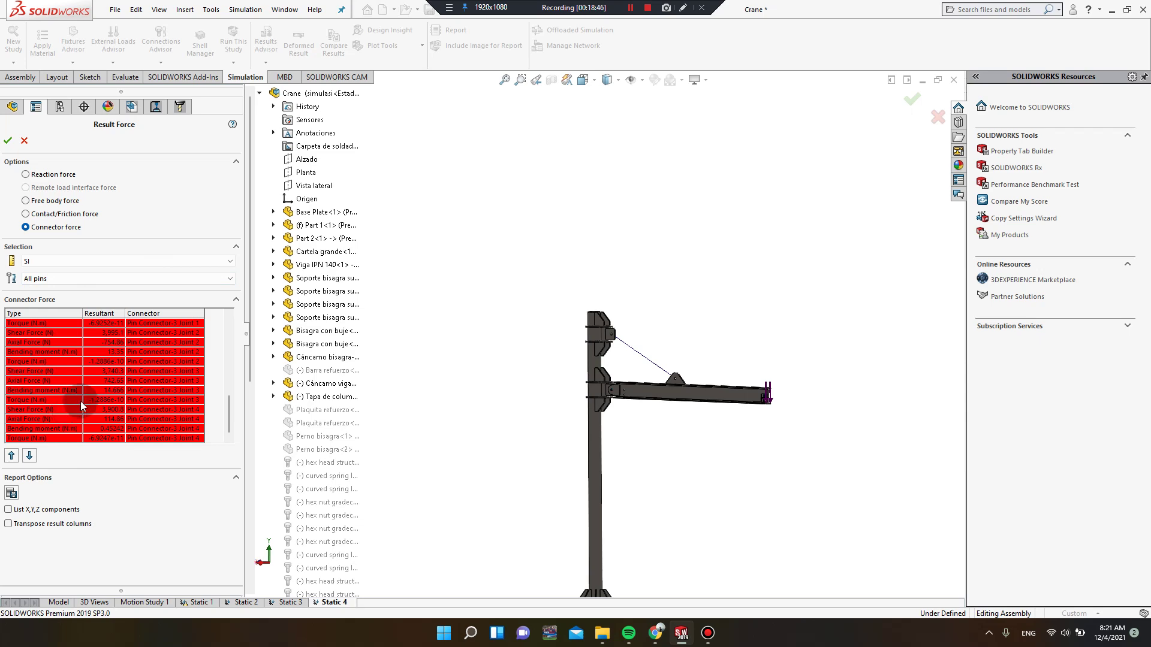
{"action": "left_click", "coordinate": [24, 141]}
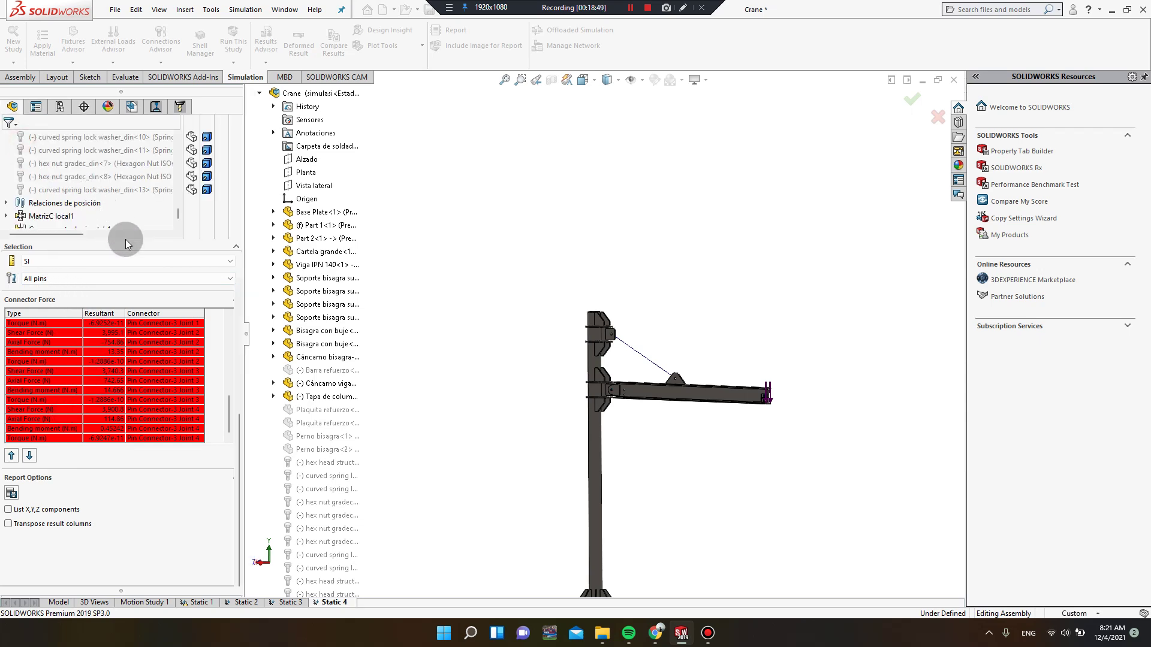
{"action": "scroll", "coordinate": [600, 336], "scroll_direction": "up", "scroll_amount": 3}
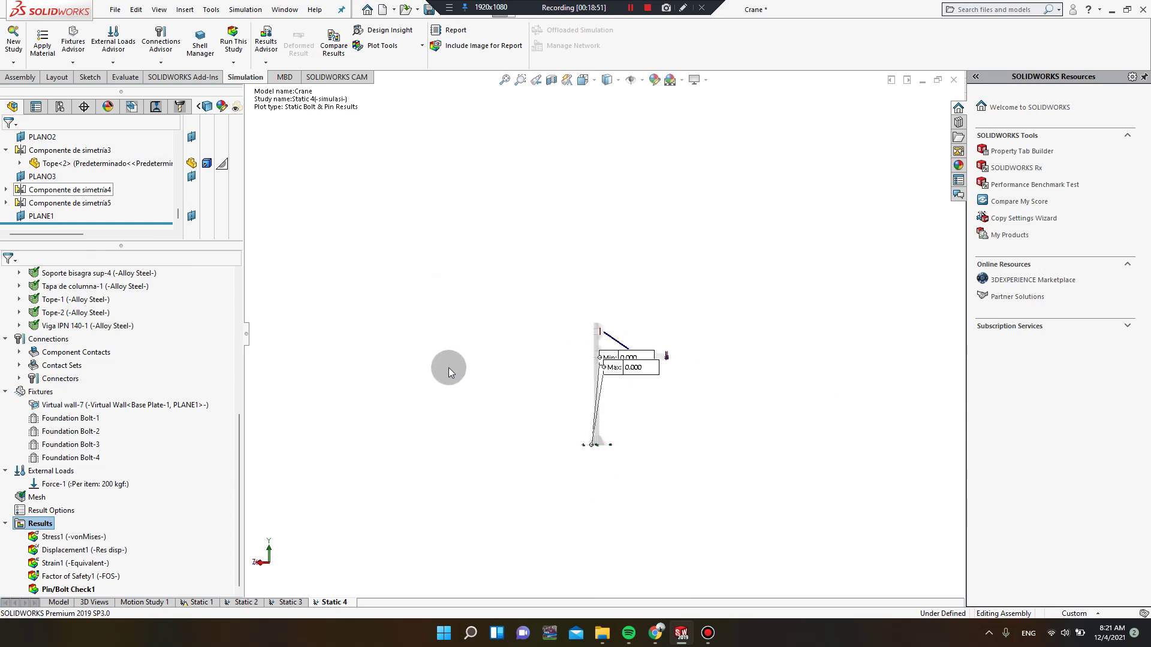